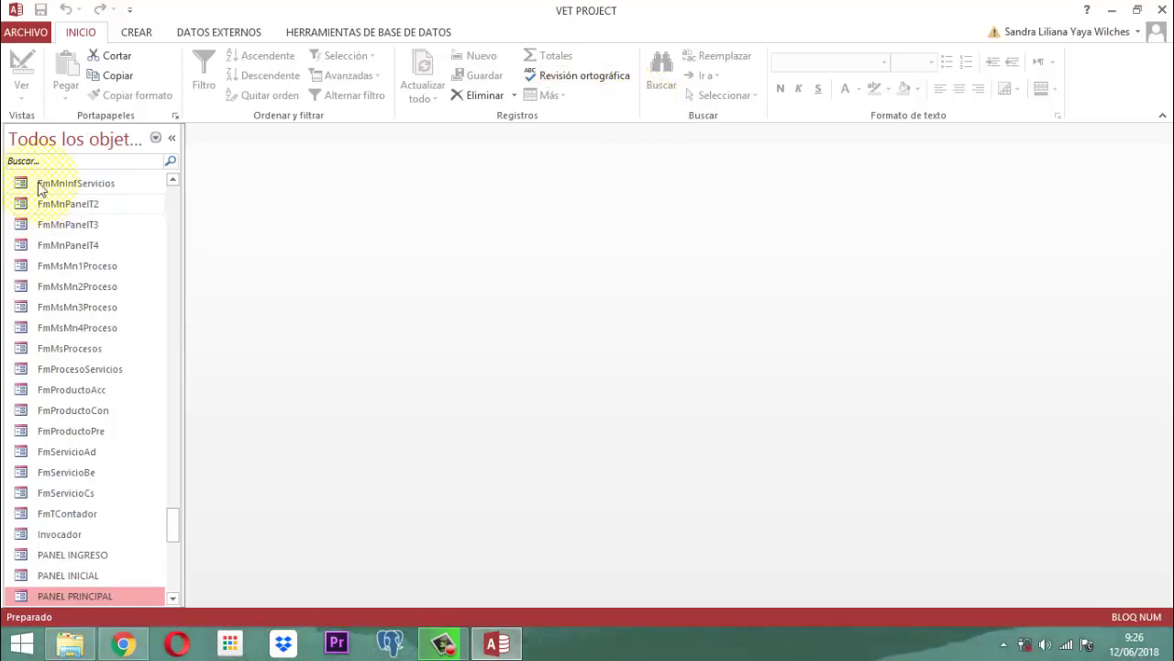
# - Filter the database object list by "csproducto"
pyautogui.click(62, 162)
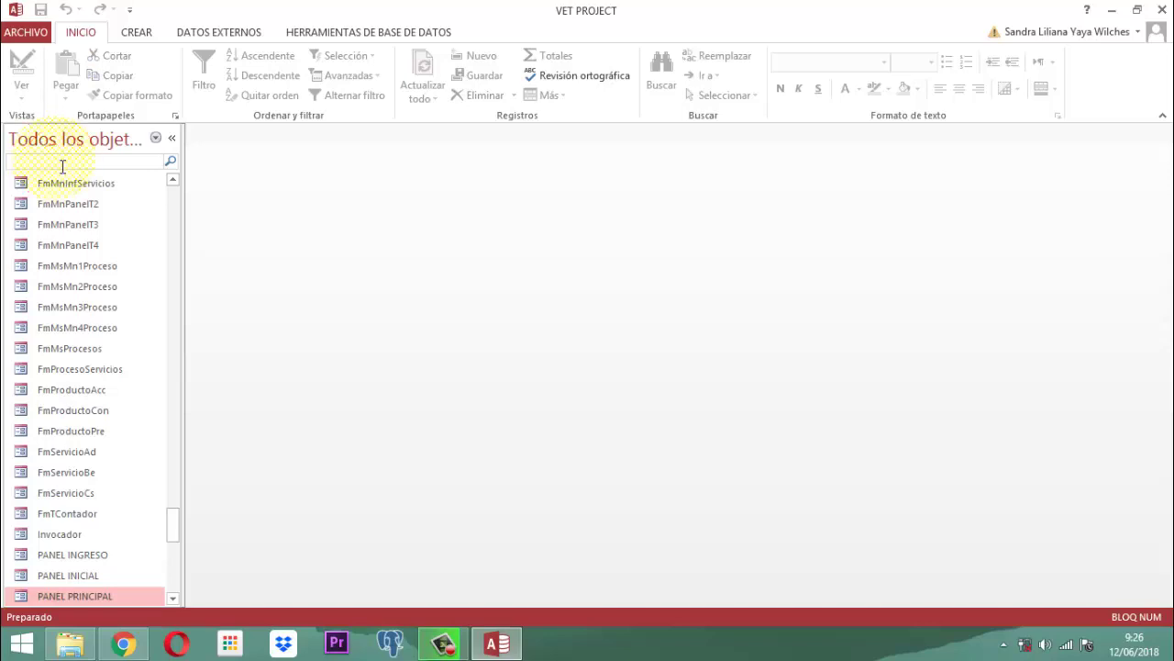
pyautogui.write('c')
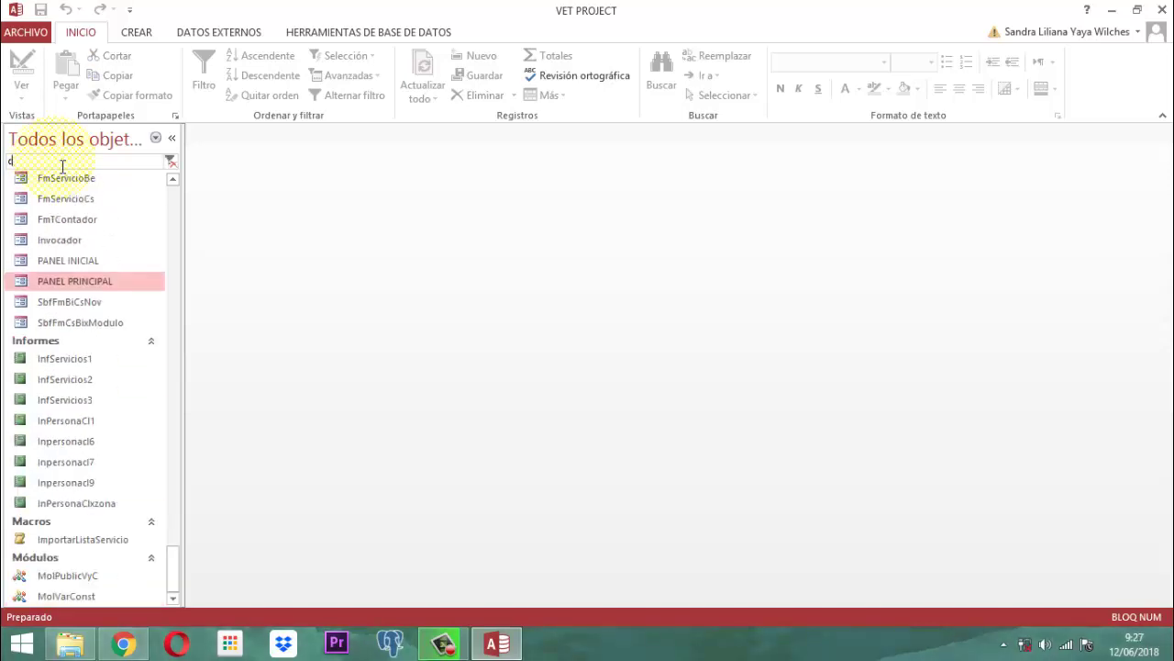
pyautogui.write('sprod')
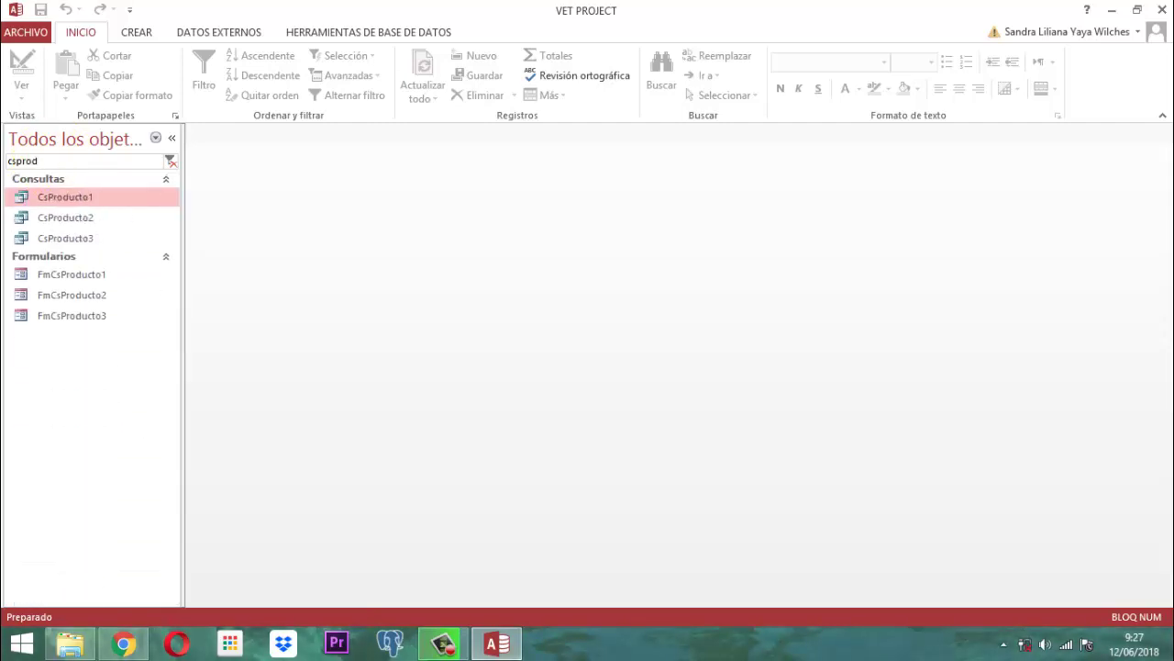
pyautogui.write('ucto')
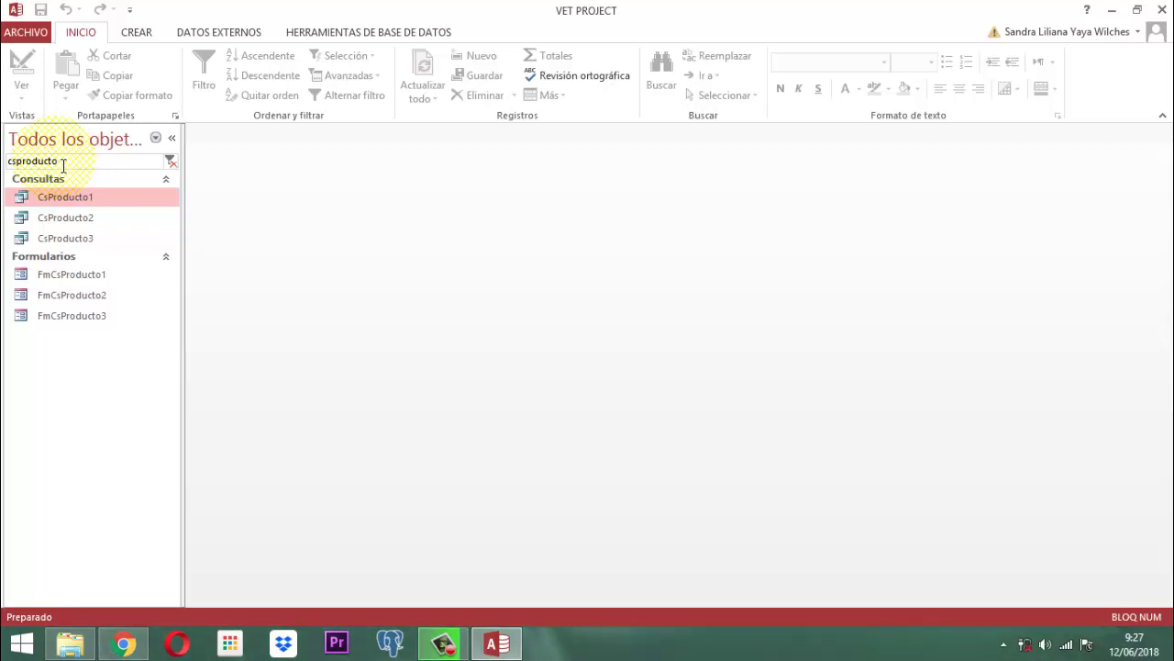
# - Duplicate the CsProducto1 query and name the copy inProducto1
pyautogui.rightClick(108, 193)
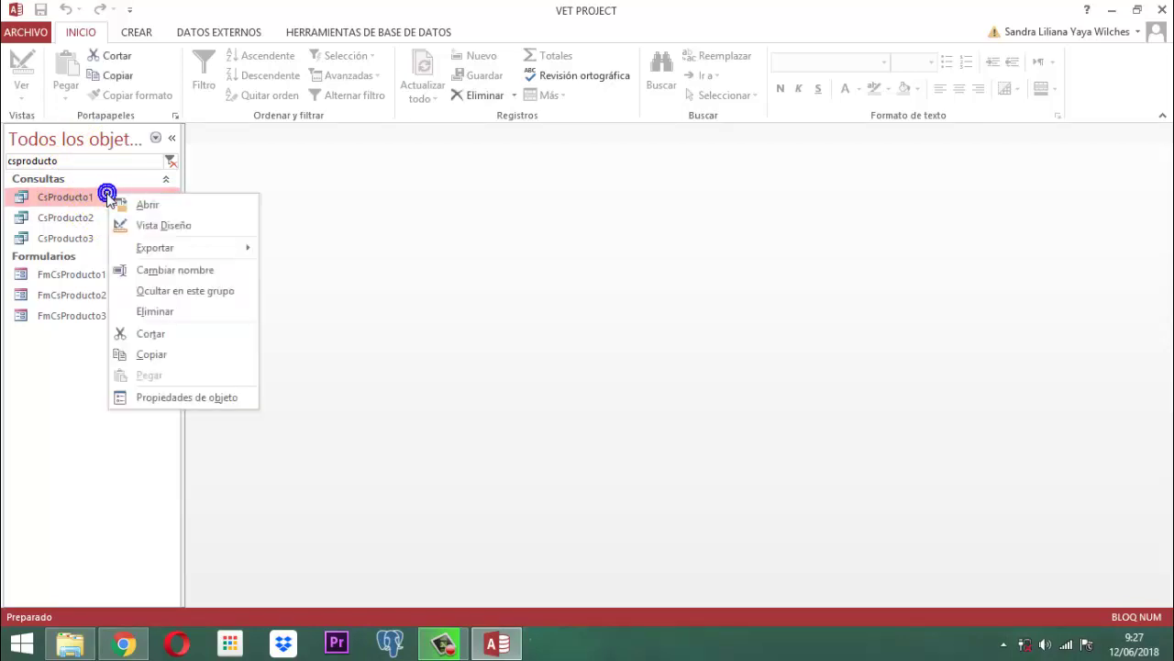
pyautogui.click(151, 356)
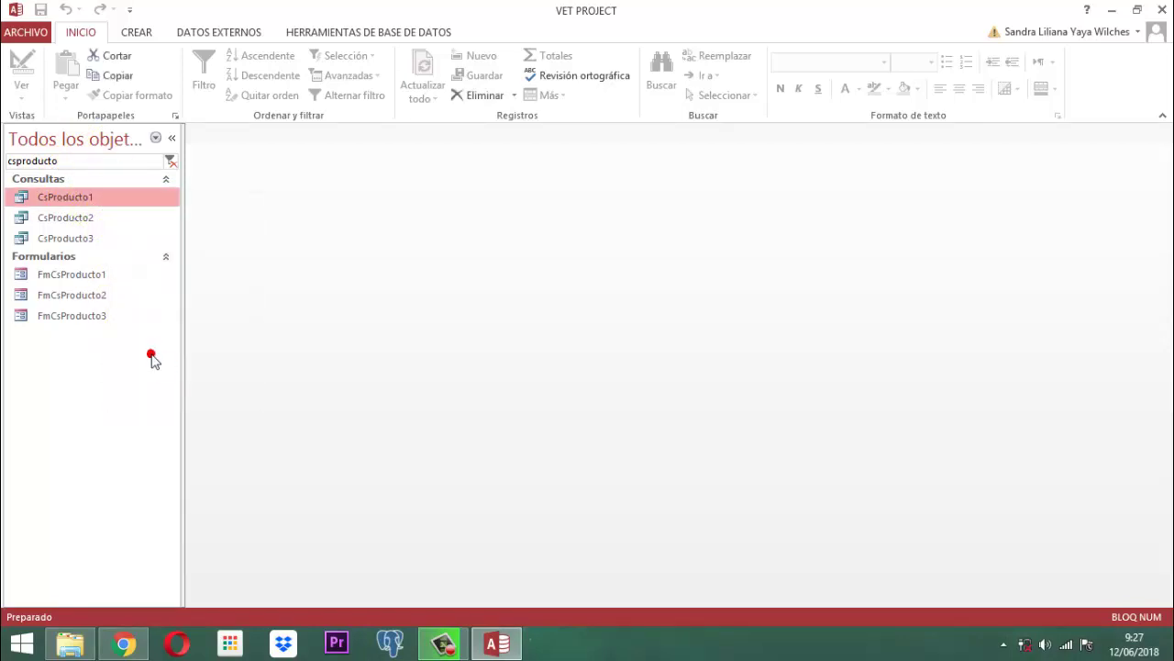
pyautogui.rightClick(70, 198)
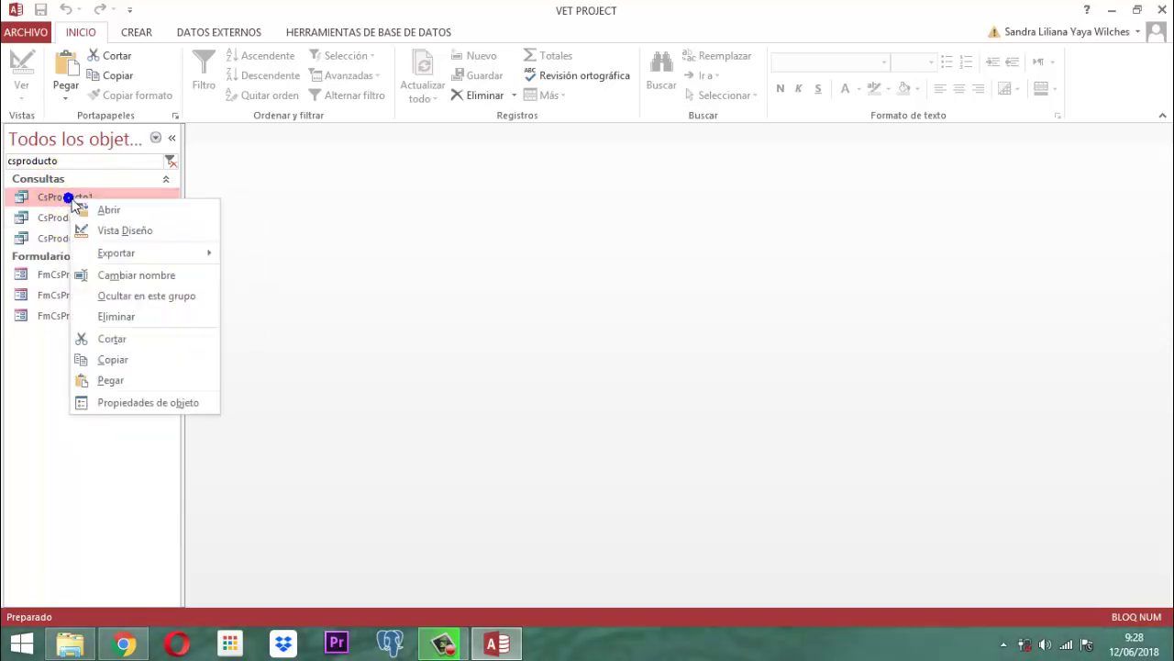
pyautogui.click(111, 380)
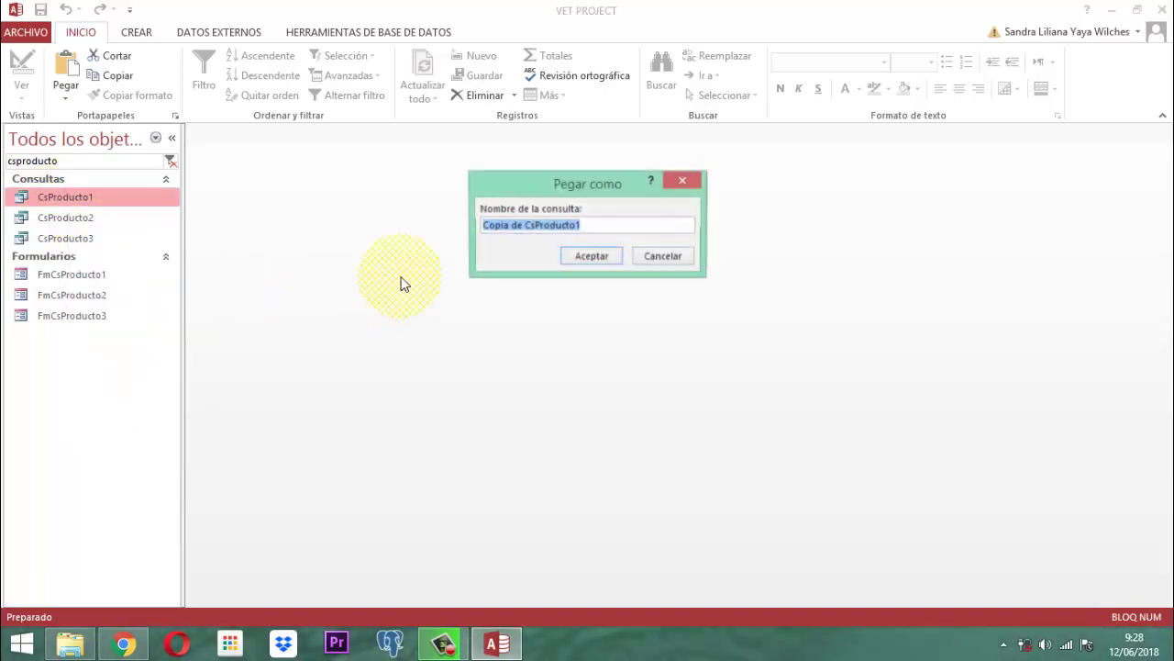
pyautogui.click(611, 228)
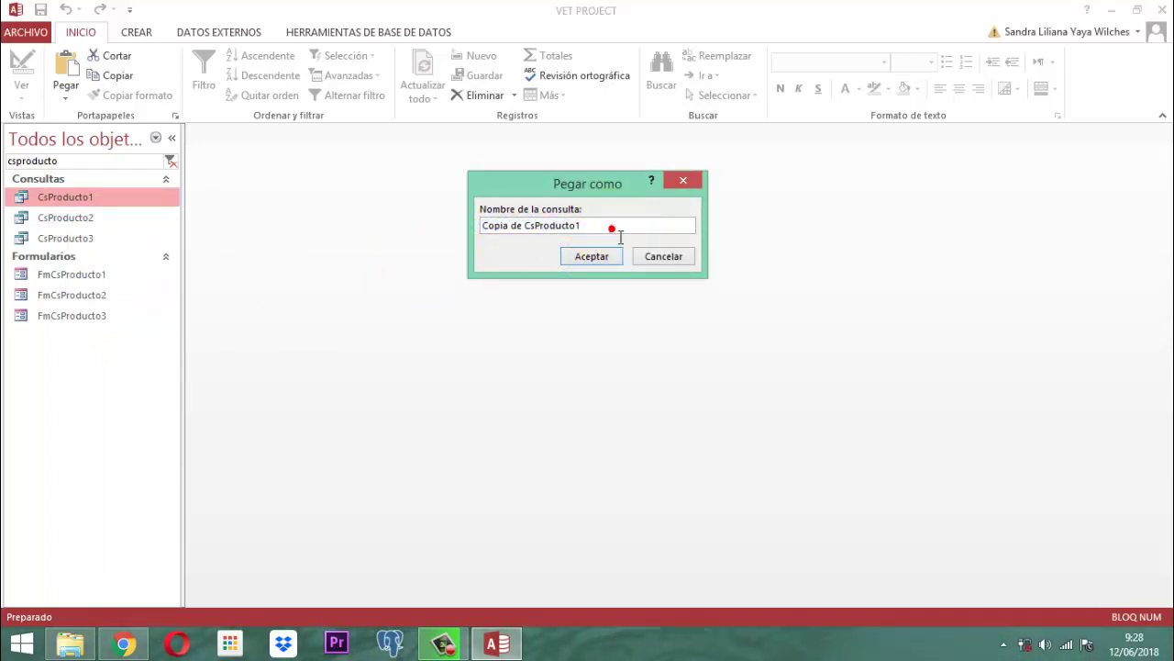
pyautogui.click(611, 225)
pyautogui.press('Home')
pyautogui.press('Delete')
pyautogui.press('Delete')
pyautogui.press('Delete')
pyautogui.press('Delete')
pyautogui.press('Delete')
pyautogui.press('Delete')
pyautogui.press('Delete')
pyautogui.press('Delete')
pyautogui.press('Delete')
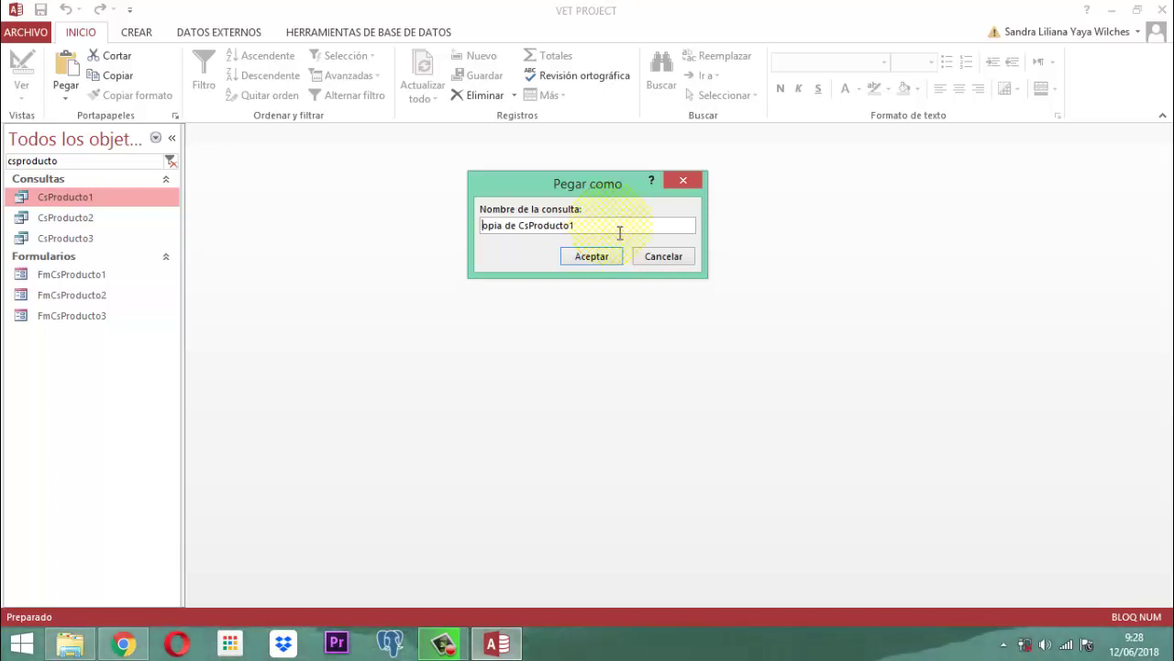
pyautogui.press('Delete')
pyautogui.press('Delete')
pyautogui.press('Delete')
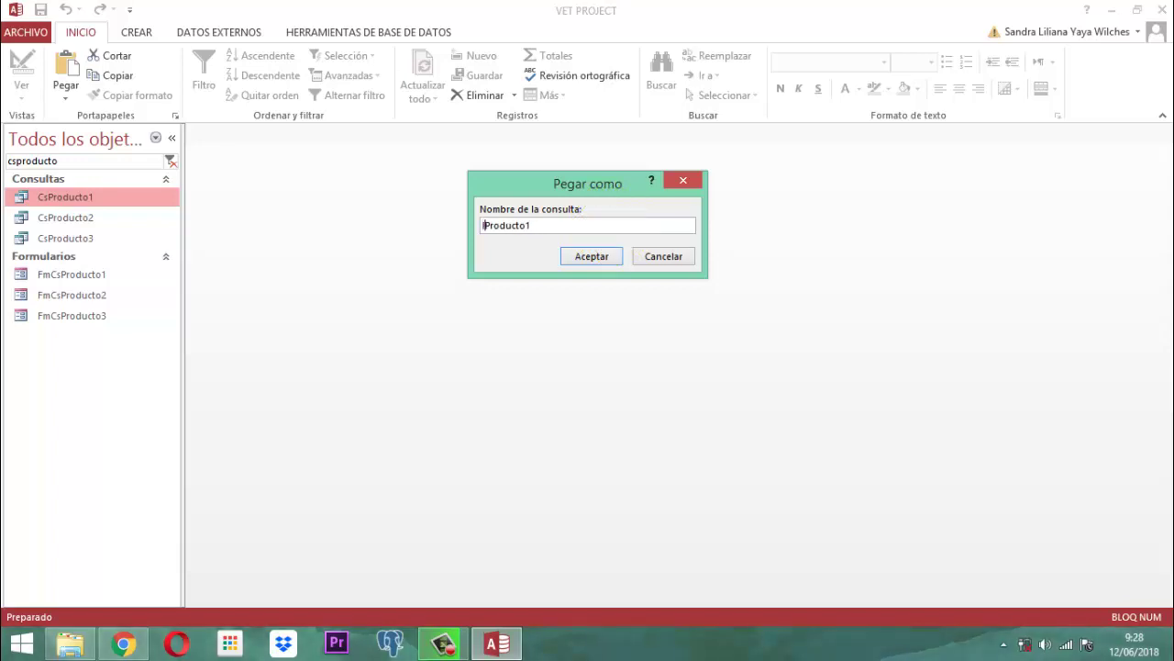
pyautogui.write('I')
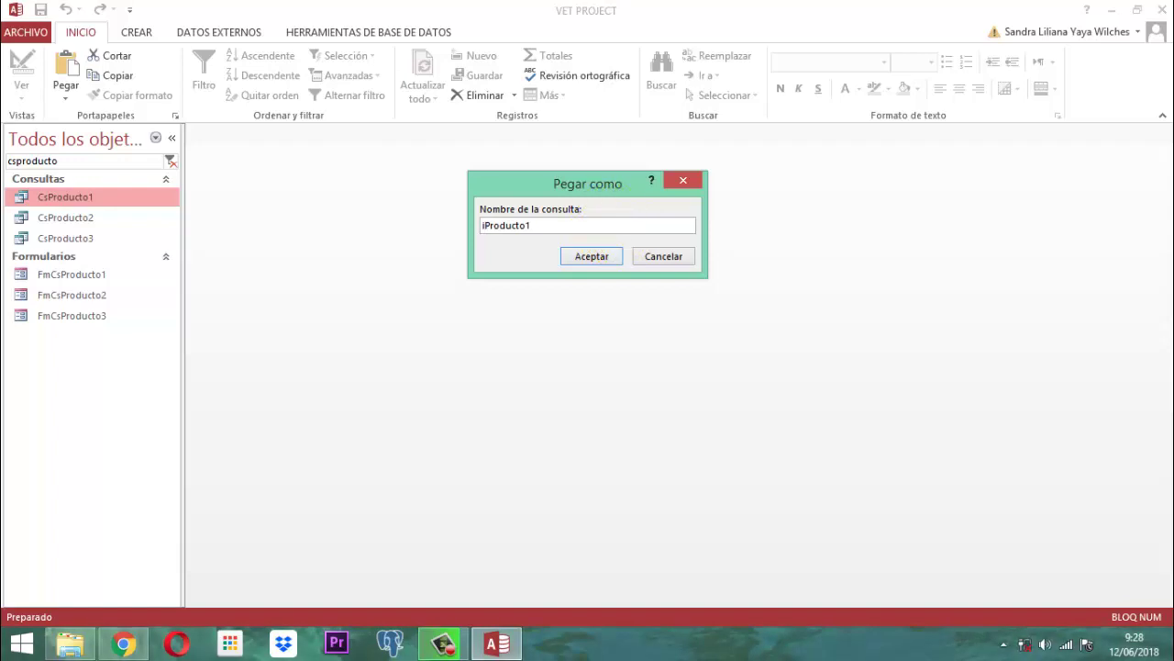
pyautogui.write('n')
pyautogui.click(593, 260)
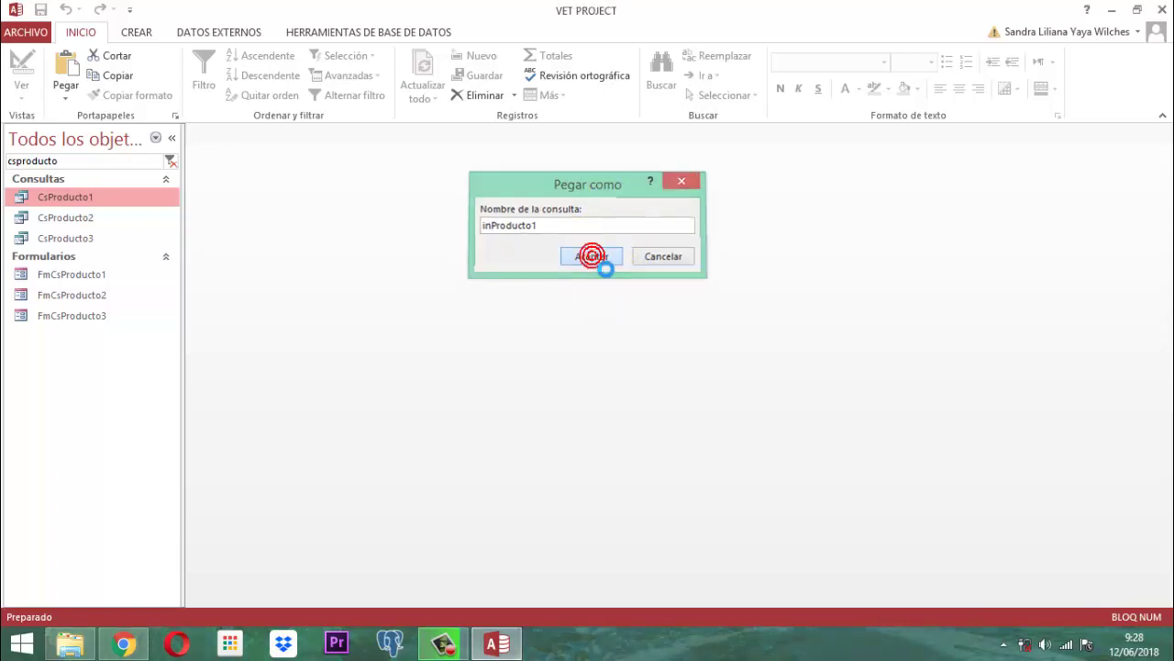
# - Duplicate the CsProducto2 query and name the copy InProducto2
pyautogui.click(69, 220)
pyautogui.rightClick(69, 221)
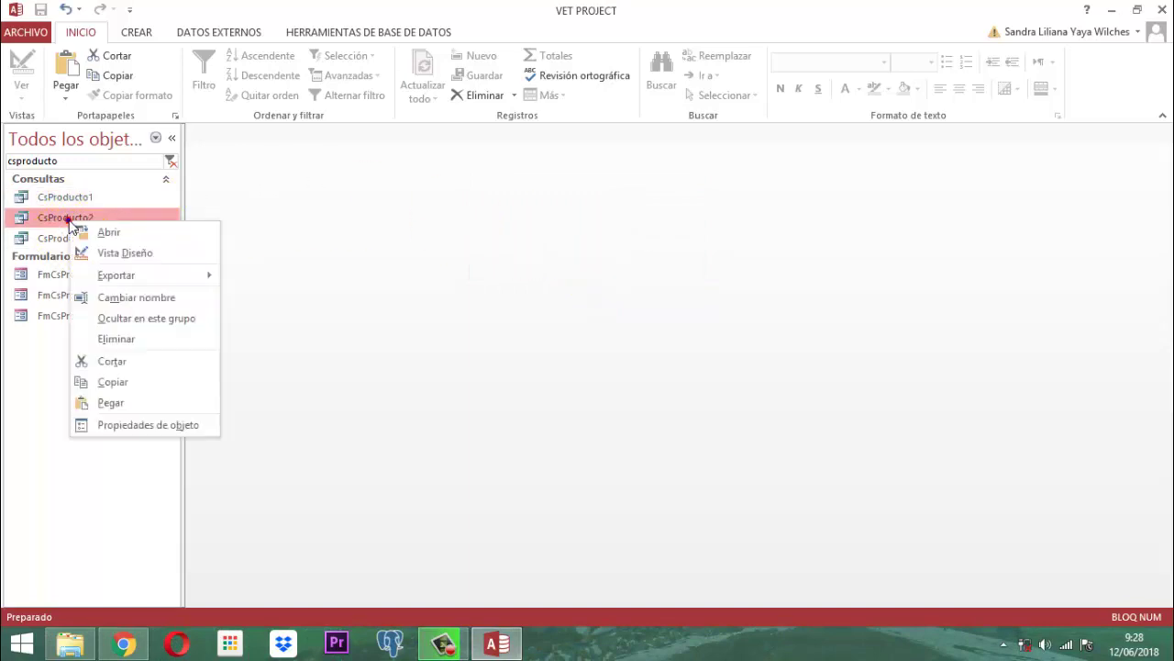
pyautogui.click(112, 382)
pyautogui.rightClick(73, 221)
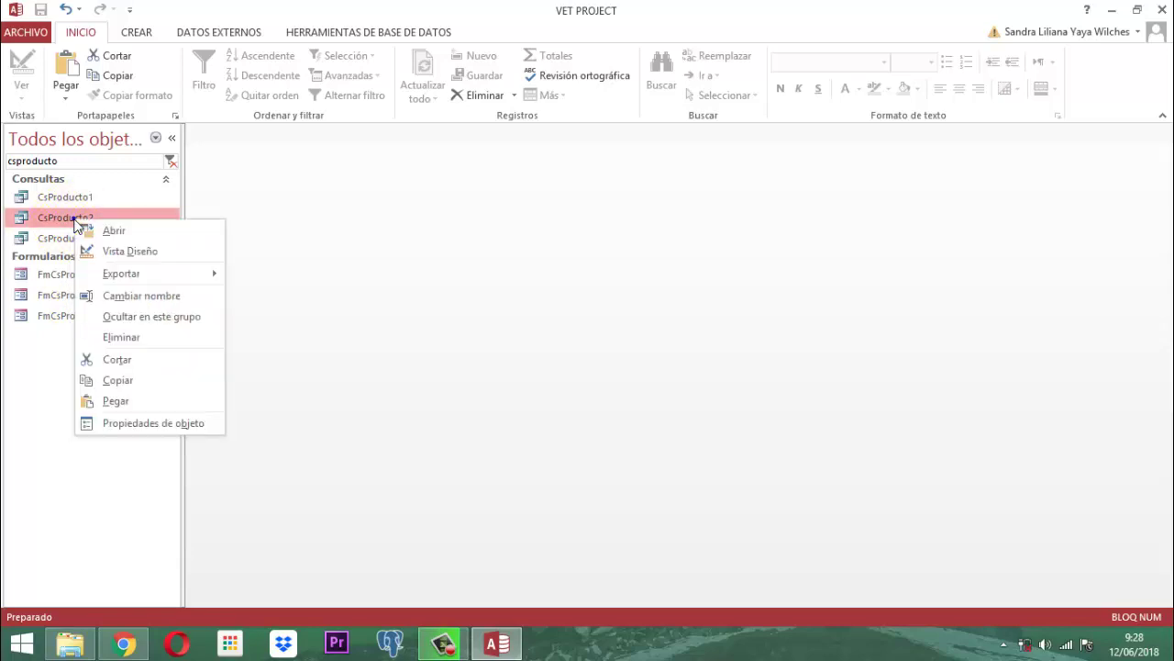
pyautogui.click(112, 410)
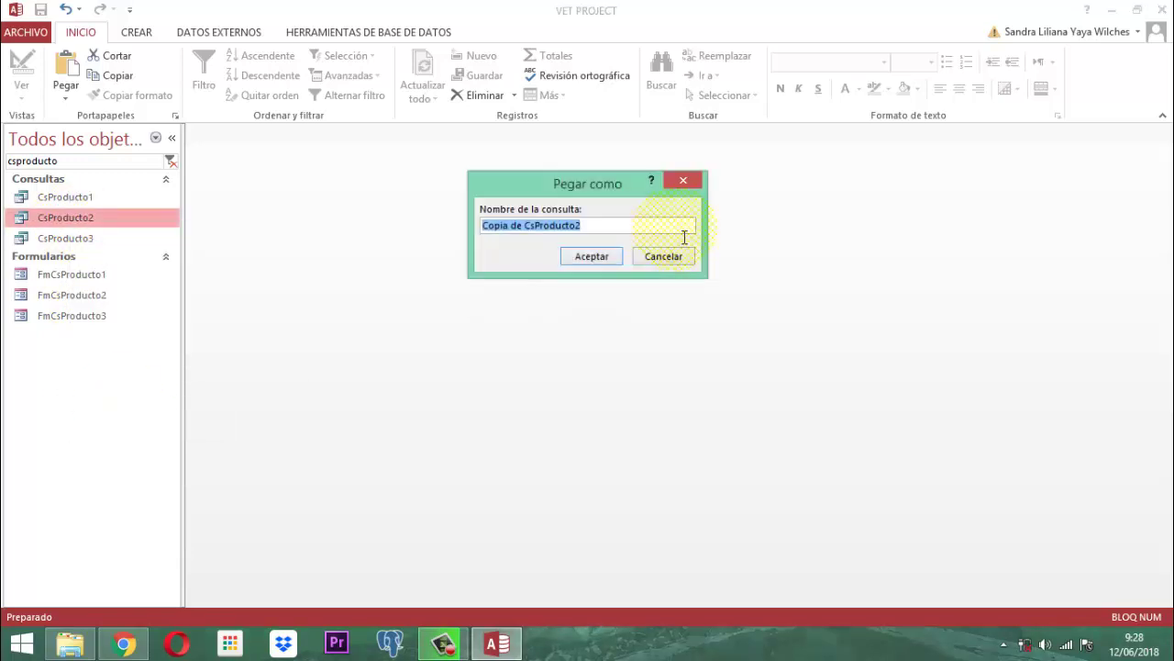
pyautogui.click(615, 228)
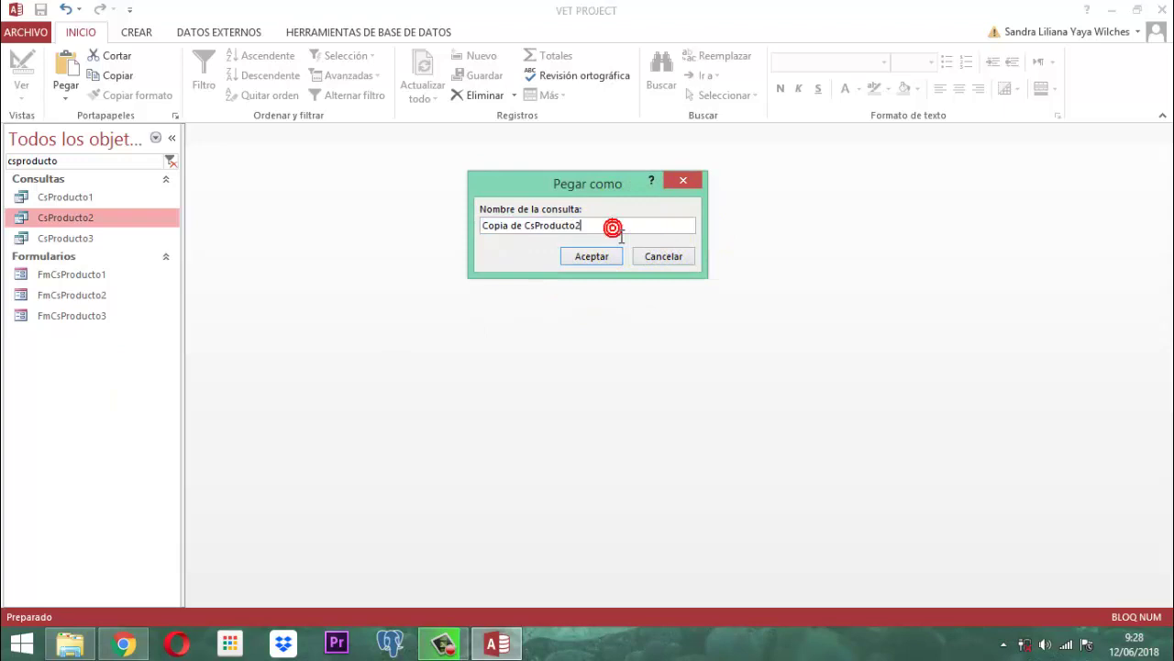
pyautogui.press('Home')
pyautogui.press('Delete')
pyautogui.press('Delete')
pyautogui.press('Delete')
pyautogui.press('Delete')
pyautogui.press('Delete')
pyautogui.press('Delete')
pyautogui.press('Delete')
pyautogui.press('Delete')
pyautogui.press('Delete')
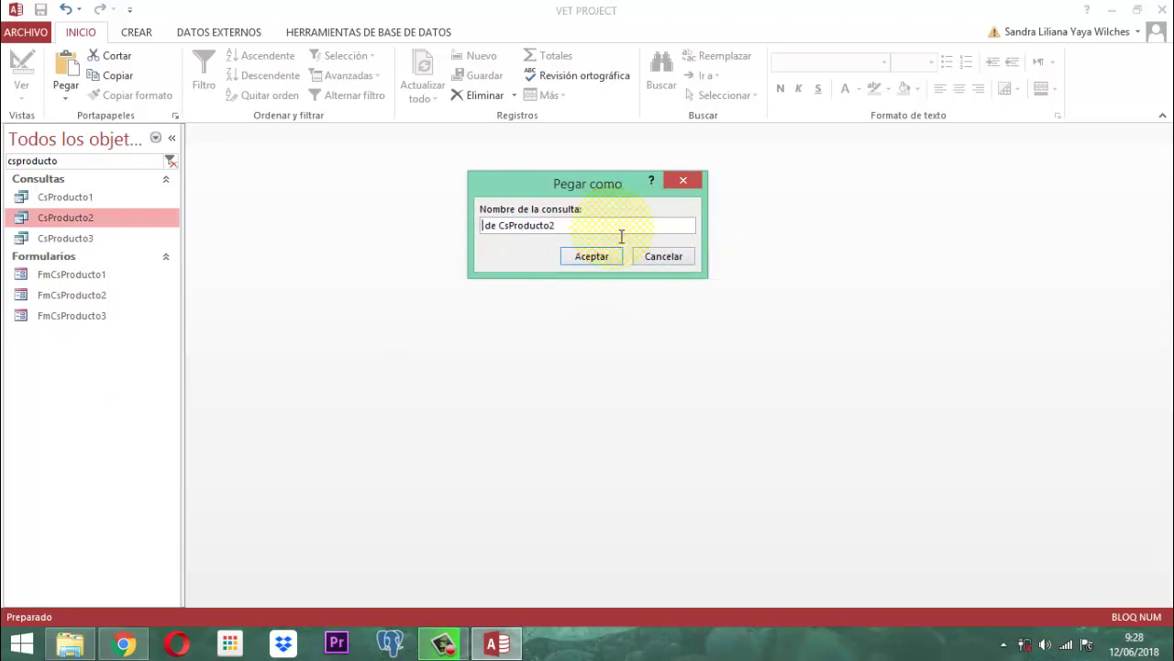
pyautogui.press('Delete')
pyautogui.press('Delete')
pyautogui.press('BackSpace')
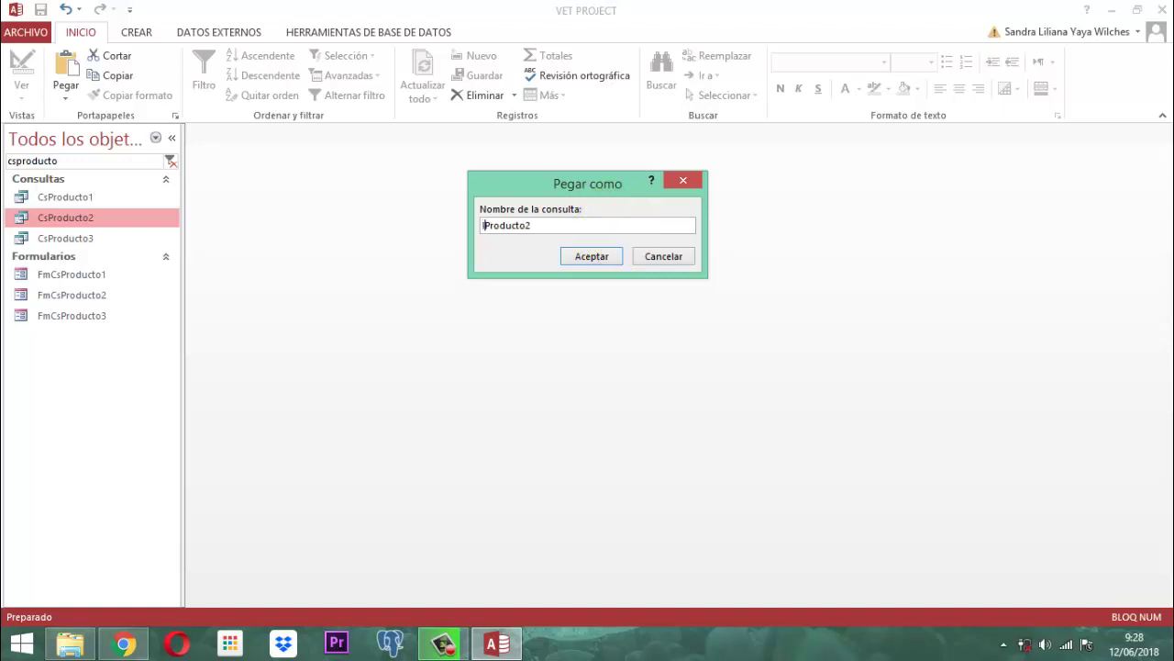
pyautogui.write('In')
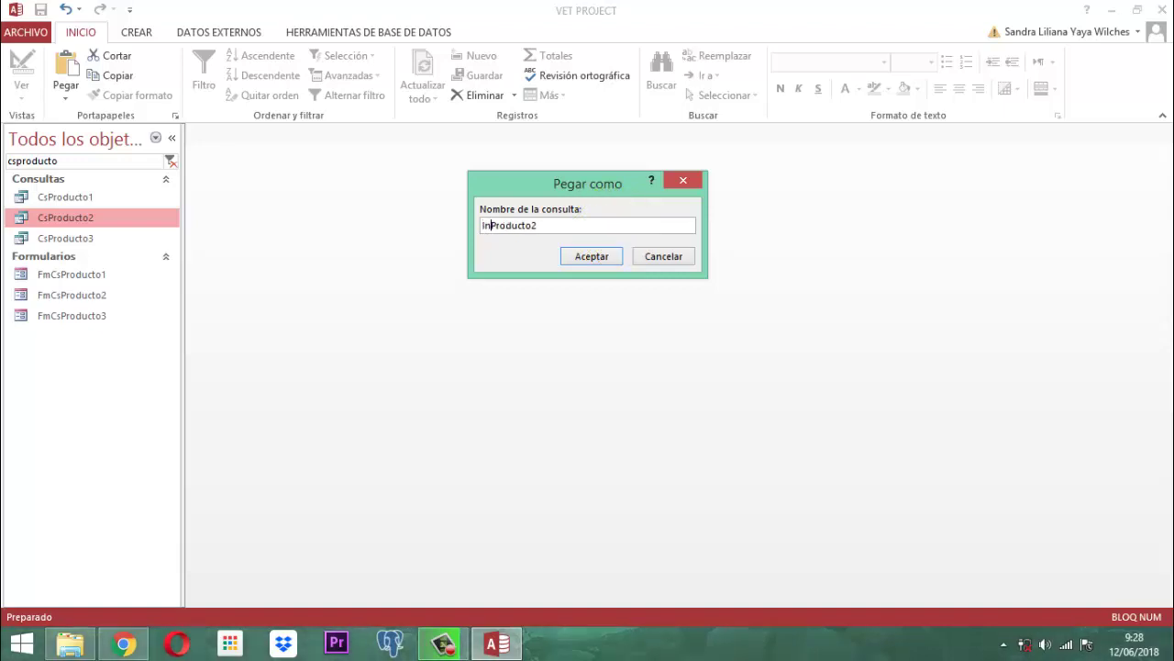
pyautogui.click(606, 263)
# - Duplicate the CsProducto3 query and name the copy InProducto3
pyautogui.click(77, 241)
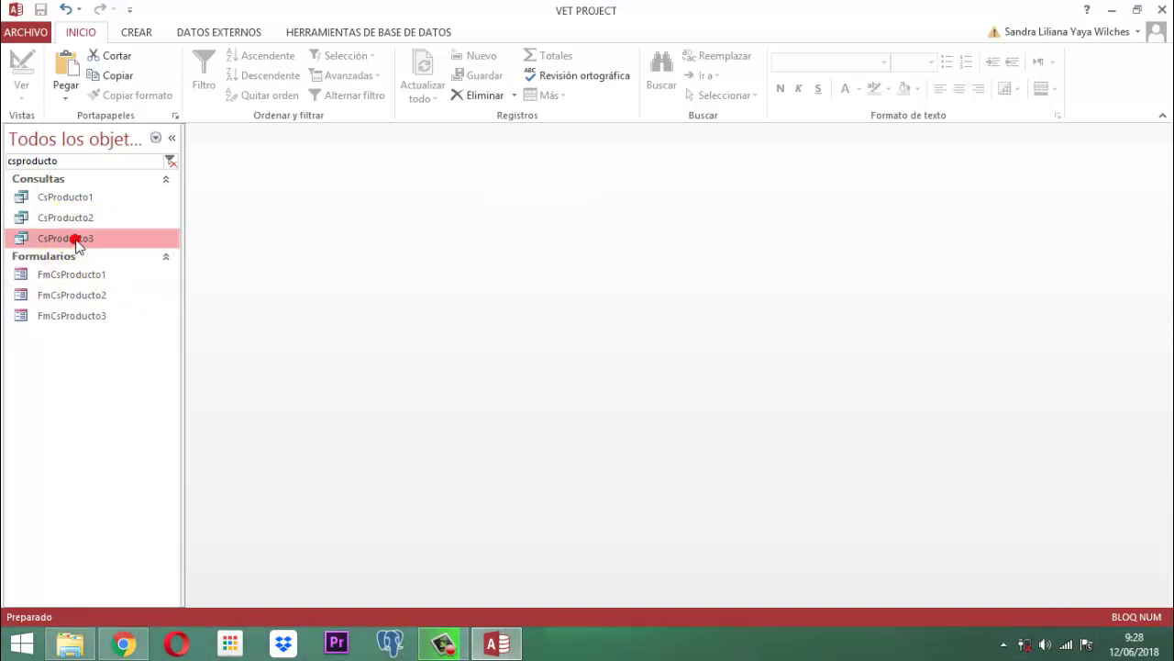
pyautogui.rightClick(79, 241)
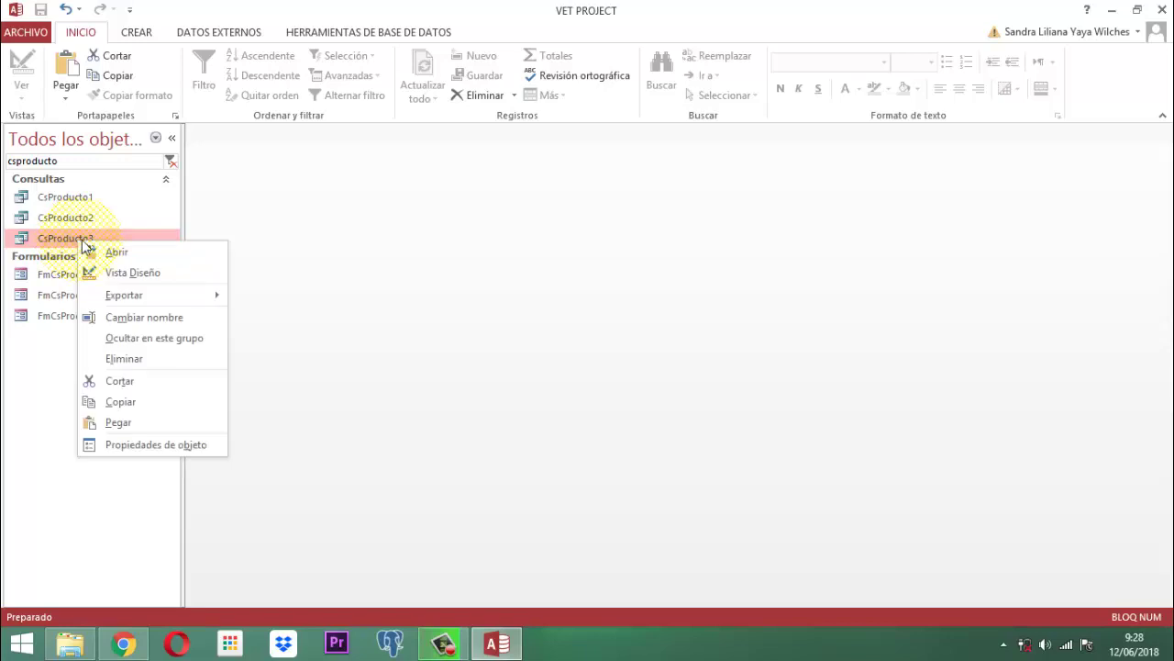
pyautogui.click(128, 405)
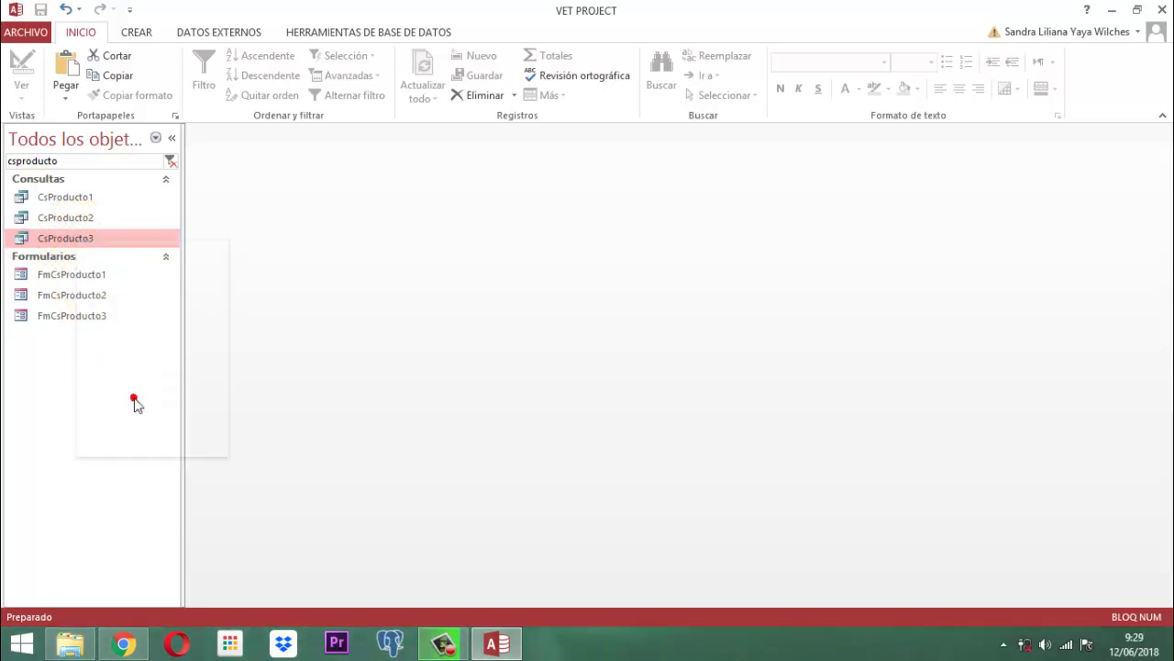
pyautogui.rightClick(81, 241)
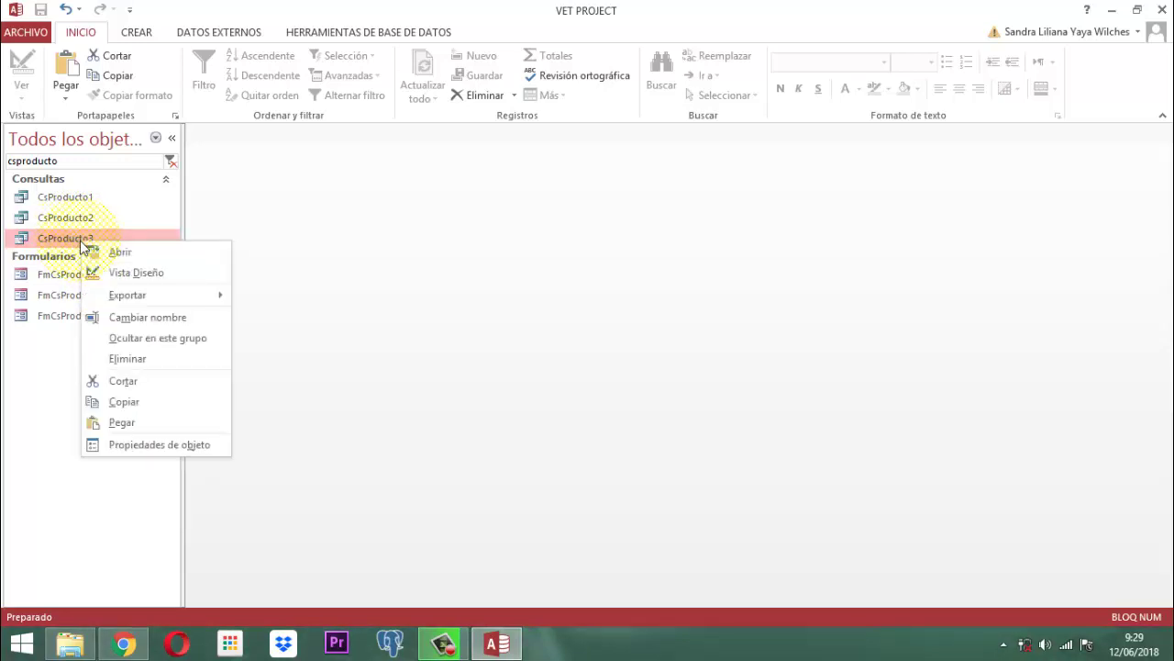
pyautogui.click(144, 422)
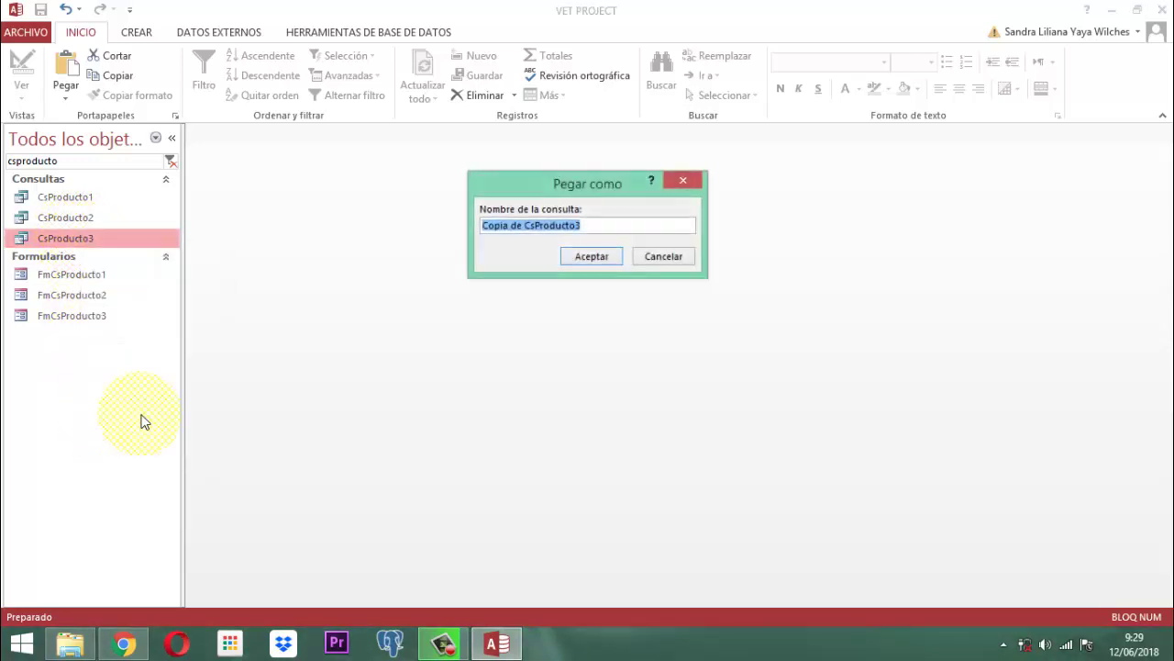
pyautogui.click(607, 229)
pyautogui.press('Home')
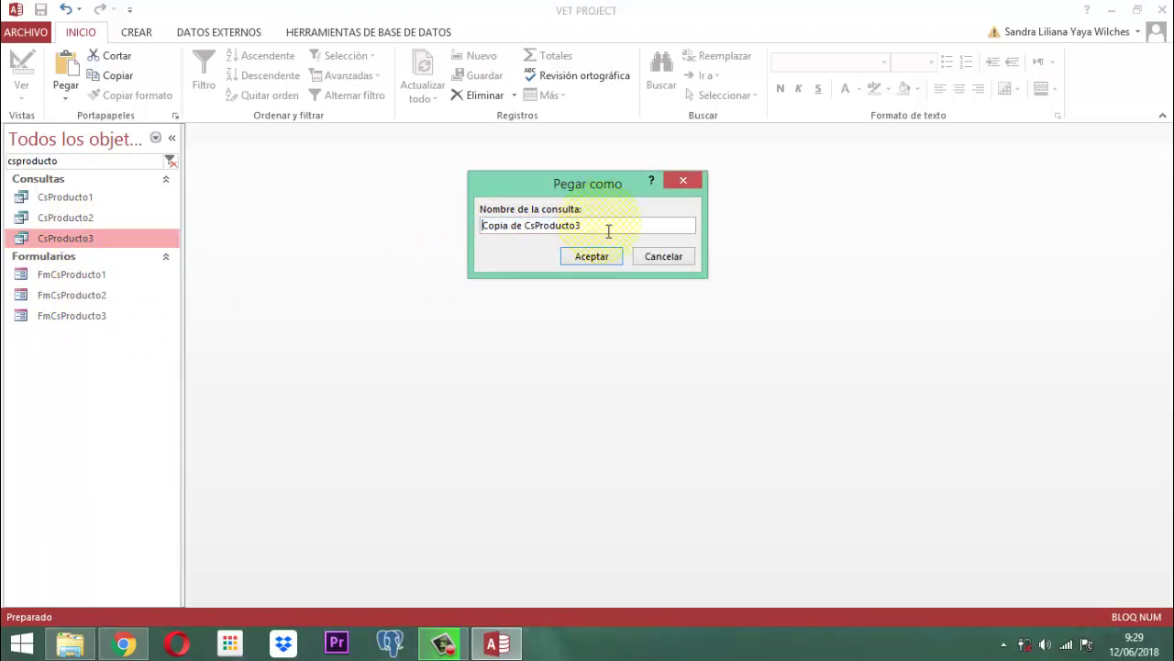
pyautogui.press('Delete')
pyautogui.press('Delete')
pyautogui.press('Delete')
pyautogui.press('Delete')
pyautogui.press('Delete')
pyautogui.press('Delete')
pyautogui.press('Delete')
pyautogui.press('Delete')
pyautogui.press('Delete')
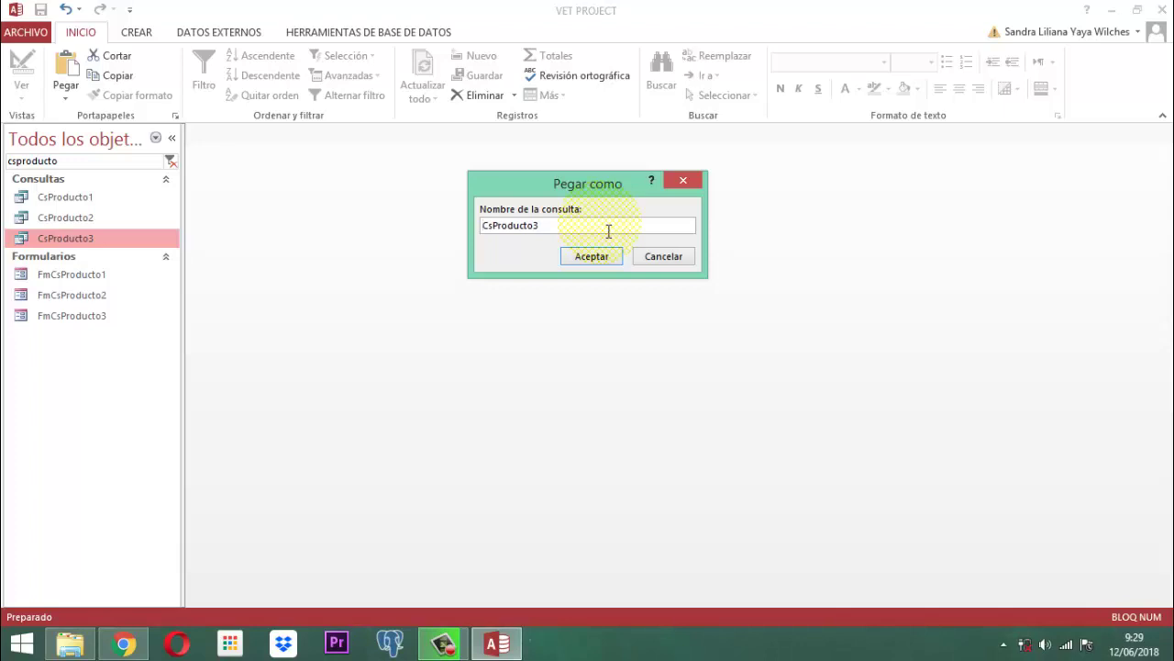
pyautogui.press('Delete')
pyautogui.press('Delete')
pyautogui.write('ln')
pyautogui.click(591, 259)
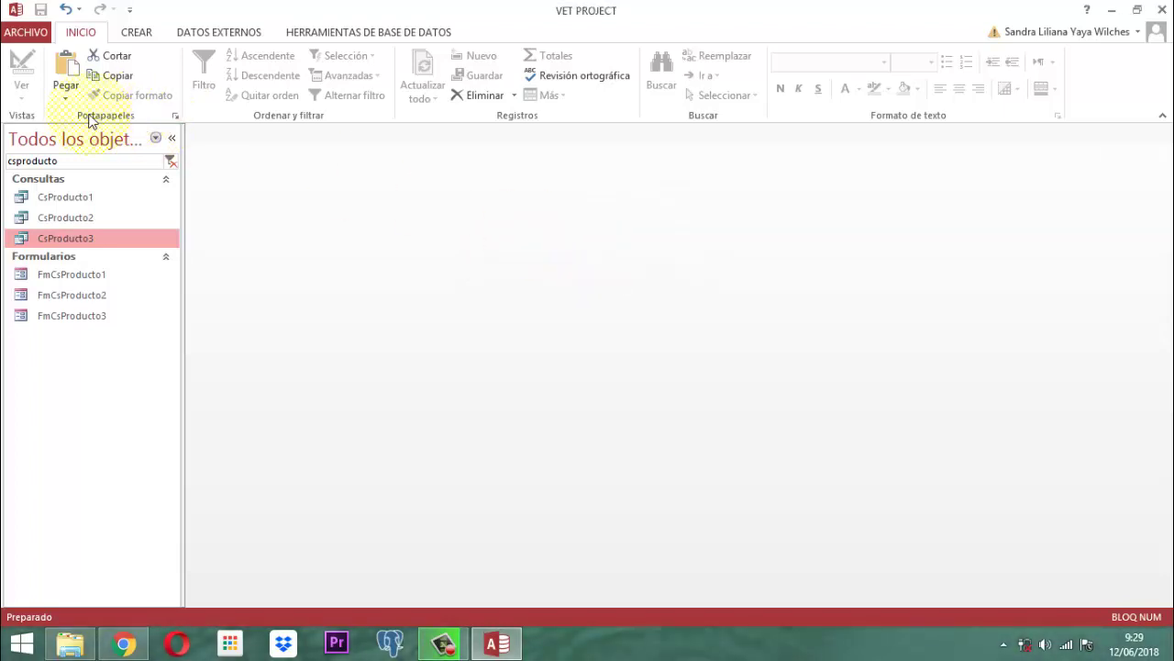
# - Replace the database object list's filter text with "inproducto"
pyautogui.moveTo(80, 162); pyautogui.dragTo(9, 172)
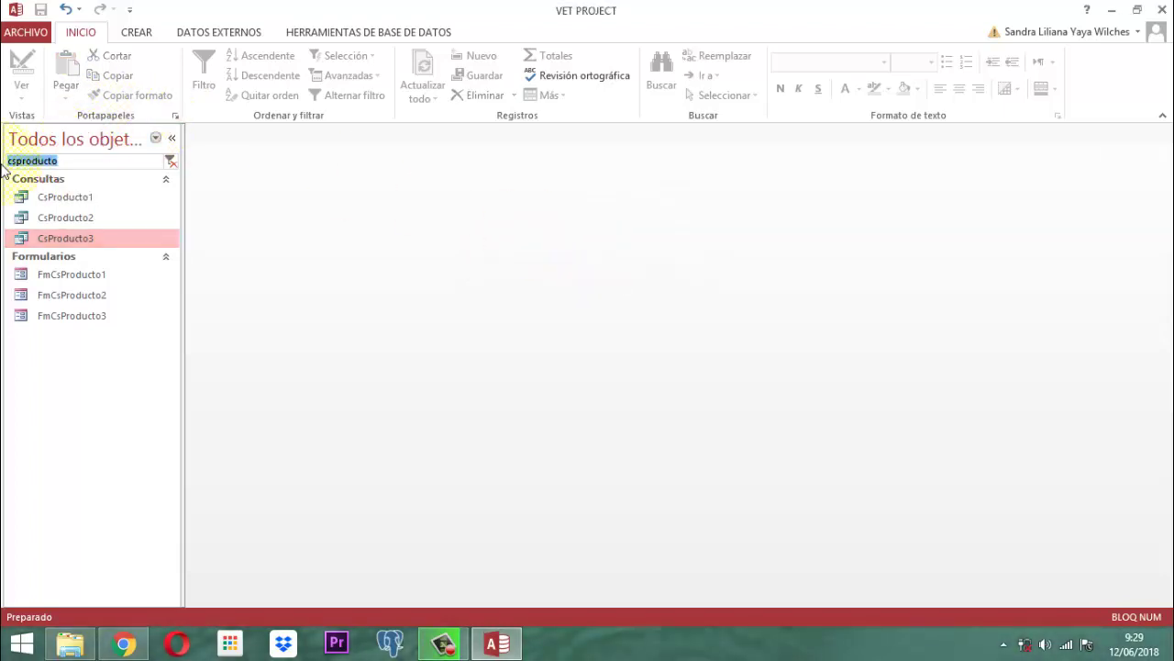
pyautogui.write('inproducto')
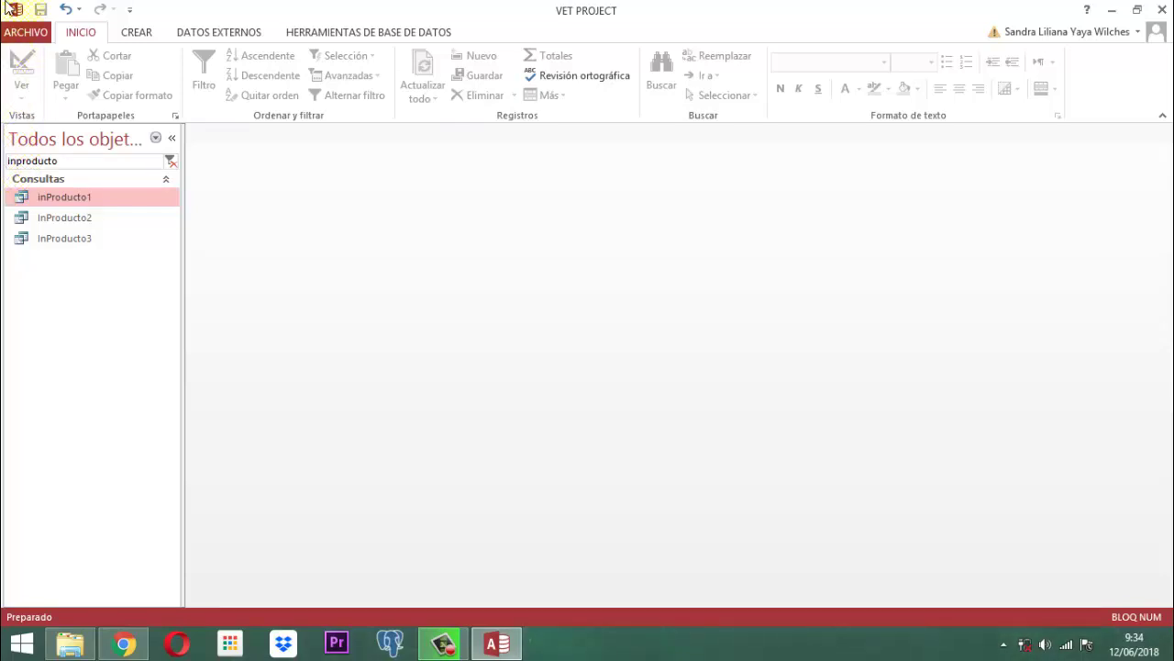
# - Create a blank report and save it under the name InProducto1
pyautogui.click(153, 37)
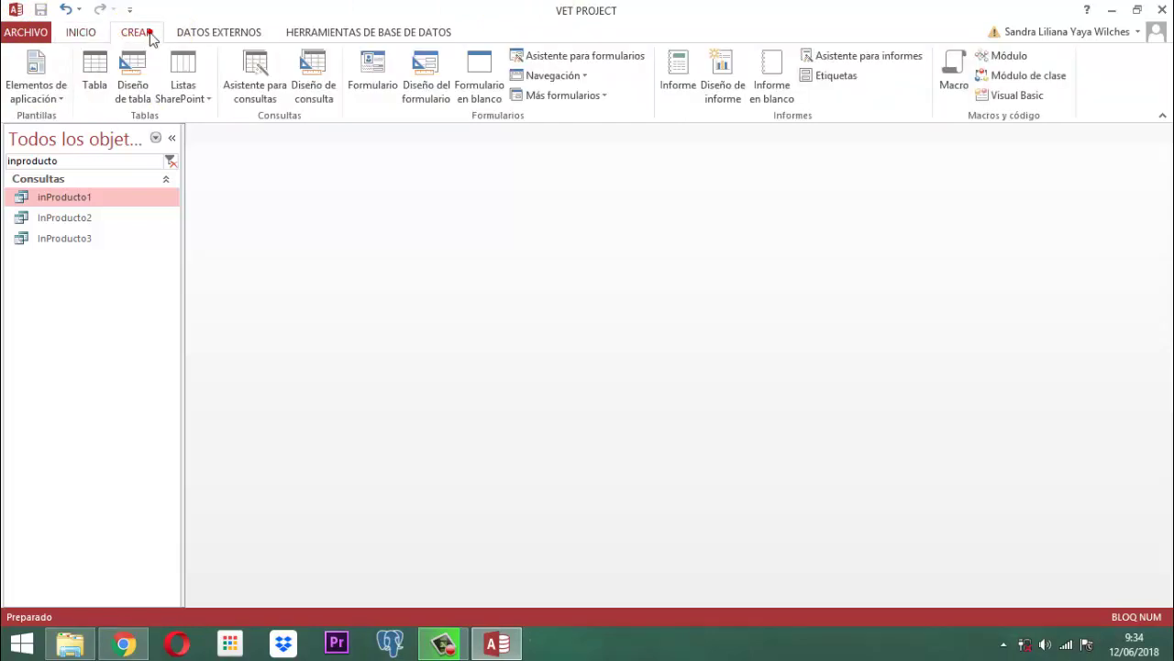
pyautogui.click(778, 87)
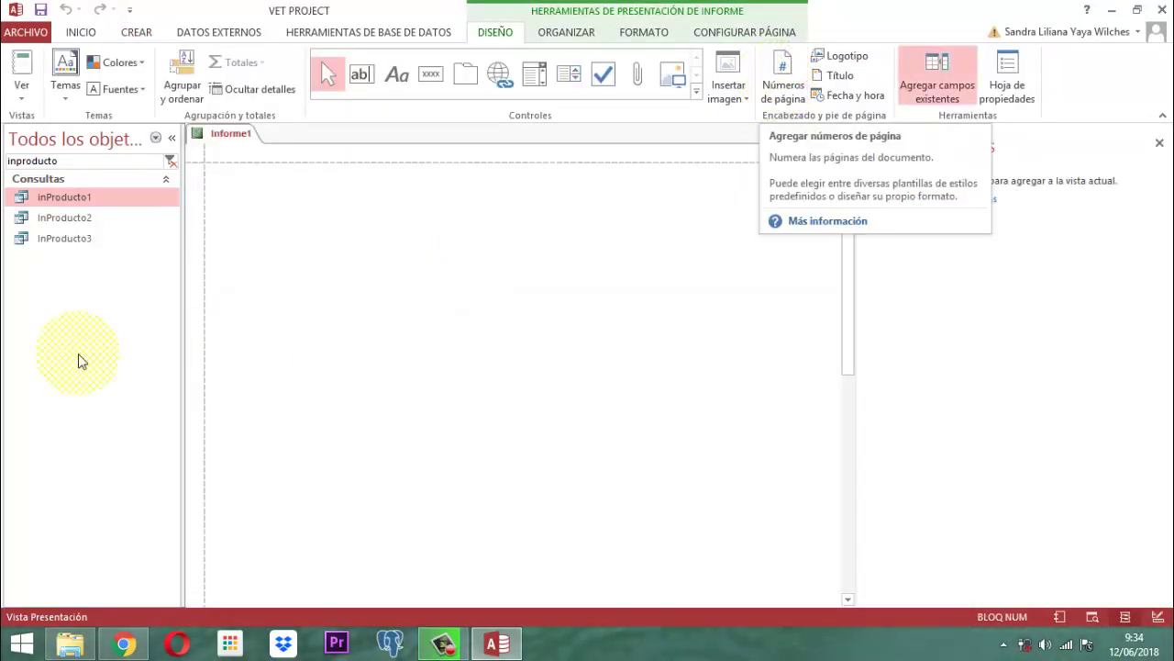
pyautogui.rightClick(230, 142)
pyautogui.click(265, 149)
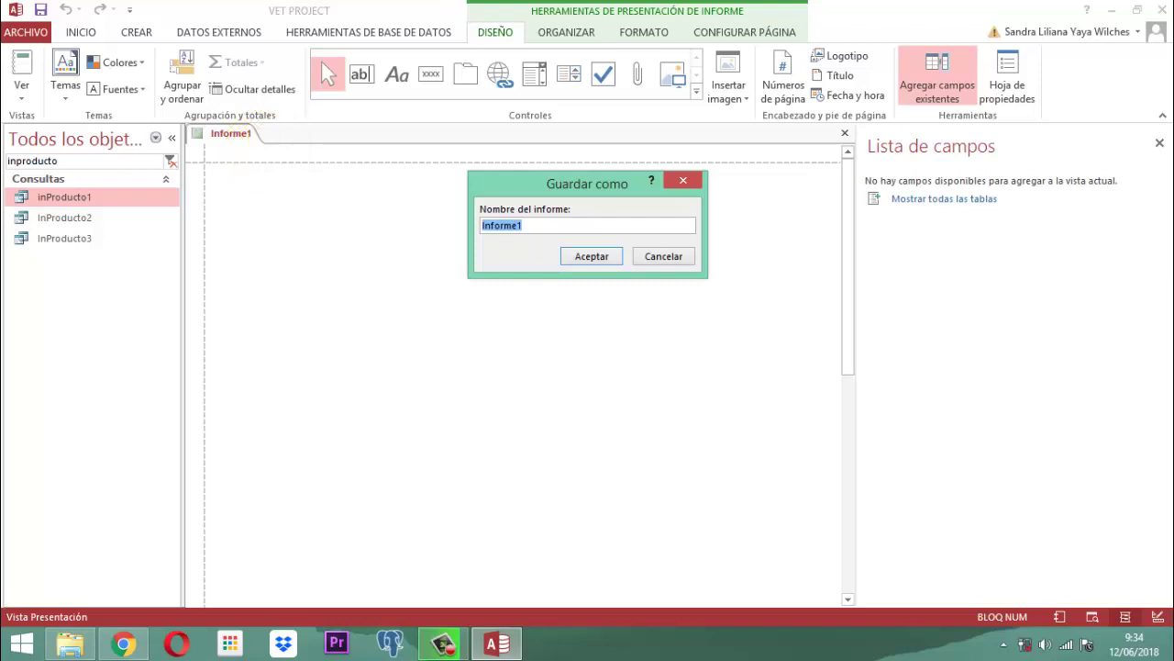
pyautogui.write('InProducto1')
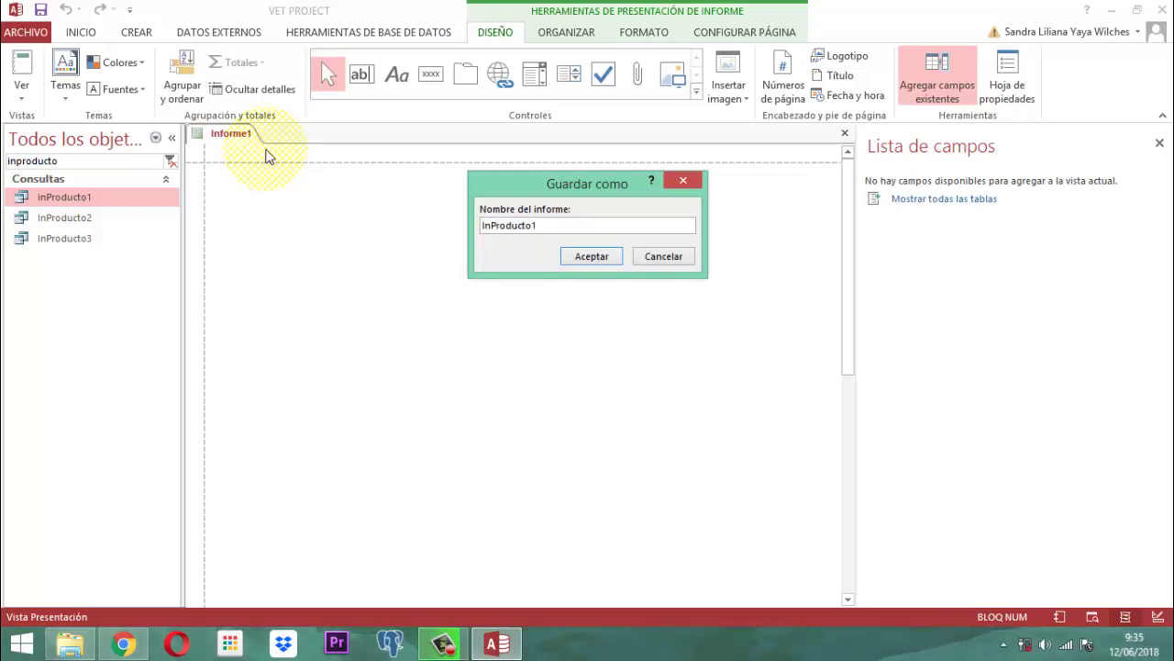
pyautogui.click(578, 259)
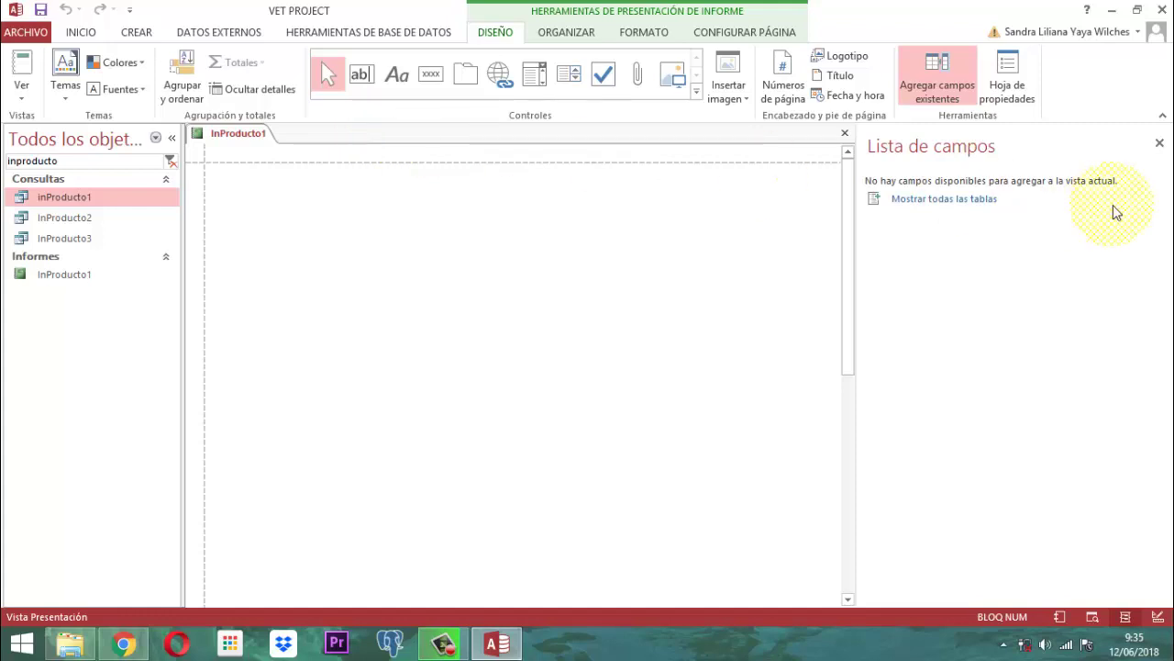
# - Create another blank report and save it under the name InProducto2
pyautogui.click(135, 35)
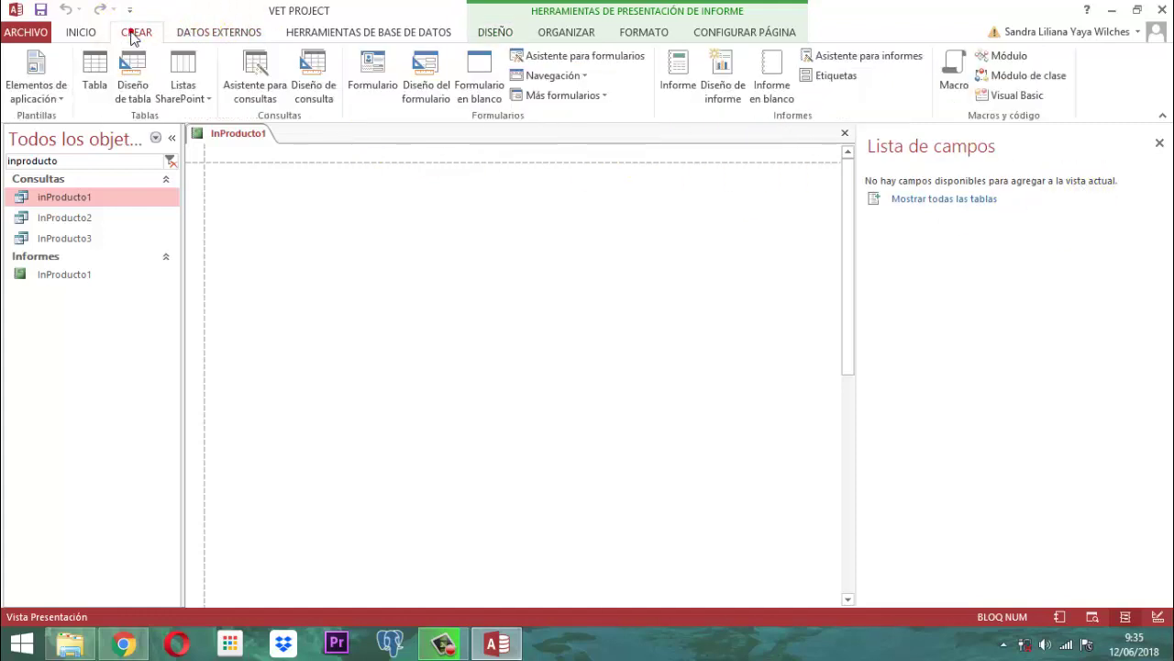
pyautogui.click(773, 90)
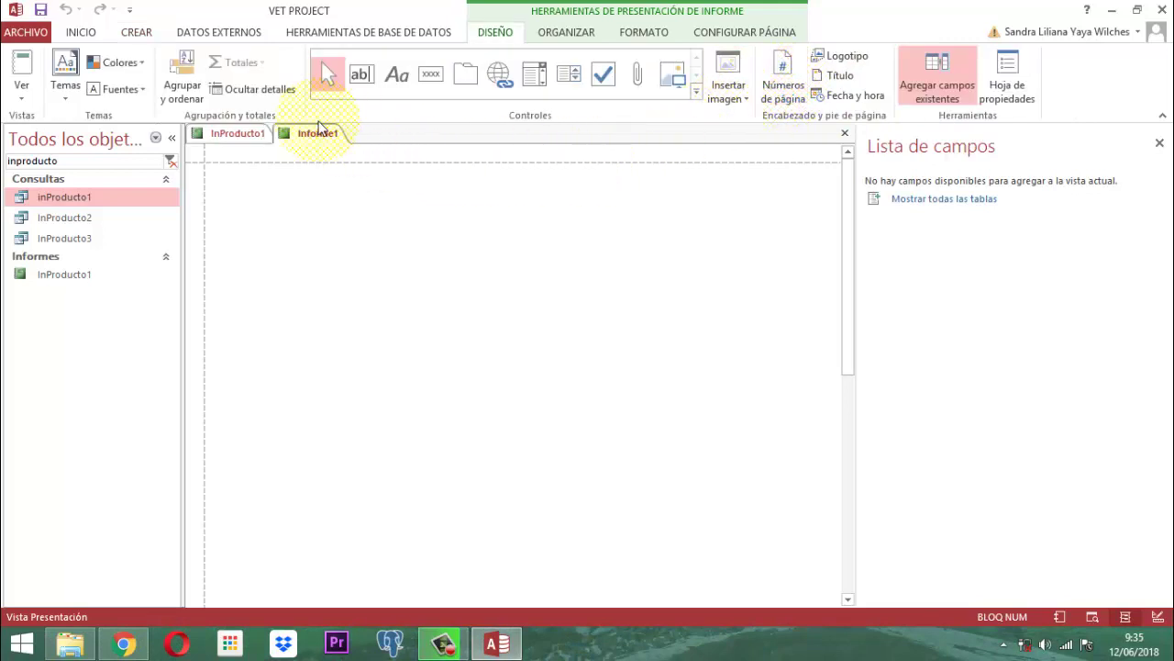
pyautogui.rightClick(317, 133)
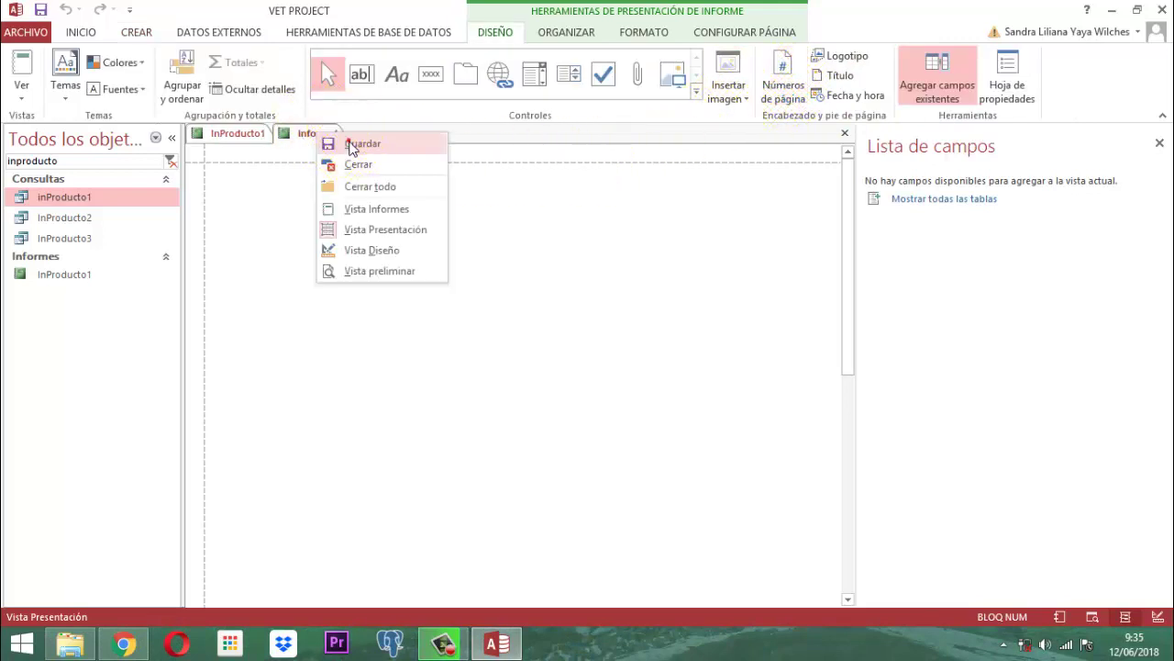
pyautogui.click(362, 144)
pyautogui.write('I')
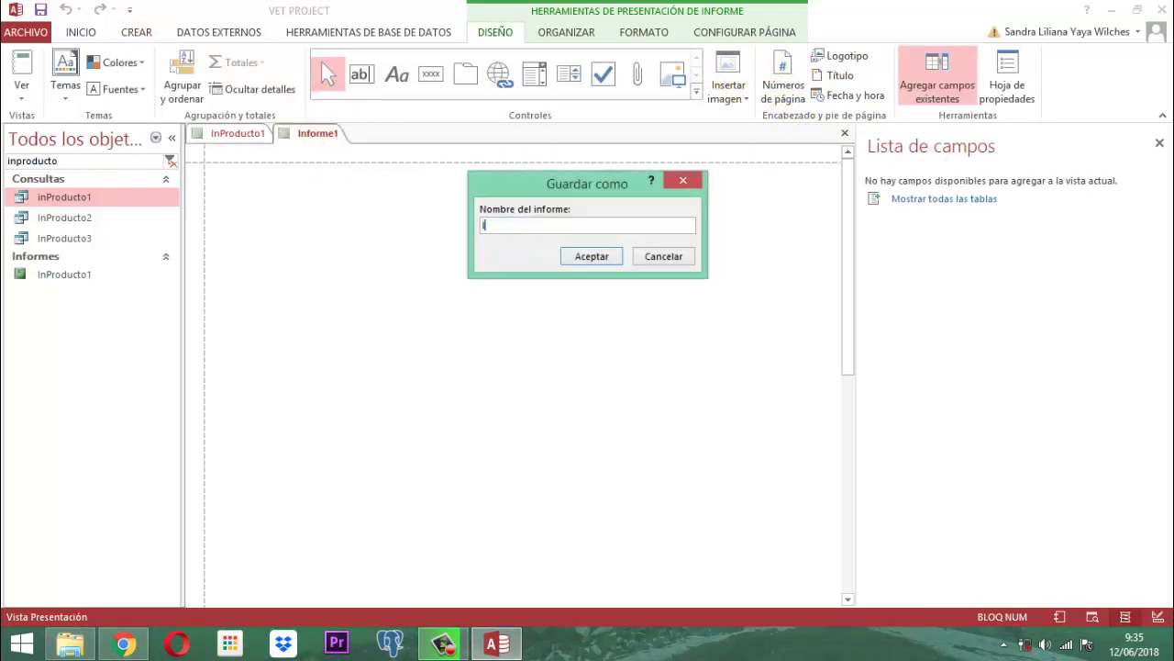
pyautogui.write('nProducto2')
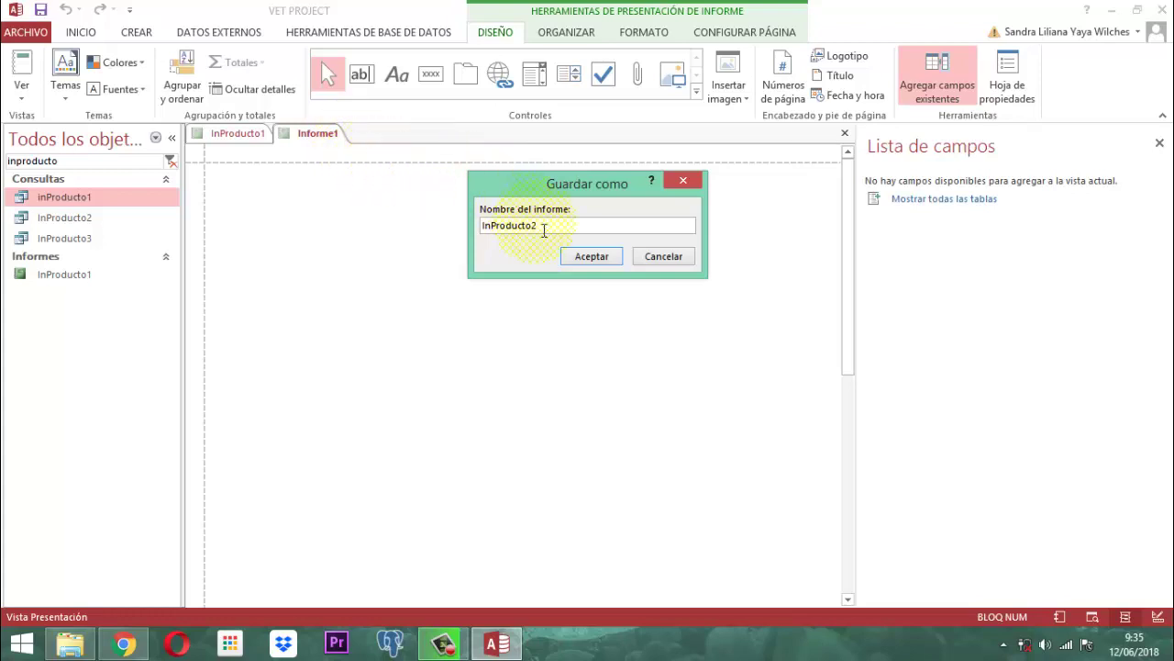
pyautogui.click(597, 259)
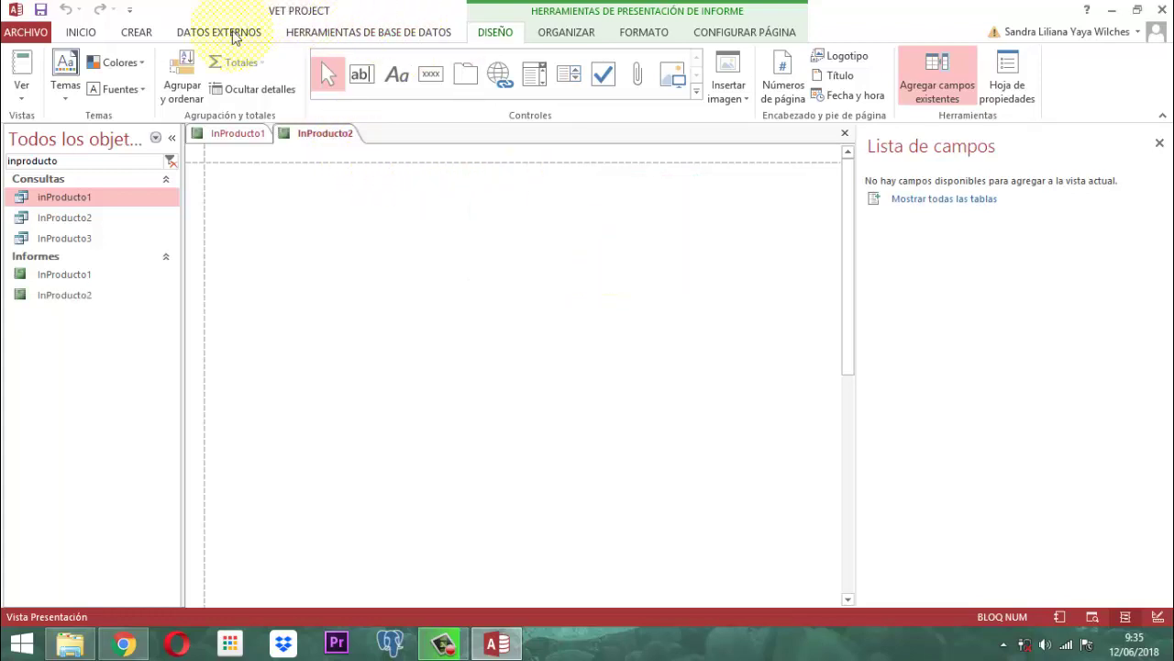
# - Create a third blank report and save it under the name InProducto3
pyautogui.click(133, 35)
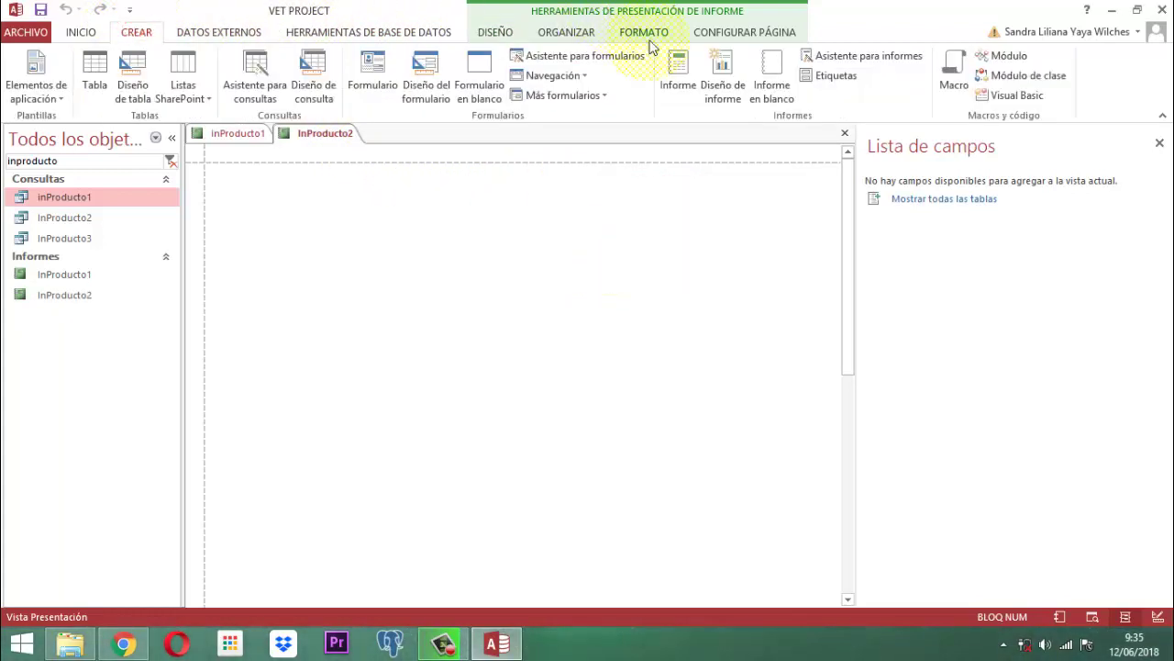
pyautogui.click(774, 73)
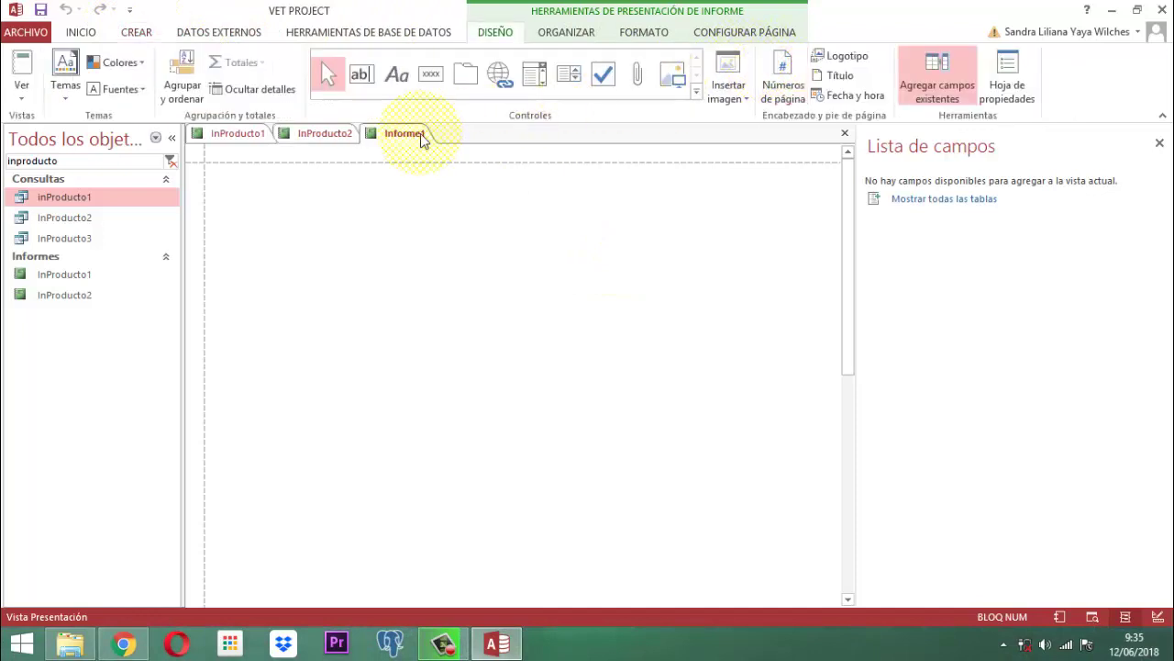
pyautogui.rightClick(407, 133)
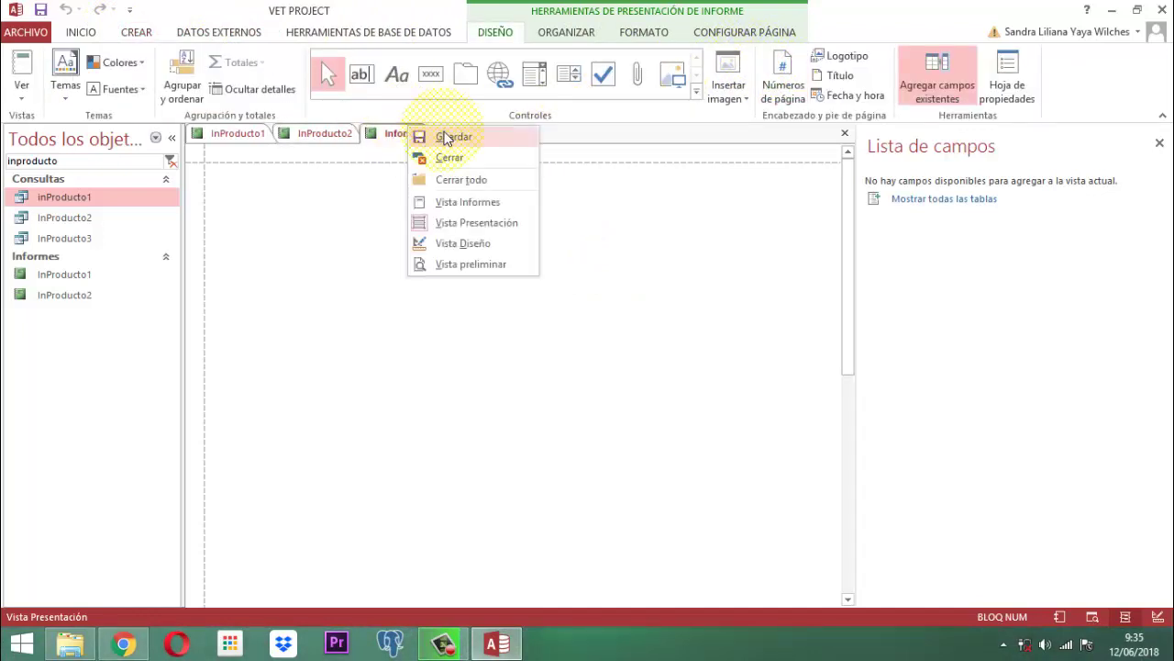
pyautogui.click(447, 138)
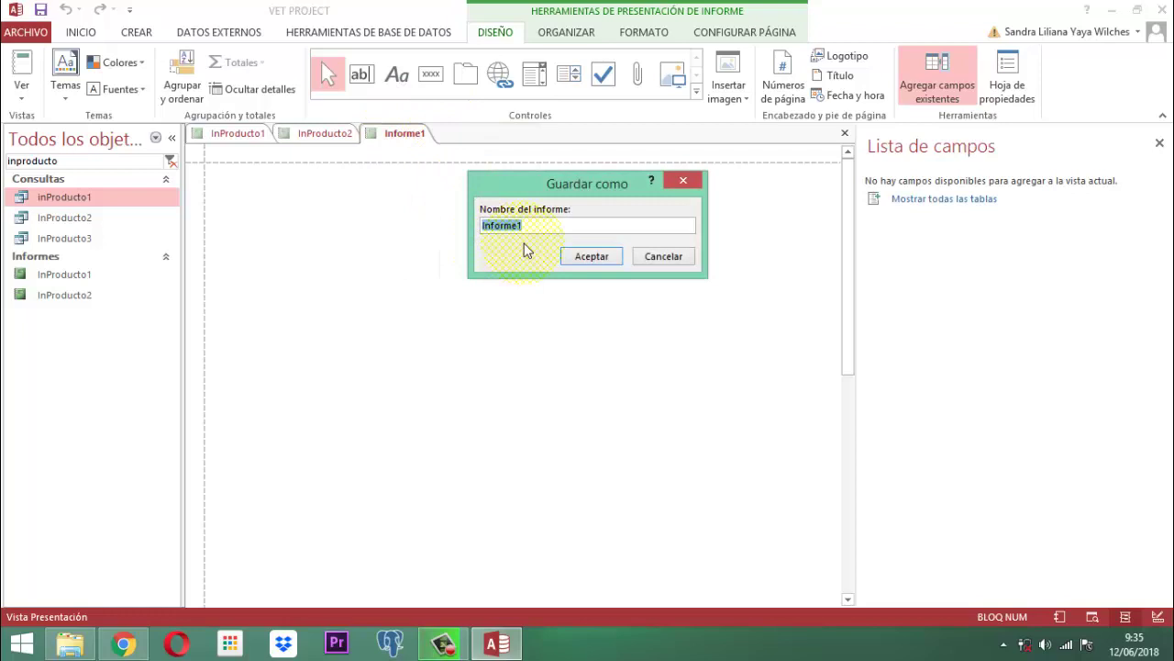
pyautogui.write('InProd')
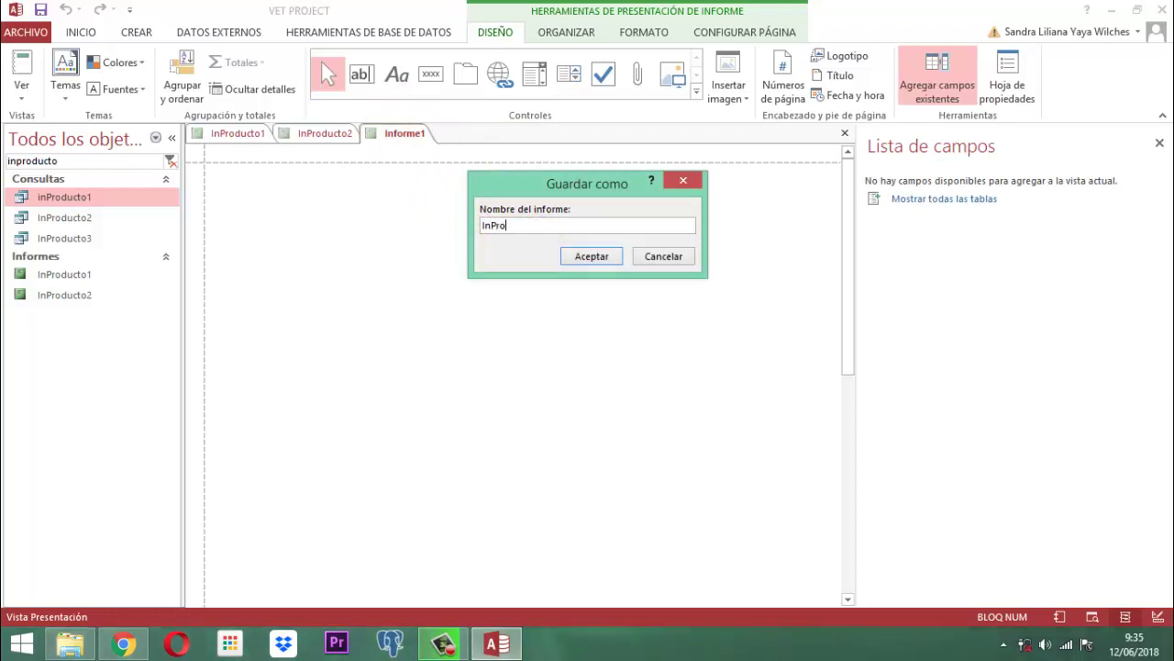
pyautogui.press('BackSpace')
pyautogui.write('ducto3')
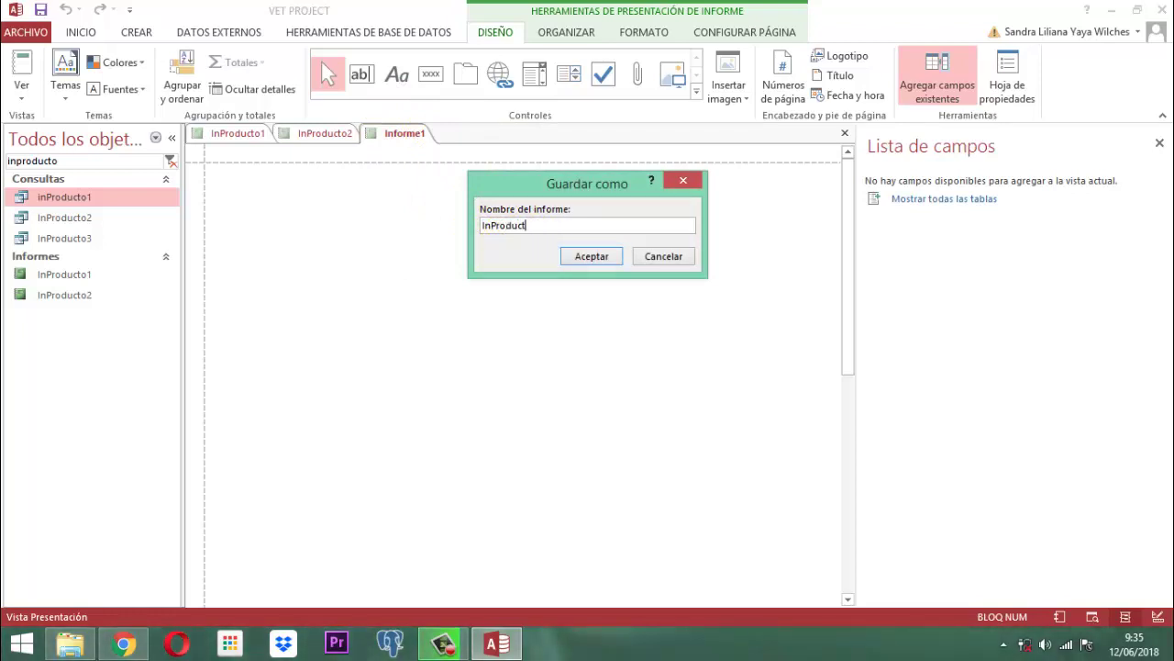
pyautogui.click(588, 260)
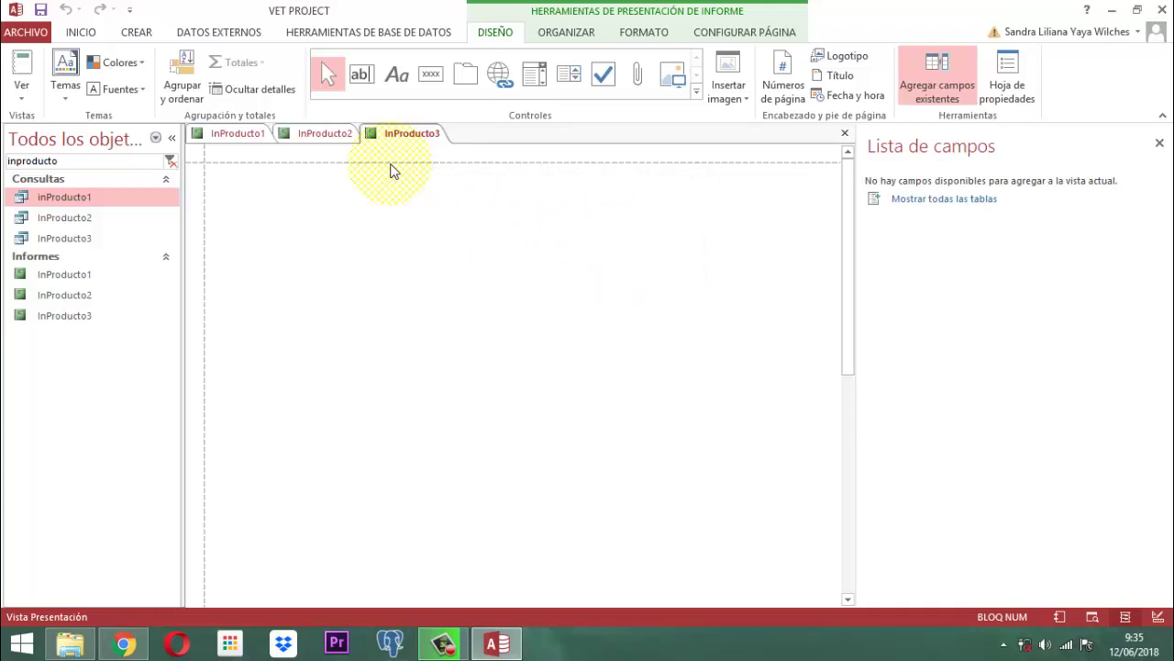
# - Switch the InProducto1 report to Design view
pyautogui.click(226, 136)
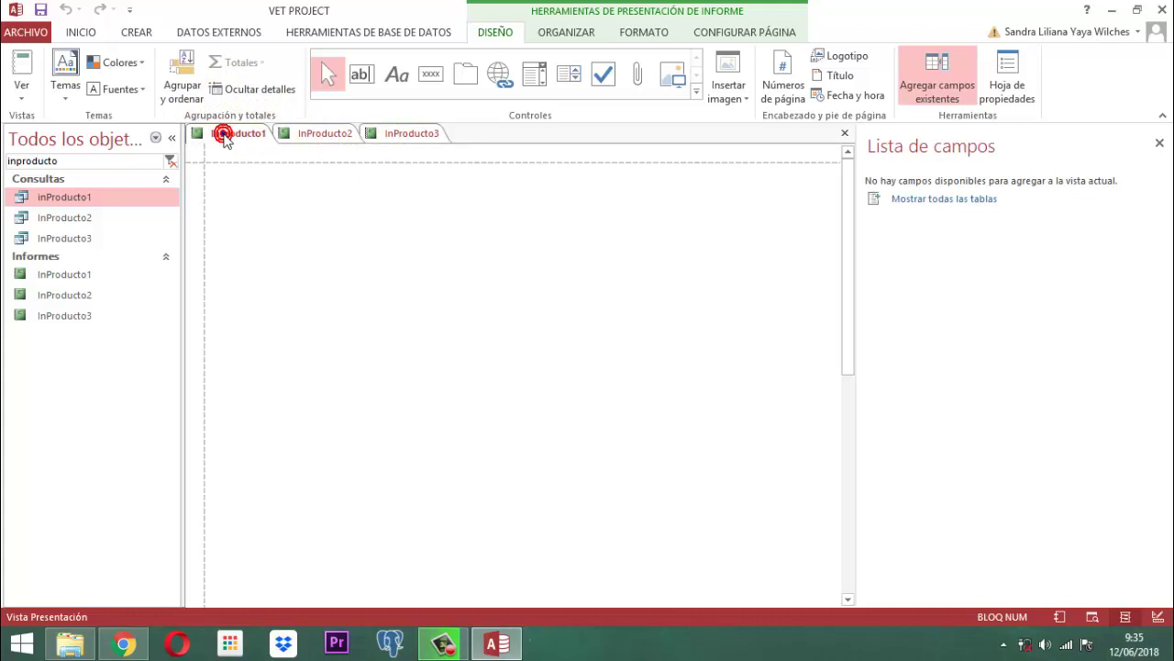
pyautogui.rightClick(227, 136)
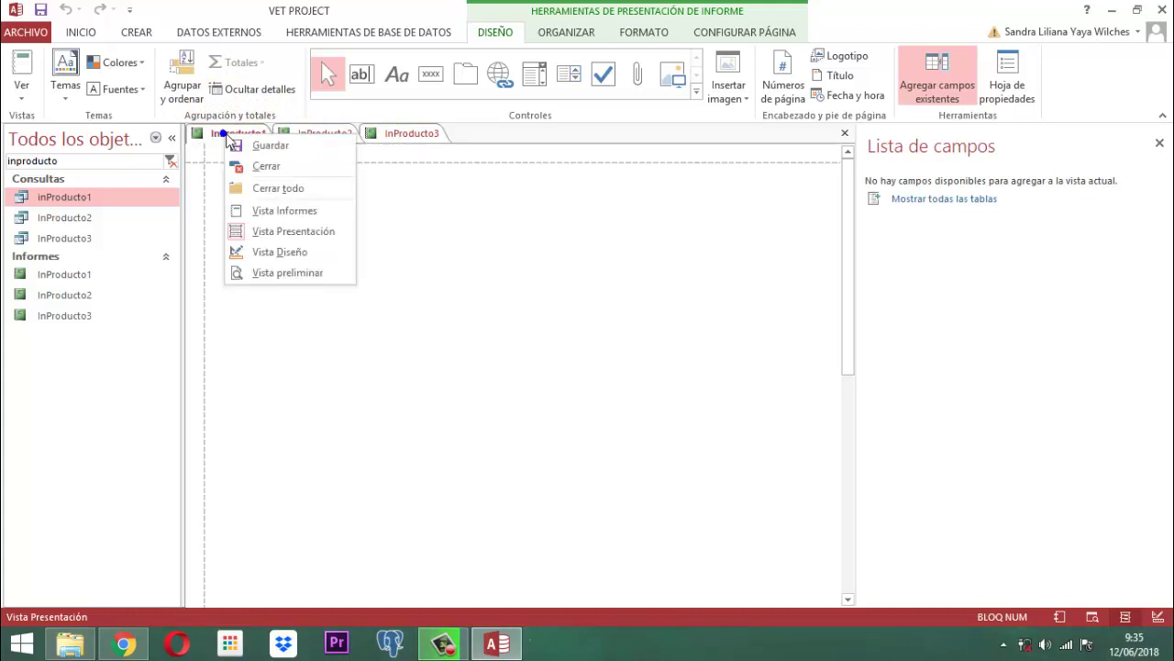
pyautogui.click(284, 253)
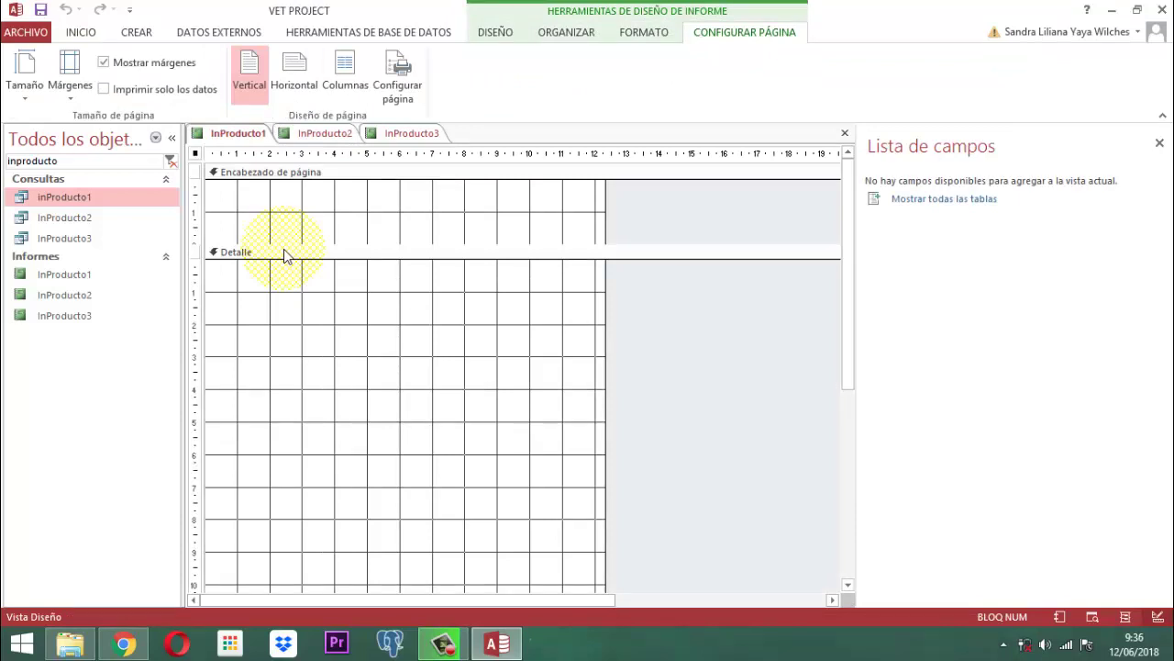
# - Set the InProducto1 report's record source (Origen del registro) to the InProducto1 query
pyautogui.click(497, 35)
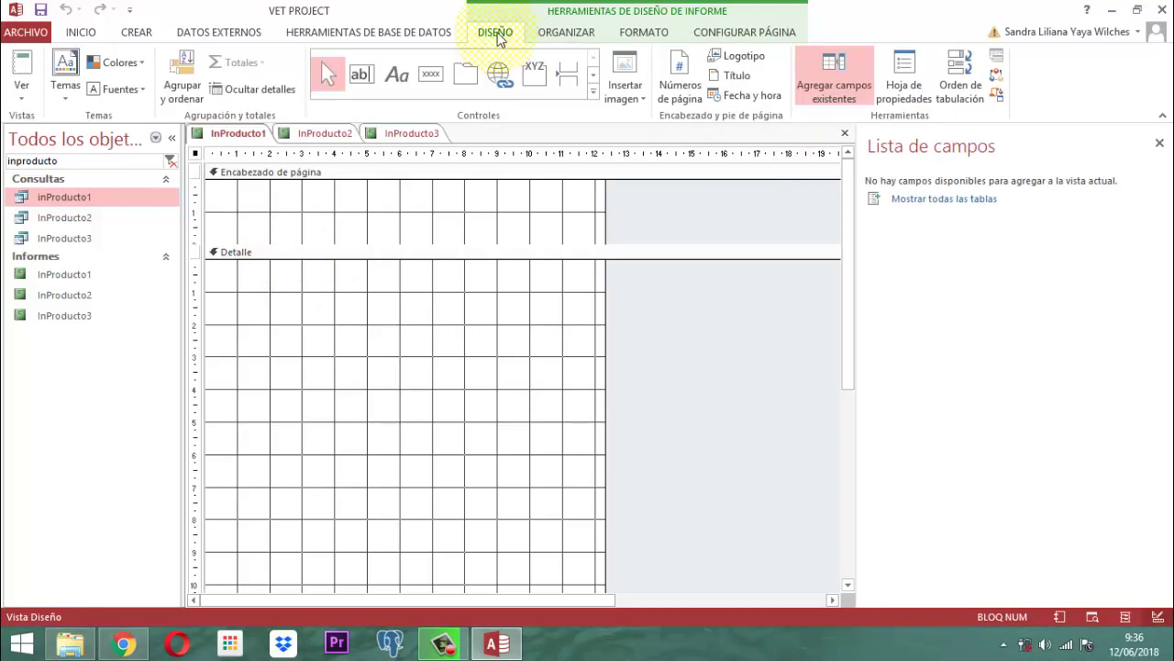
pyautogui.click(895, 75)
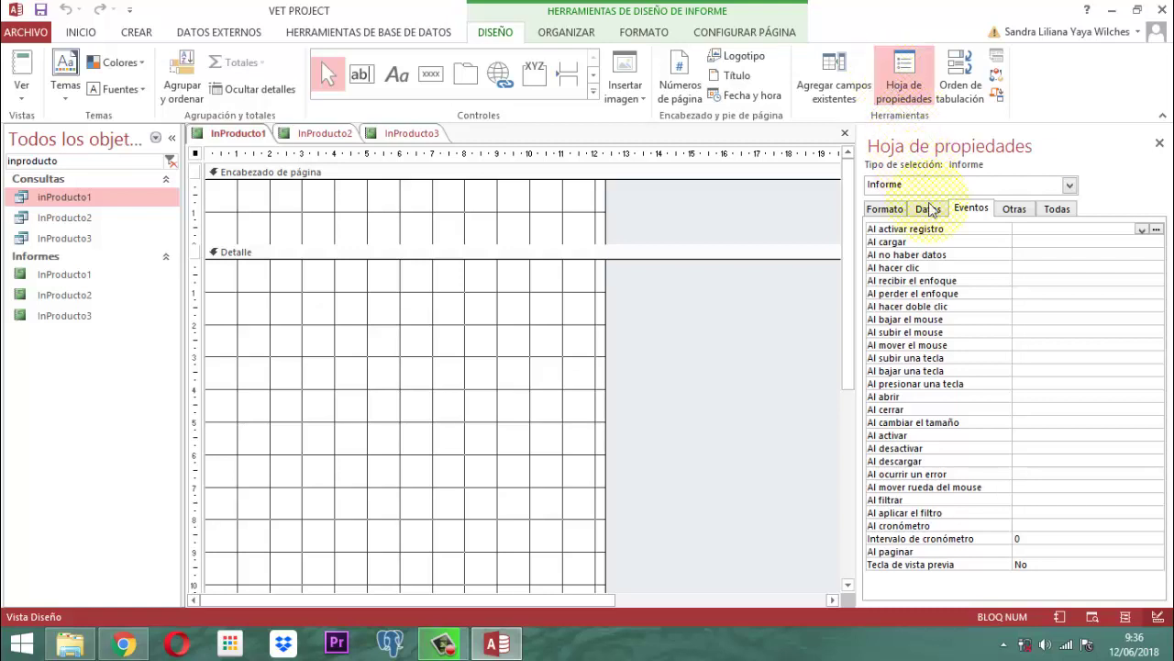
pyautogui.click(929, 210)
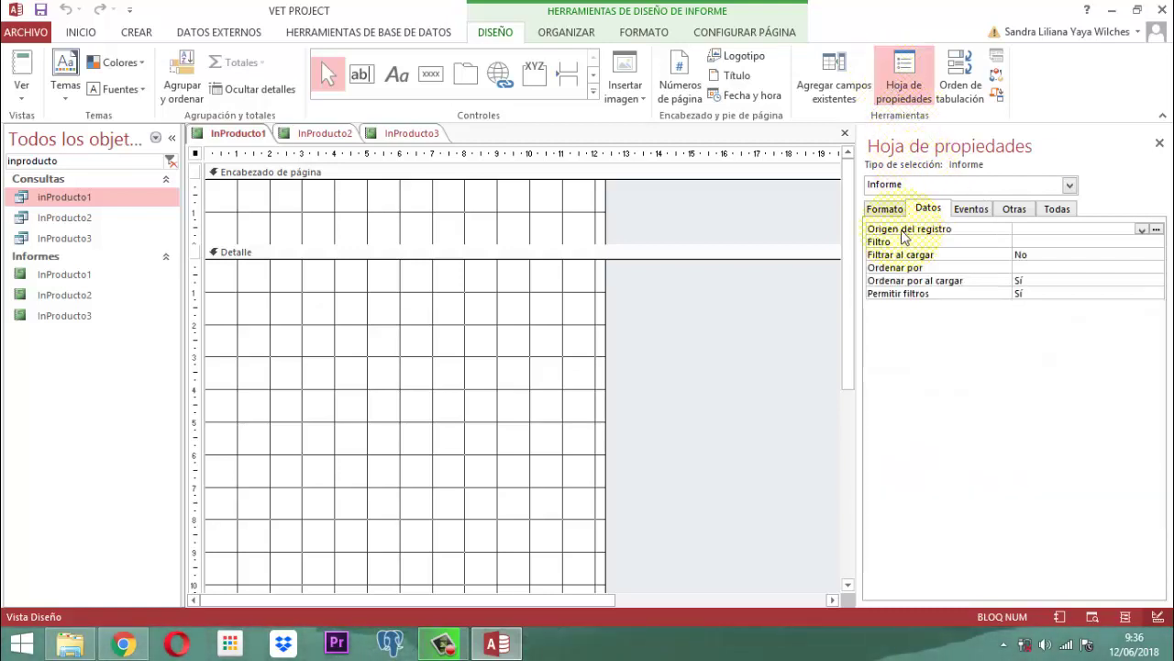
pyautogui.click(1142, 231)
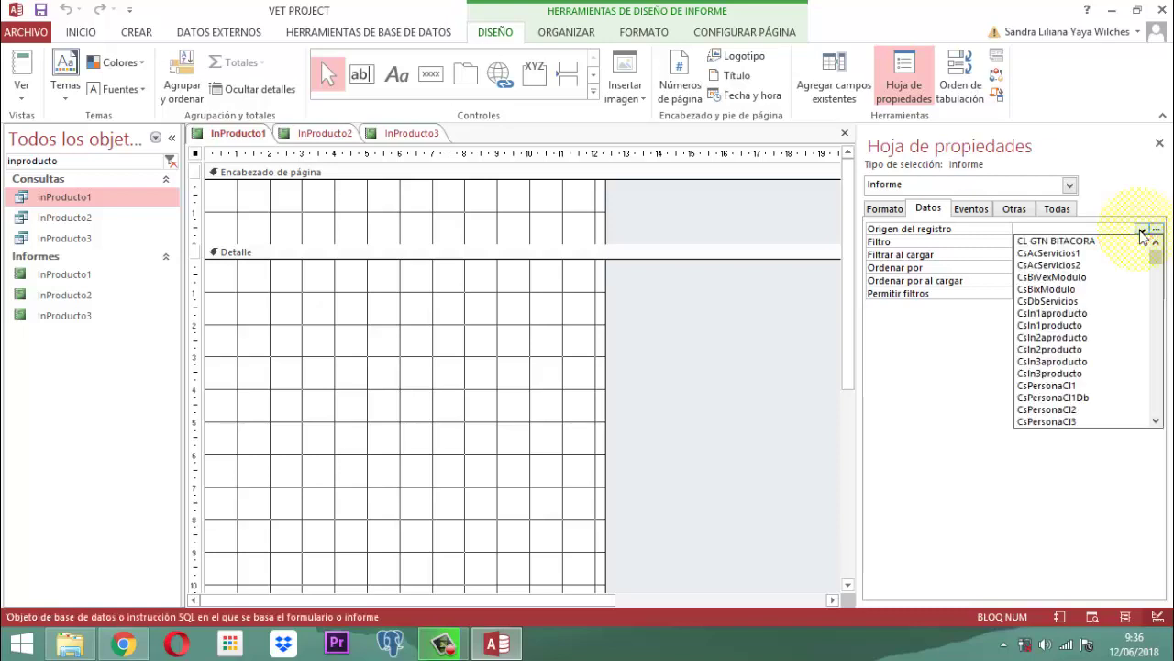
pyautogui.write('inp')
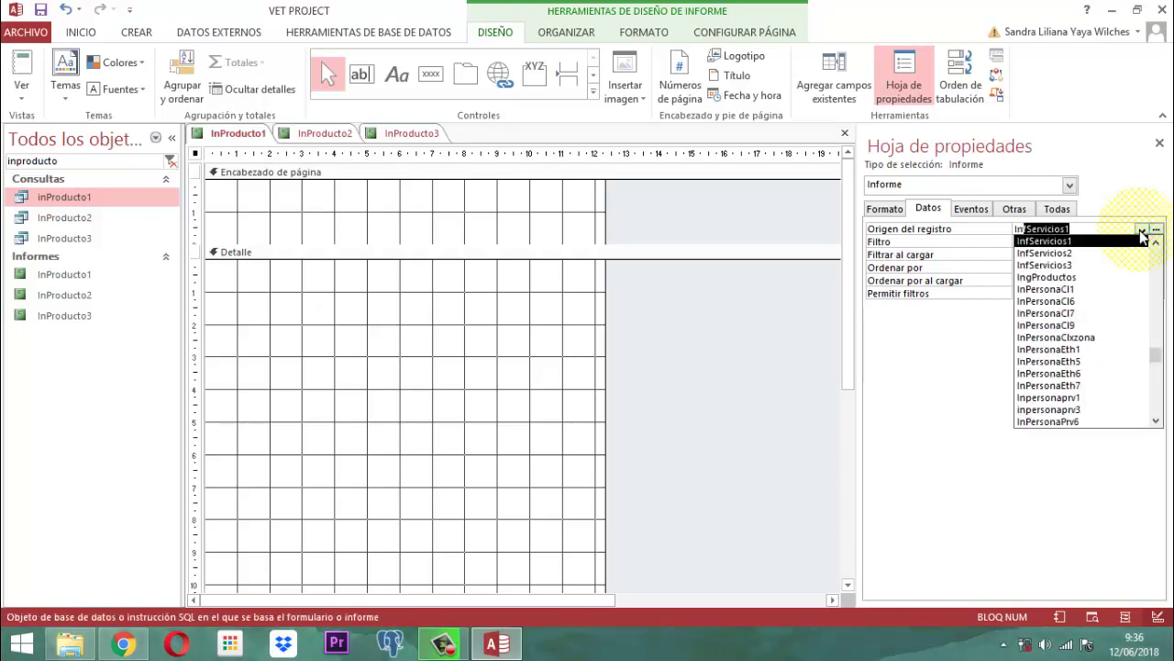
pyautogui.write('roducto')
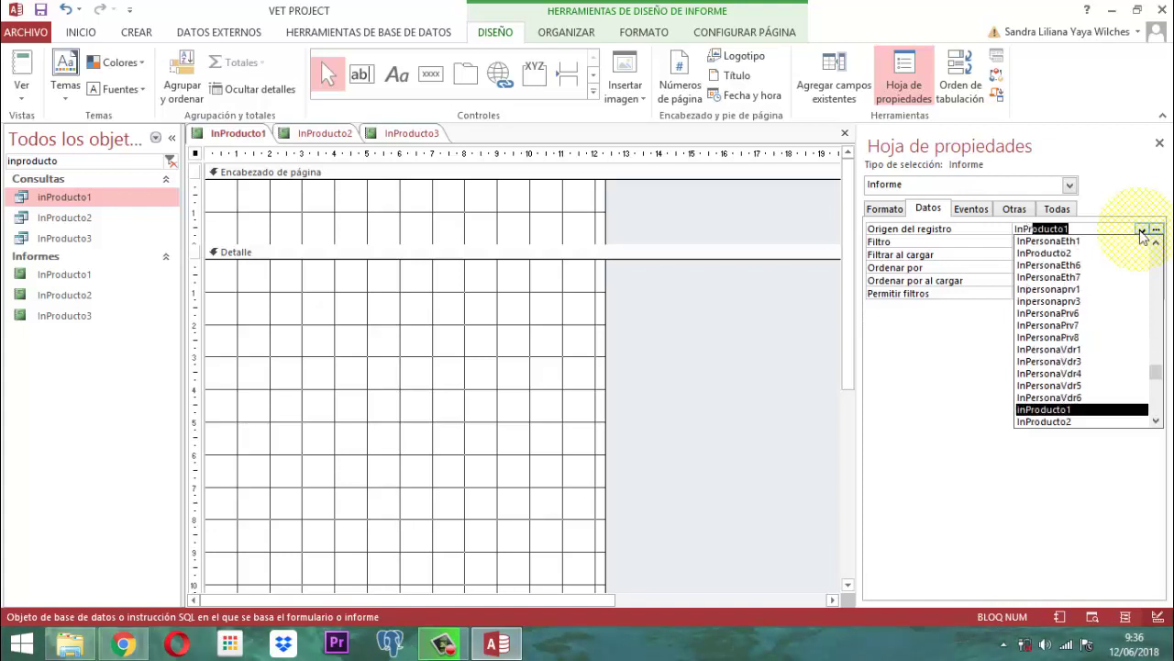
pyautogui.write('1')
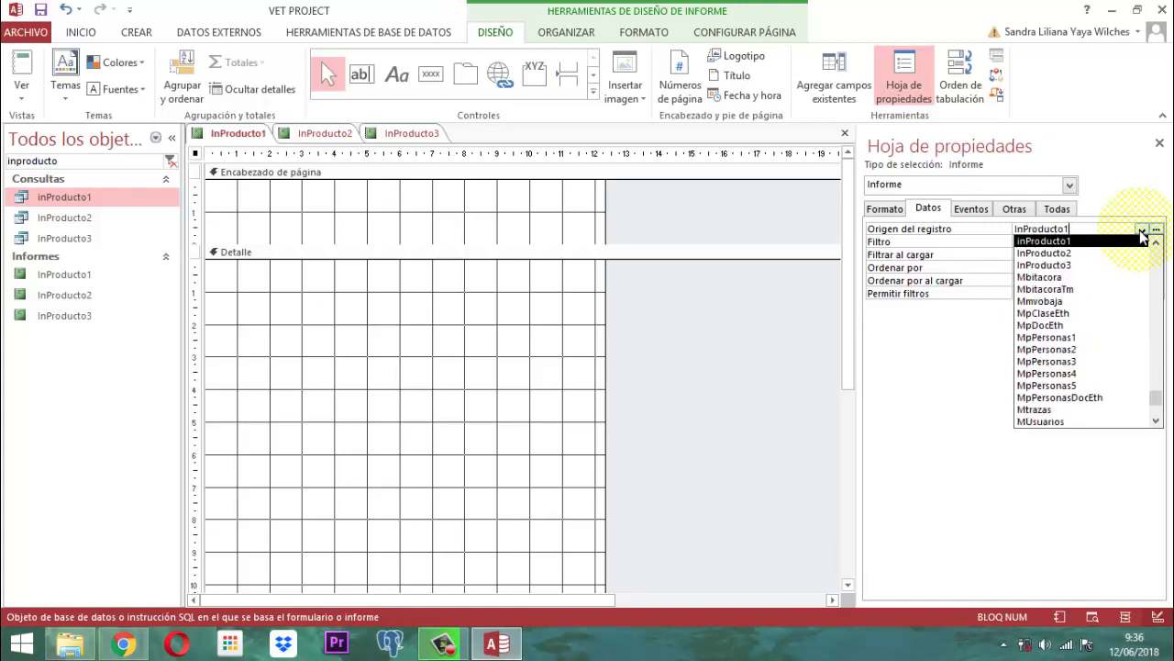
pyautogui.press('Return')
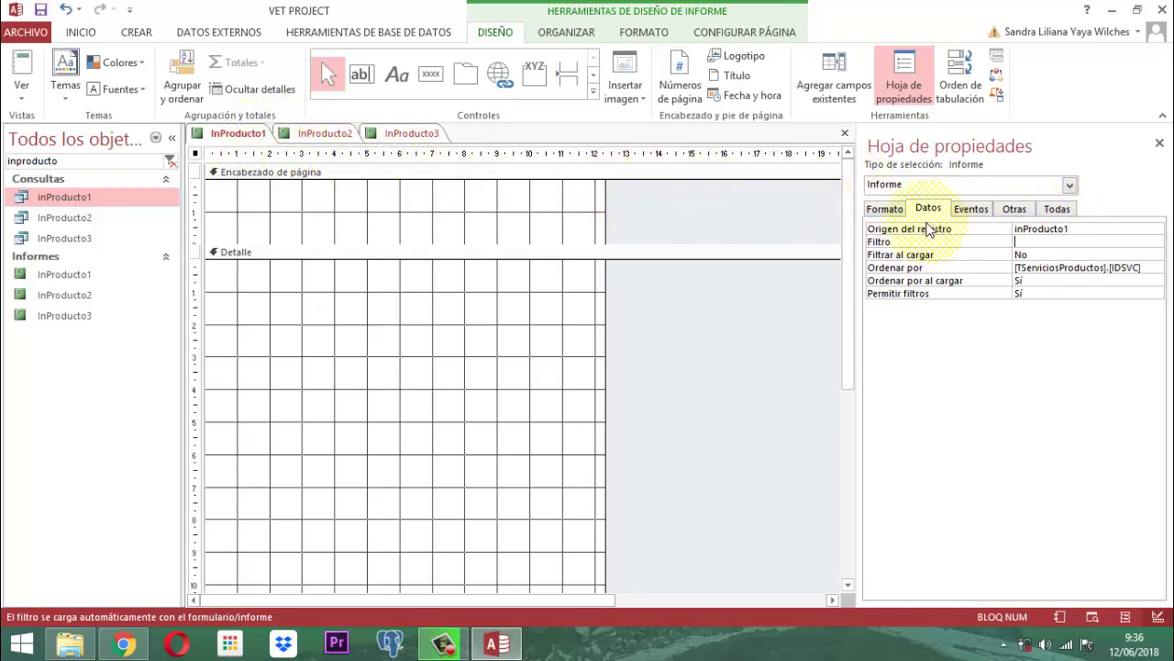
# - Set the InProducto1 report's title (Título) to "MODULO PRODUCTOS"
pyautogui.click(886, 209)
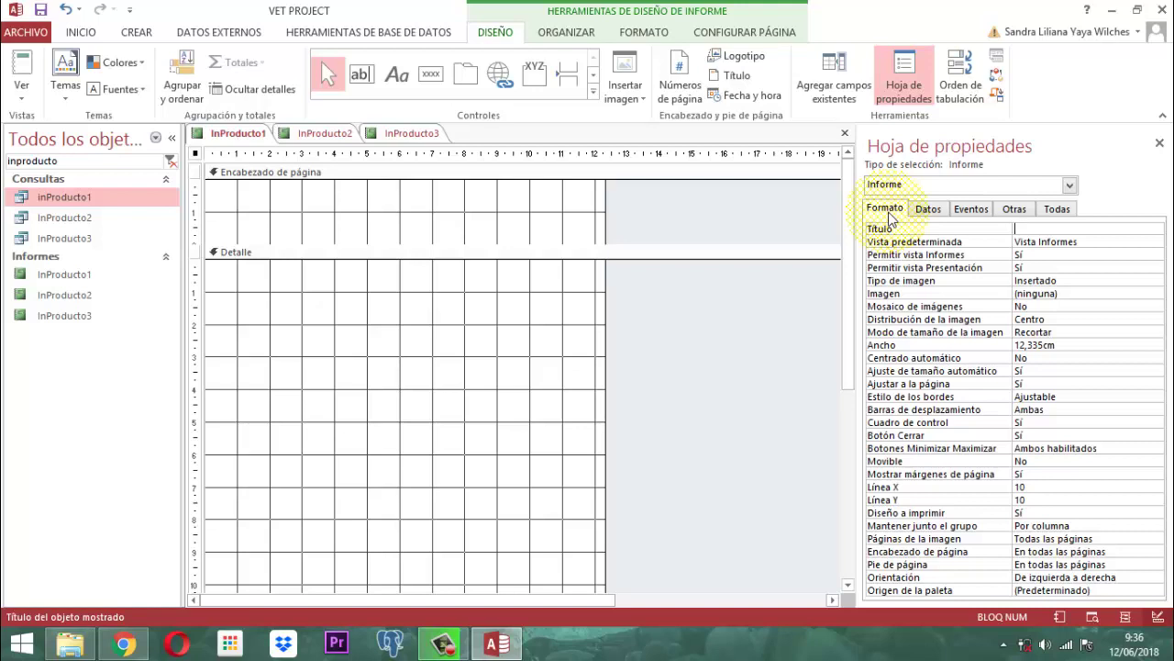
pyautogui.press('capslock')
pyautogui.write('MODULO P')
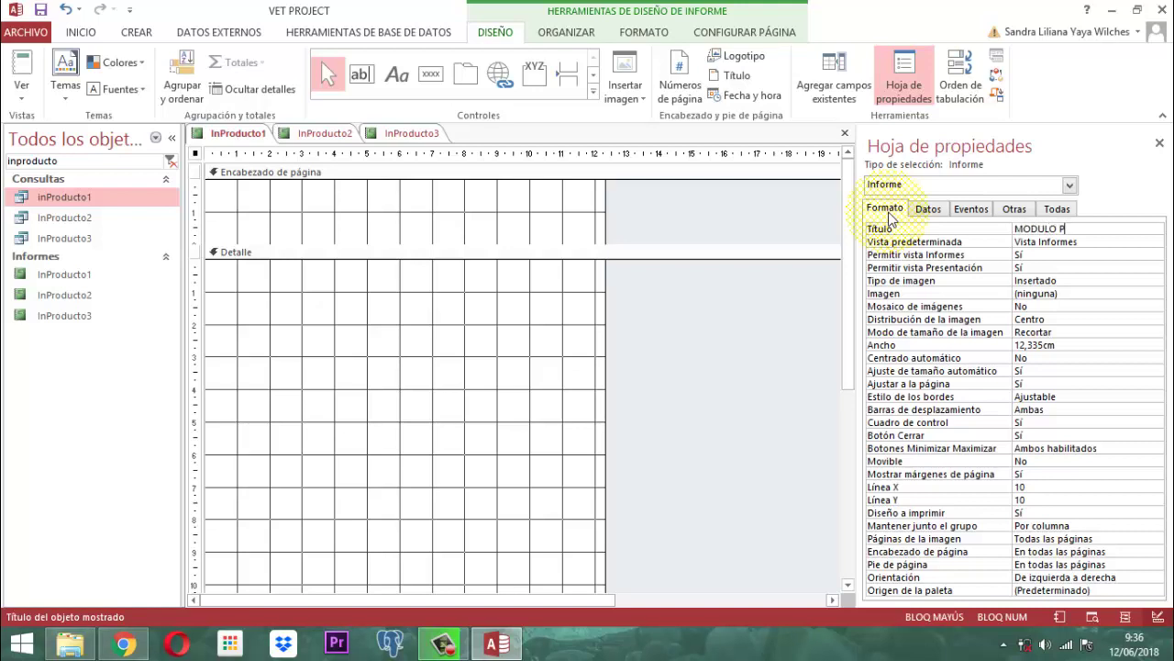
pyautogui.write('RODUCTO')
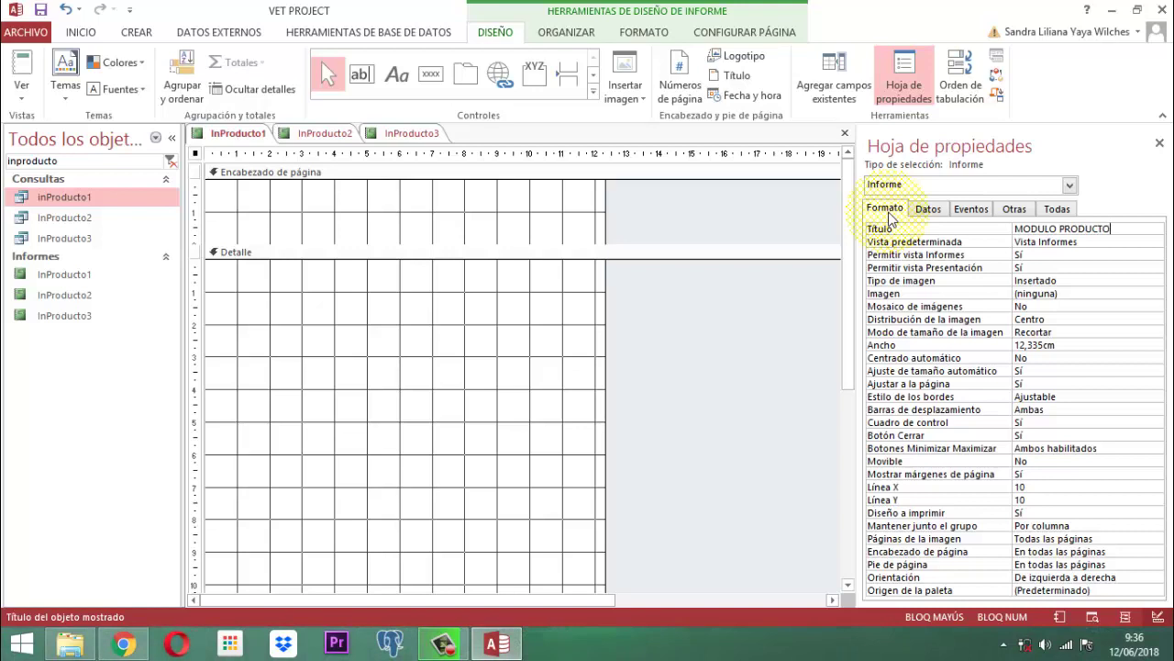
# - Turn on automatic centering for the report by setting Centrado automático to Sí
pyautogui.press('Down')
pyautogui.press('Down')
pyautogui.press('Down')
pyautogui.press('Down')
pyautogui.press('Down')
pyautogui.press('Down')
pyautogui.press('Down')
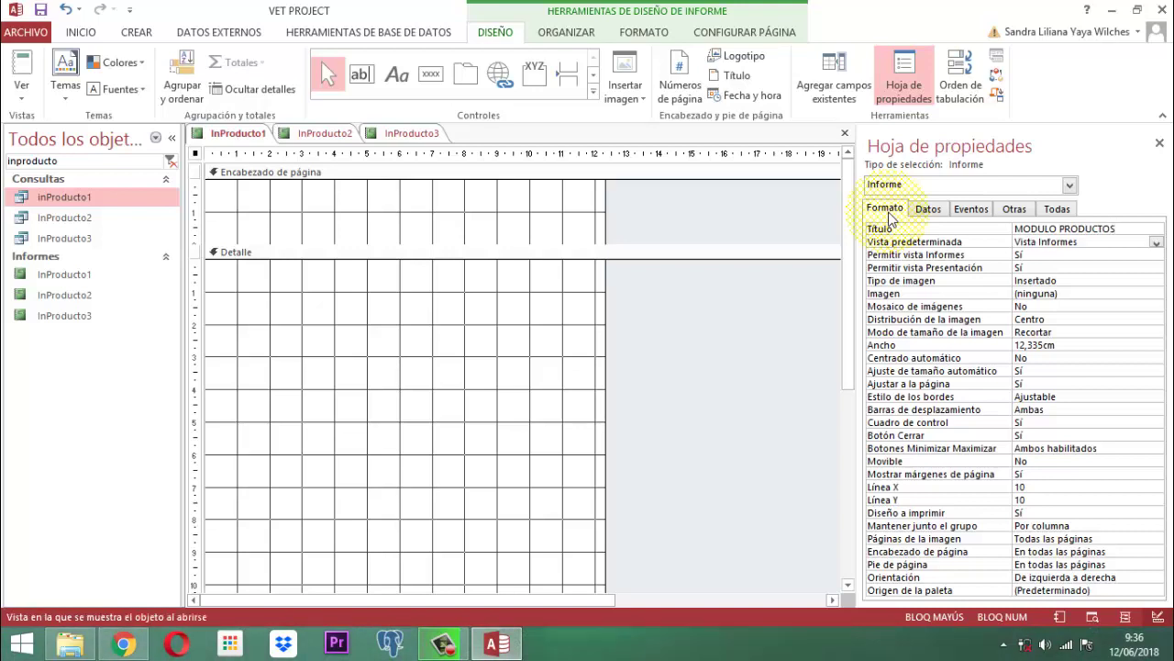
pyautogui.press('Down')
pyautogui.press('Down')
pyautogui.press('Down')
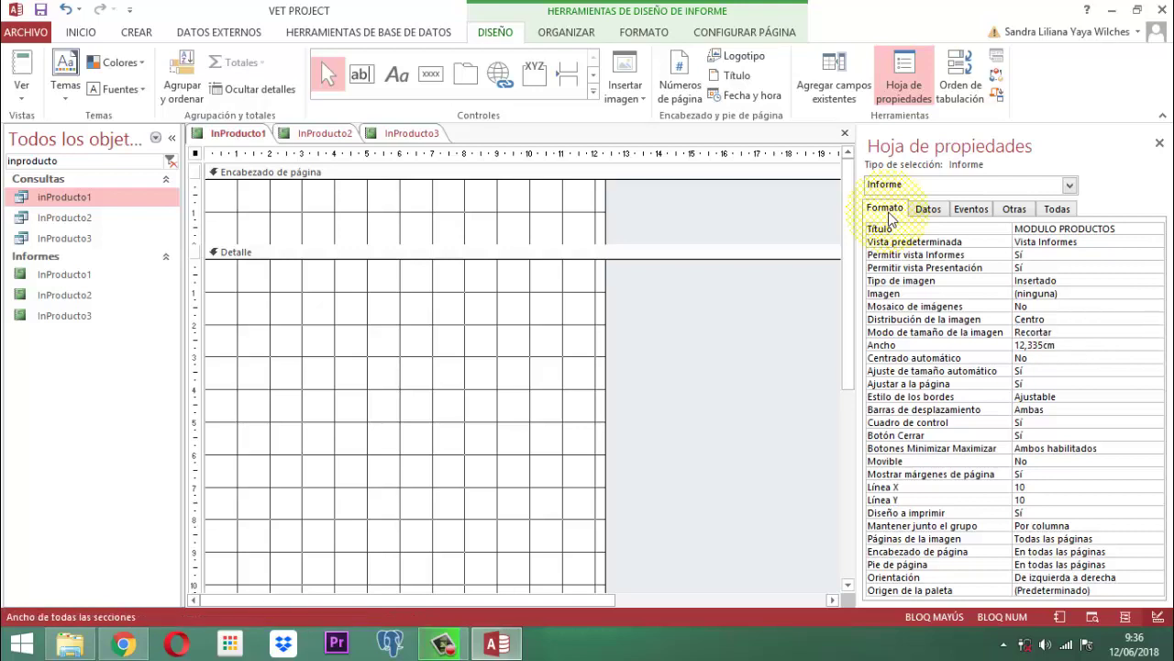
pyautogui.write('Sí')
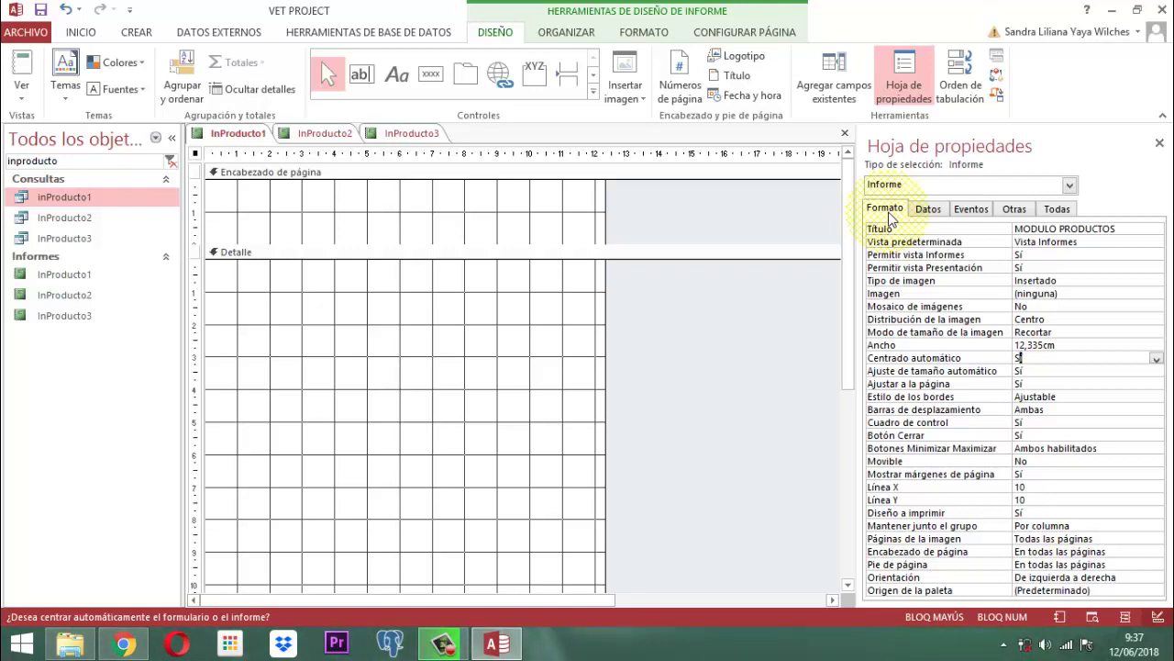
# - Set the report's Botones Minimizar Maximizar property to Ninguno
pyautogui.press('Down')
pyautogui.press('Down')
pyautogui.press('Down')
pyautogui.press('Down')
pyautogui.press('Down')
pyautogui.press('Down')
pyautogui.press('Down')
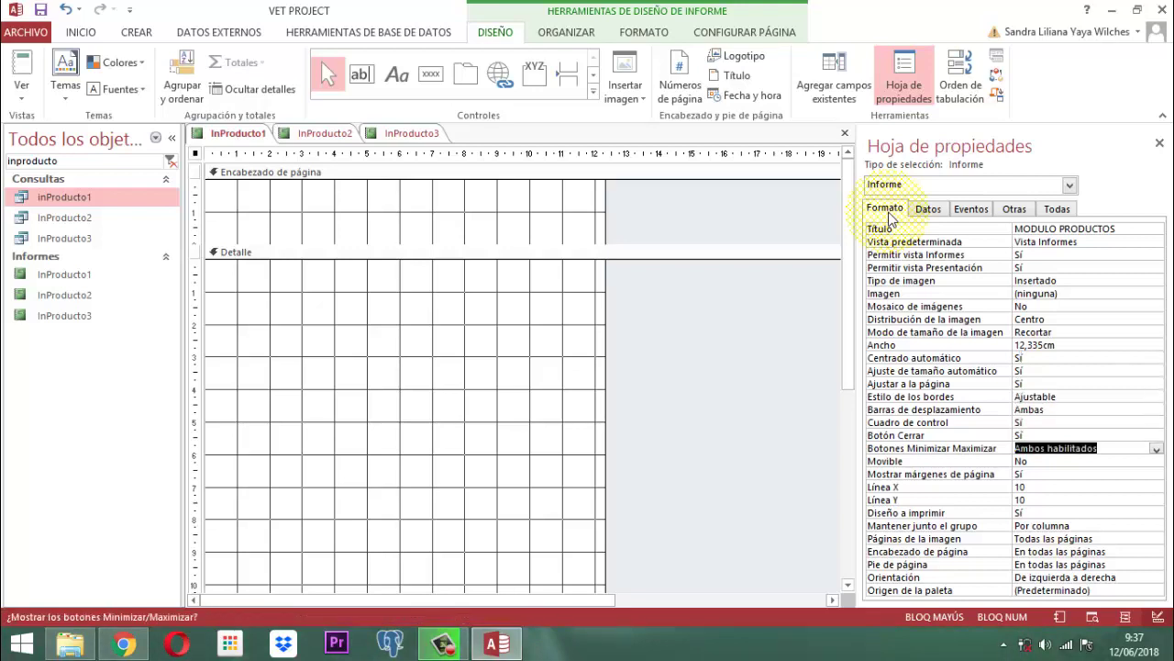
pyautogui.write('Ninguno')
pyautogui.press('Return')
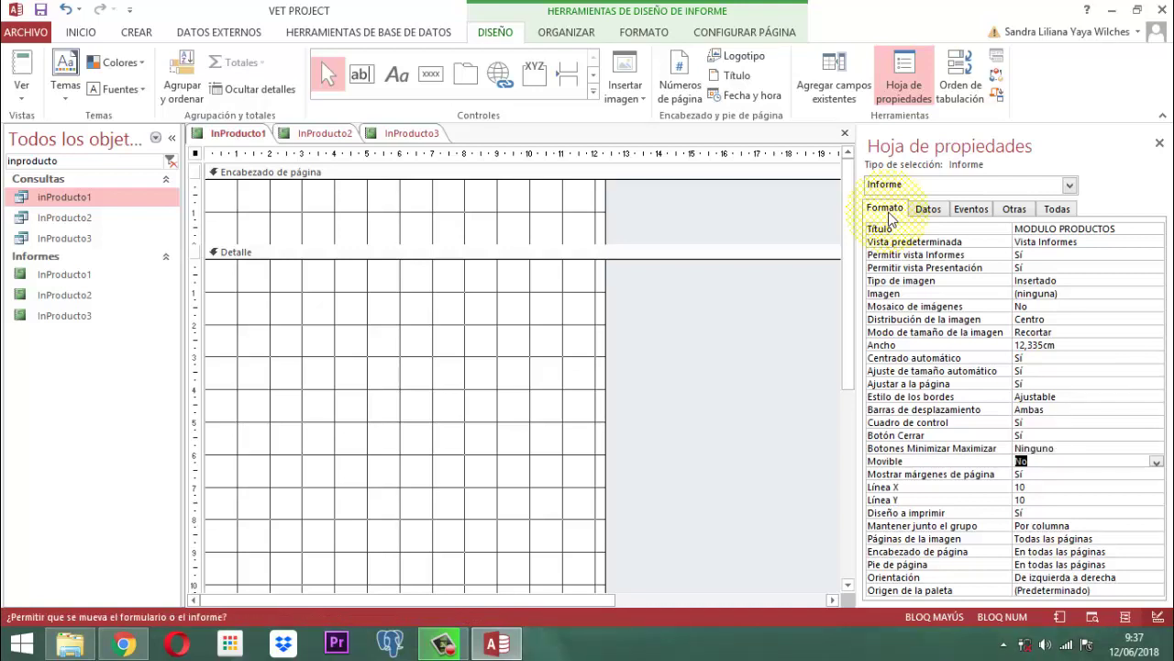
# - Make the report open as a pop-up window by setting Emergente to Sí
pyautogui.click(1022, 212)
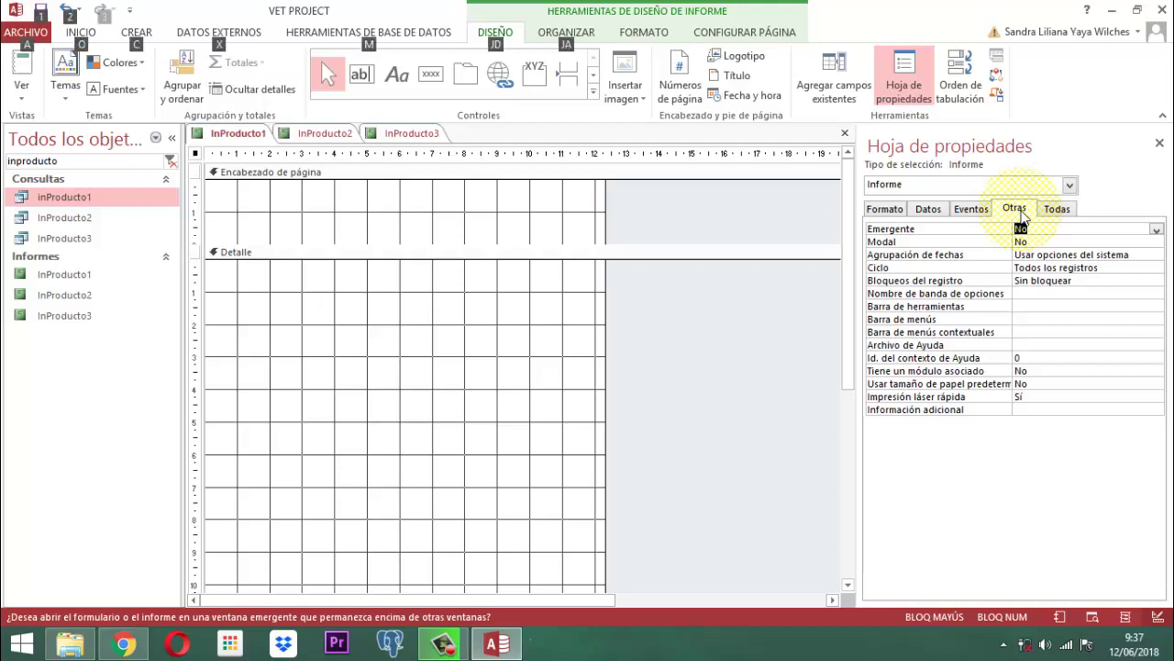
pyautogui.hotkey('alt', 'Down')
pyautogui.press('Up')
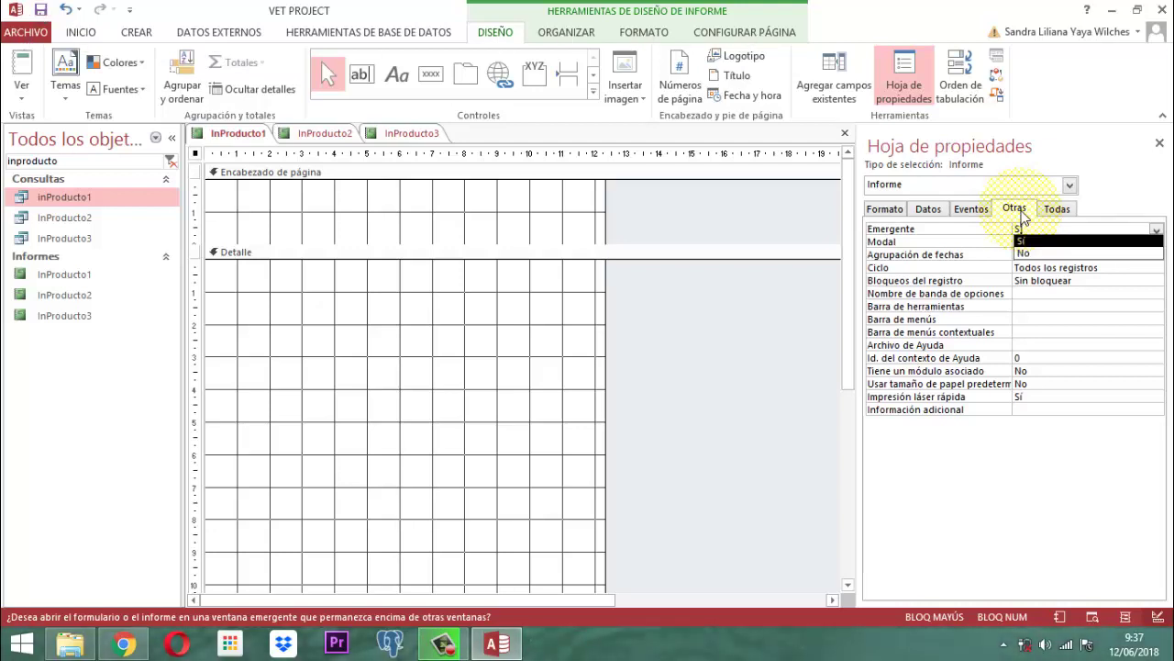
pyautogui.press('Return')
pyautogui.press('Down')
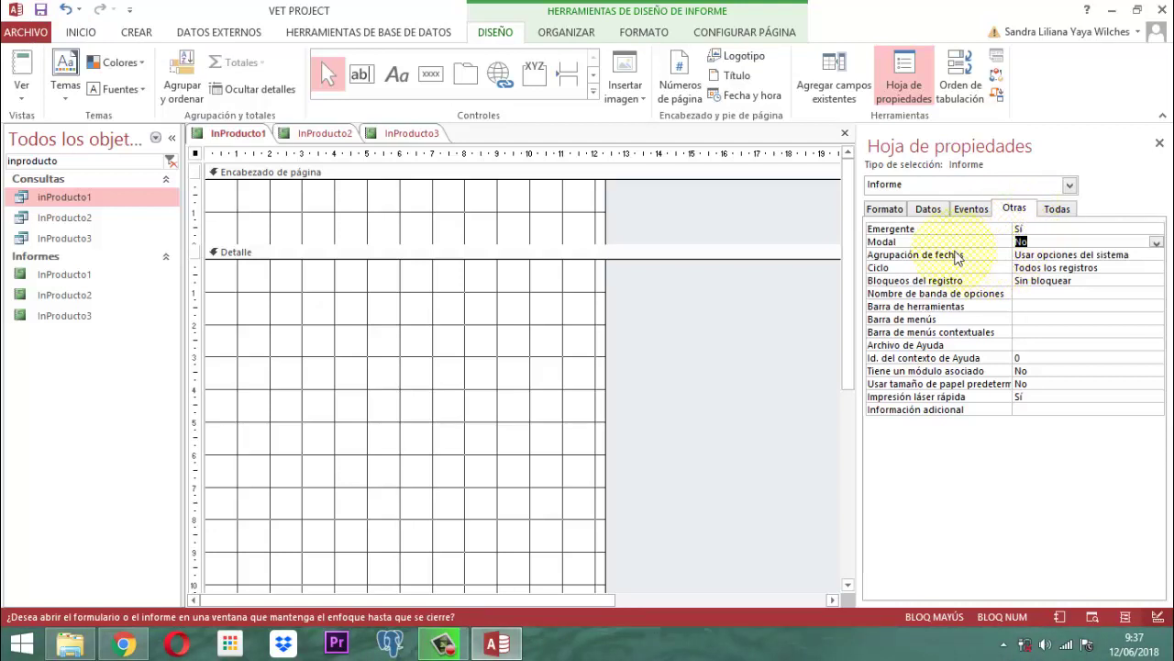
# - Review the InProducto1 report's data source, close its property sheet and save the report
pyautogui.click(929, 209)
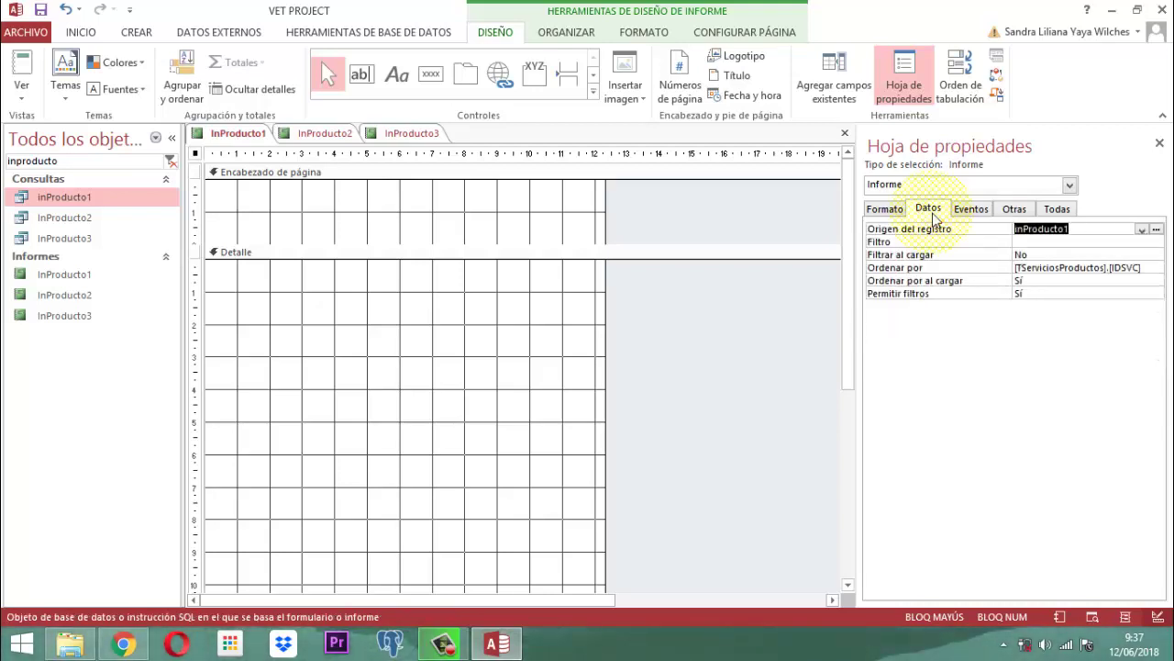
pyautogui.click(1159, 144)
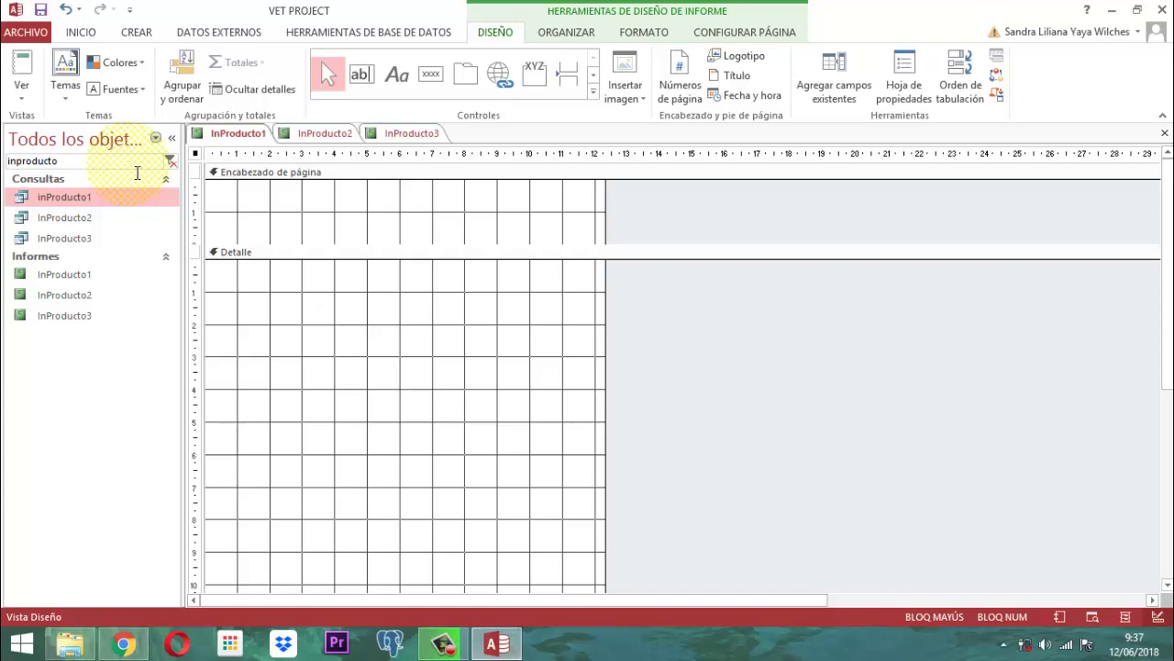
pyautogui.rightClick(237, 133)
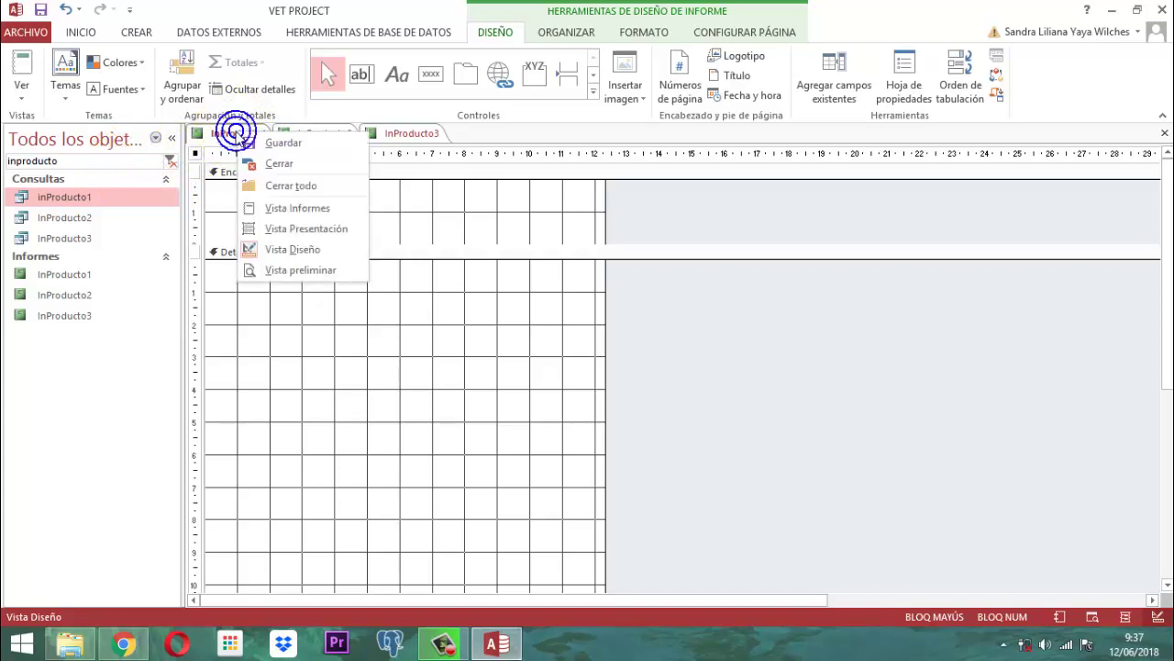
pyautogui.click(278, 142)
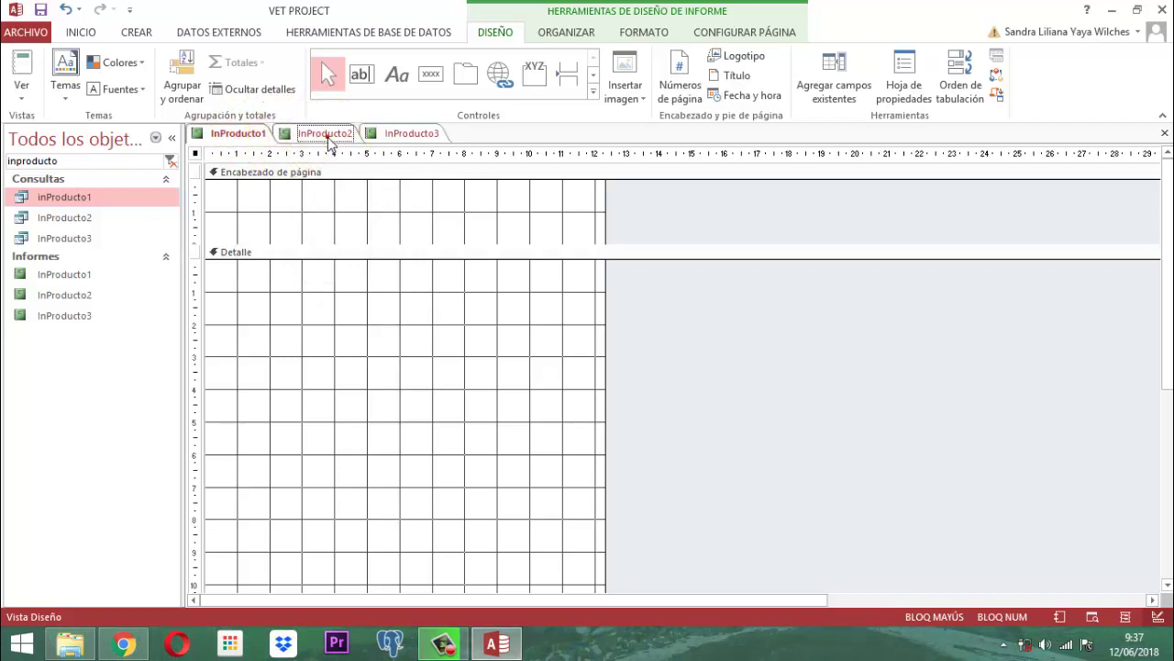
# - Switch to the InProducto2 report and open it in Design view (Vista Diseño)
pyautogui.click(328, 142)
pyautogui.rightClick(328, 138)
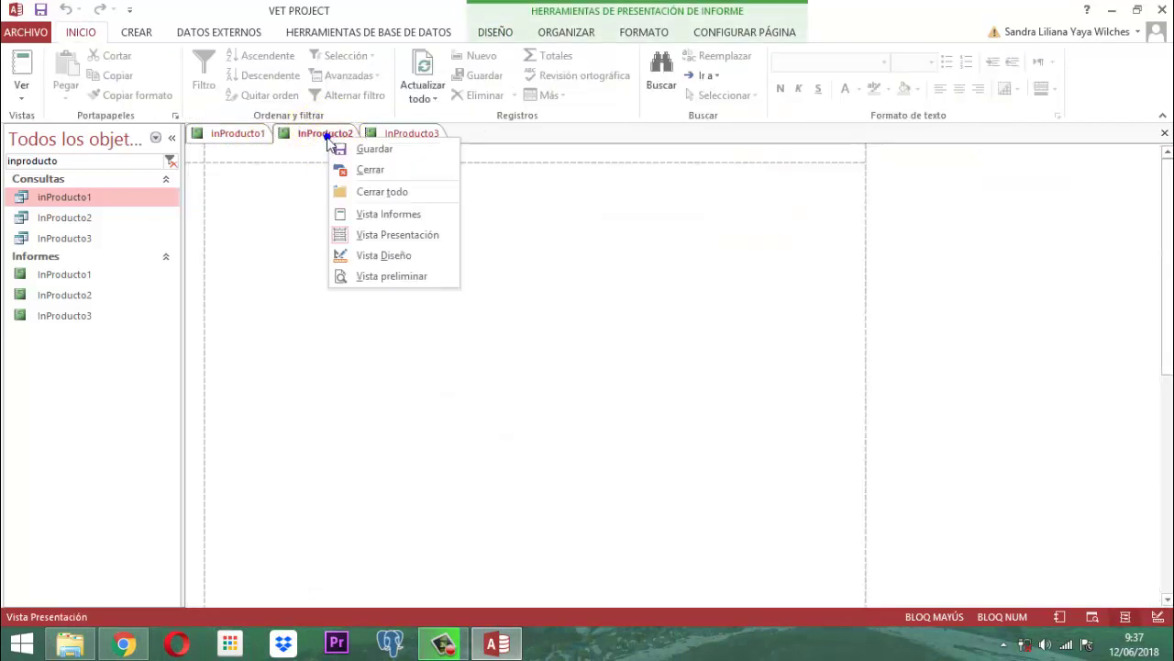
pyautogui.click(393, 259)
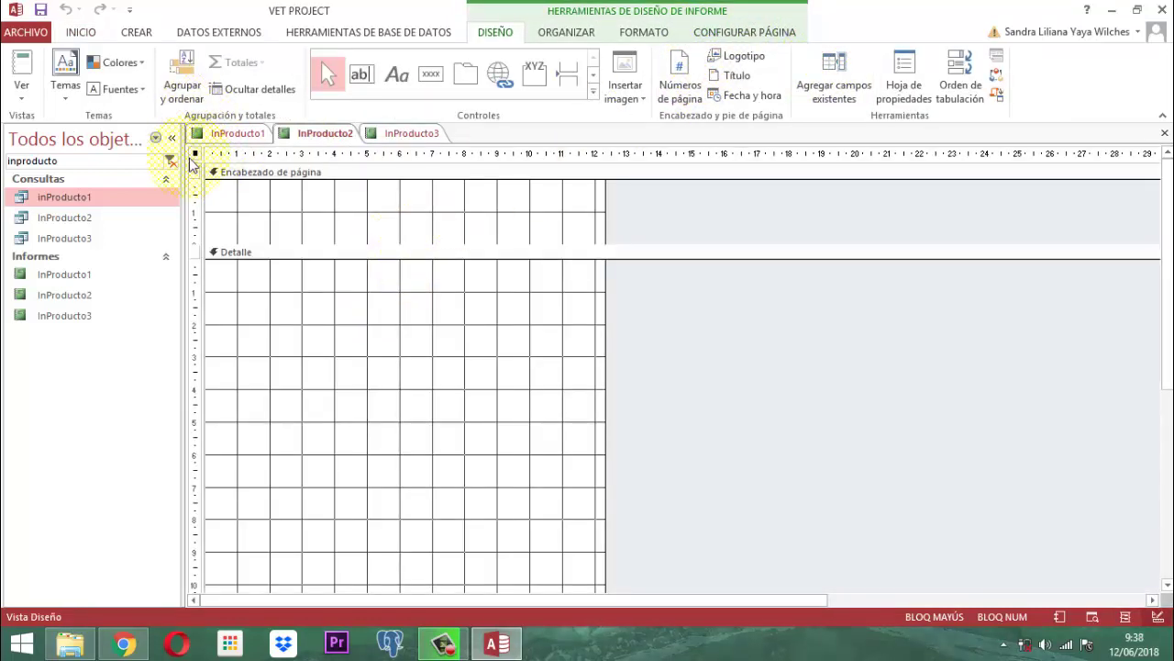
# - Show the property sheet and set the InProducto2 report's record source (Origen del registro) to the InProducto2 query
pyautogui.click(904, 73)
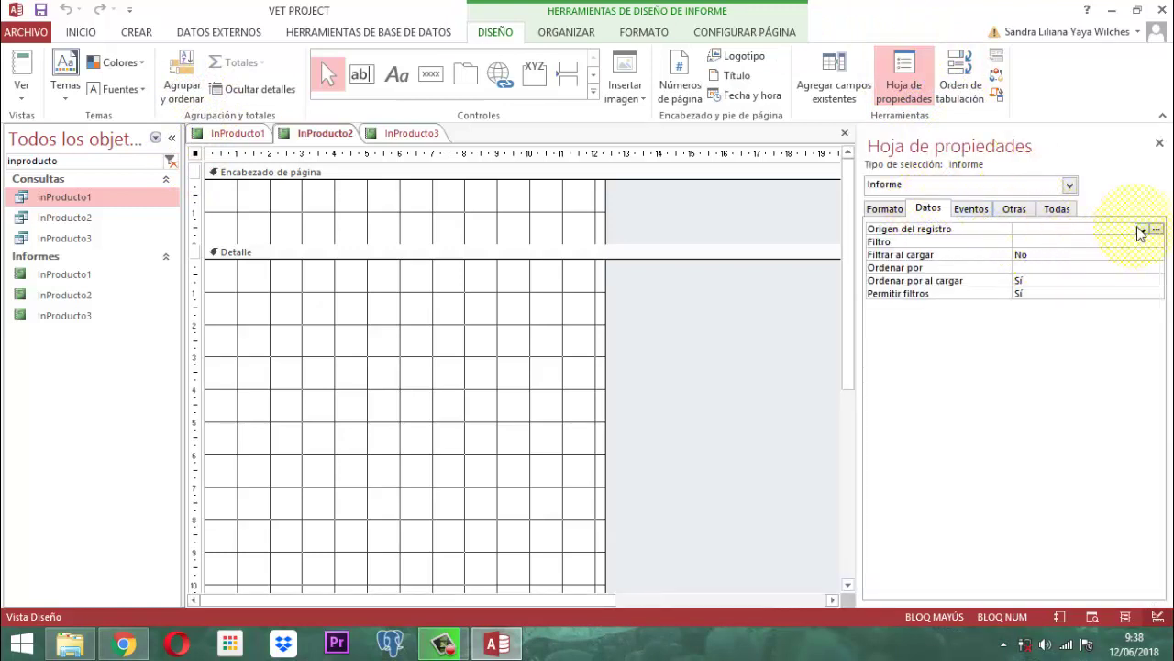
pyautogui.click(1141, 230)
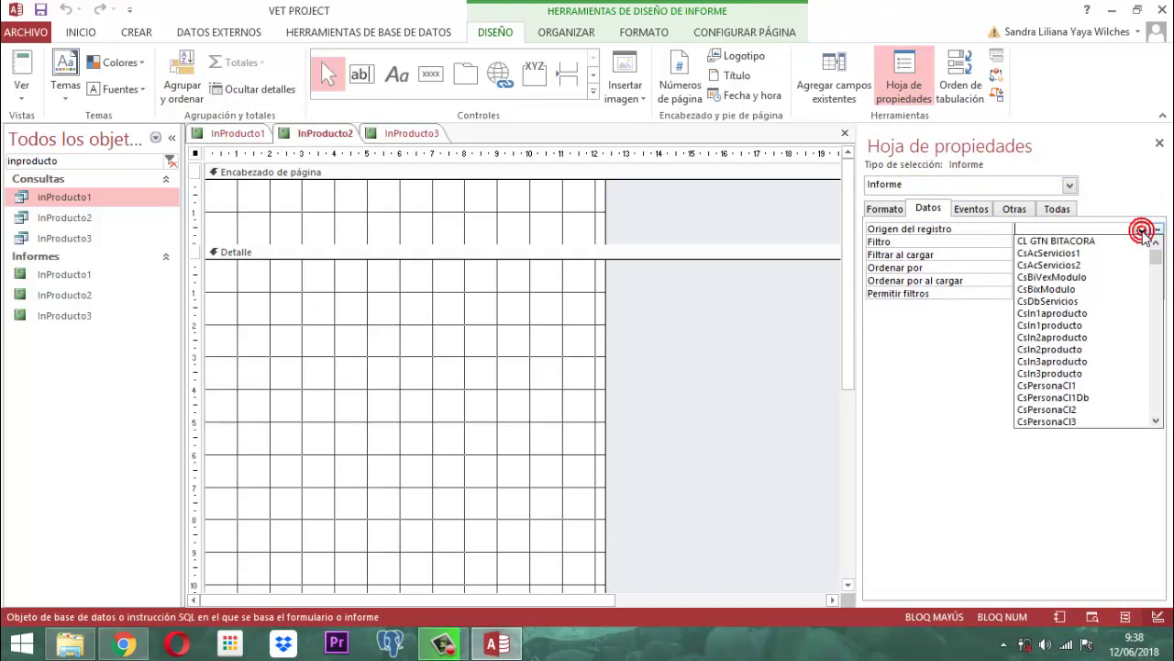
pyautogui.write('iNPRODUCTO')
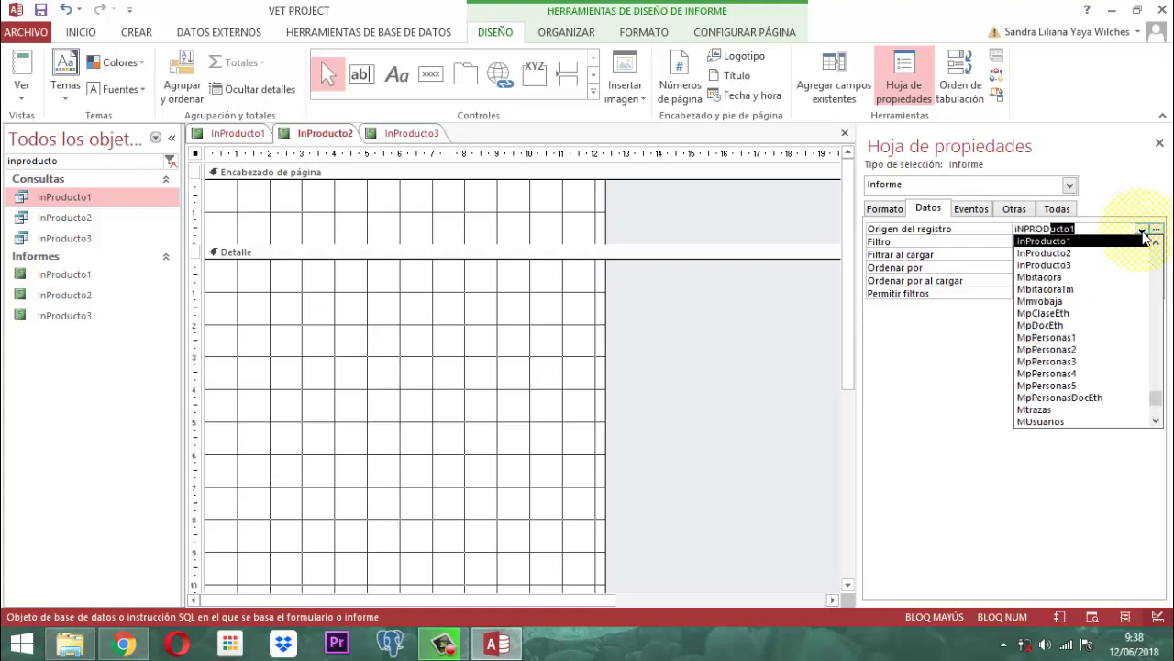
pyautogui.write('2')
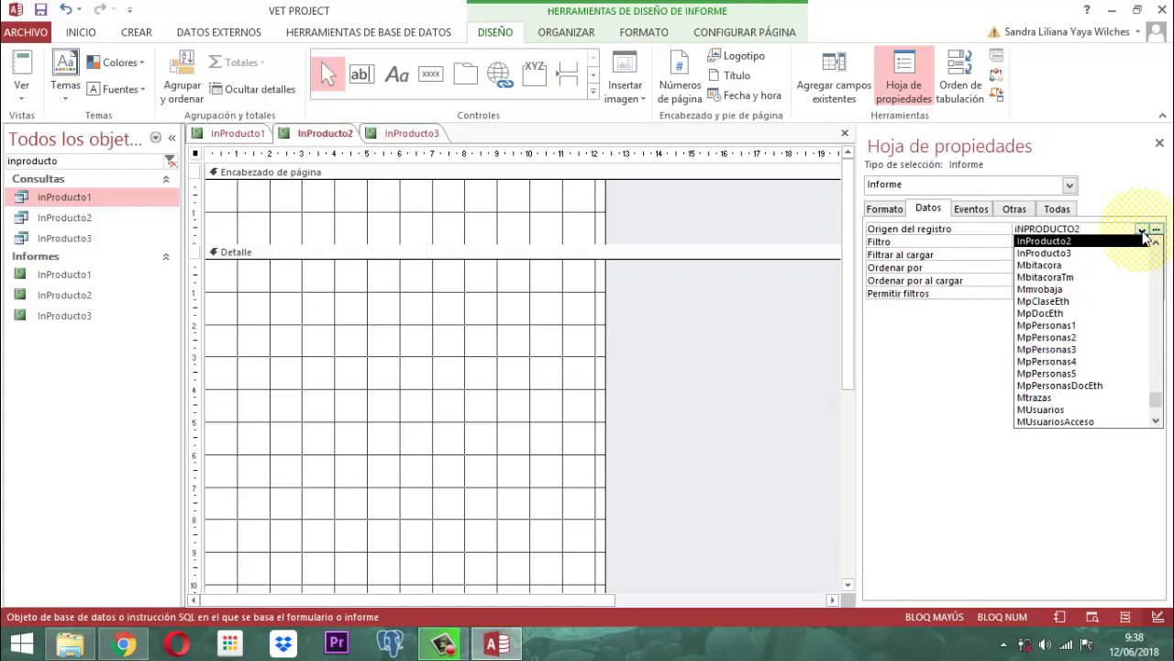
pyautogui.press('Return')
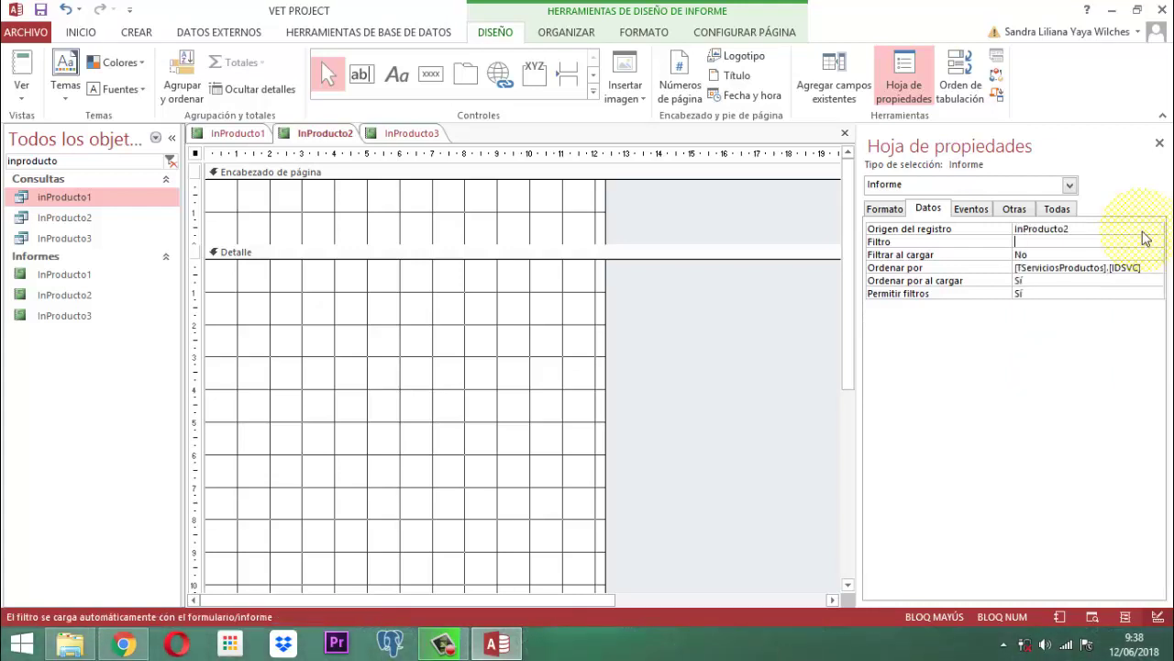
# - Set the InProducto2 report's title (Título) to "MODULO PRODUCTOS"
pyautogui.click(897, 210)
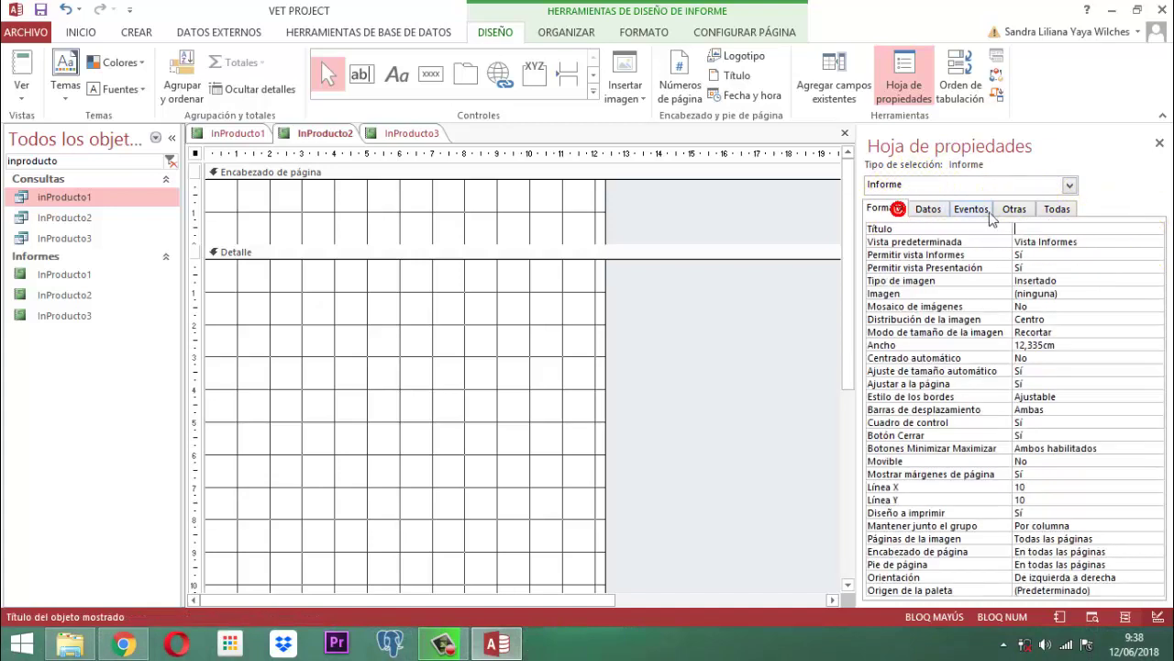
pyautogui.press('capslock')
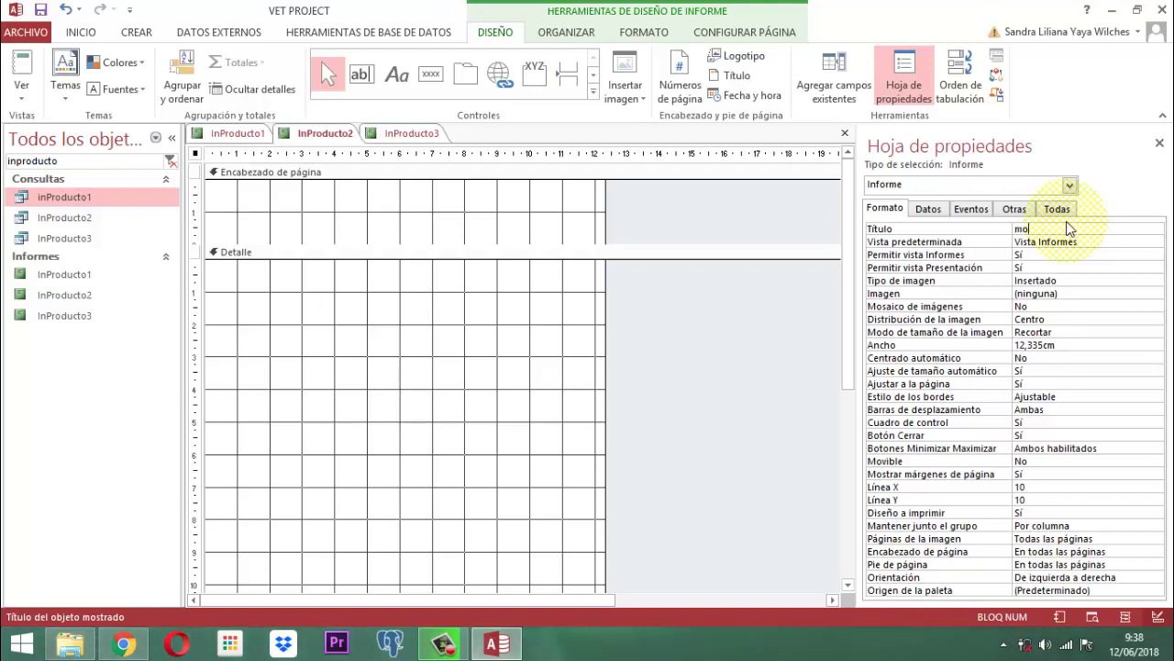
pyautogui.press('capslock')
pyautogui.write('DUL')
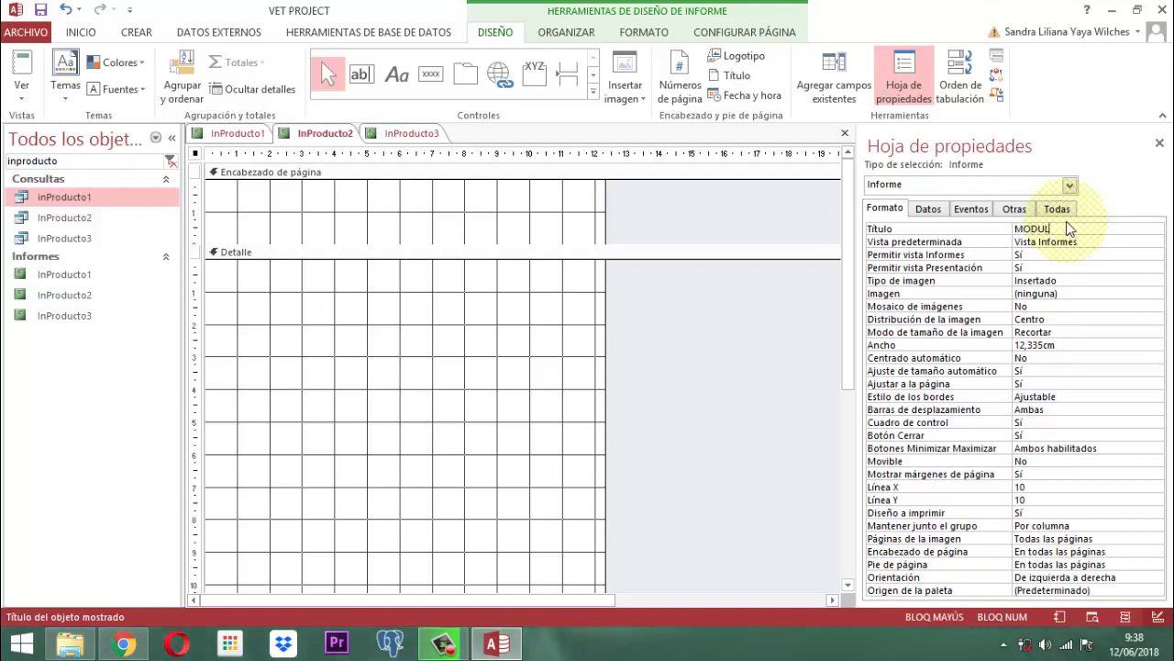
pyautogui.write('O PRODUCT')
pyautogui.press('Return')
# - Set the InProducto2 report's Centrado automático property to Sí
pyautogui.press('Return')
pyautogui.press('Return')
pyautogui.press('Return')
pyautogui.press('Return')
pyautogui.press('Return')
pyautogui.press('Return')
pyautogui.press('Return')
pyautogui.press('Return')
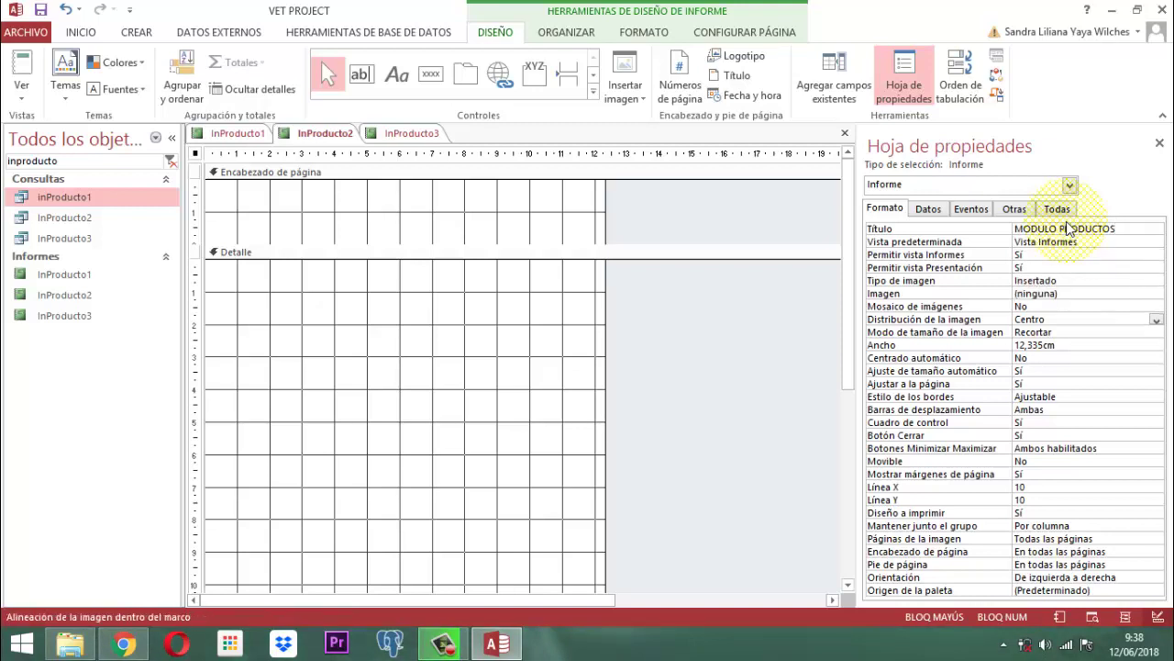
pyautogui.press('Return')
pyautogui.write('Sí')
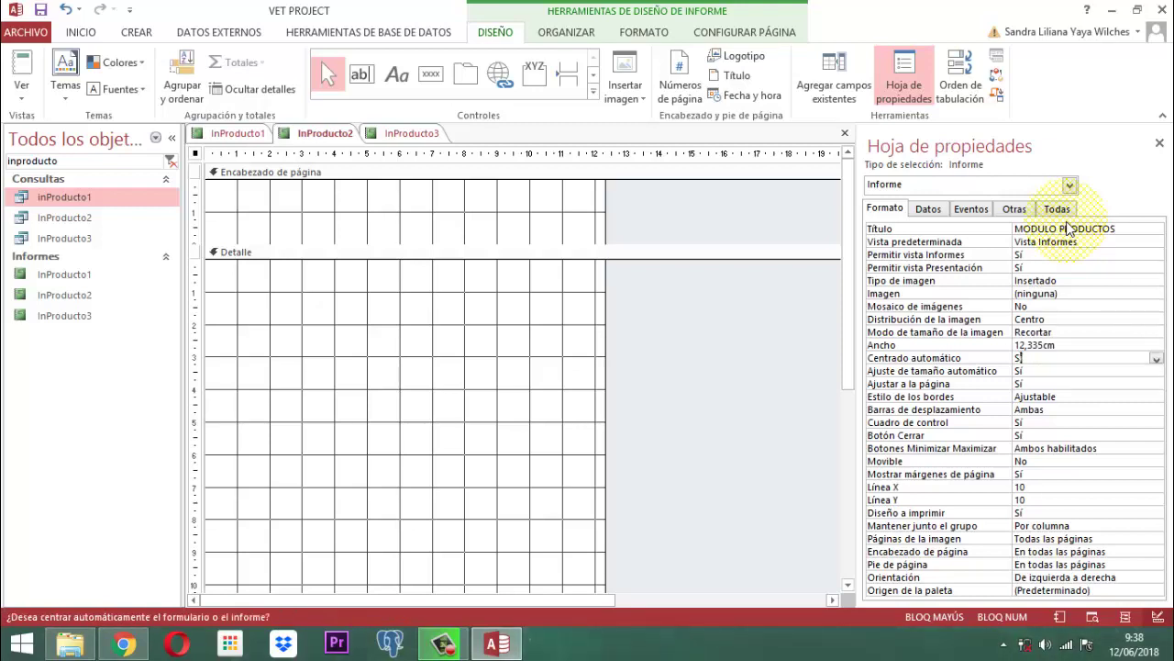
pyautogui.press('Return')
# - Set the InProducto2 report's Botones Minimizar Maximizar property to Ninguno
pyautogui.press('Return')
pyautogui.press('Return')
pyautogui.press('Return')
pyautogui.press('Return')
pyautogui.press('Return')
pyautogui.press('Return')
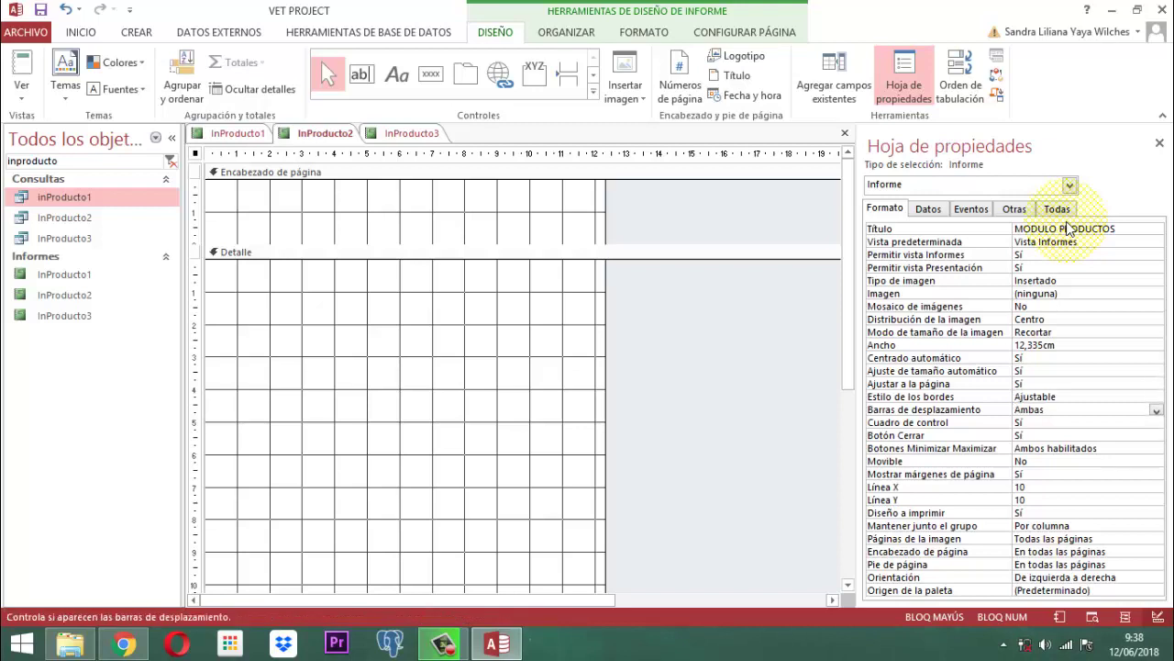
pyautogui.write('Ninguno')
pyautogui.press('Return')
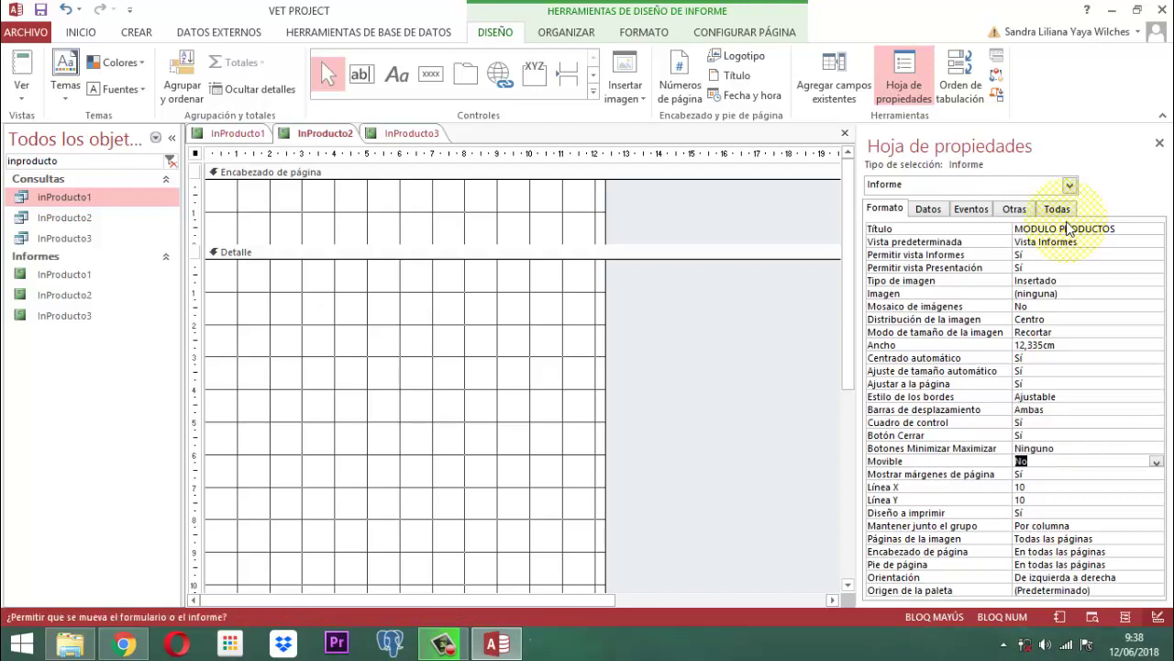
# - Make the InProducto2 report open as a pop-up window by setting Emergente to Sí
pyautogui.click(1015, 210)
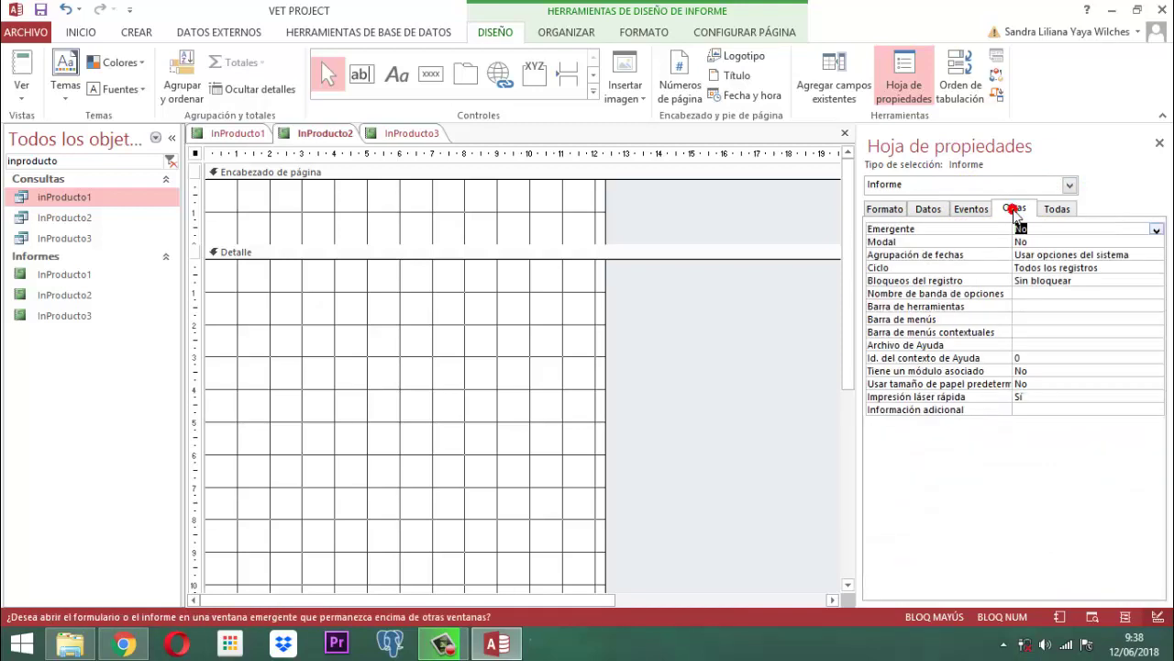
pyautogui.hotkey('alt', 'Down')
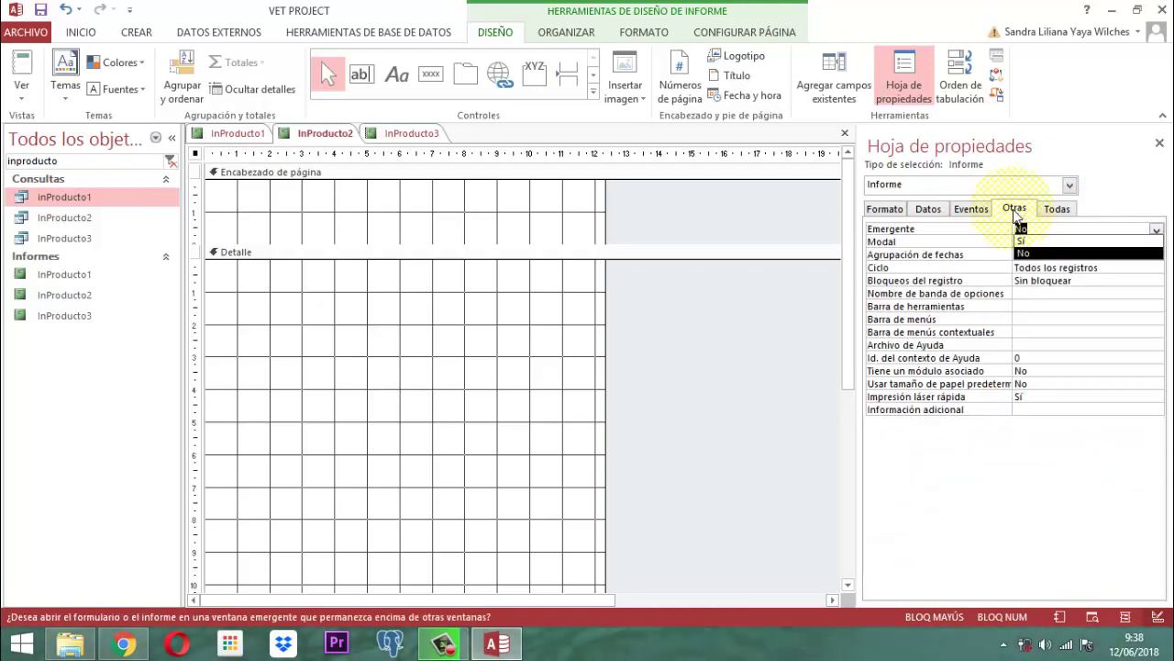
pyautogui.press('Up')
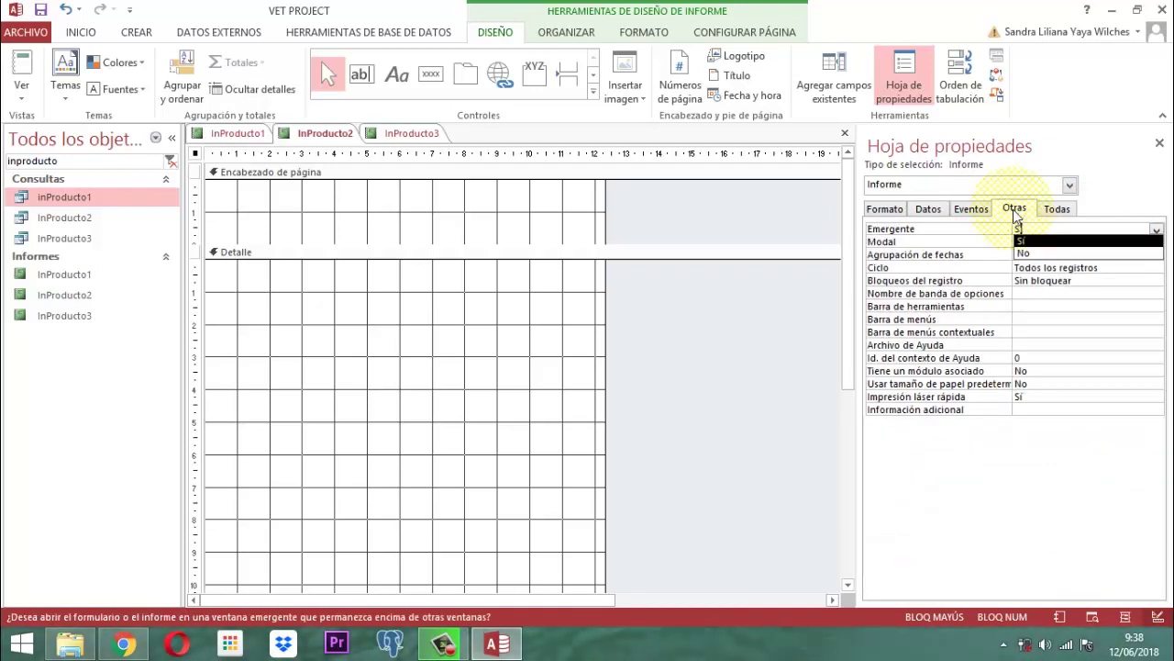
pyautogui.press('Return')
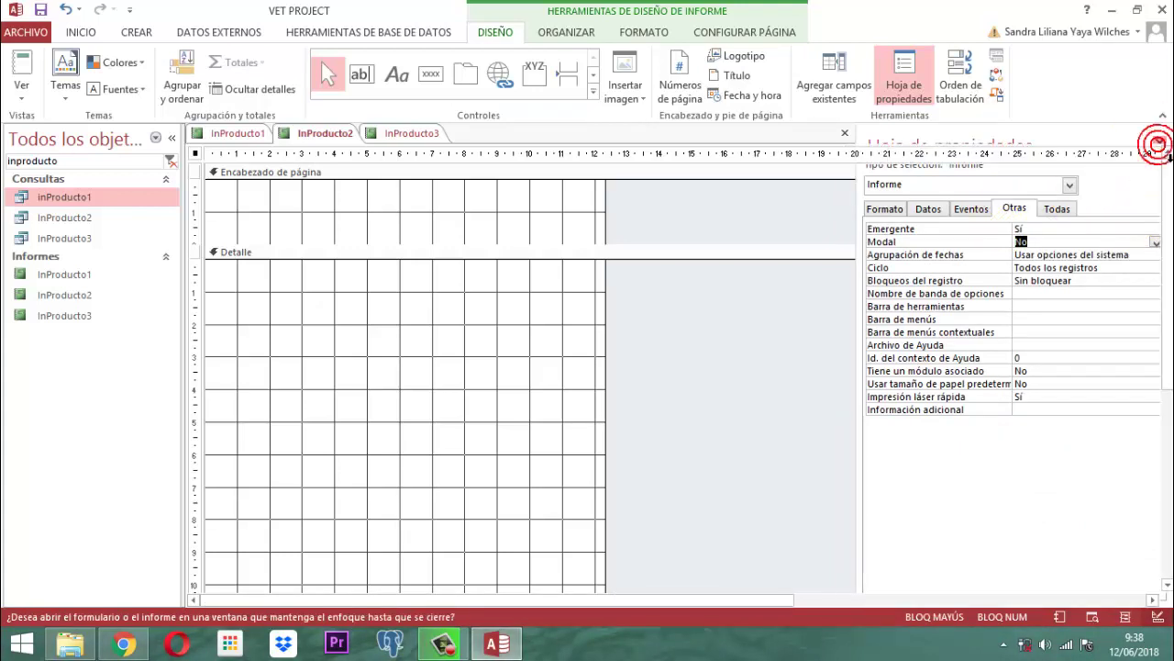
# - Close the property sheet and save the InProducto2 report
pyautogui.click(1160, 144)
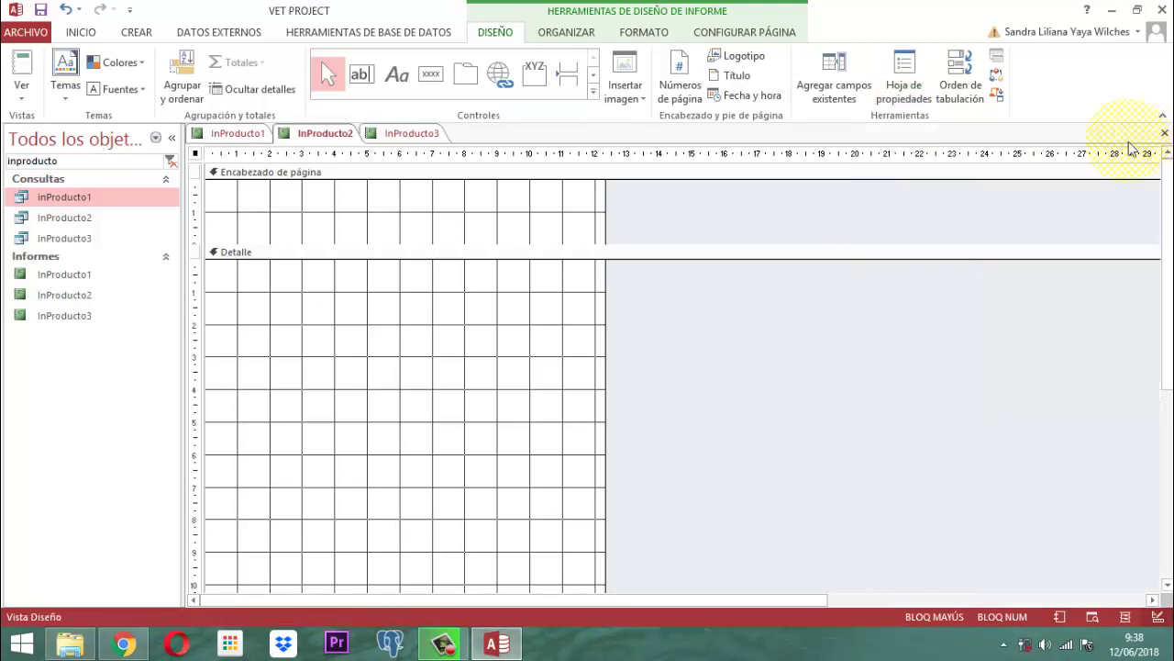
pyautogui.rightClick(328, 133)
pyautogui.click(357, 139)
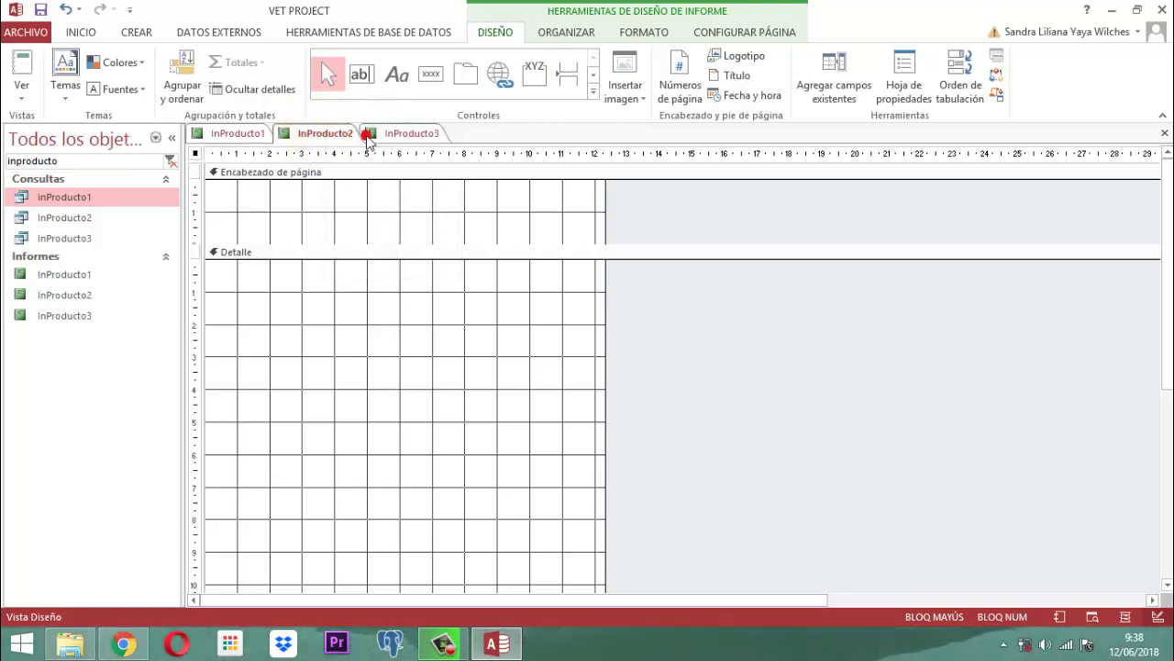
# - Switch to the InProducto3 report and open it in Design view (Vista Diseño)
pyautogui.click(410, 136)
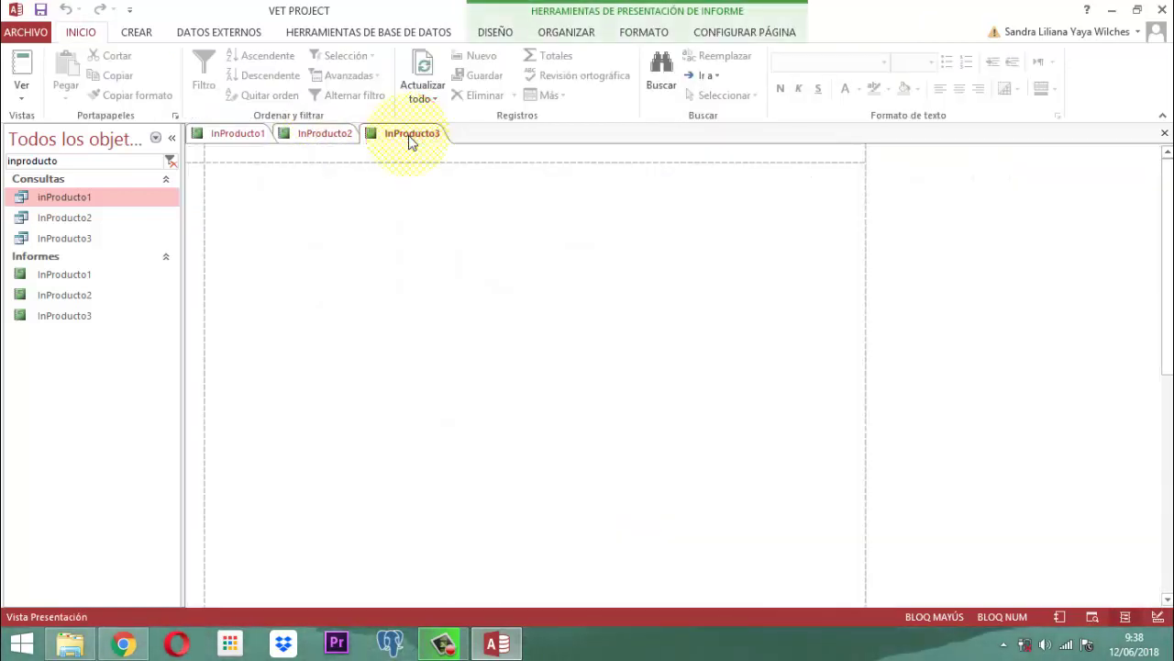
pyautogui.rightClick(410, 137)
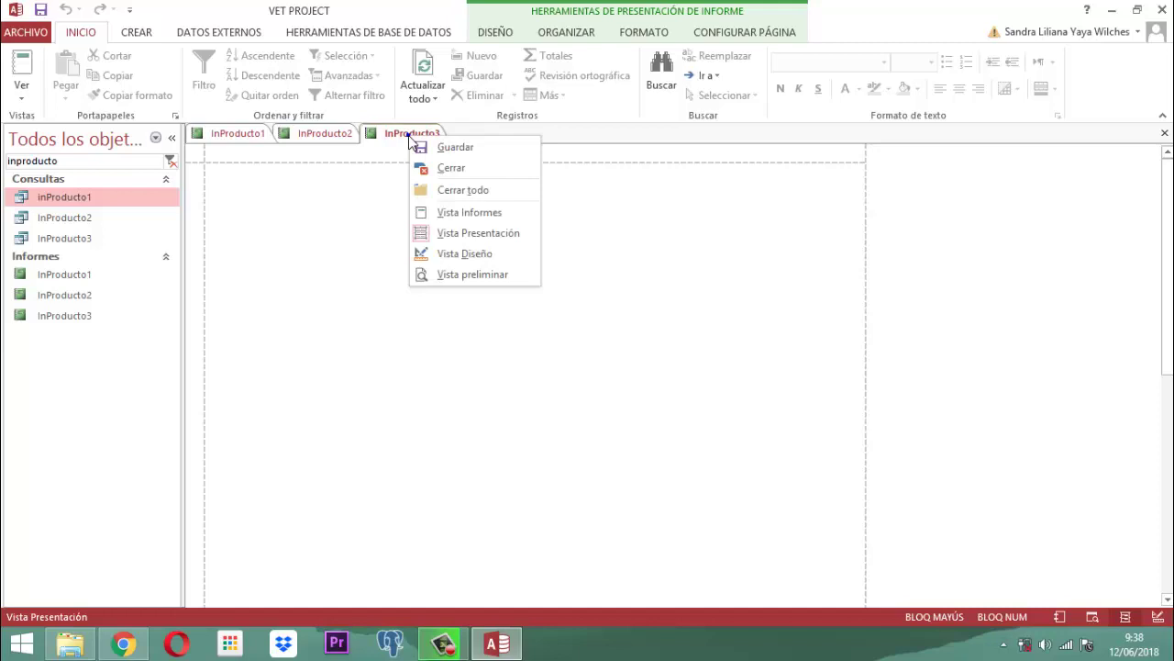
pyautogui.click(476, 258)
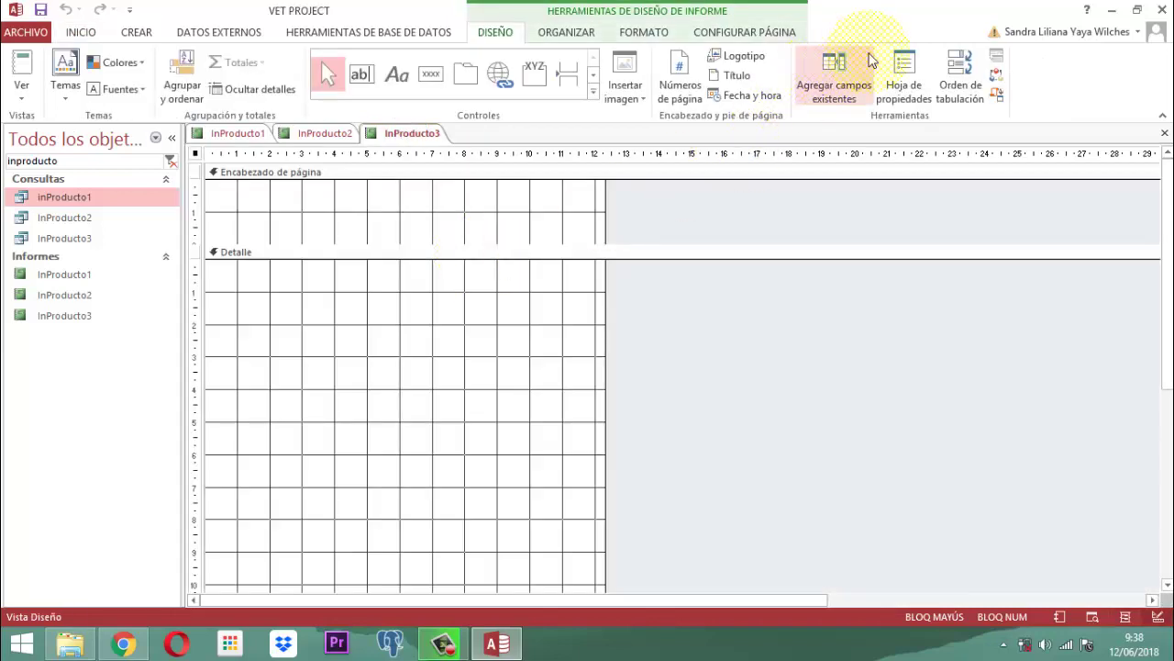
# - Show the property sheet and set the InProducto3 report's record source (Origen del registro) to the InProducto3 query
pyautogui.click(905, 81)
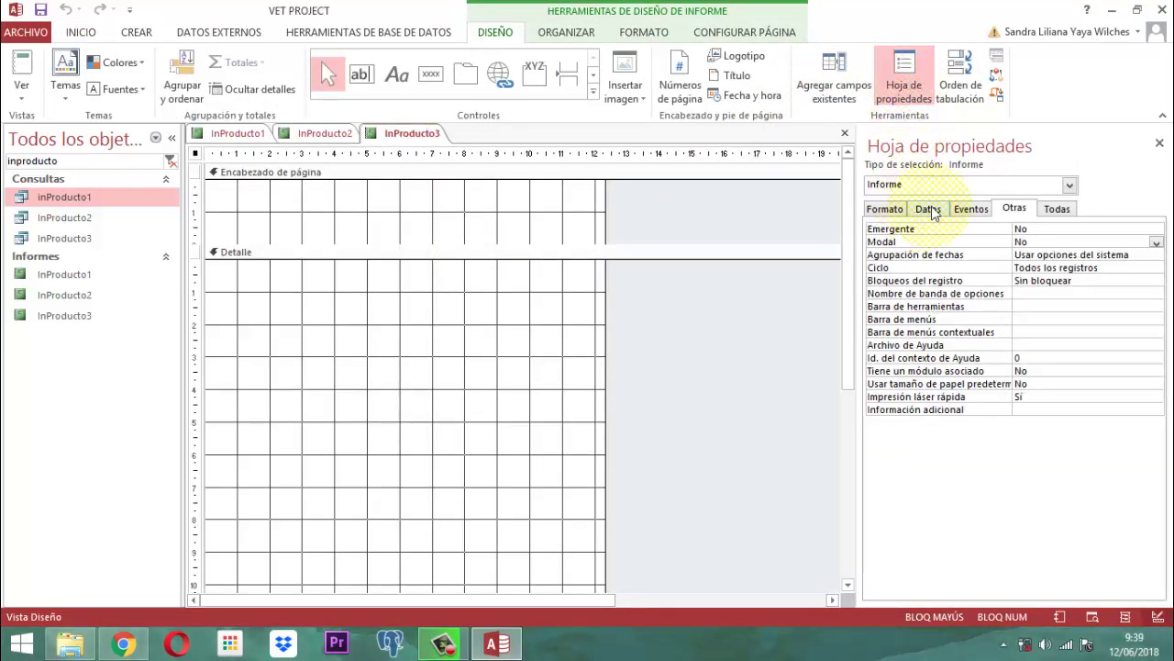
pyautogui.click(927, 209)
pyautogui.click(1142, 229)
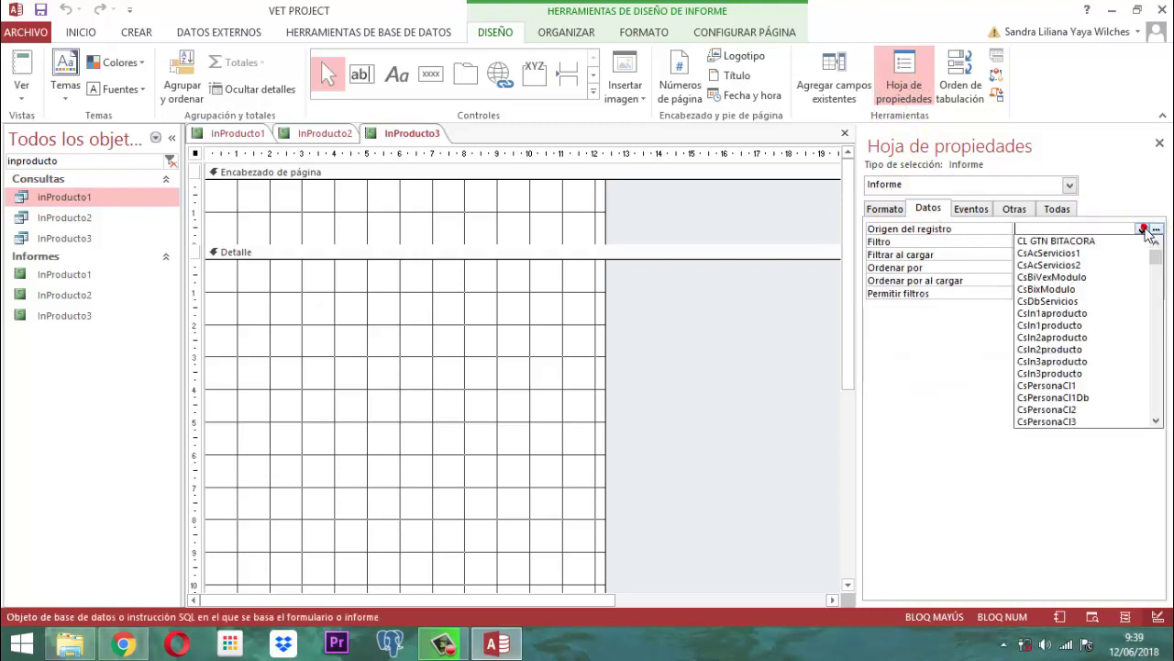
pyautogui.write('iNPRODU')
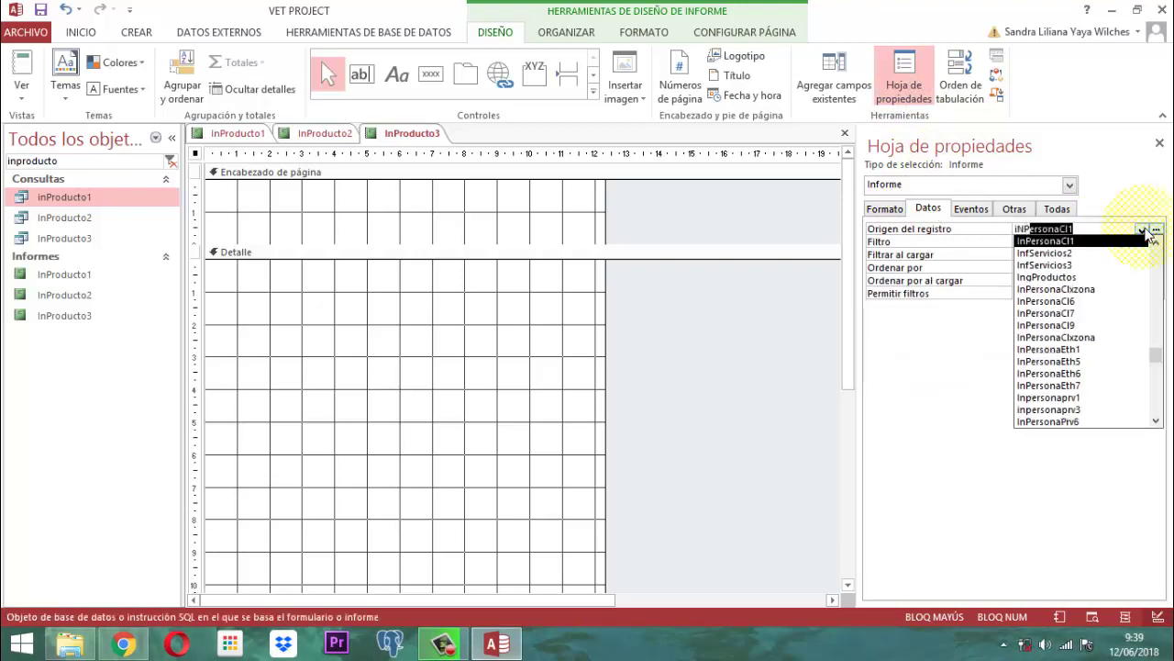
pyautogui.write('CTO3')
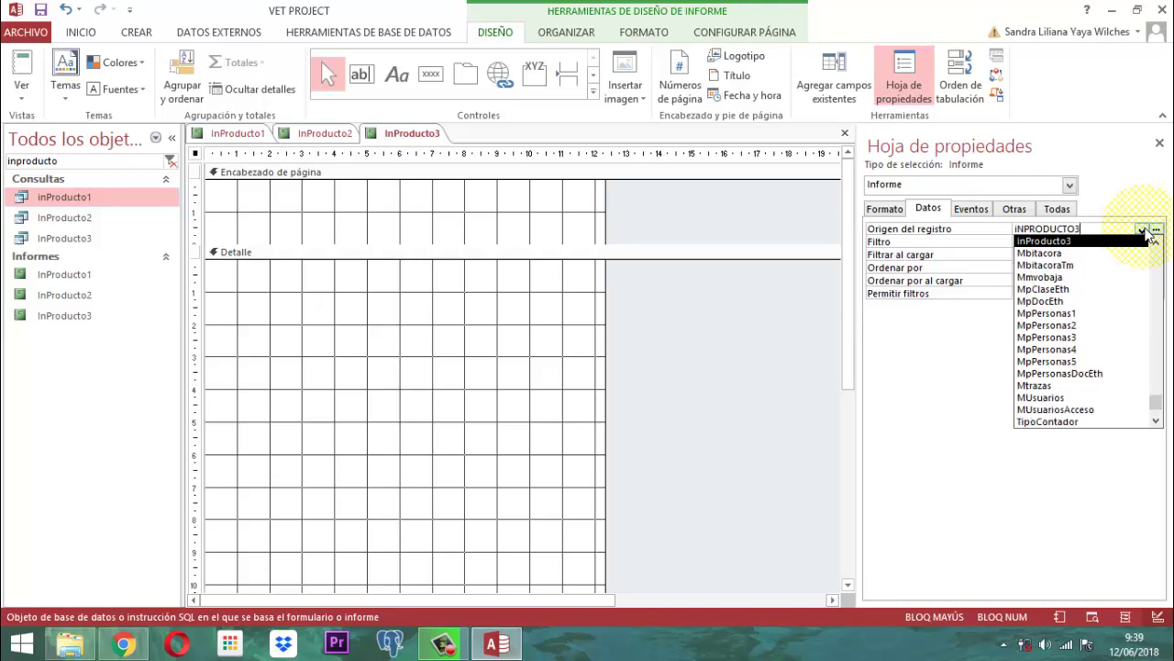
pyautogui.press('Return')
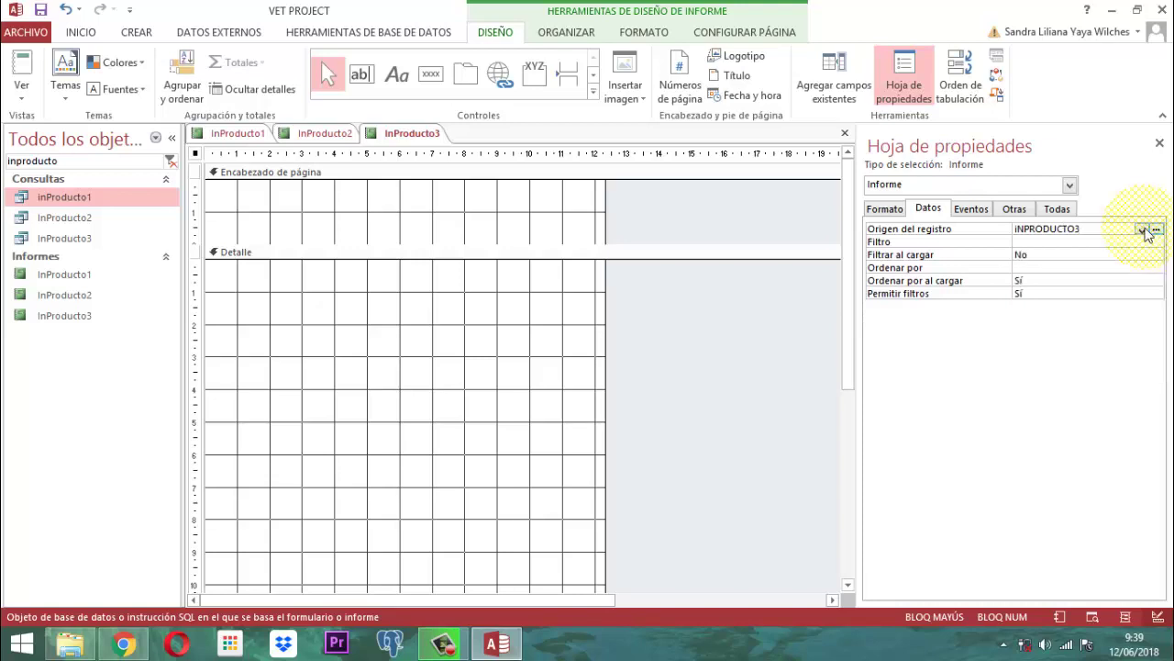
# - Set the InProducto3 report's title (Título) to "MODULO PRODUCTOS"
pyautogui.click(885, 209)
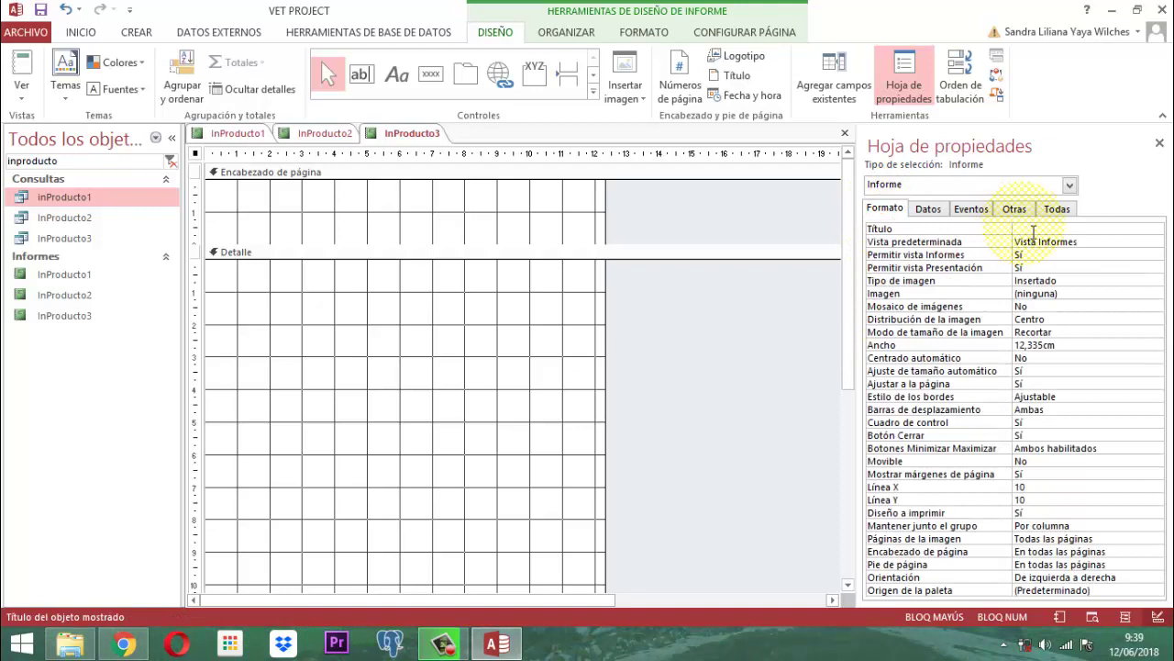
pyautogui.click(1032, 232)
pyautogui.write('MODULO PRODUCTOS')
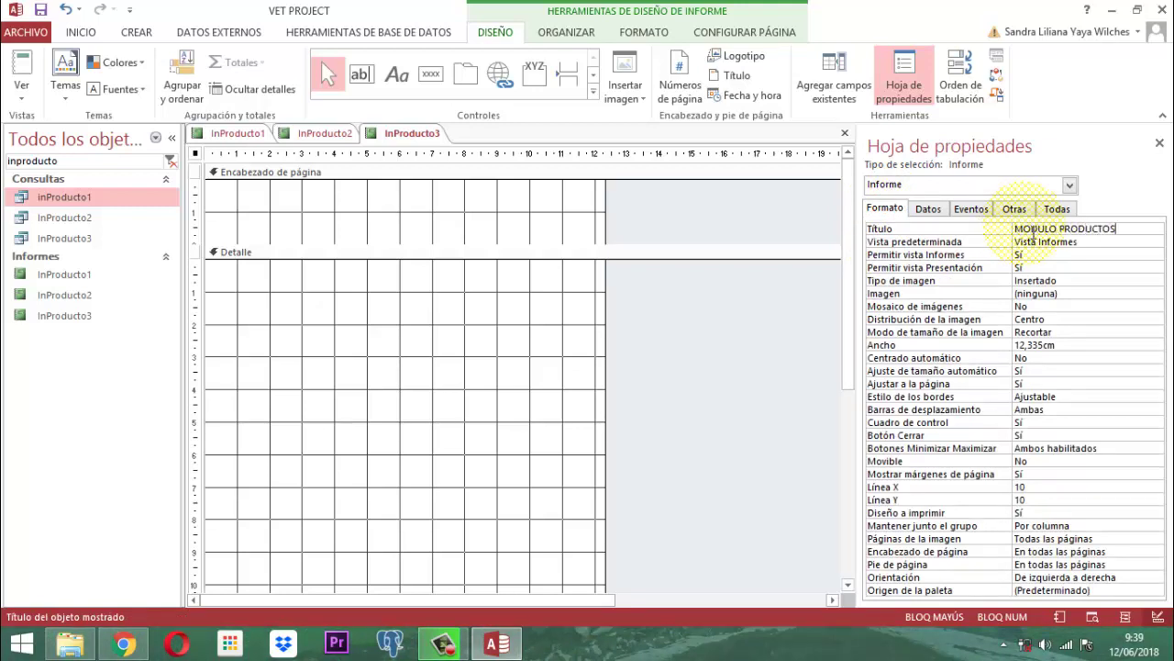
pyautogui.press('Down')
# - Set the InProducto3 report's automatic centering (Centrado automático) to Sí
pyautogui.press('Down')
pyautogui.press('Down')
pyautogui.press('Down')
pyautogui.press('Down')
pyautogui.press('Down')
pyautogui.press('Down')
pyautogui.press('Down')
pyautogui.press('Down')
pyautogui.press('Down')
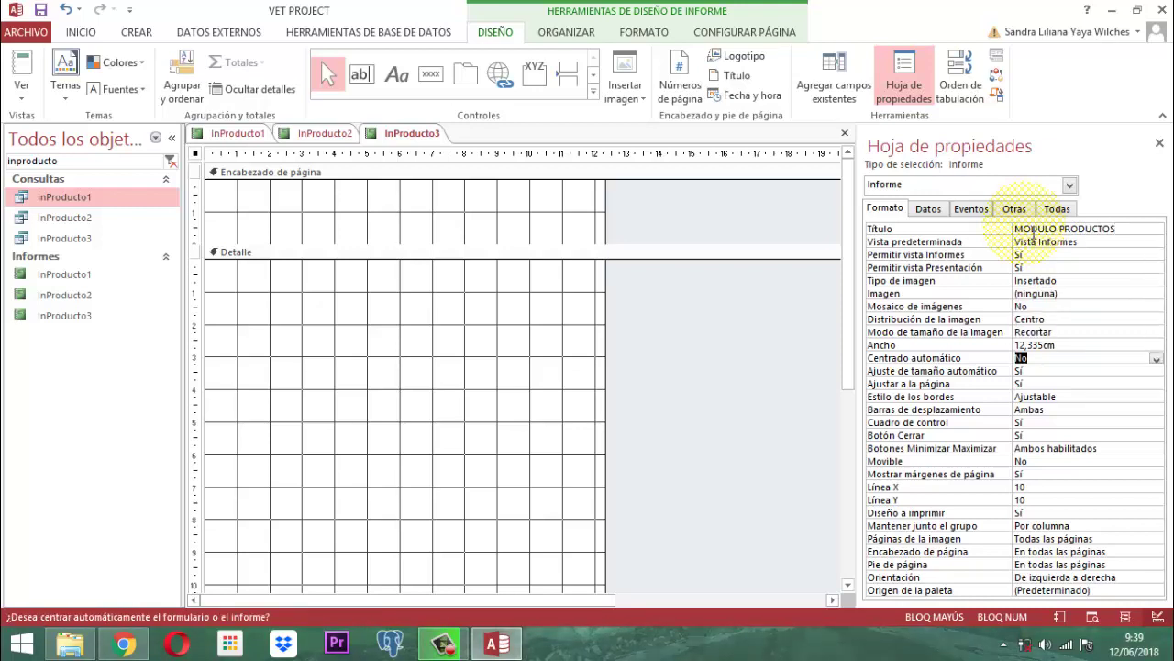
pyautogui.write('S')
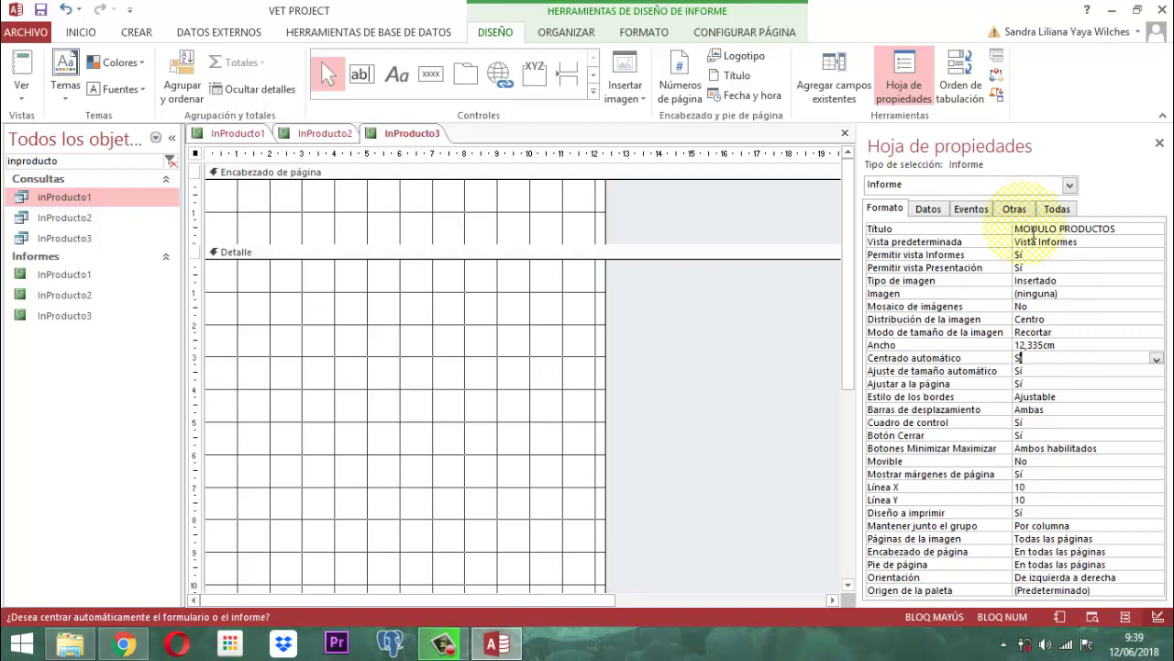
# - Set the InProducto3 report's minimize and maximize buttons (Botones Minimizar Maximizar) to Ninguno
pyautogui.press('Down')
pyautogui.press('Down')
pyautogui.press('Down')
pyautogui.press('Down')
pyautogui.press('Down')
pyautogui.press('Down')
pyautogui.press('Down')
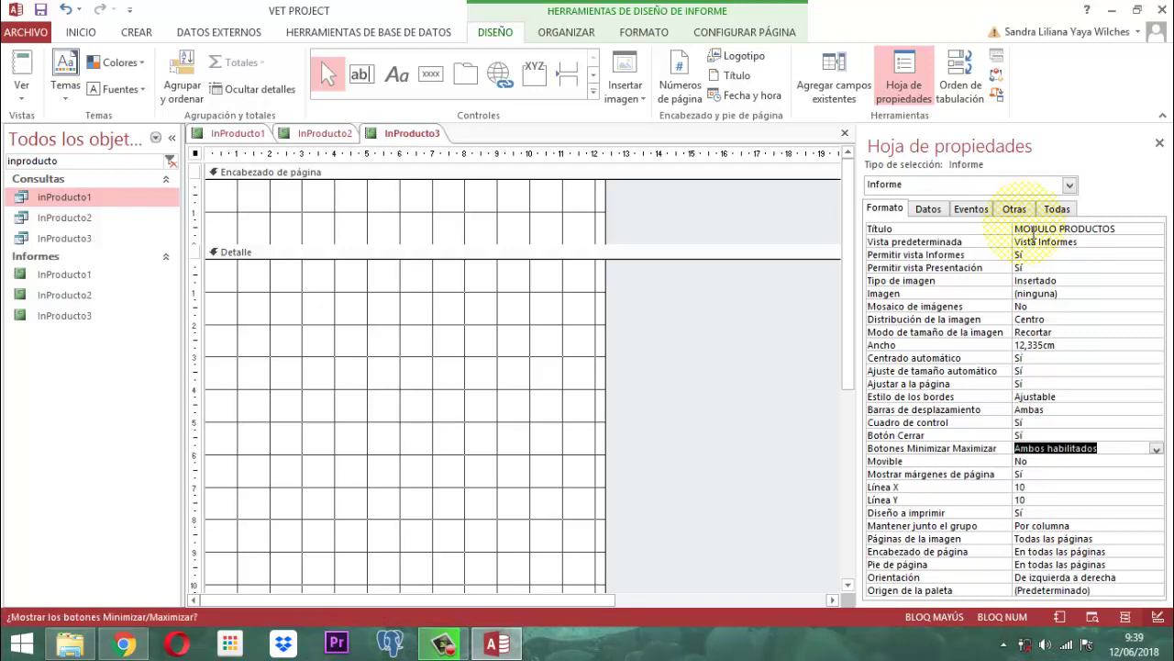
pyautogui.write('Ninguno')
pyautogui.press('Return')
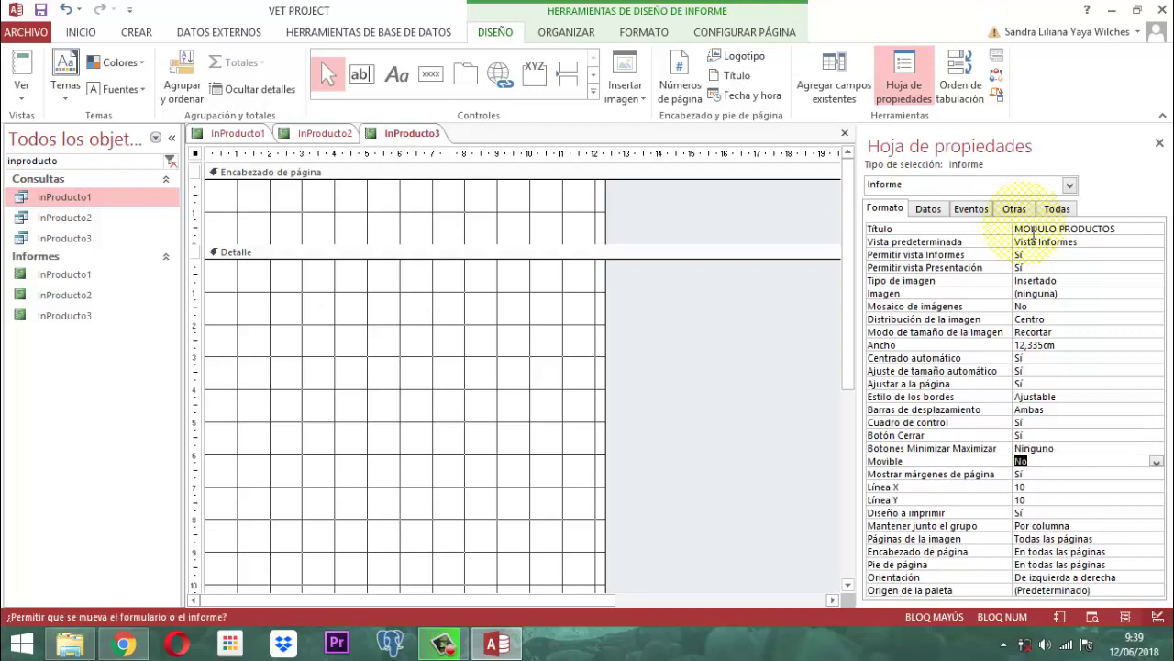
# - Make the InProducto3 report a pop-up by setting its Emergente property to Sí
pyautogui.click(1014, 210)
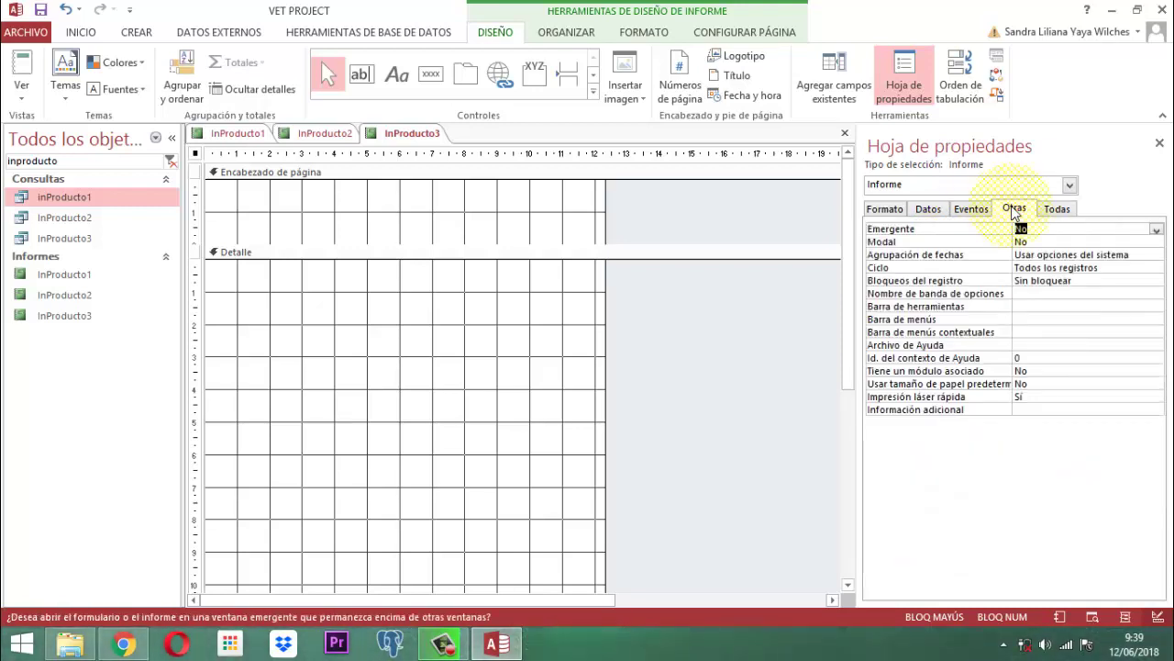
pyautogui.hotkey('alt', 'Down')
pyautogui.press('Up')
pyautogui.press('Return')
pyautogui.press('Return')
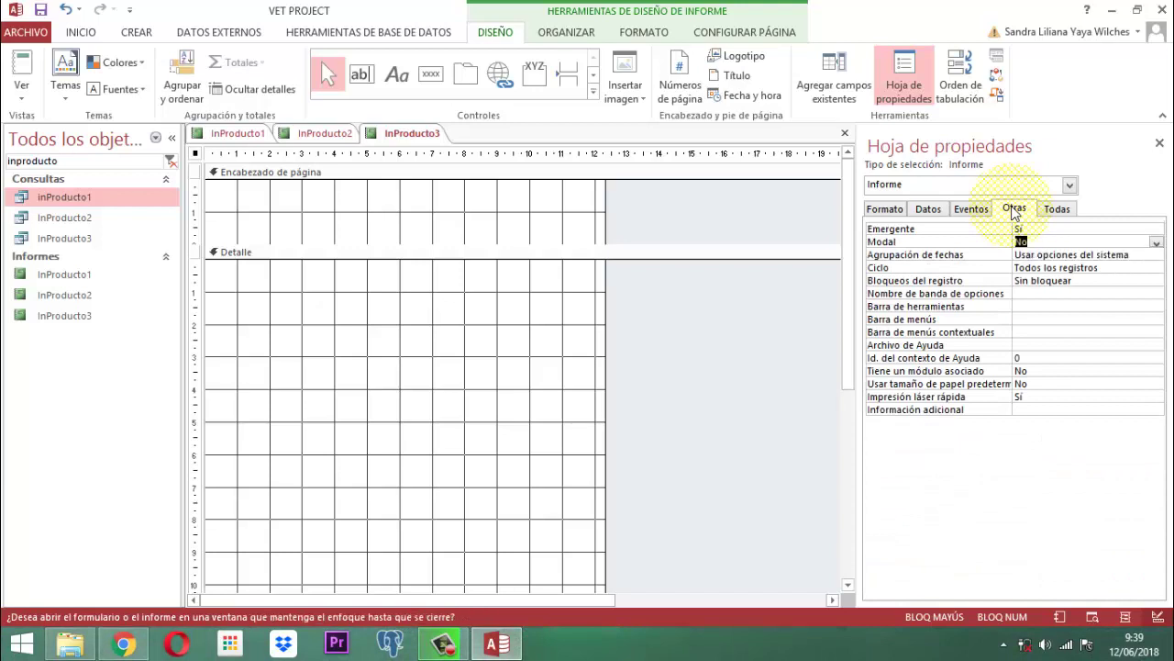
# - Close the property sheet and save the InProducto3 report
pyautogui.click(1159, 144)
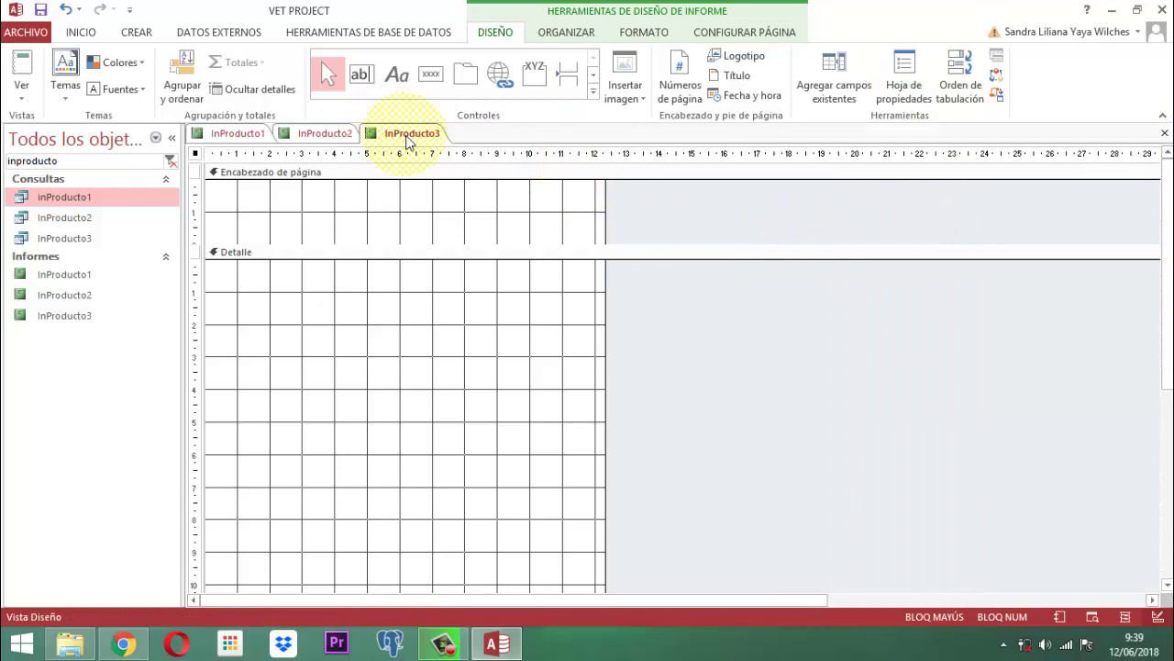
pyautogui.rightClick(408, 138)
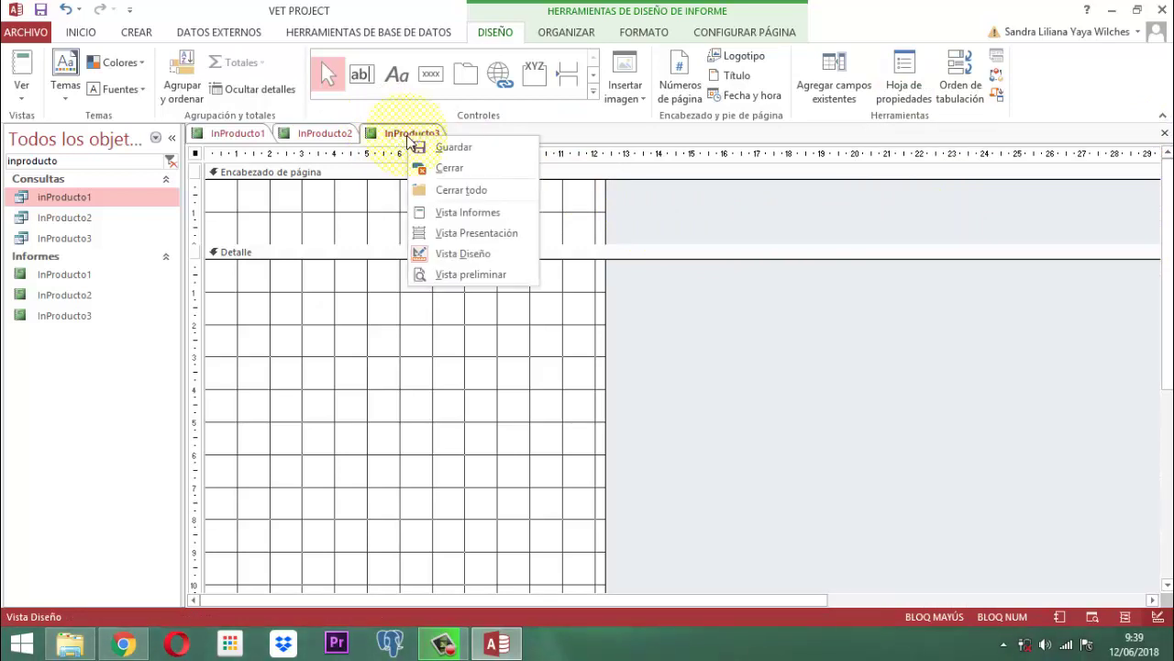
pyautogui.click(461, 148)
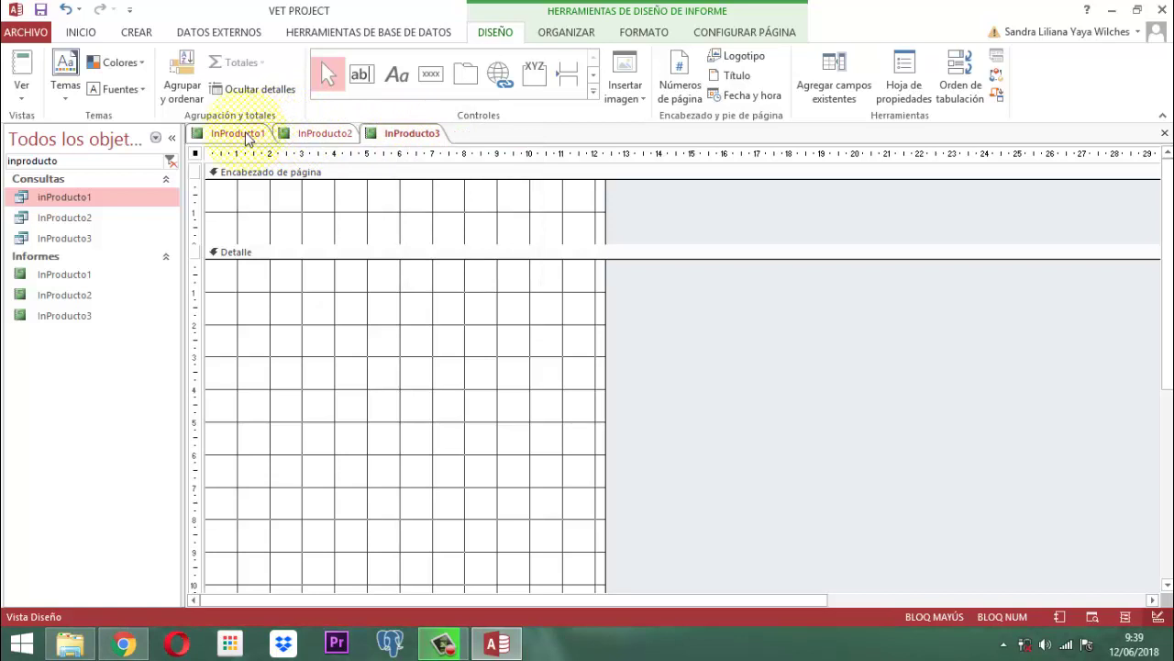
pyautogui.click(244, 135)
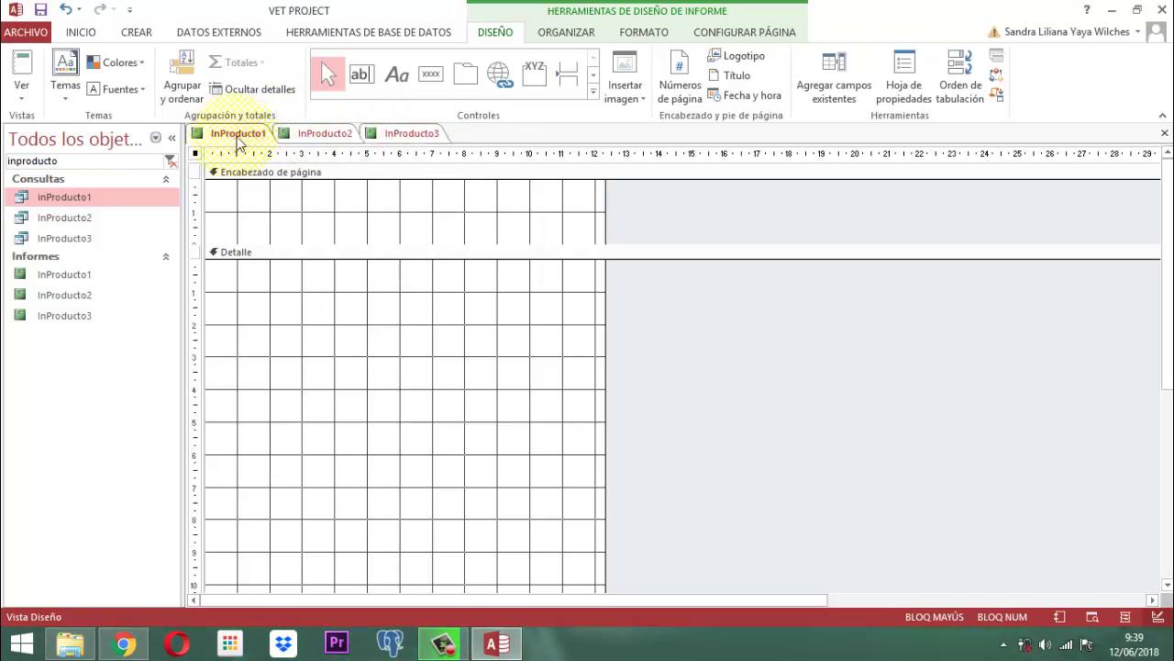
pyautogui.click(301, 135)
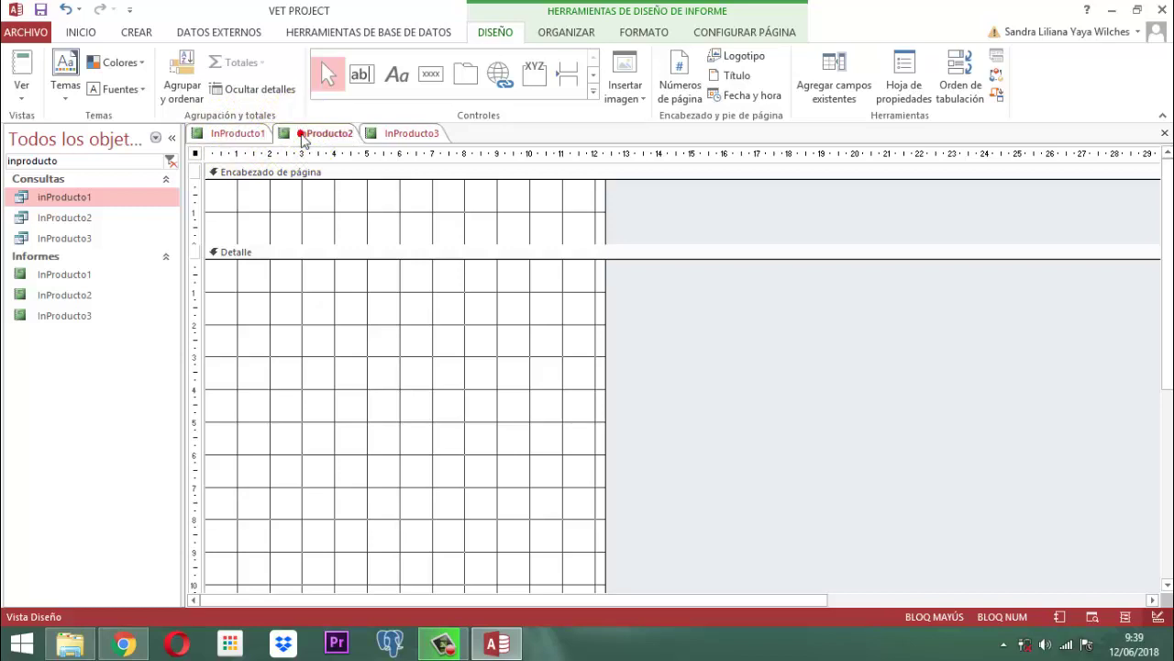
pyautogui.click(417, 136)
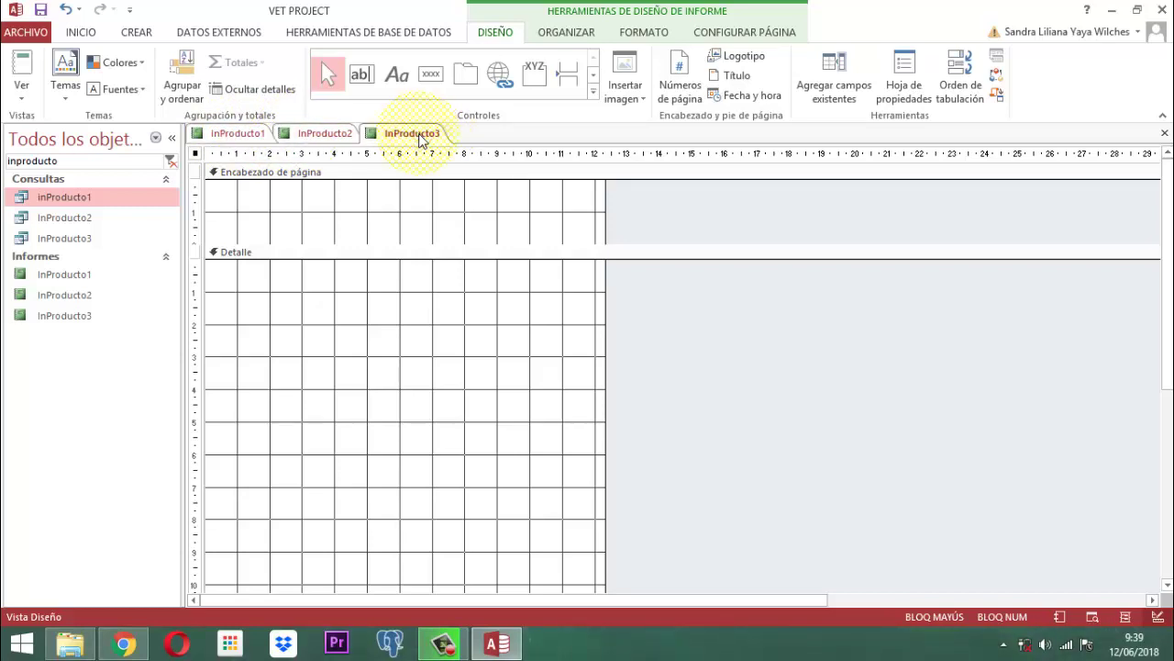
pyautogui.click(236, 135)
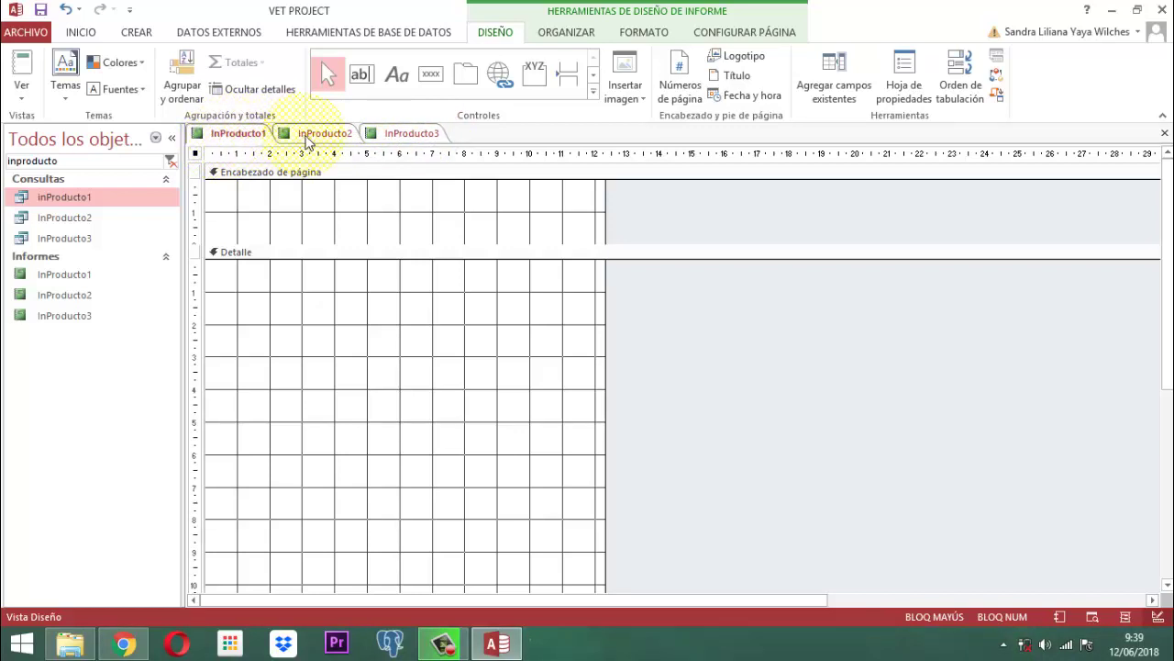
# - Close the InProducto3 and InProducto2 reports, leaving only InProducto1 open
pyautogui.click(408, 135)
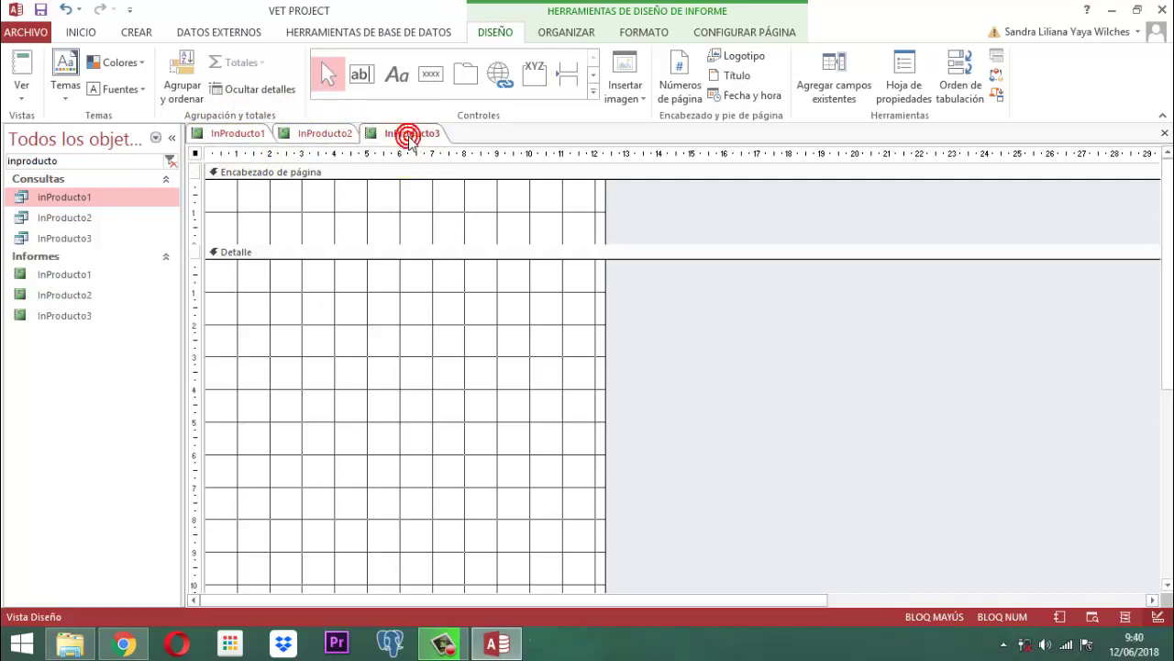
pyautogui.rightClick(409, 136)
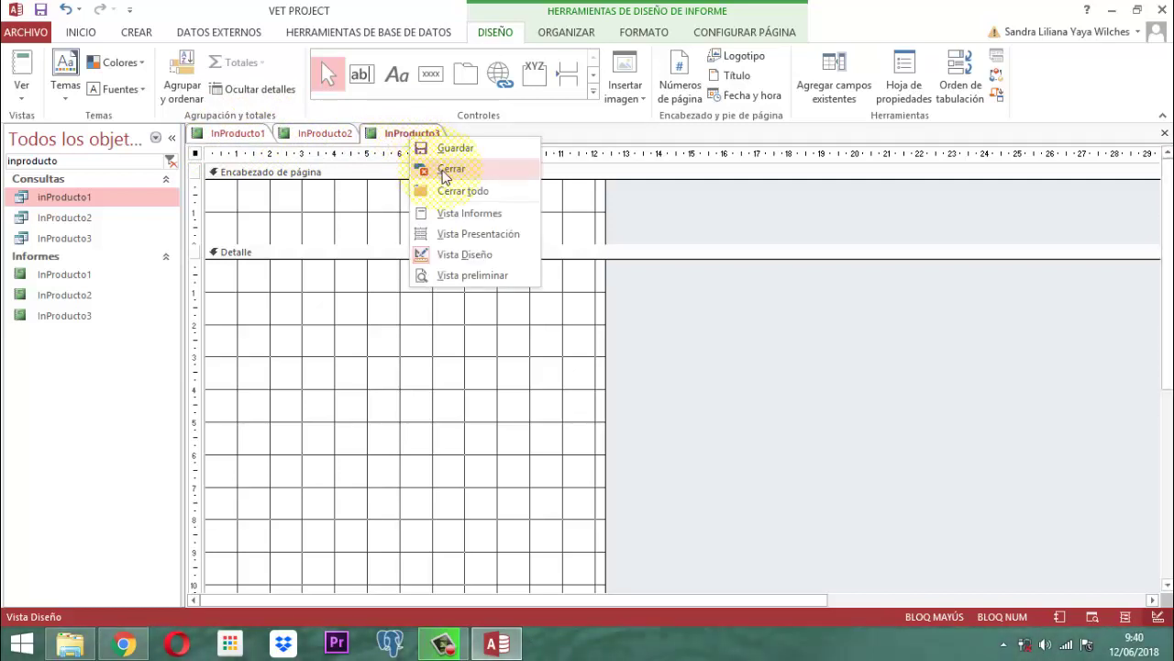
pyautogui.click(442, 168)
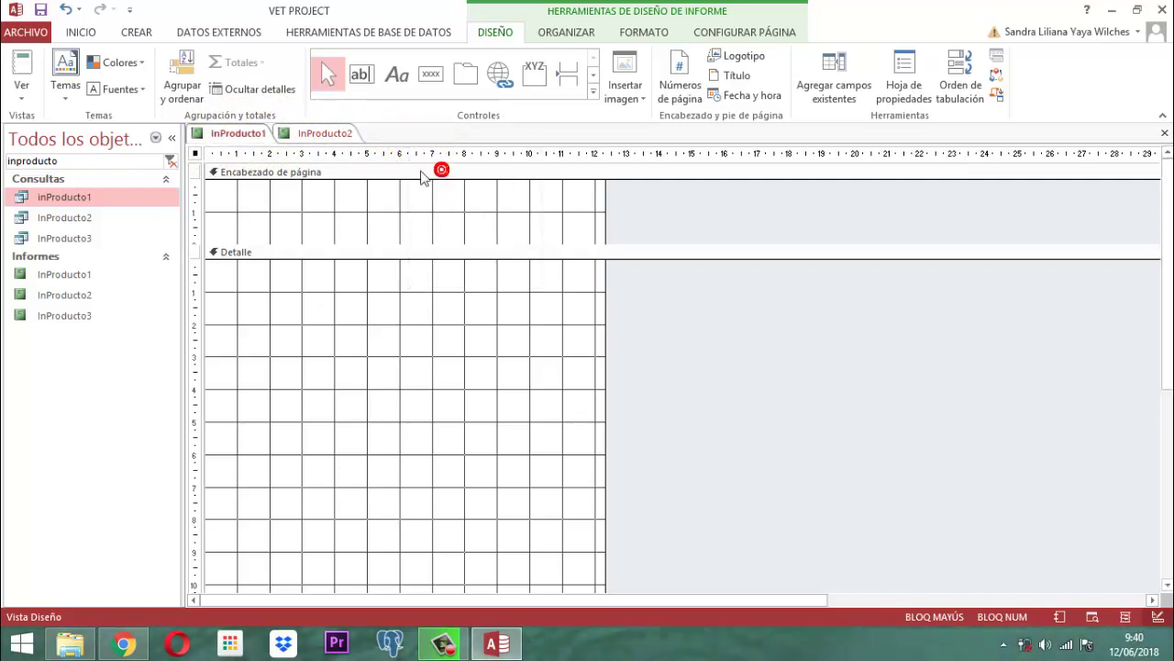
pyautogui.click(327, 137)
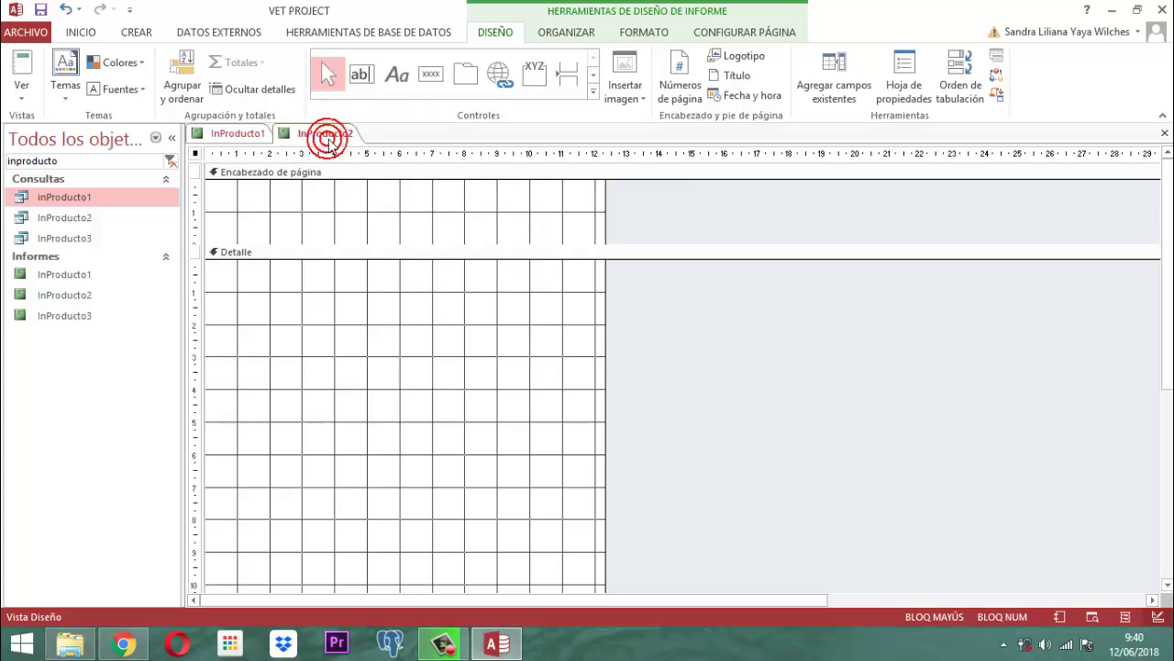
pyautogui.rightClick(340, 134)
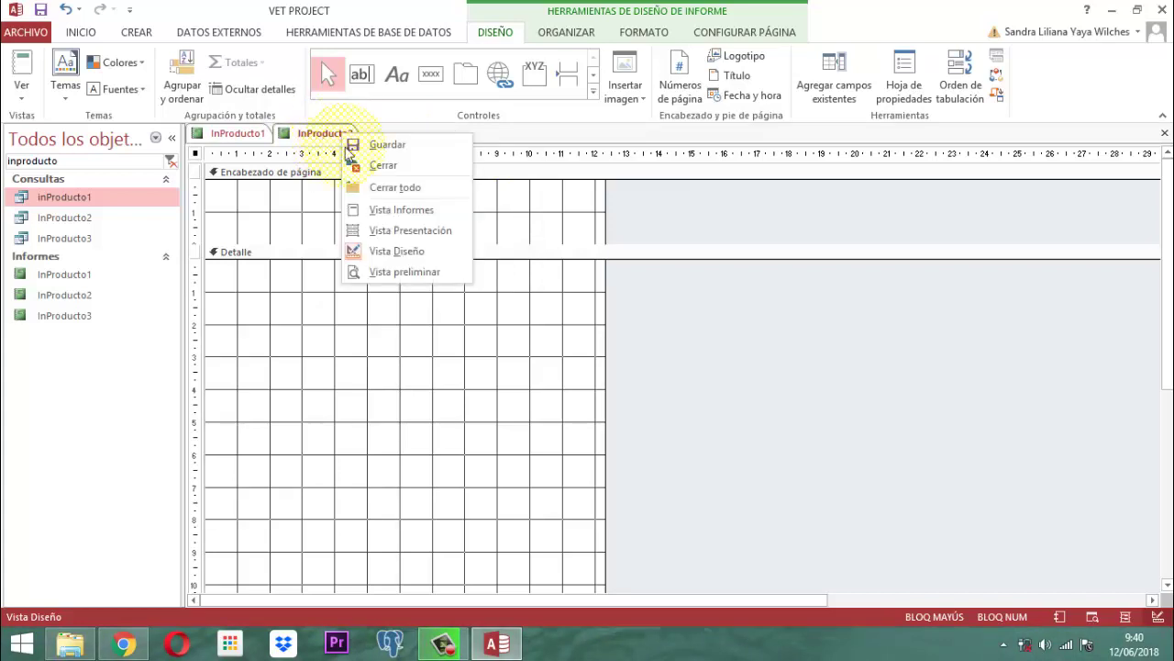
pyautogui.click(382, 165)
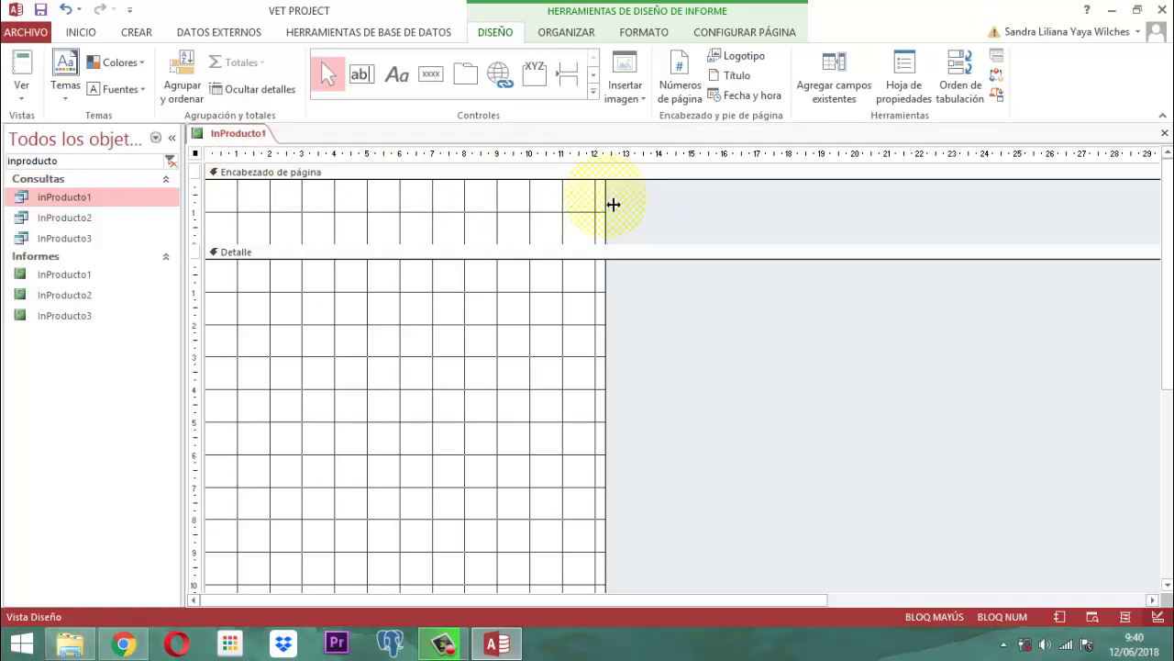
# - Open the column page setup of the InProducto1 report and set the number of columns (Número de columnas) to 2
pyautogui.click(748, 35)
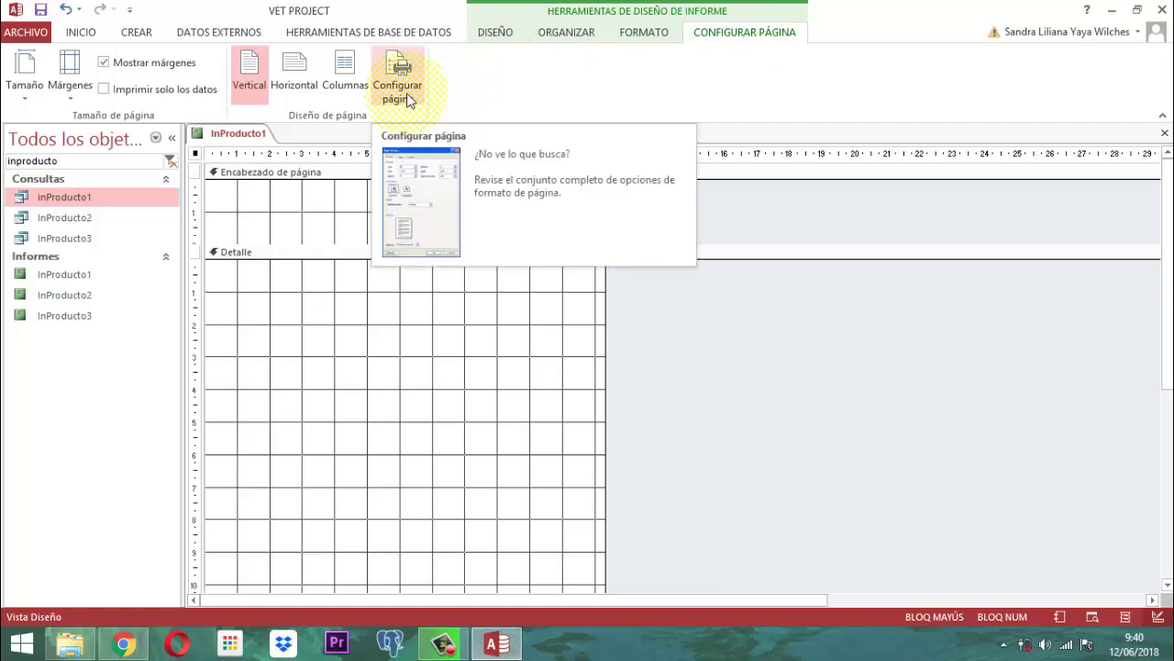
pyautogui.click(351, 97)
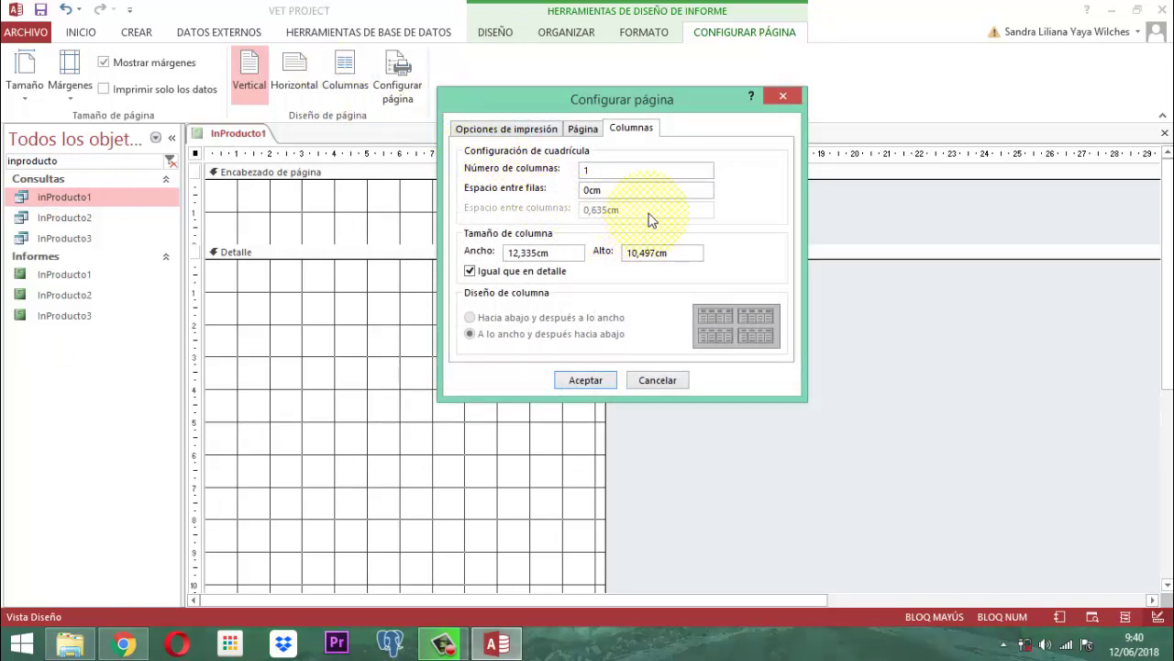
pyautogui.click(597, 169)
pyautogui.press('BackSpace')
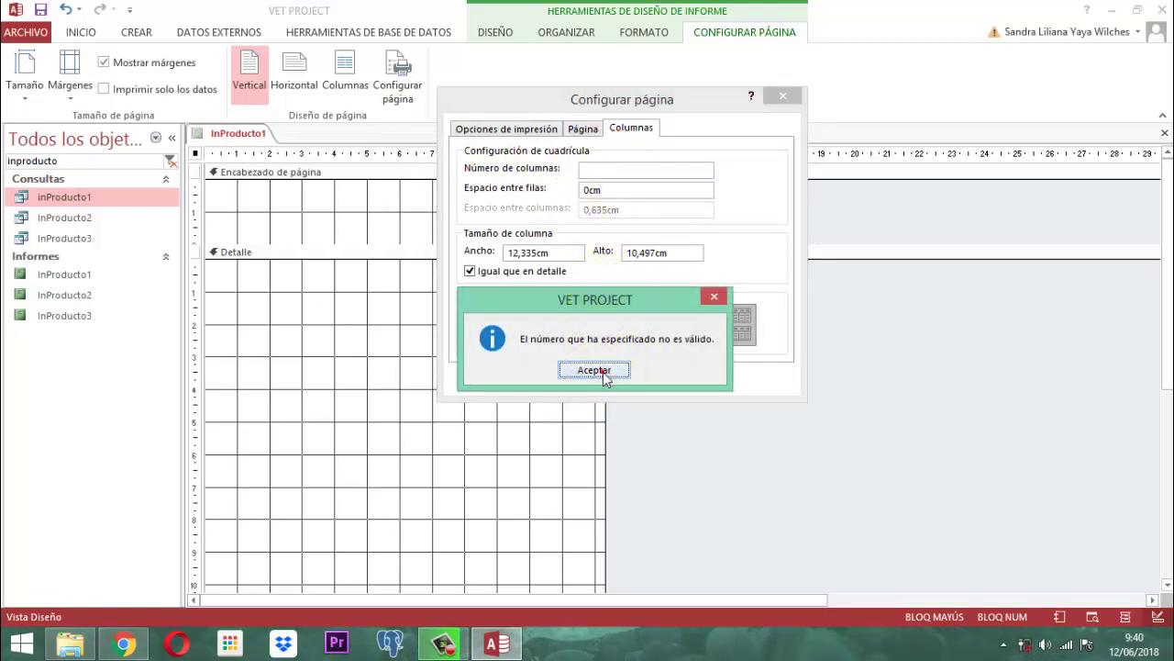
pyautogui.click(594, 370)
pyautogui.write('2')
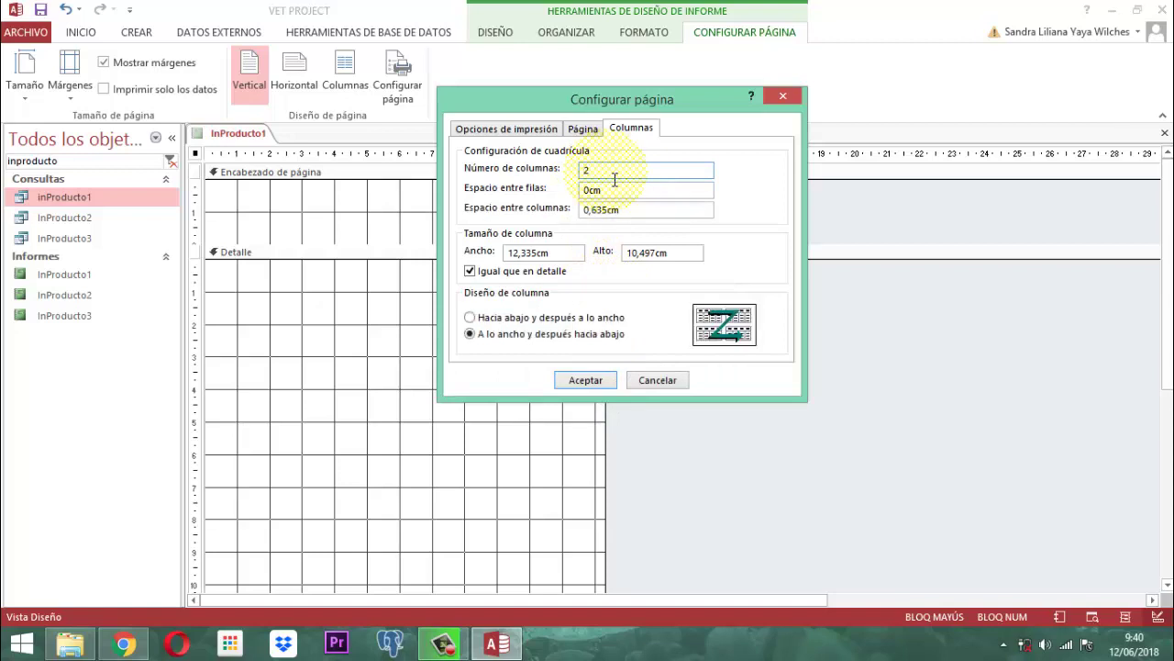
pyautogui.press('Tab')
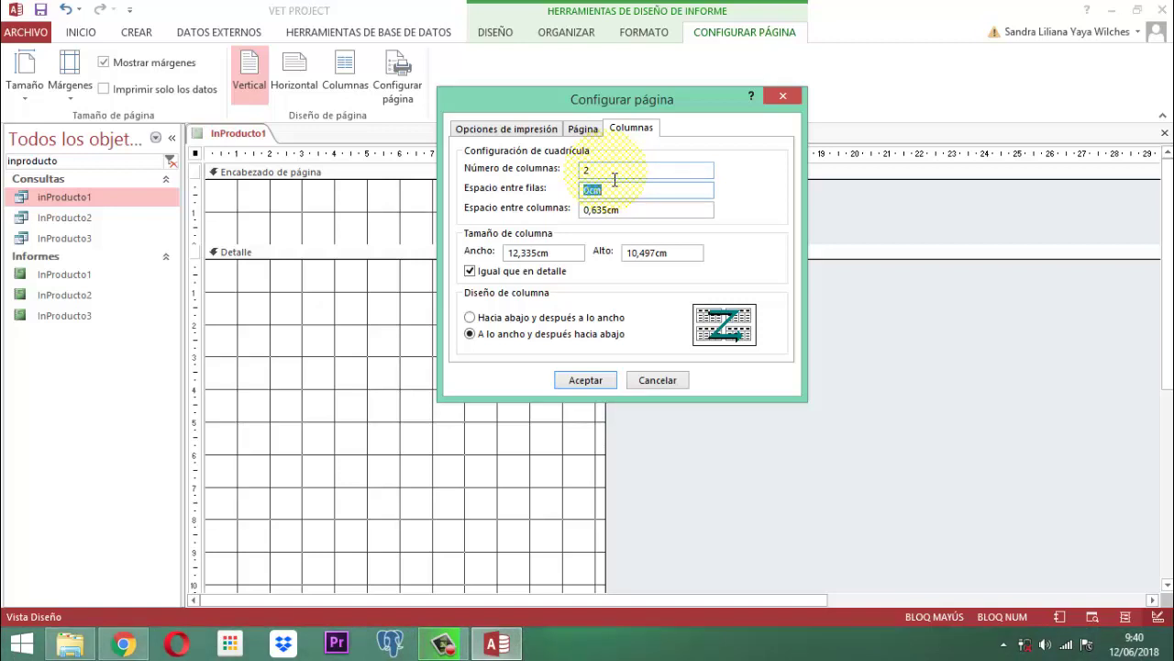
# - Set the spacing between columns (Espacio entre columnas) to 0,3 cm
pyautogui.click(650, 219)
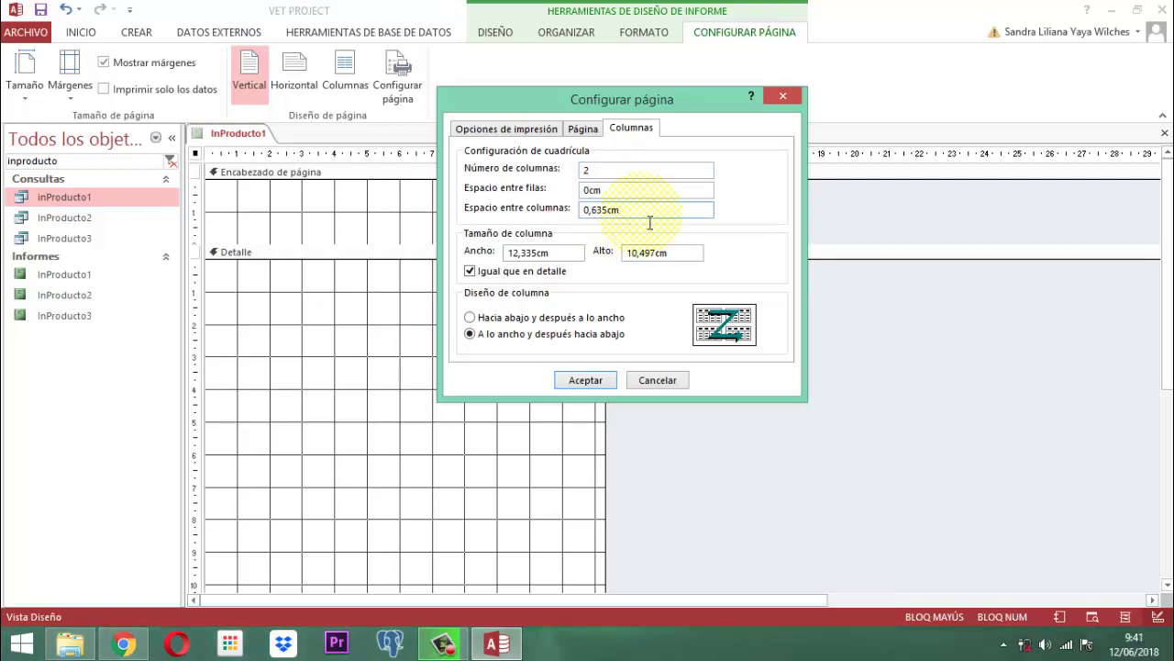
pyautogui.press('BackSpace')
pyautogui.press('BackSpace')
pyautogui.press('BackSpace')
pyautogui.press('BackSpace')
pyautogui.press('BackSpace')
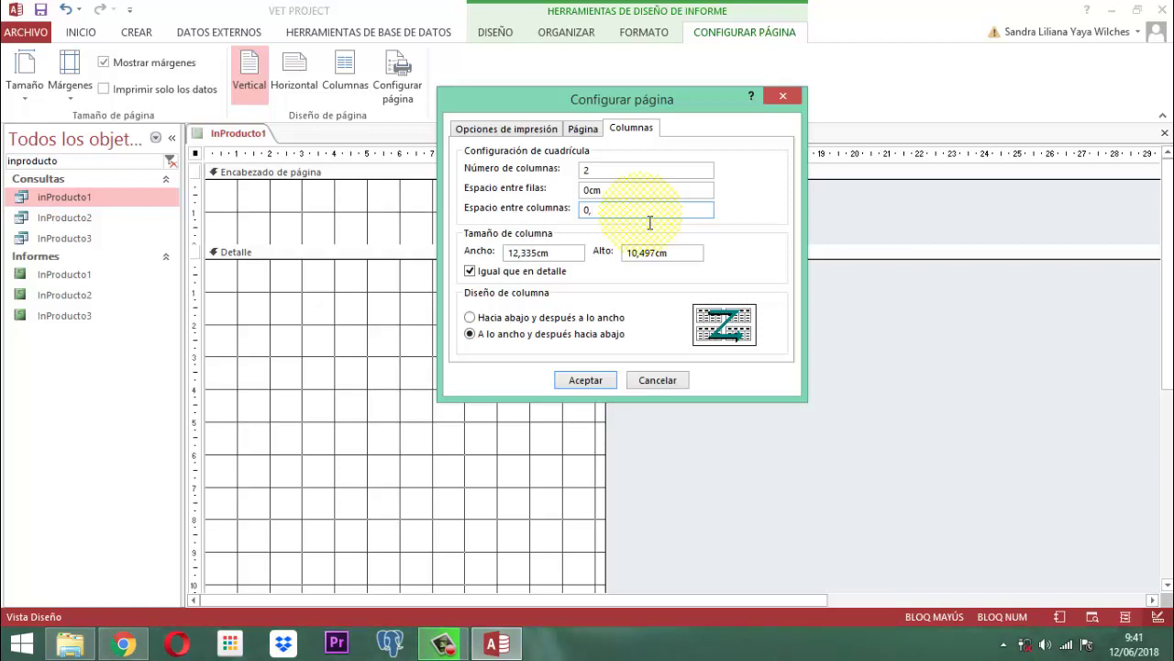
pyautogui.write('3')
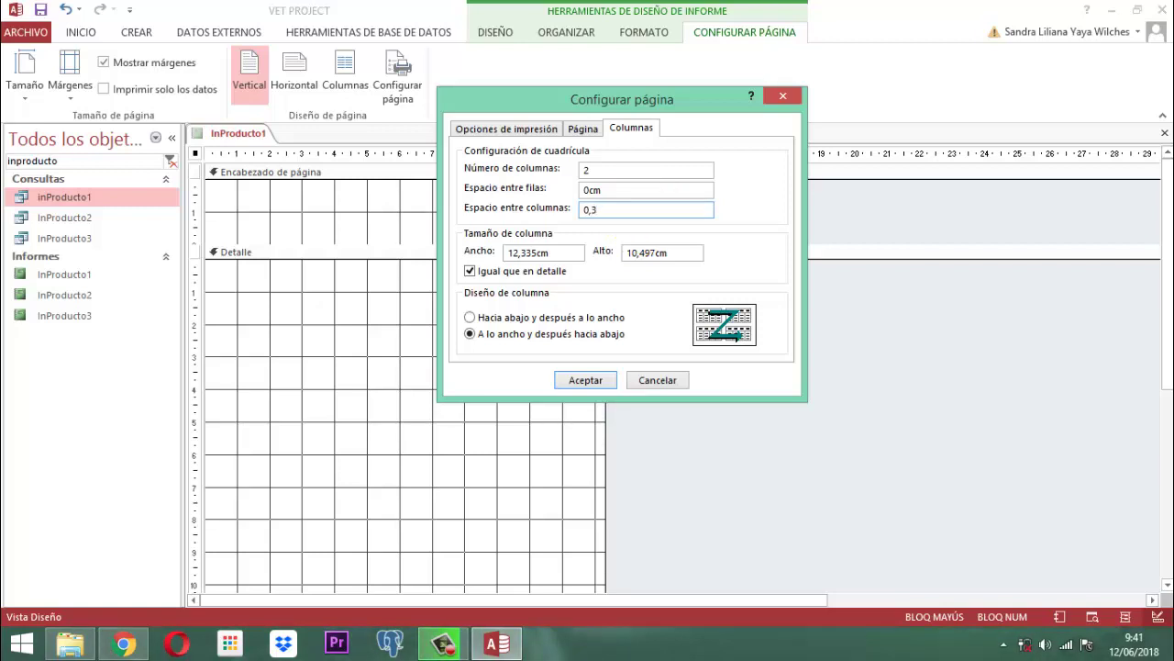
pyautogui.press('Tab')
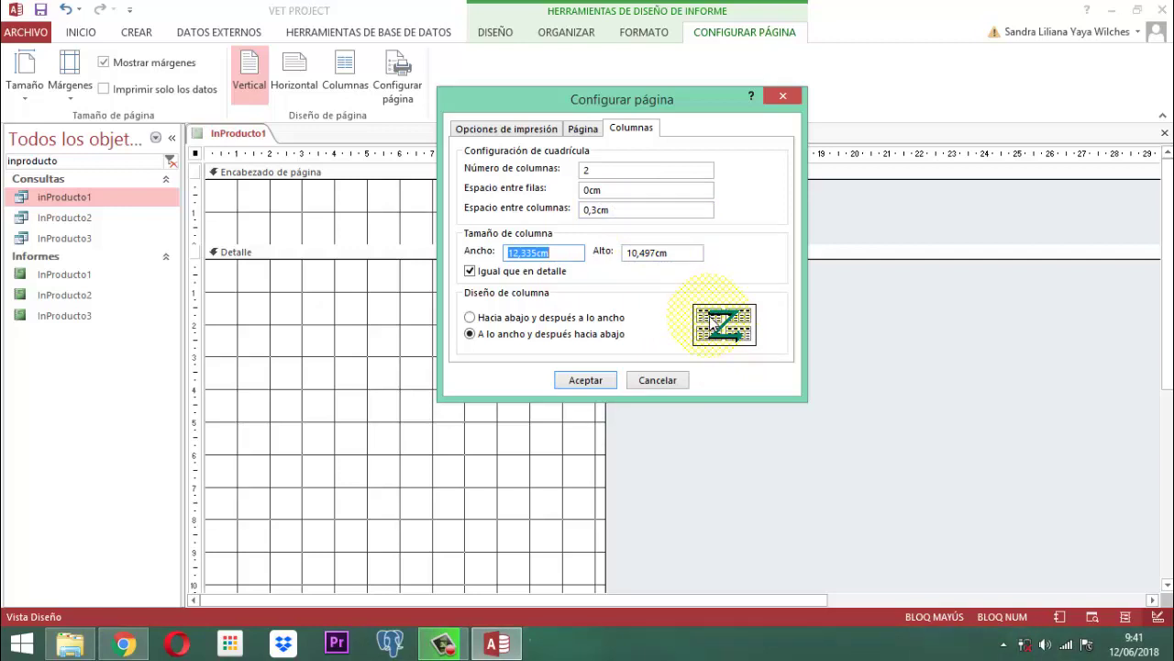
# - Clear Igual que en detalle, set the column layout to "A lo ancho y después hacia abajo" and accept the page setup
pyautogui.click(495, 316)
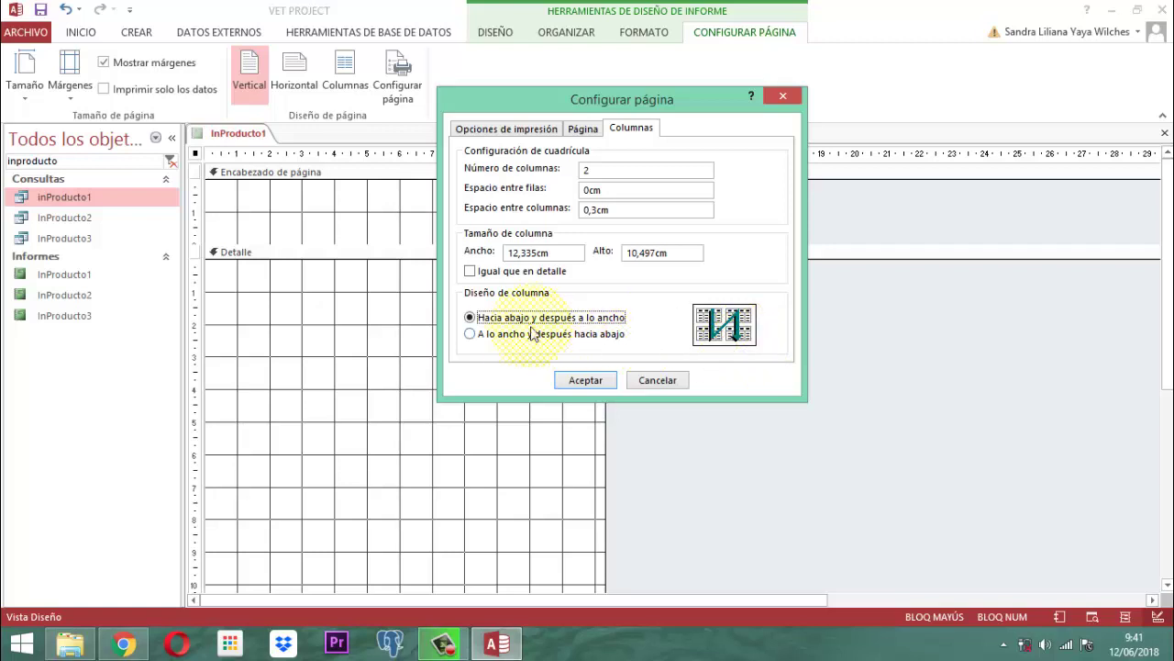
pyautogui.click(471, 334)
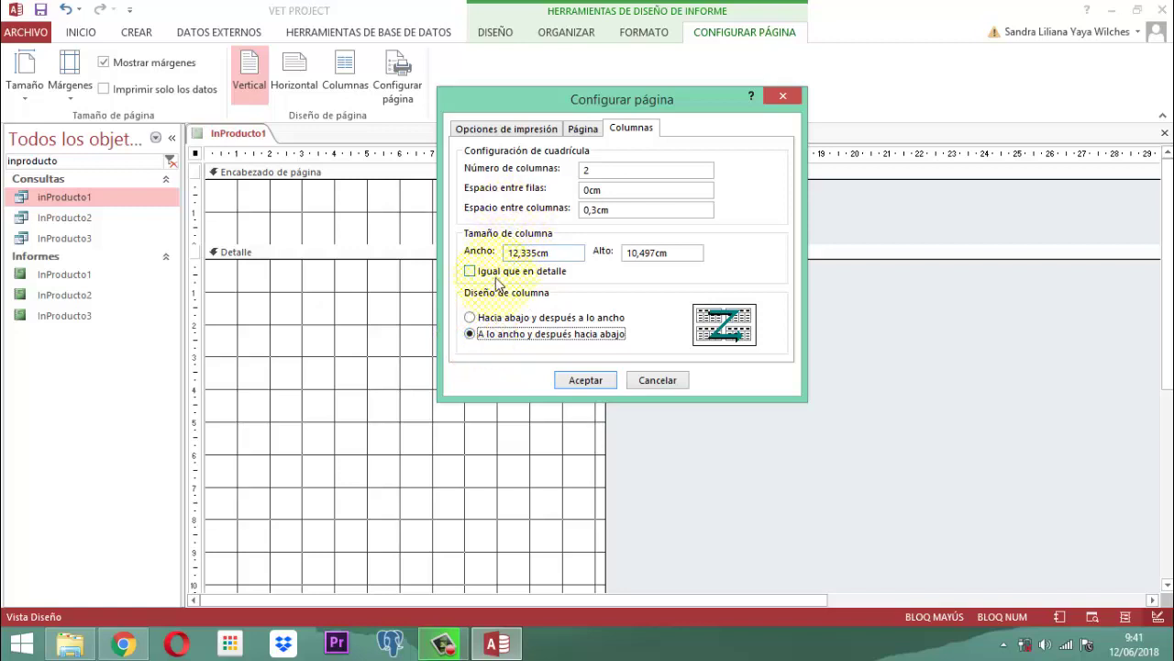
pyautogui.click(573, 129)
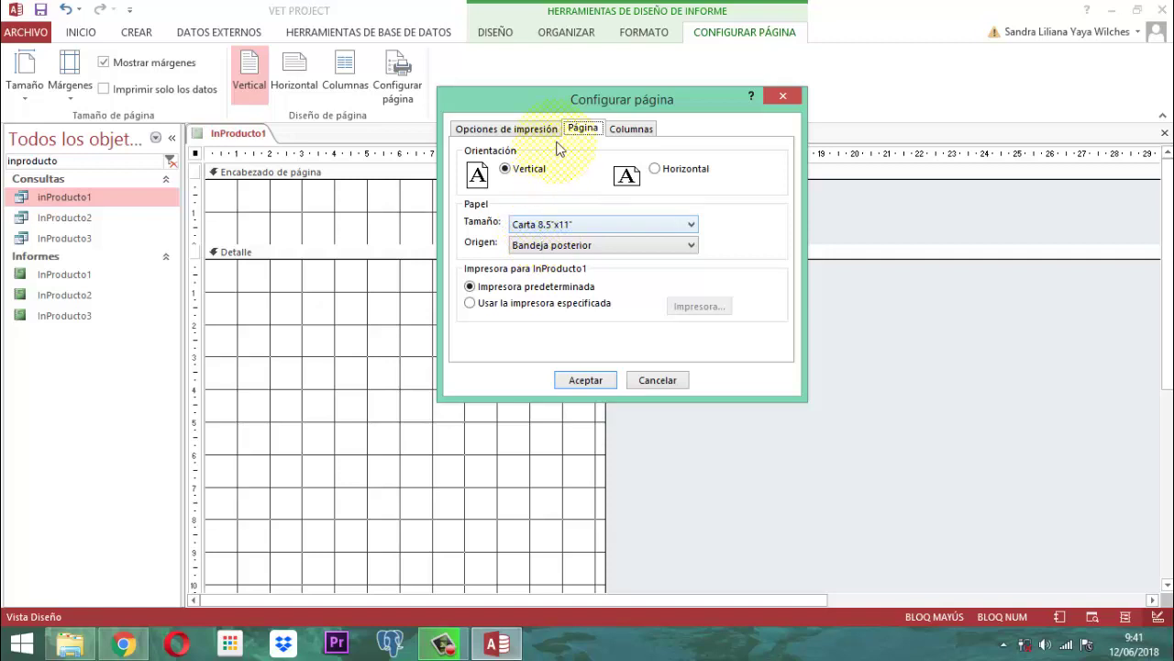
pyautogui.click(512, 131)
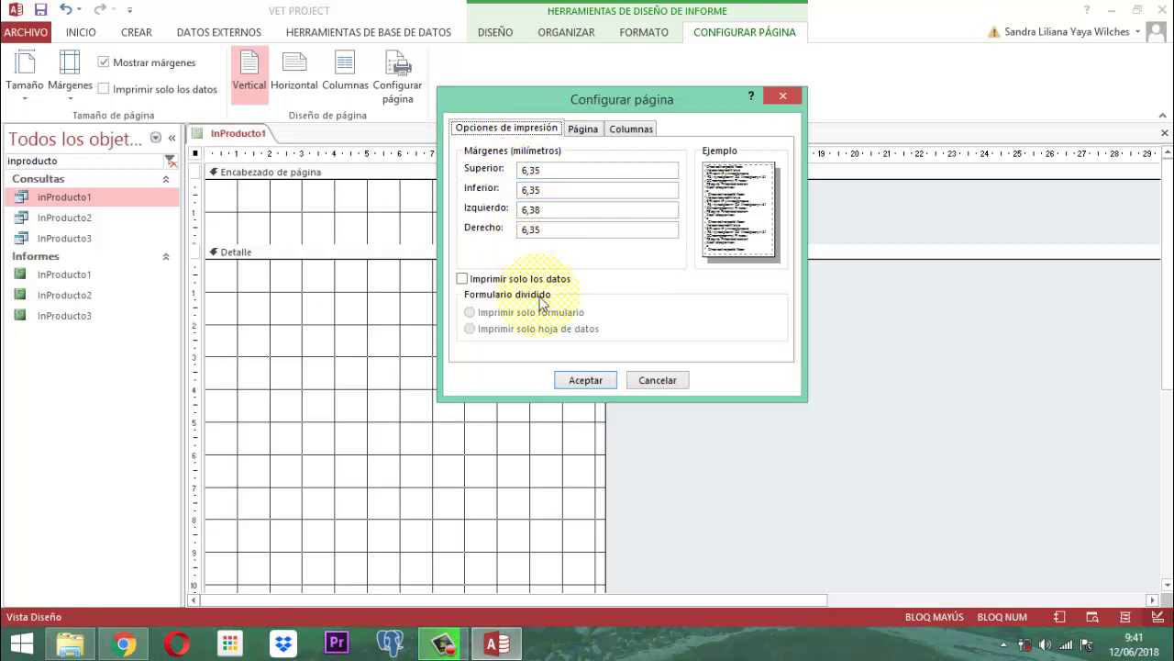
pyautogui.click(583, 380)
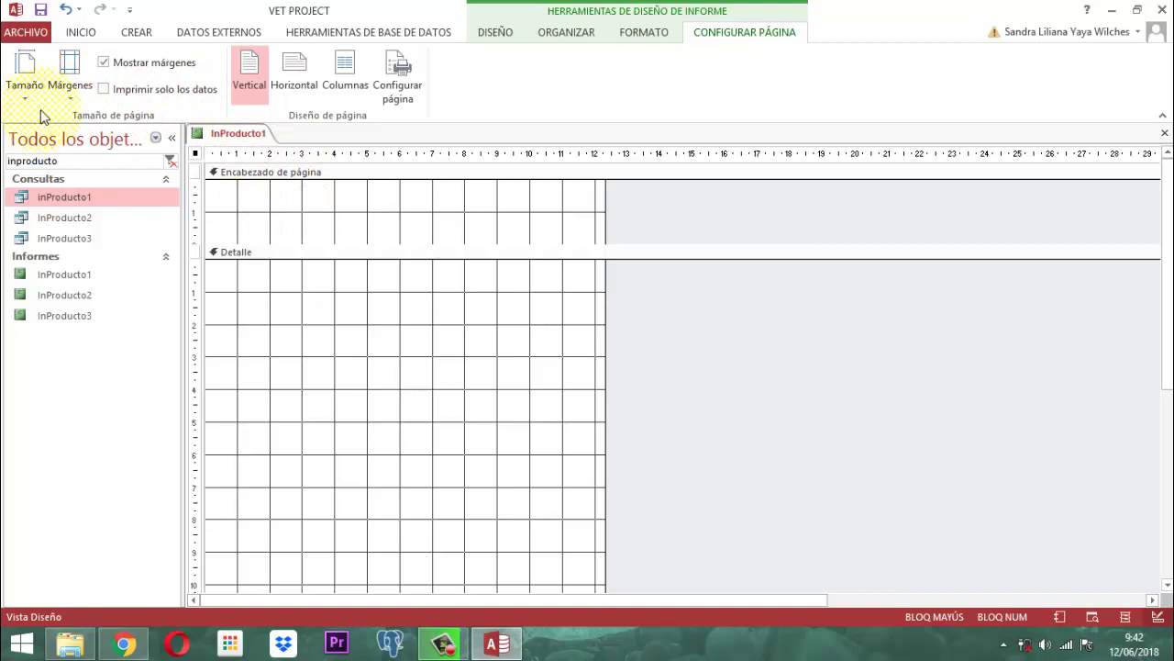
# - Apply the narrow margin preset (Estrecho) to the InProducto1 report
pyautogui.click(71, 97)
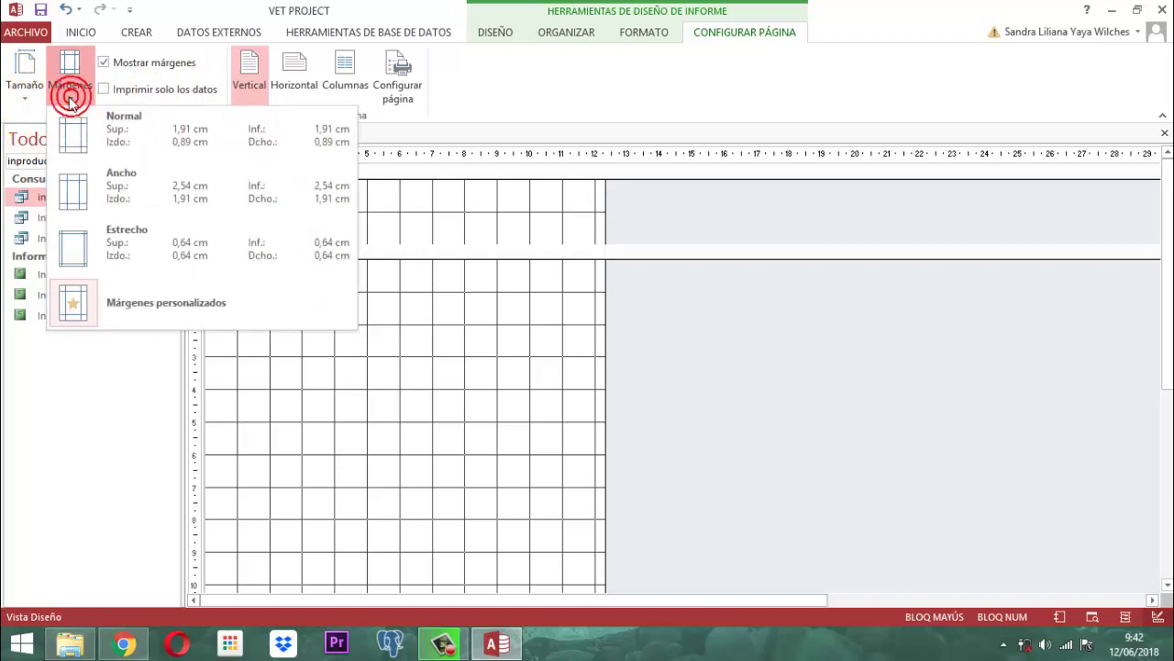
pyautogui.click(91, 248)
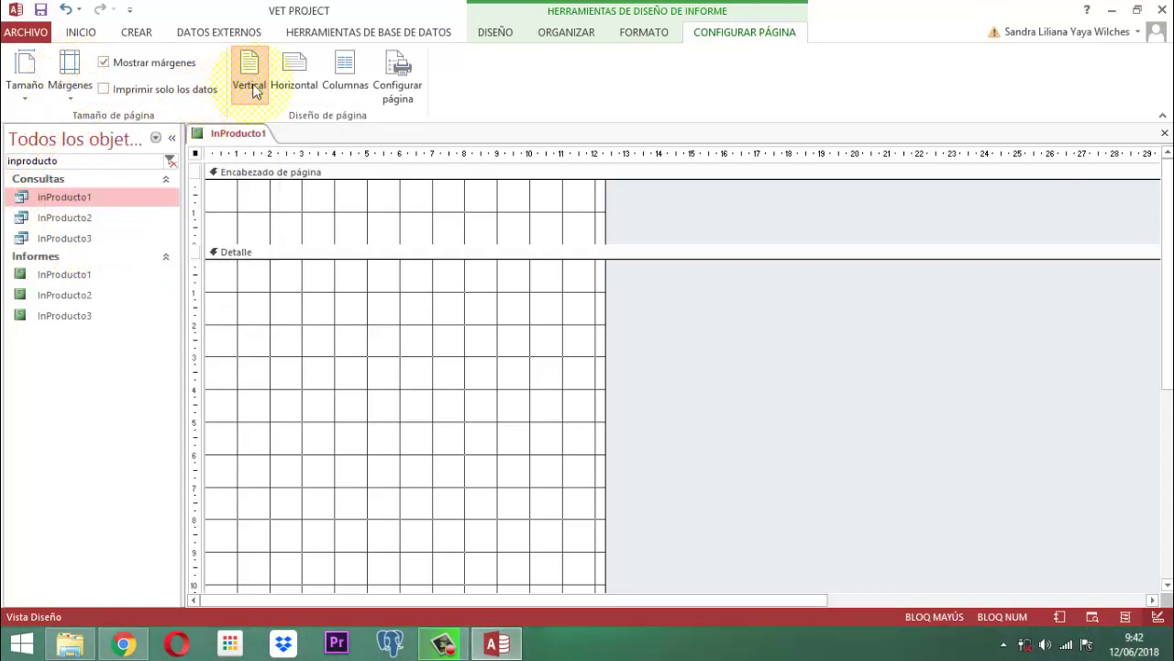
# - Review the column and print option settings in the InProducto1 page setup and accept them
pyautogui.click(345, 100)
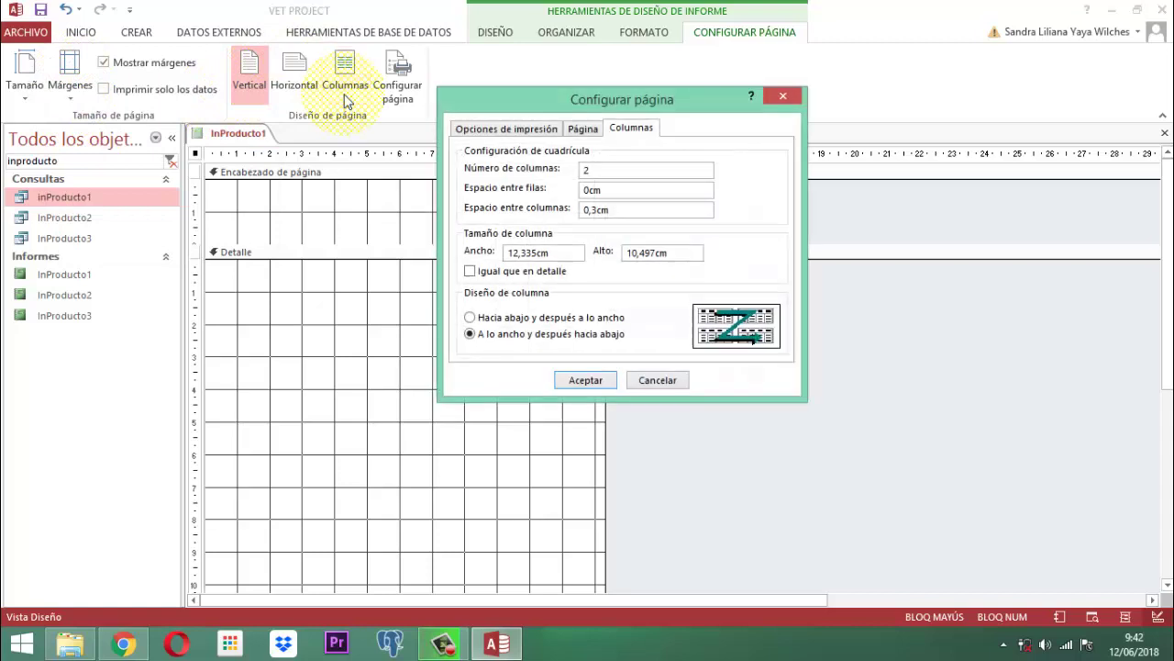
pyautogui.click(493, 136)
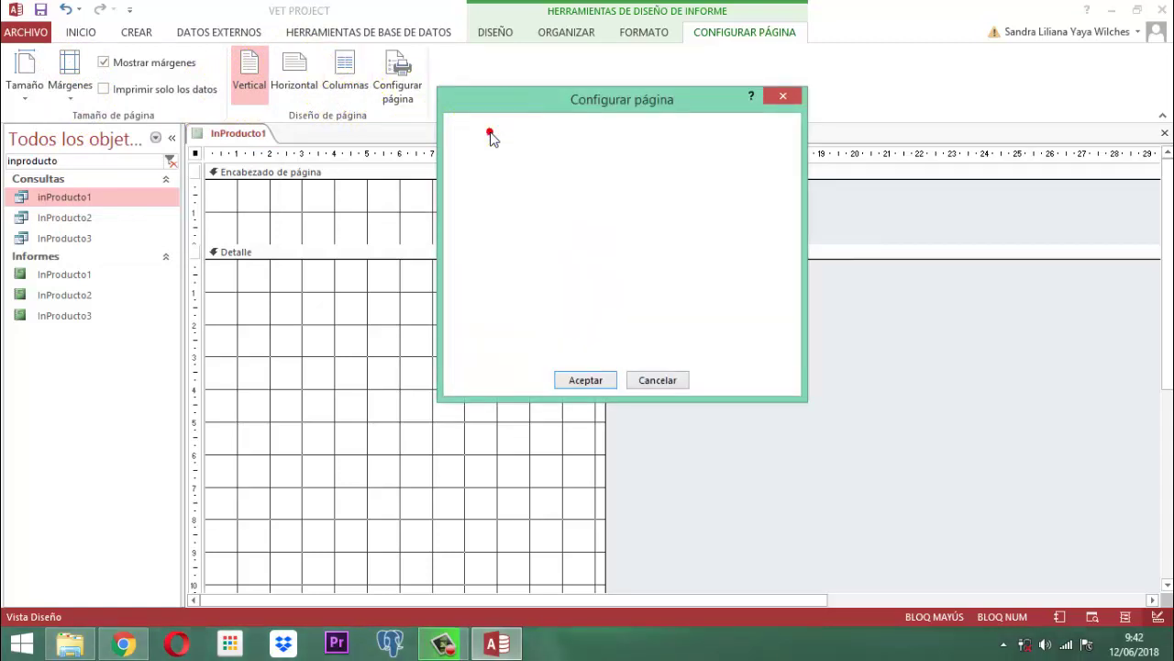
pyautogui.click(585, 382)
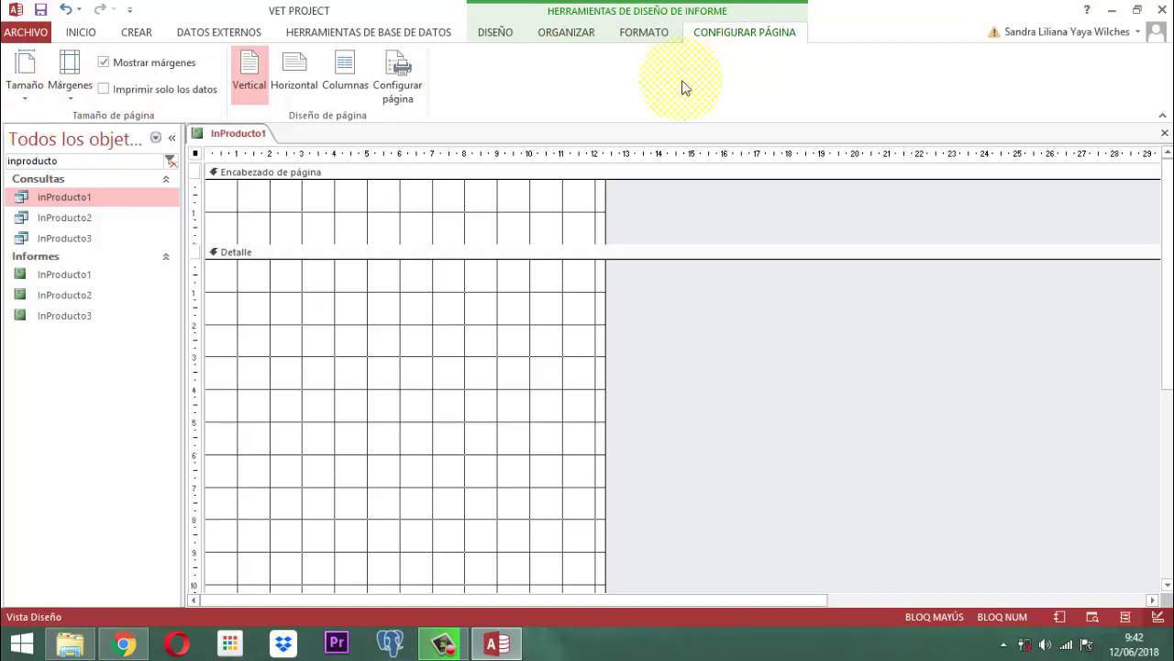
# - Narrow the InProducto1 report's design grid to a width of about 9 cm
pyautogui.click(497, 33)
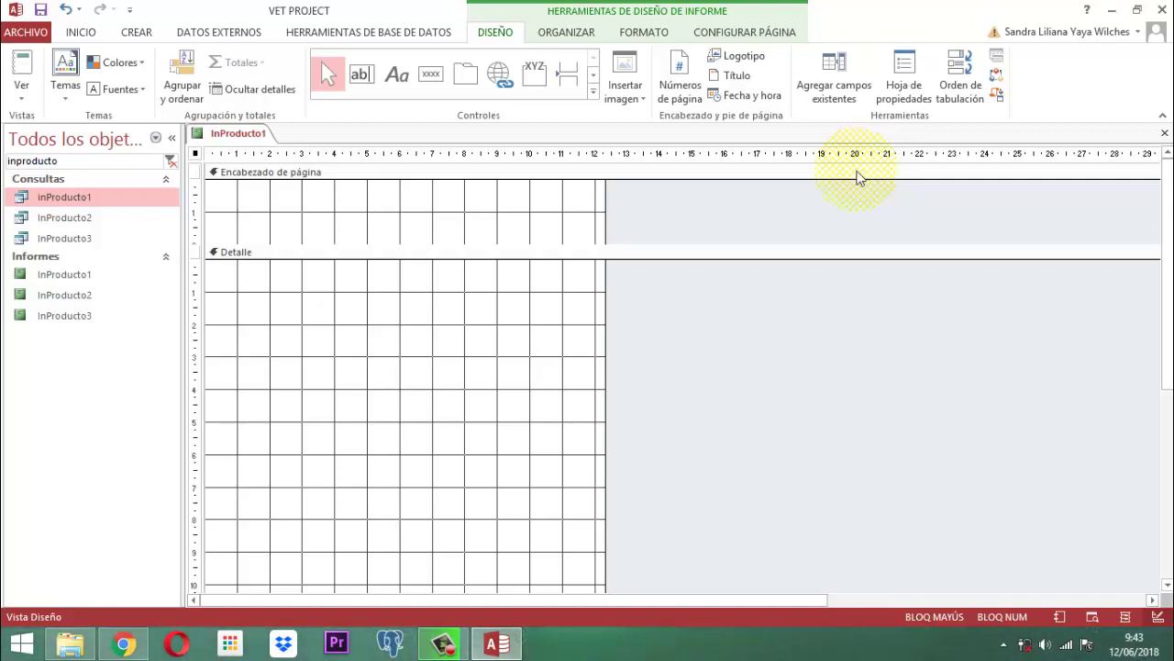
pyautogui.moveTo(614, 199); pyautogui.dragTo(538, 241)
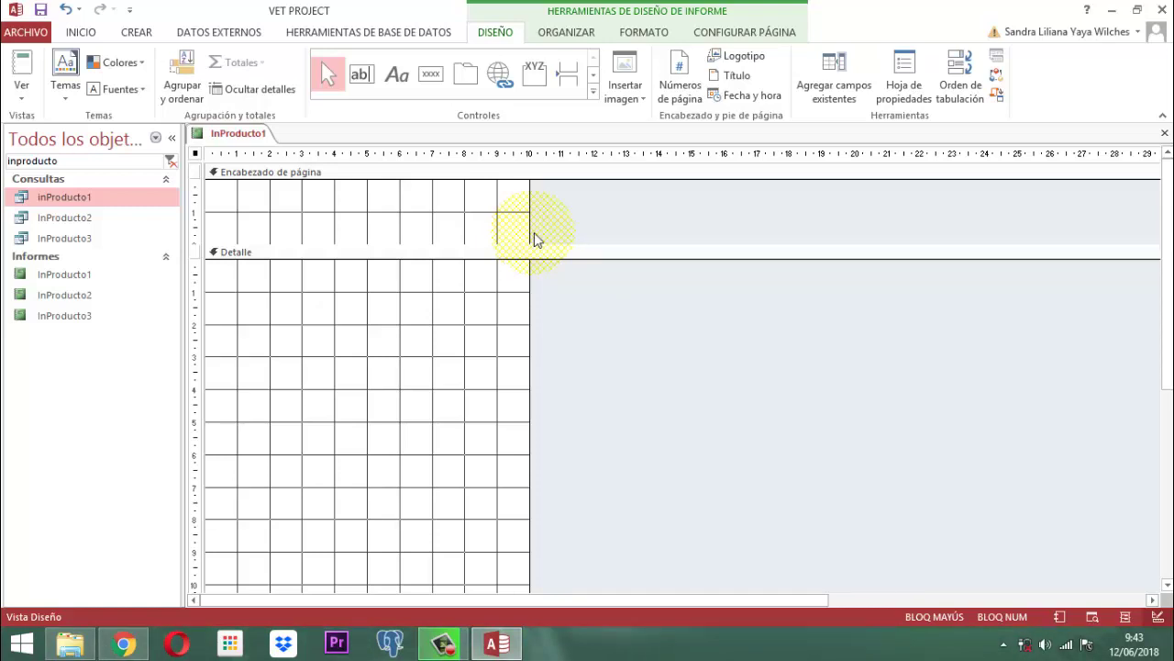
pyautogui.moveTo(535, 206); pyautogui.dragTo(503, 230)
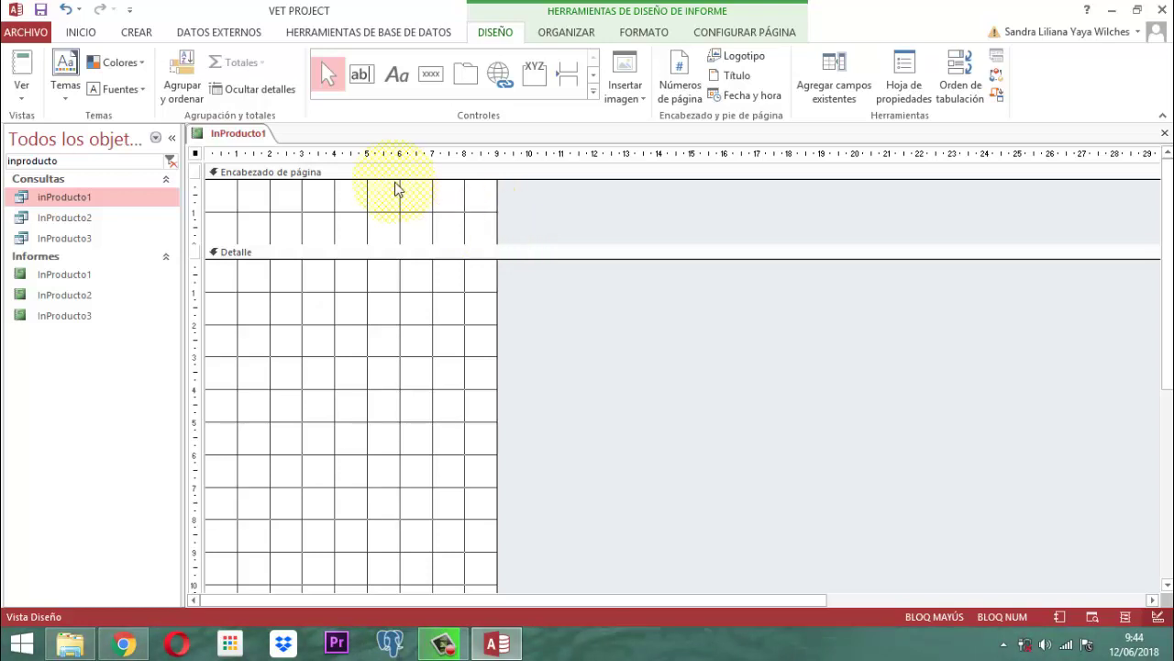
# - Add a title to the InProducto1 report and remove the control layout from the report header
pyautogui.click(740, 78)
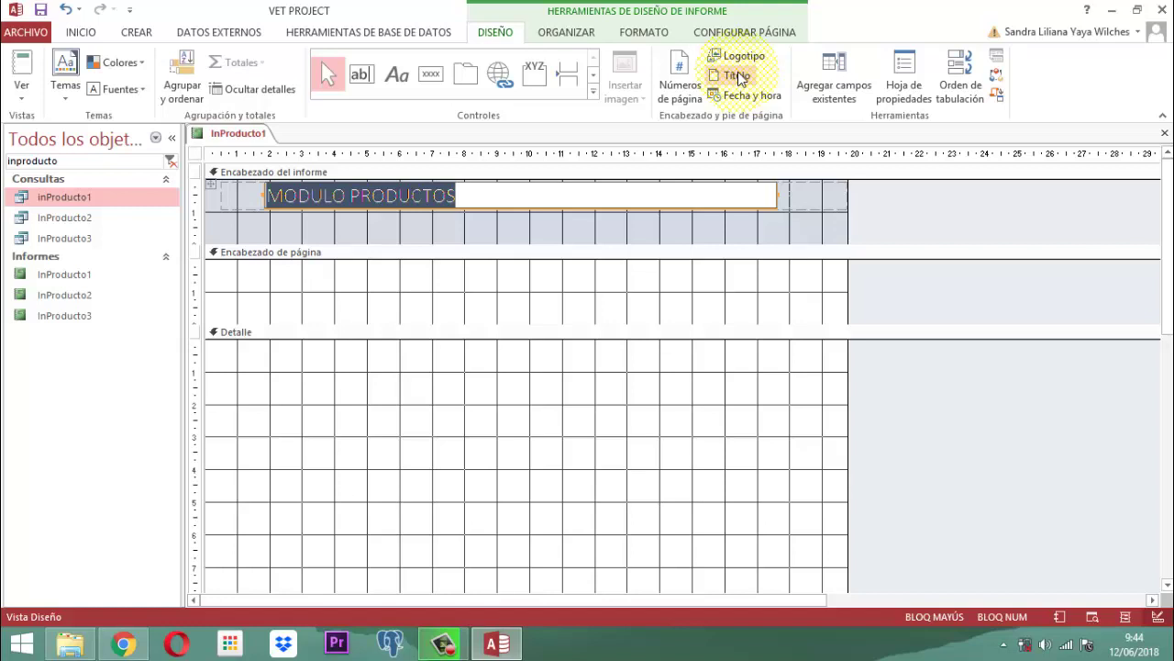
pyautogui.click(871, 244)
pyautogui.moveTo(880, 220); pyautogui.dragTo(209, 184)
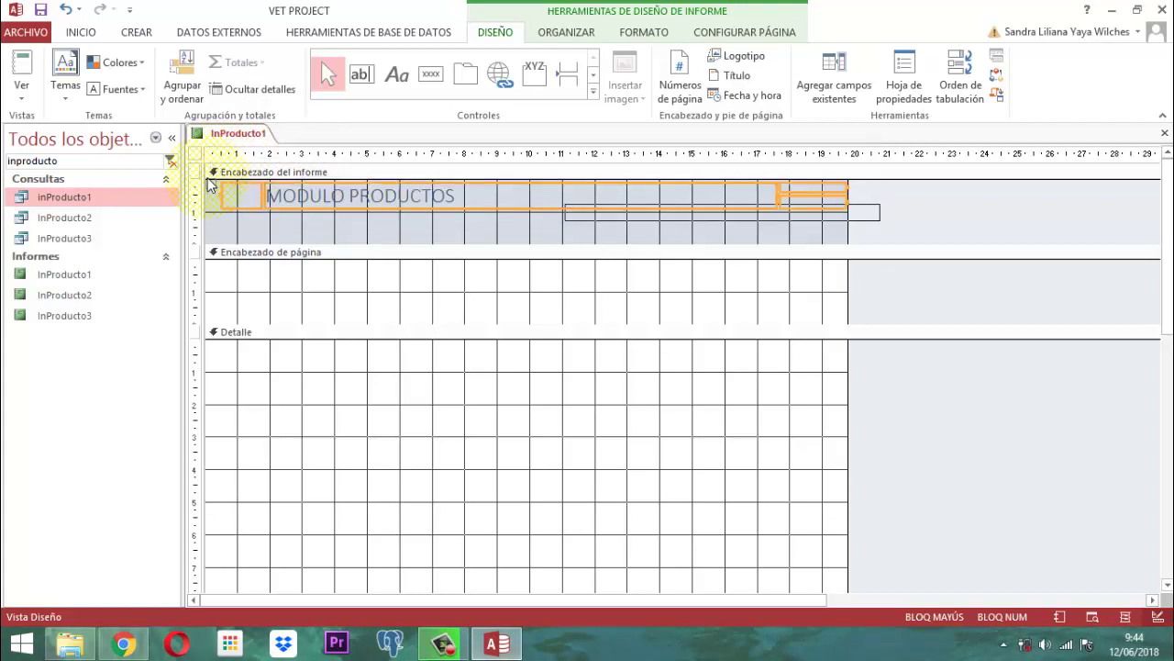
pyautogui.click(569, 33)
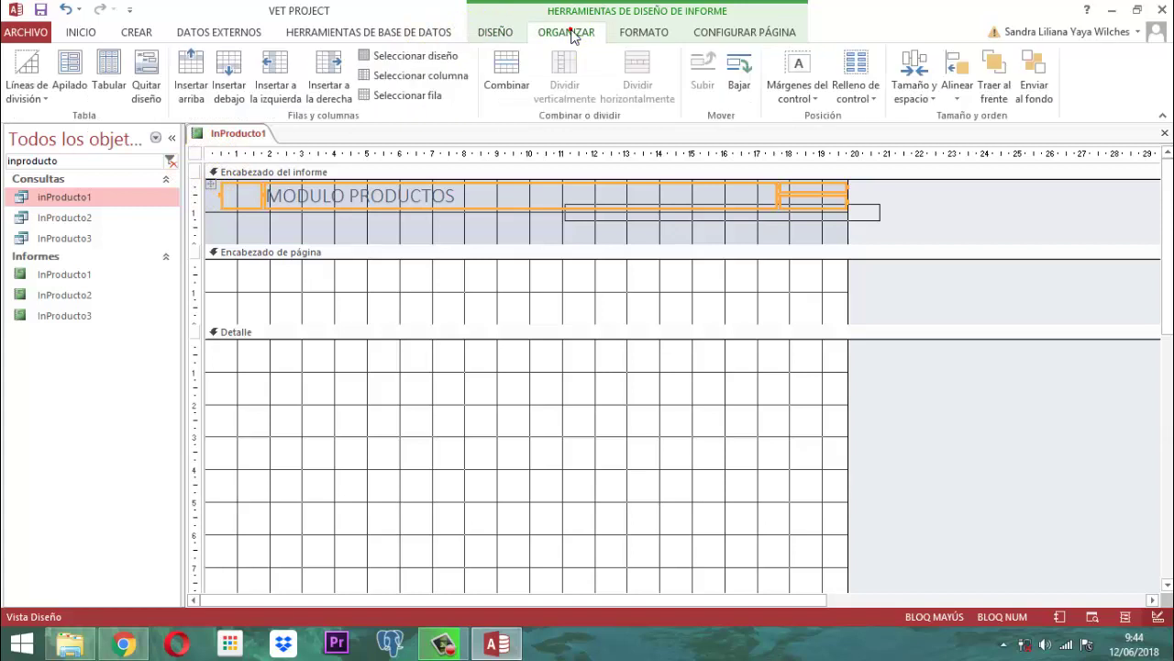
pyautogui.click(146, 78)
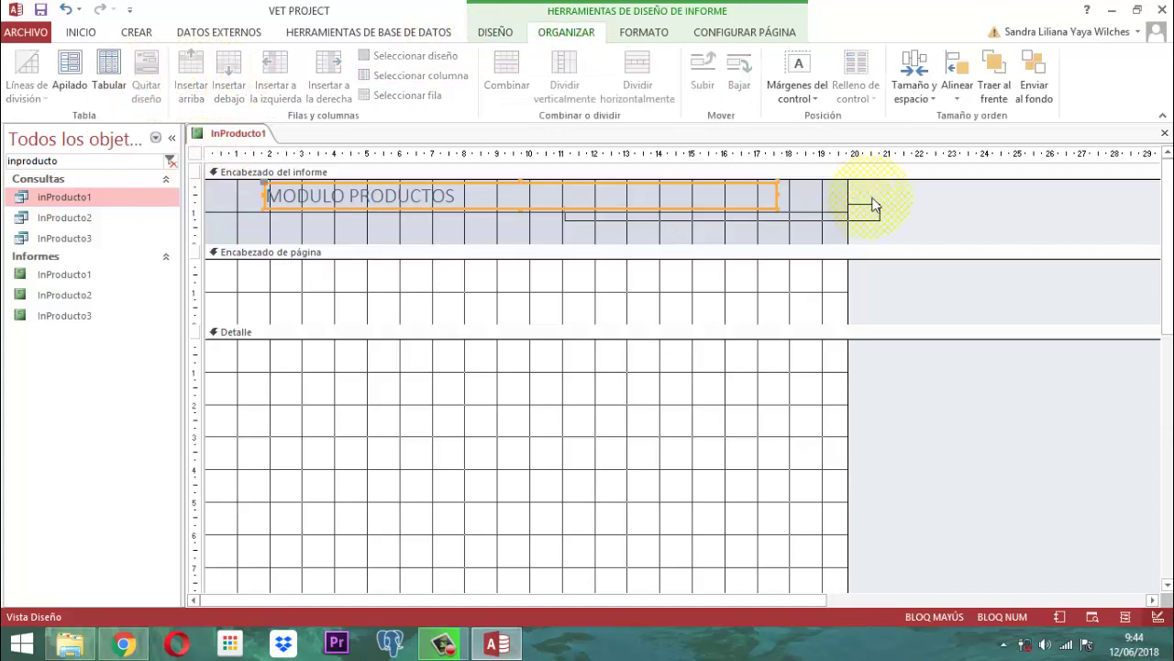
# - Shrink the MODULO PRODUCTOS title label to fit its text, about 6 cm wide
pyautogui.click(915, 197)
pyautogui.click(839, 214)
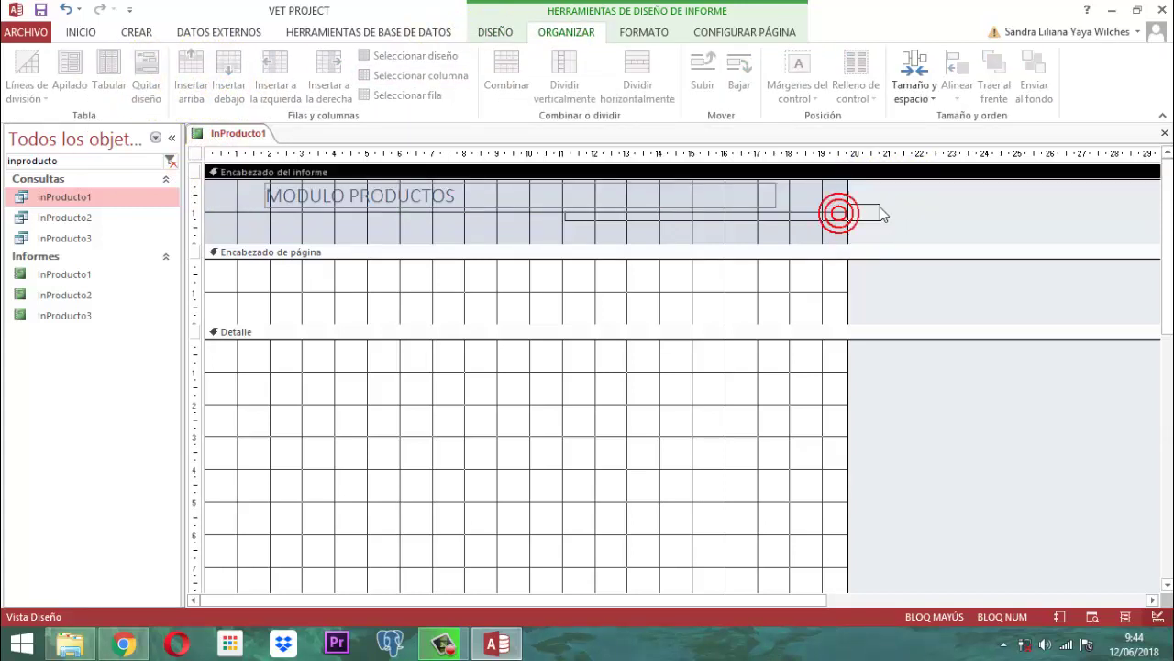
pyautogui.click(874, 213)
pyautogui.click(744, 196)
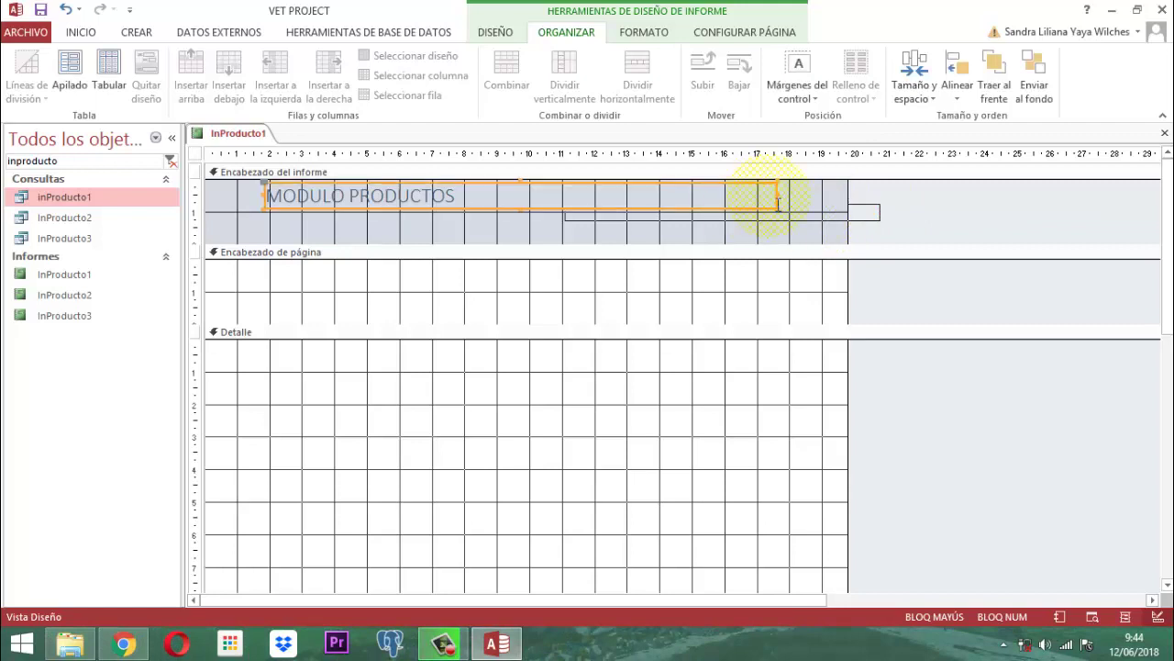
pyautogui.doubleClick(277, 218)
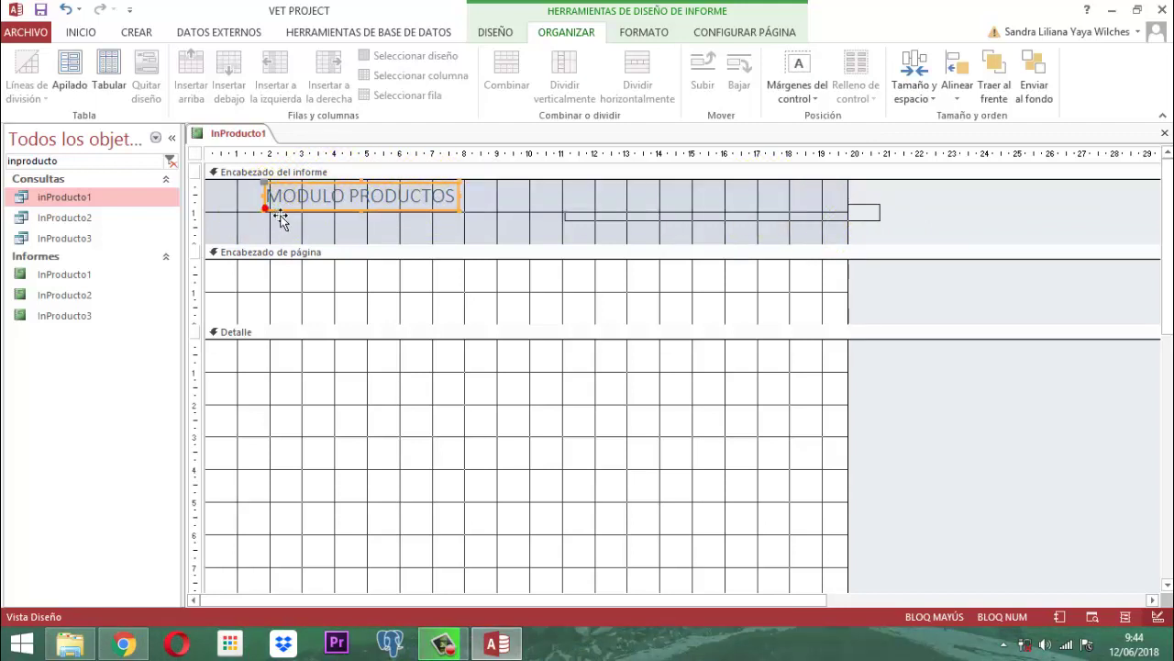
pyautogui.click(853, 227)
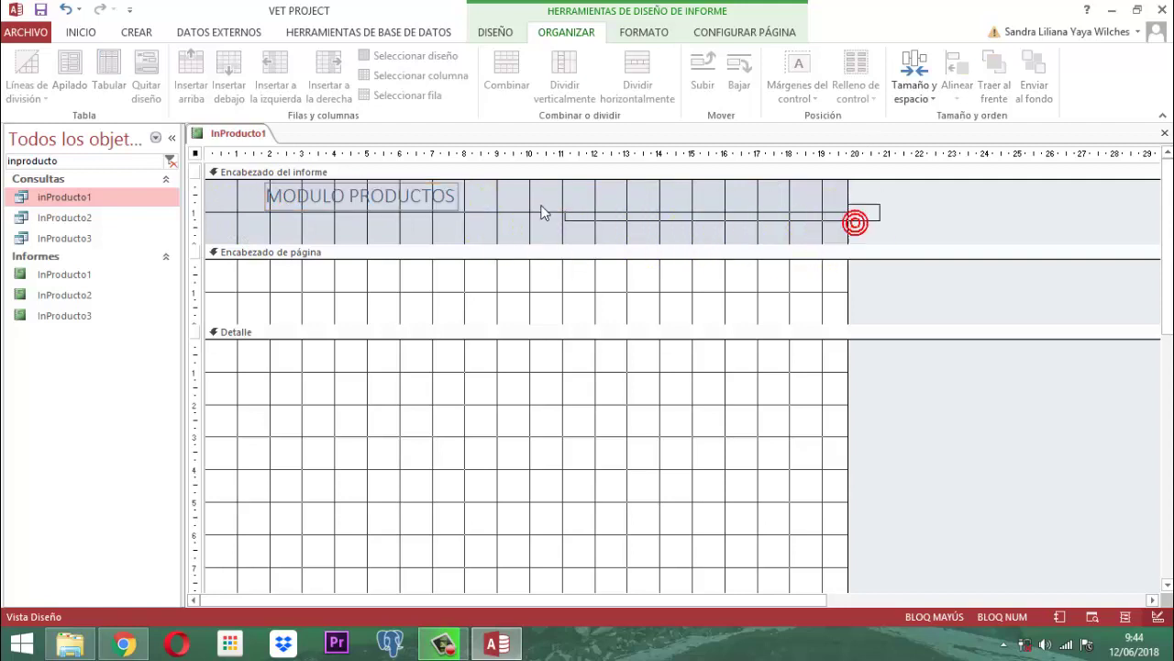
# - Shift the MODULO PRODUCTOS label left to about 0,3 cm from the left edge of the report header
pyautogui.click(451, 212)
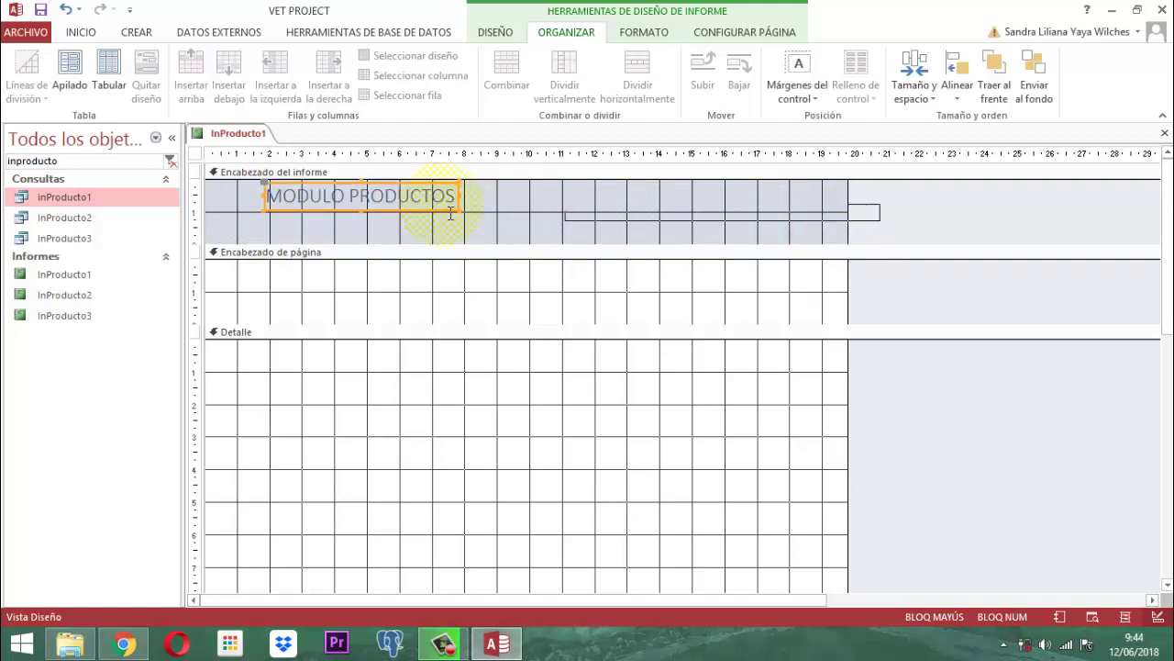
pyautogui.press('Left')
pyautogui.press('Left')
pyautogui.press('Left')
pyautogui.press('Left')
pyautogui.press('Left')
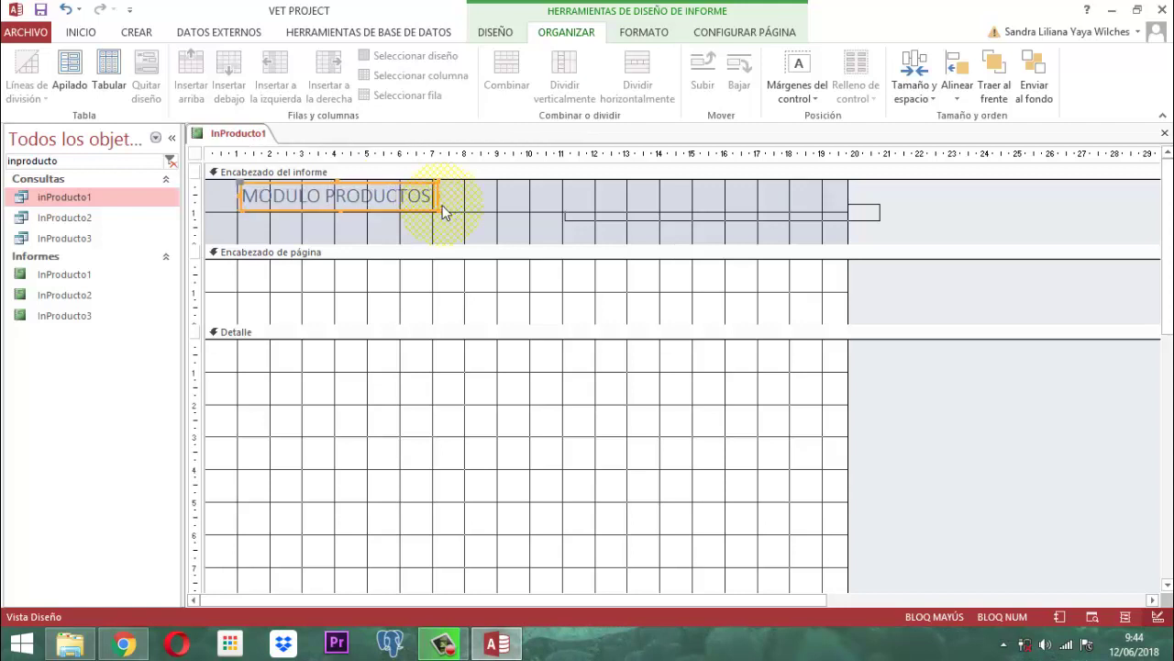
pyautogui.press('Left')
pyautogui.press('Left')
pyautogui.press('Left')
pyautogui.press('Left')
pyautogui.press('Left')
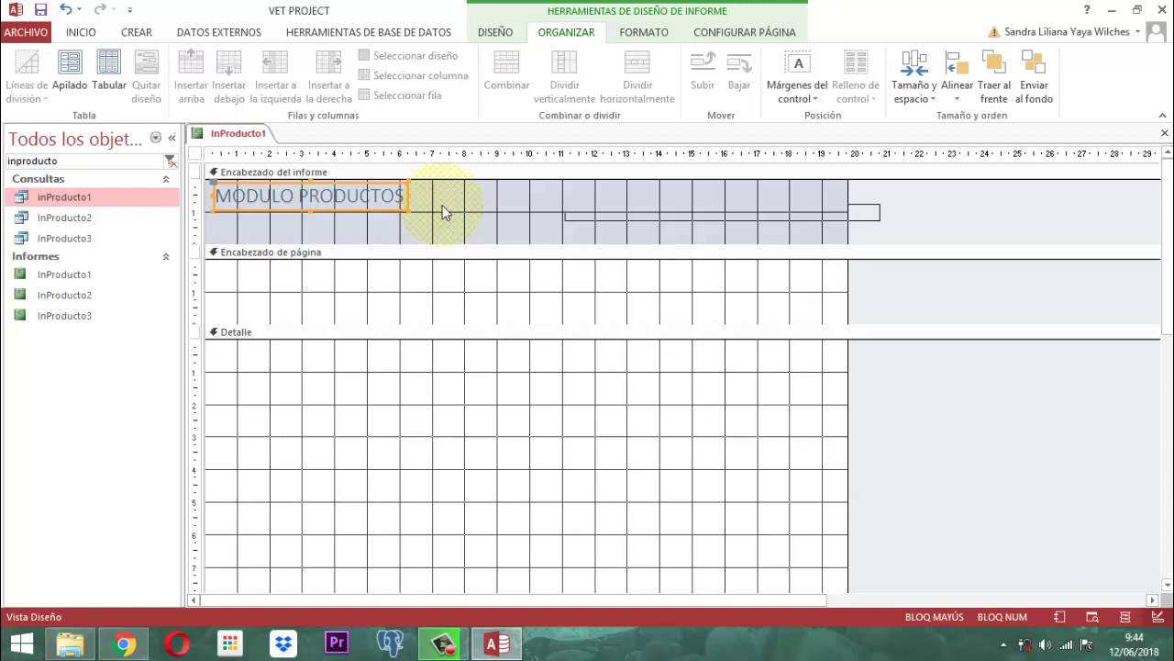
pyautogui.click(443, 212)
# - Increase the title label's height to about 1,8 cm so that it nearly fills the report header
pyautogui.click(396, 208)
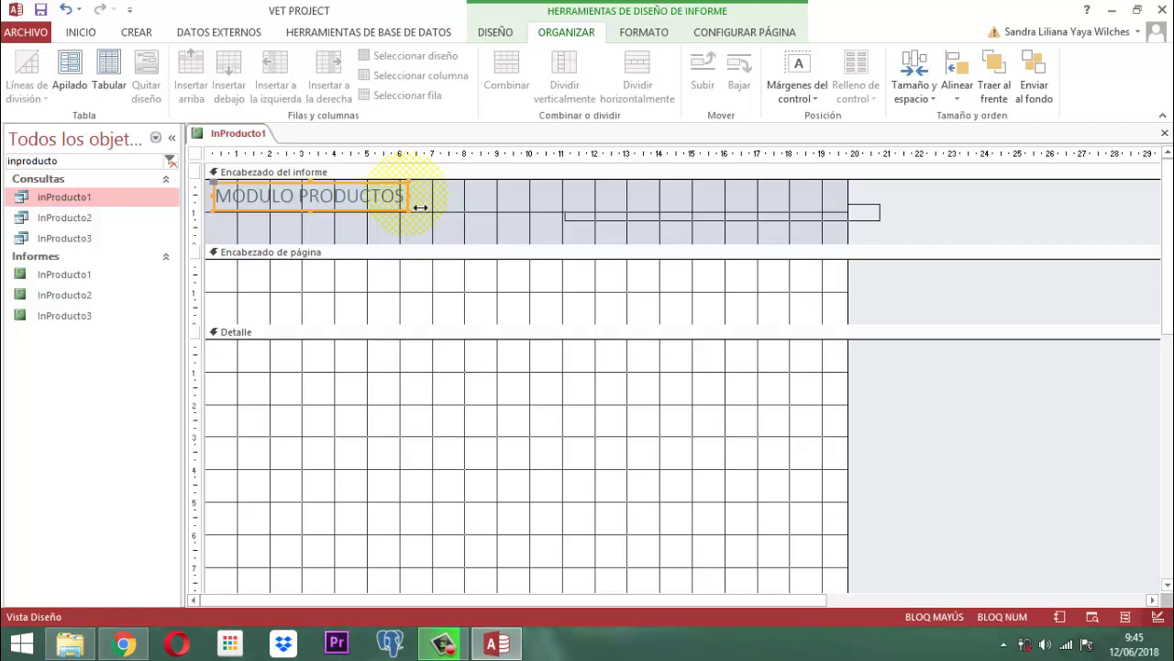
pyautogui.click(321, 225)
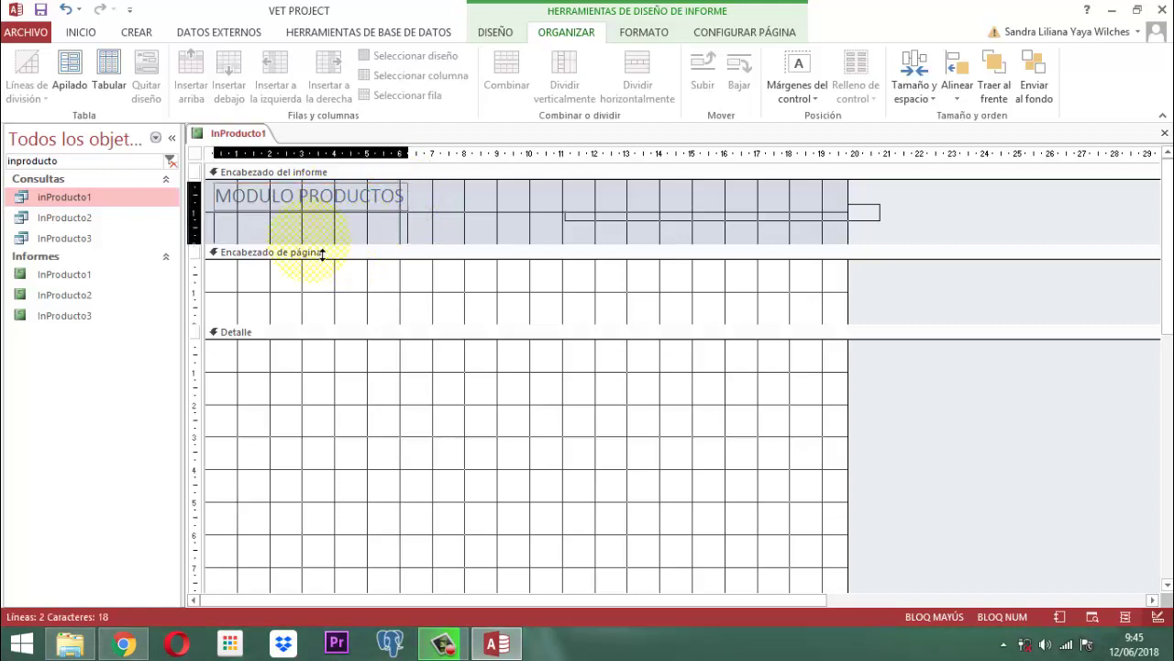
pyautogui.press('Escape')
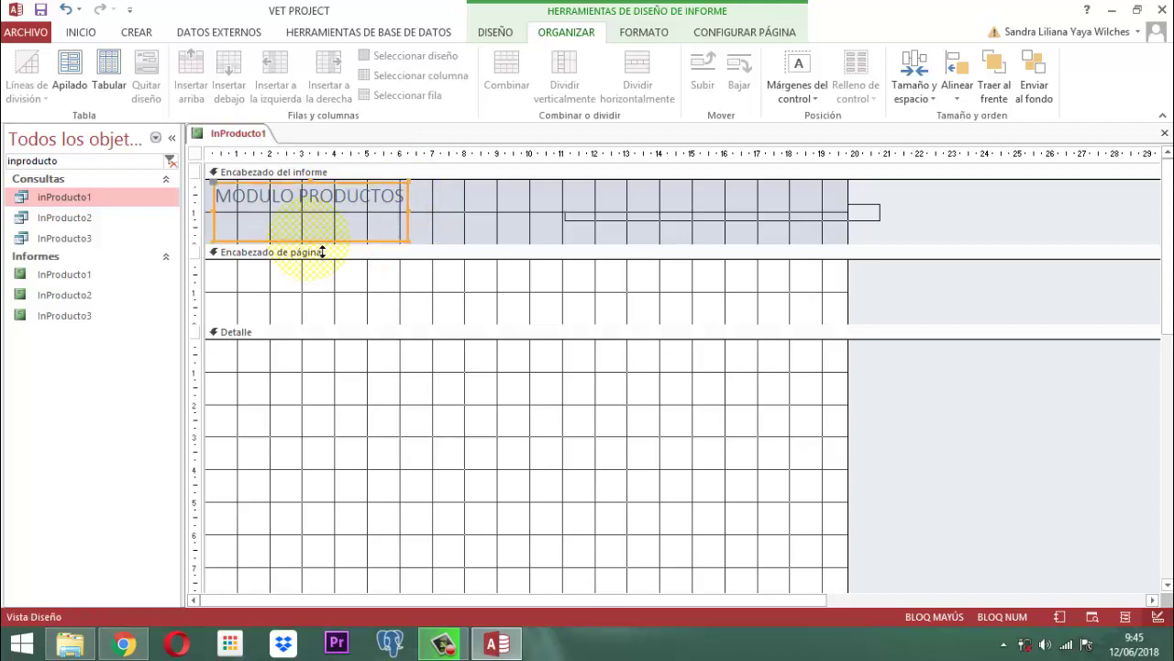
pyautogui.click(309, 196)
pyautogui.click(450, 207)
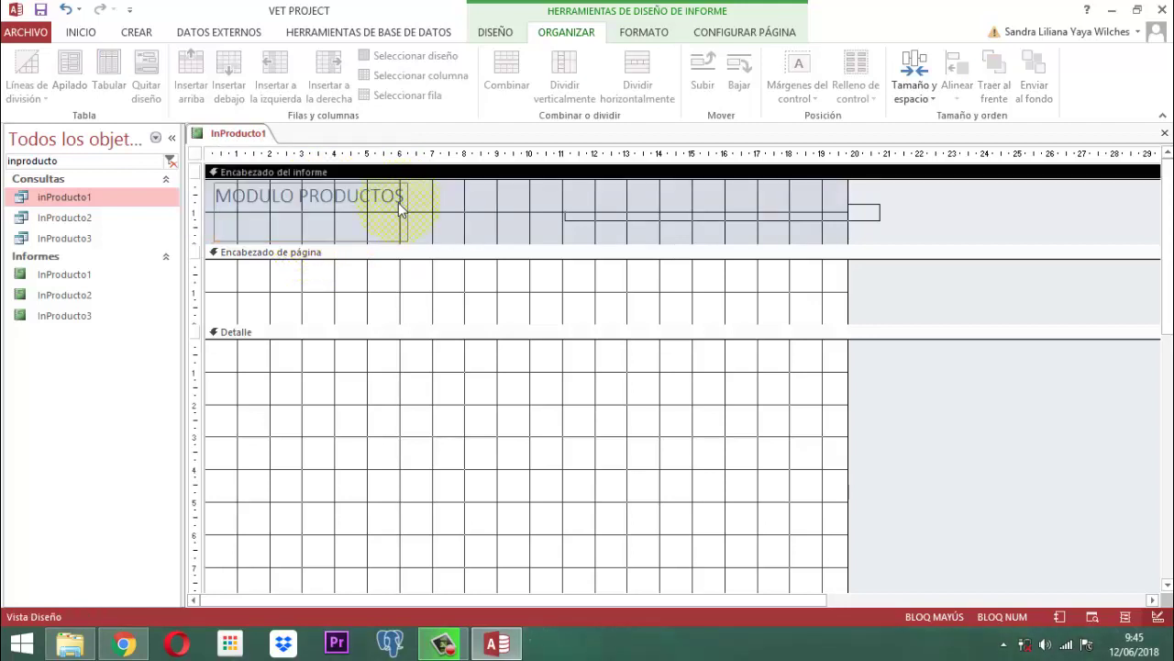
# - Set the font size of the MODULO PRODUCTOS title label to 12
pyautogui.click(399, 202)
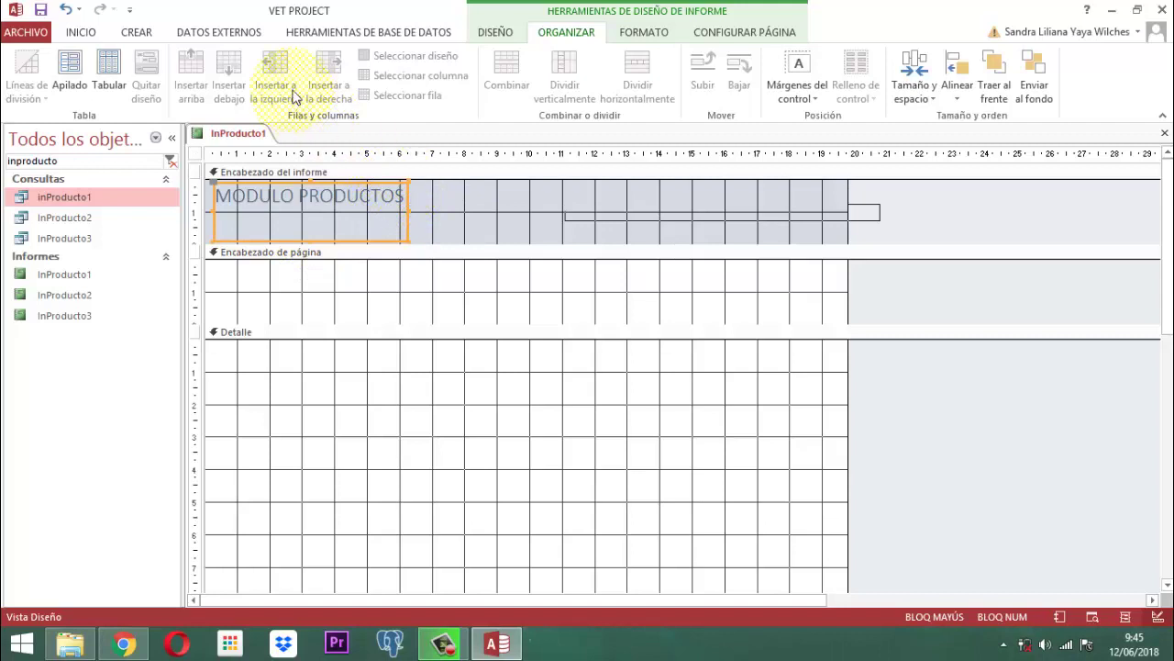
pyautogui.click(635, 32)
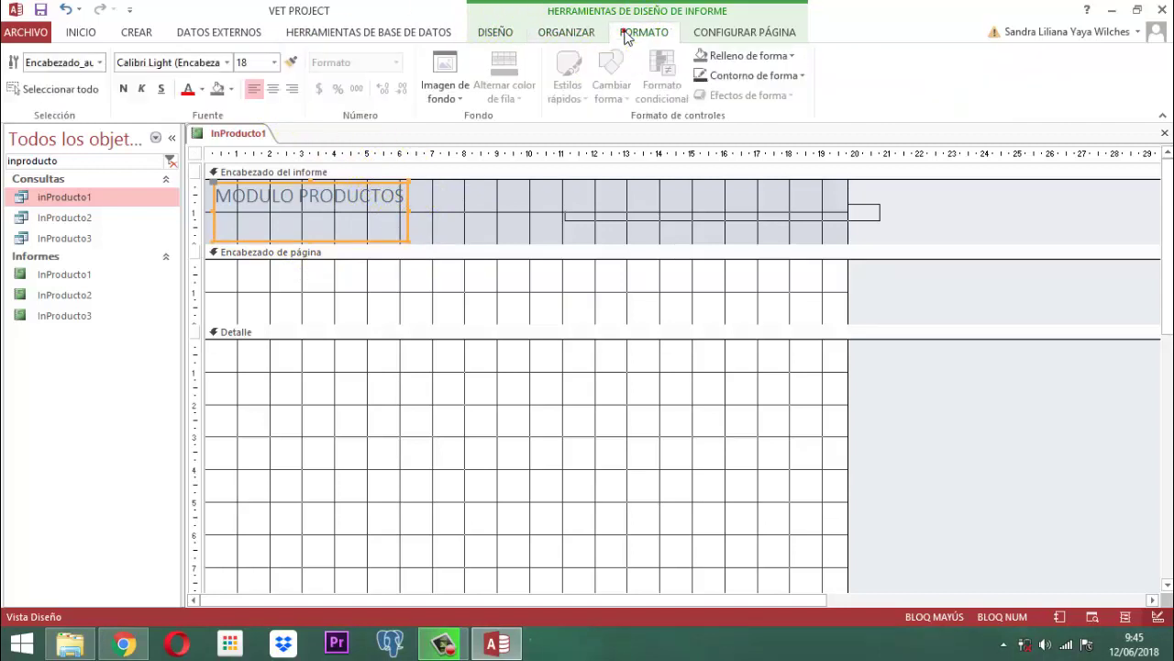
pyautogui.click(274, 62)
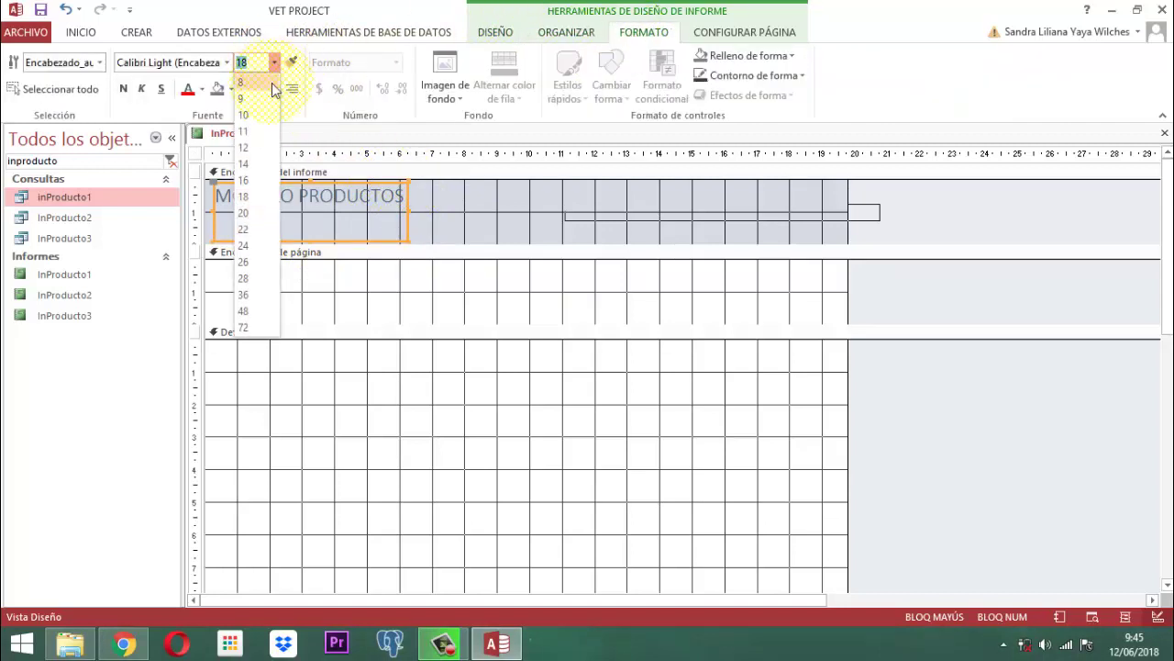
pyautogui.click(250, 148)
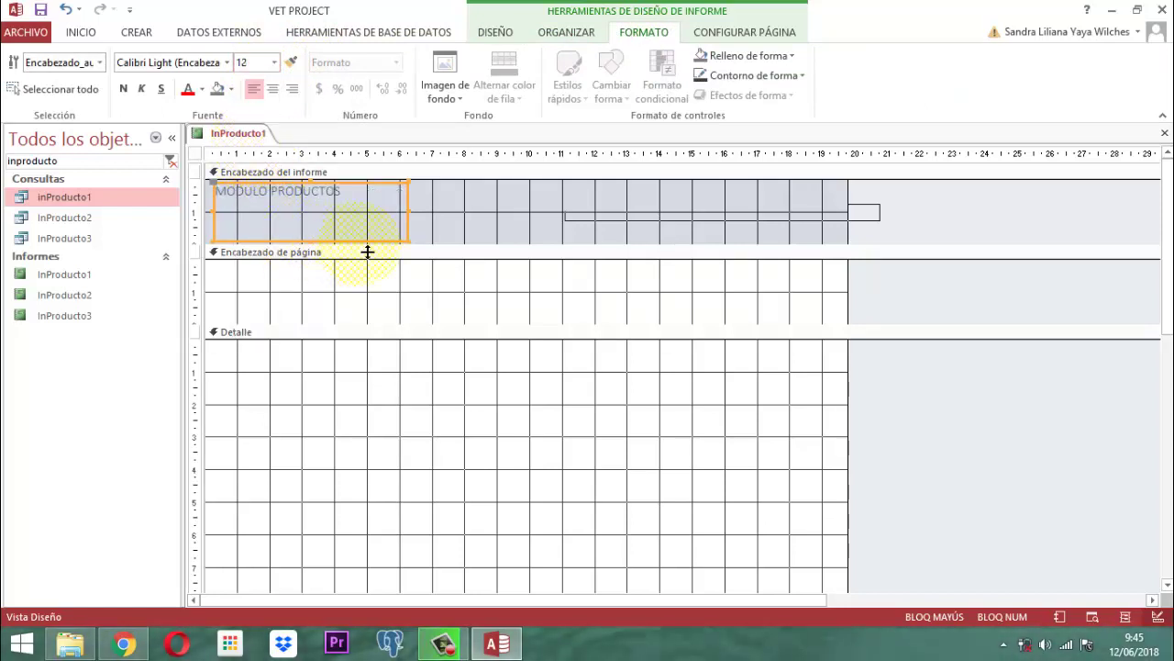
# - Add the lines "LINEA" and "CONCENTRADOS" below MODULO PRODUCTOS in the title label
pyautogui.click(367, 194)
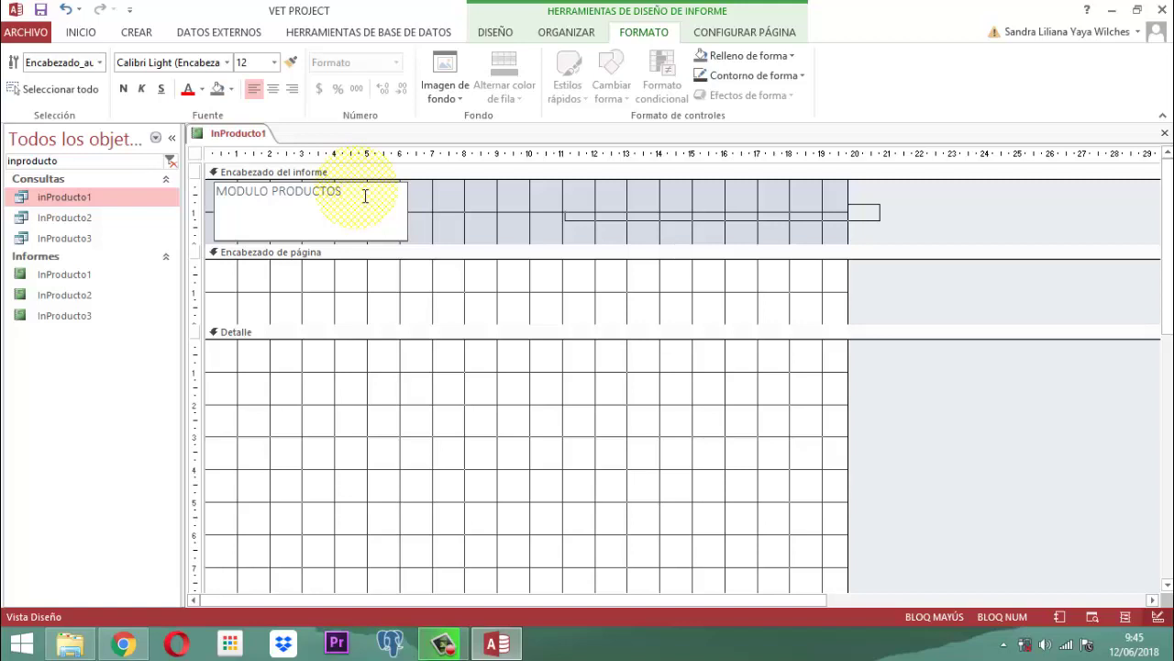
pyautogui.write('LINEA ')
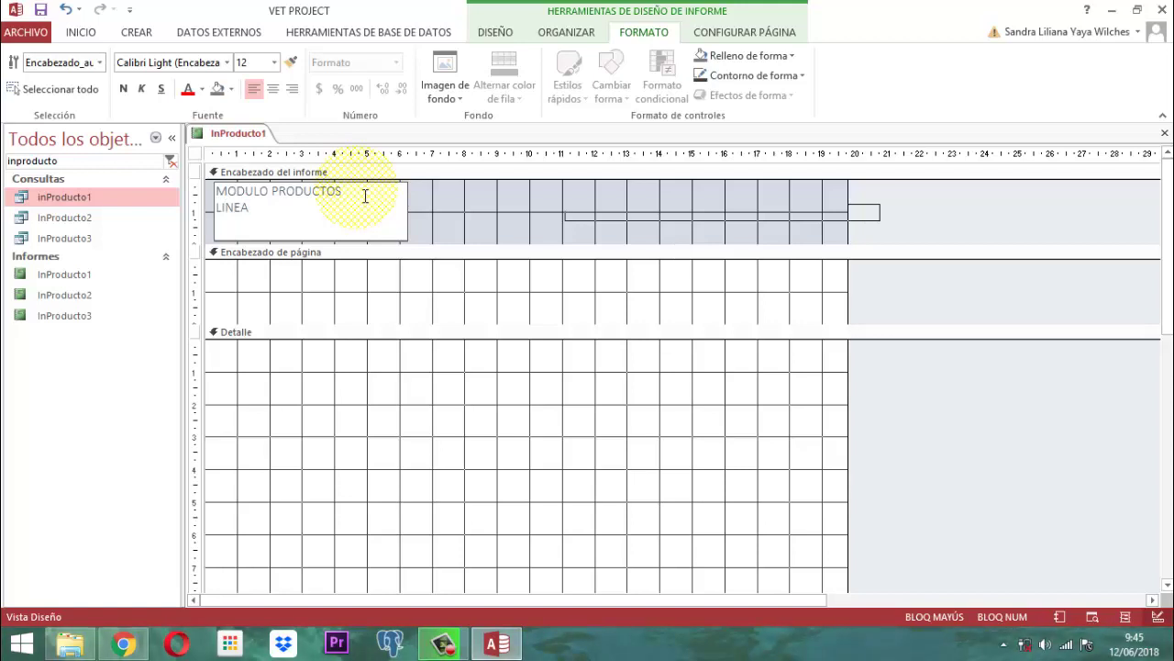
pyautogui.write('CONCENTRADOS')
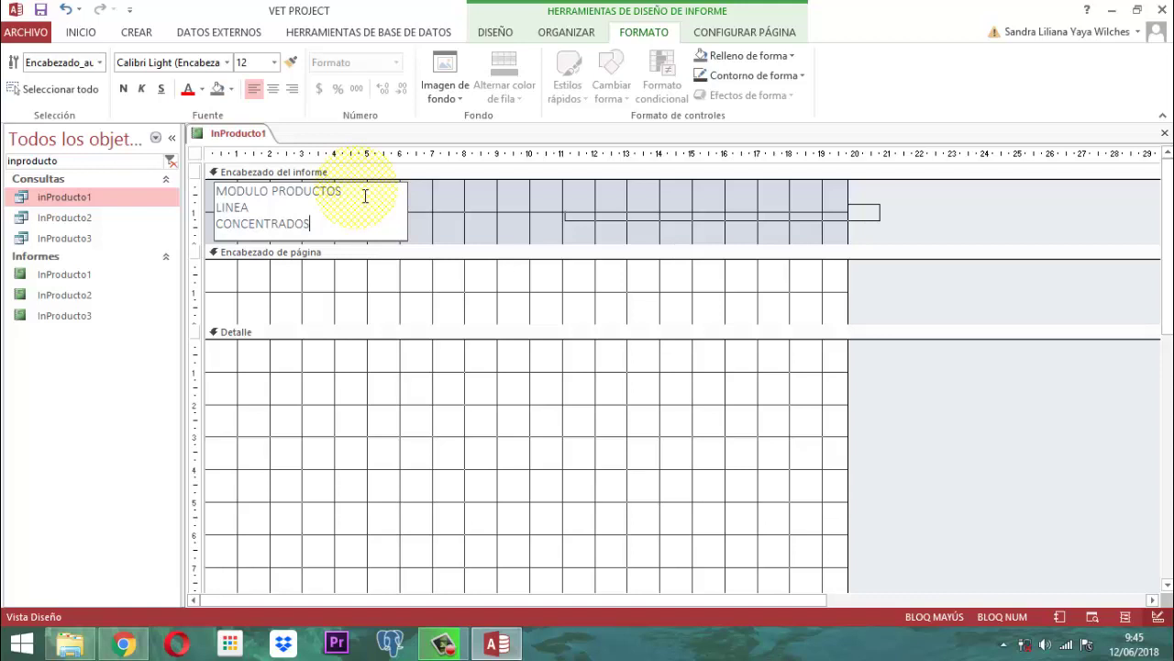
pyautogui.click(917, 220)
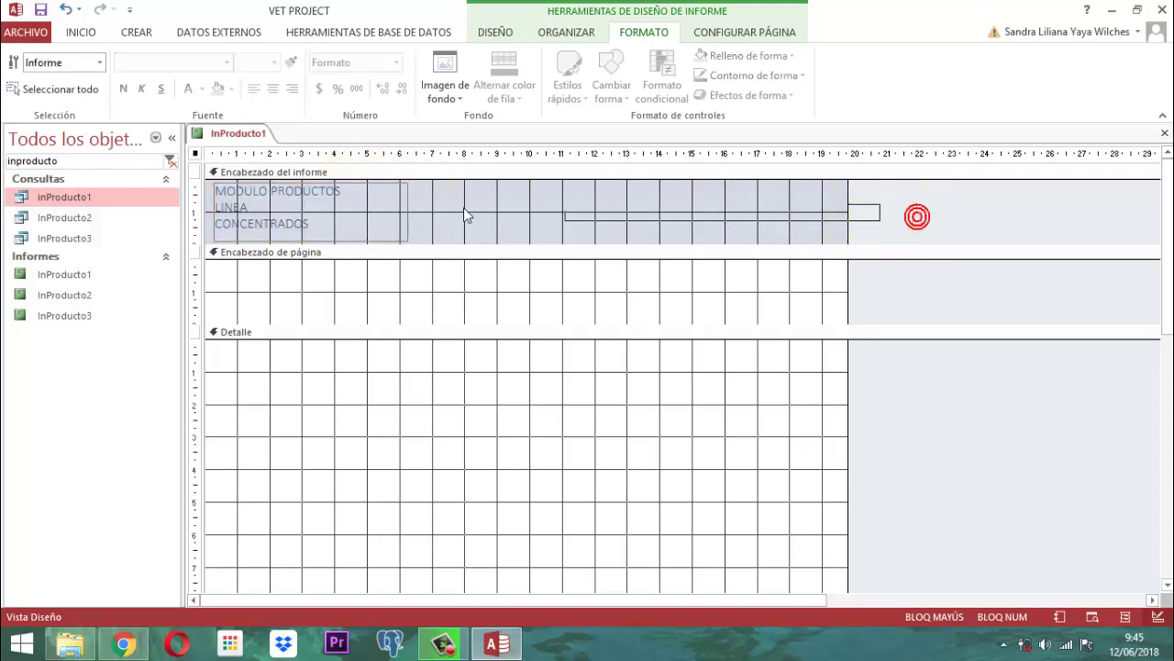
# - Center the title label's text, make it bold and set its font color to black
pyautogui.click(365, 228)
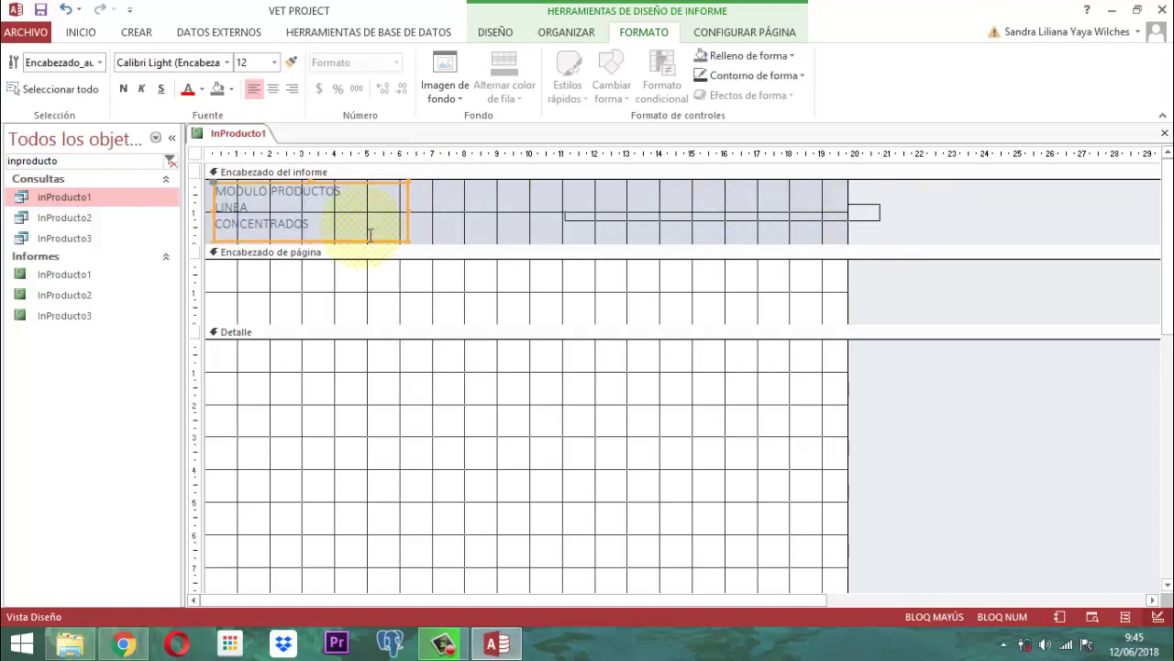
pyautogui.click(274, 90)
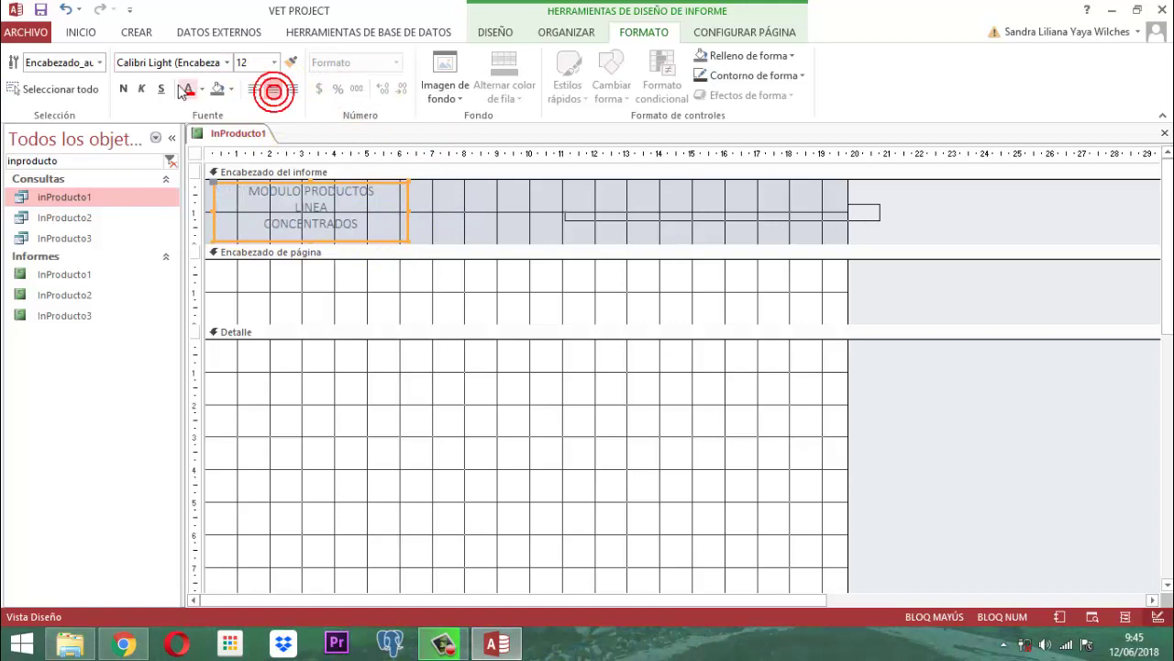
pyautogui.click(123, 88)
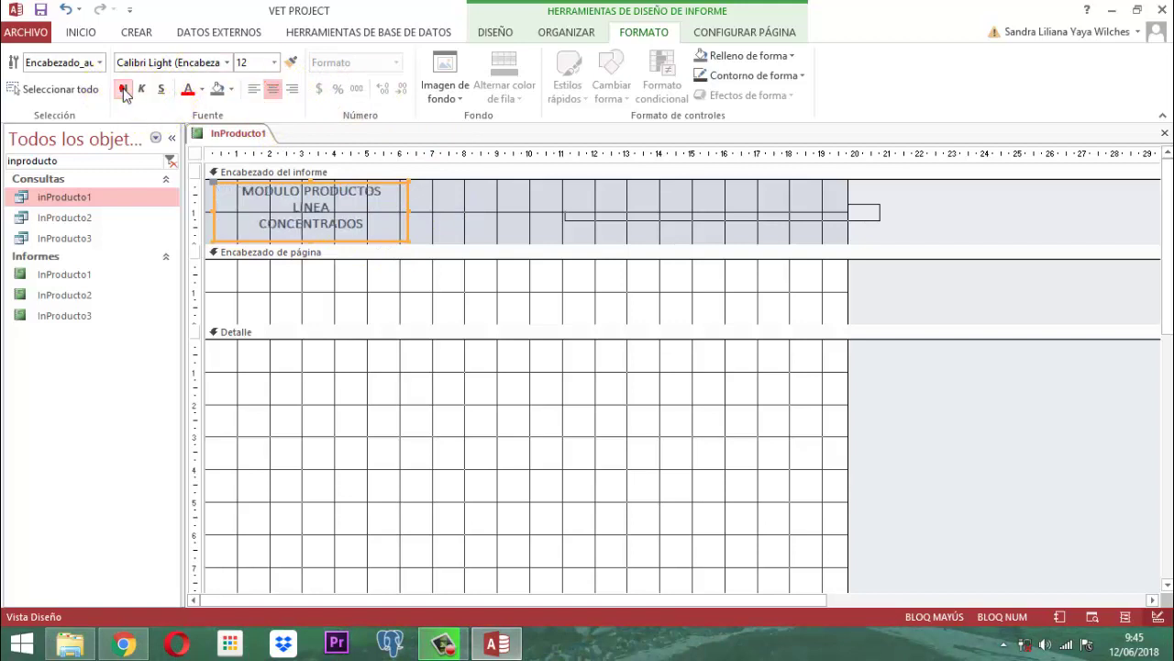
pyautogui.click(203, 89)
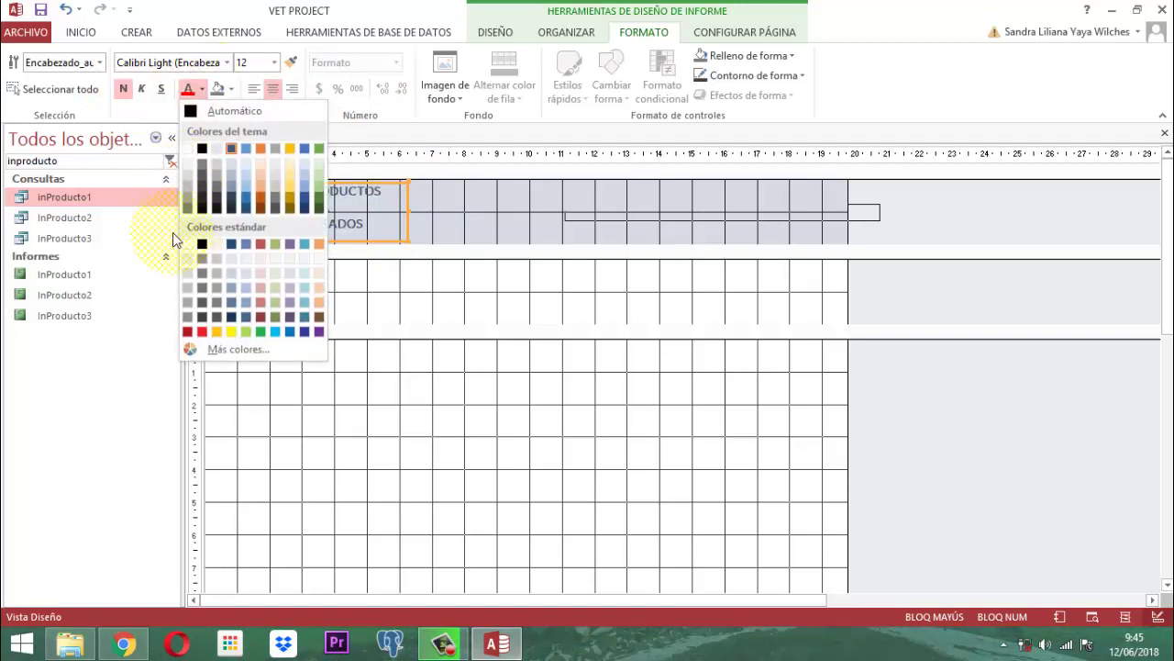
pyautogui.click(202, 149)
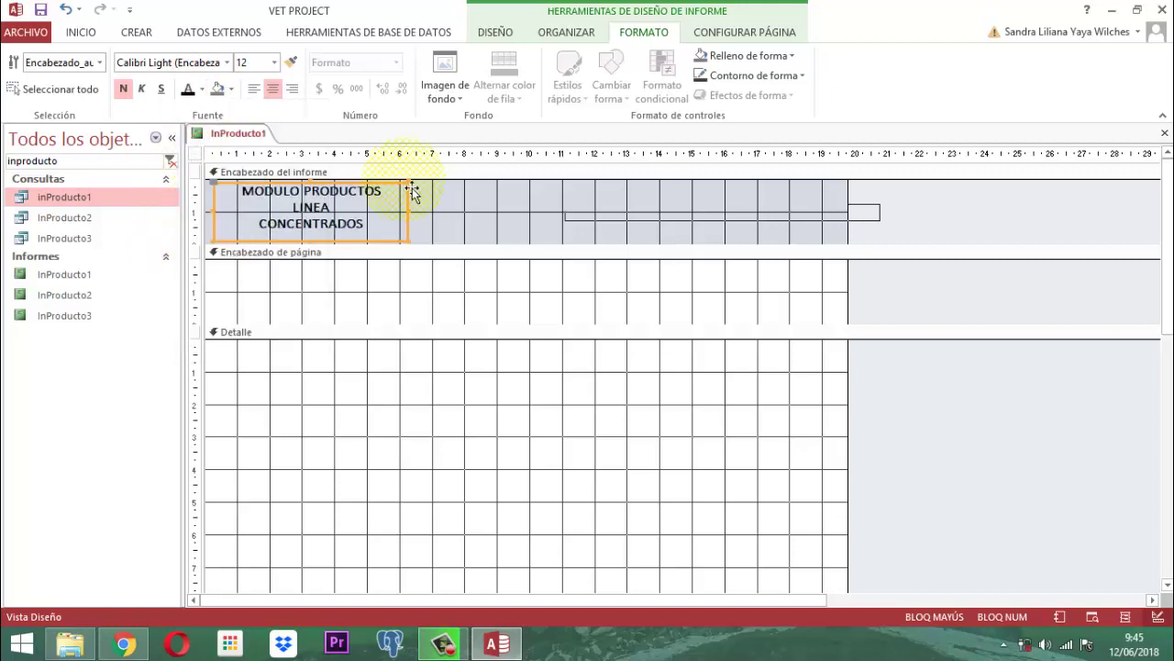
pyautogui.click(468, 224)
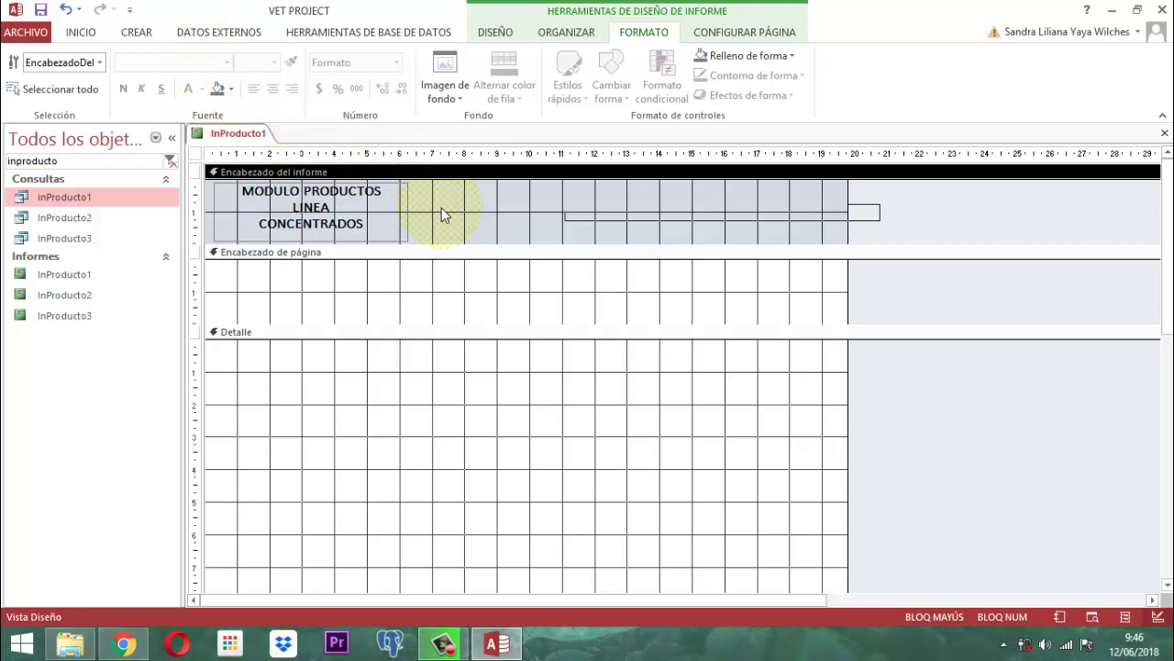
# - Set the background color of the report header section to white
pyautogui.click(234, 89)
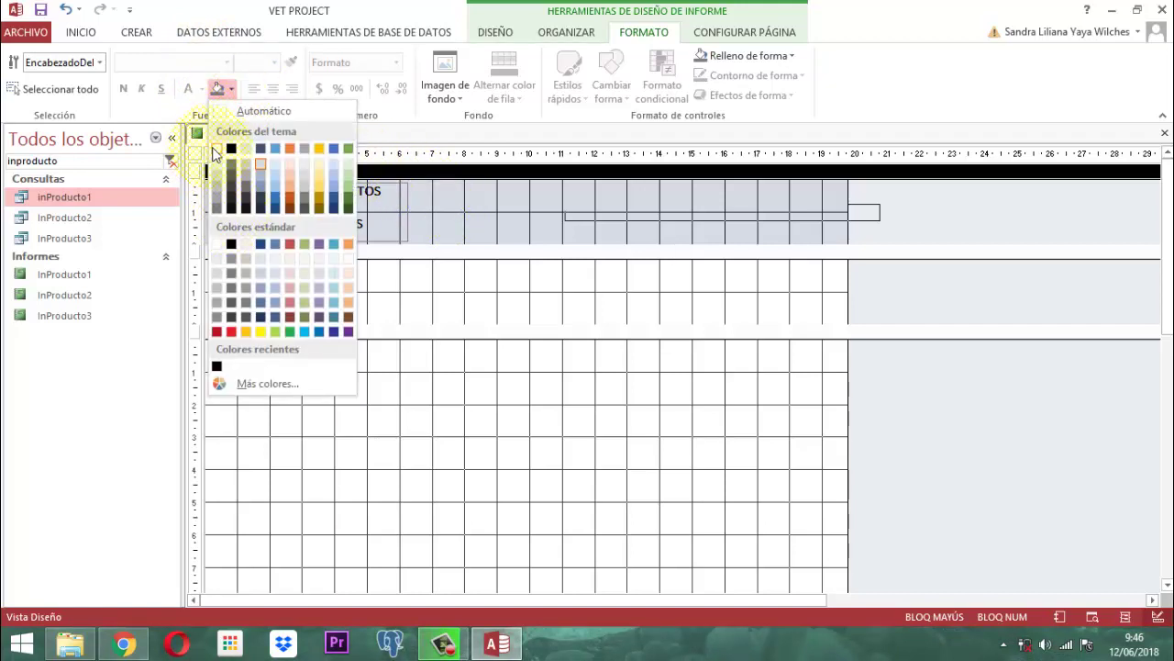
pyautogui.click(217, 150)
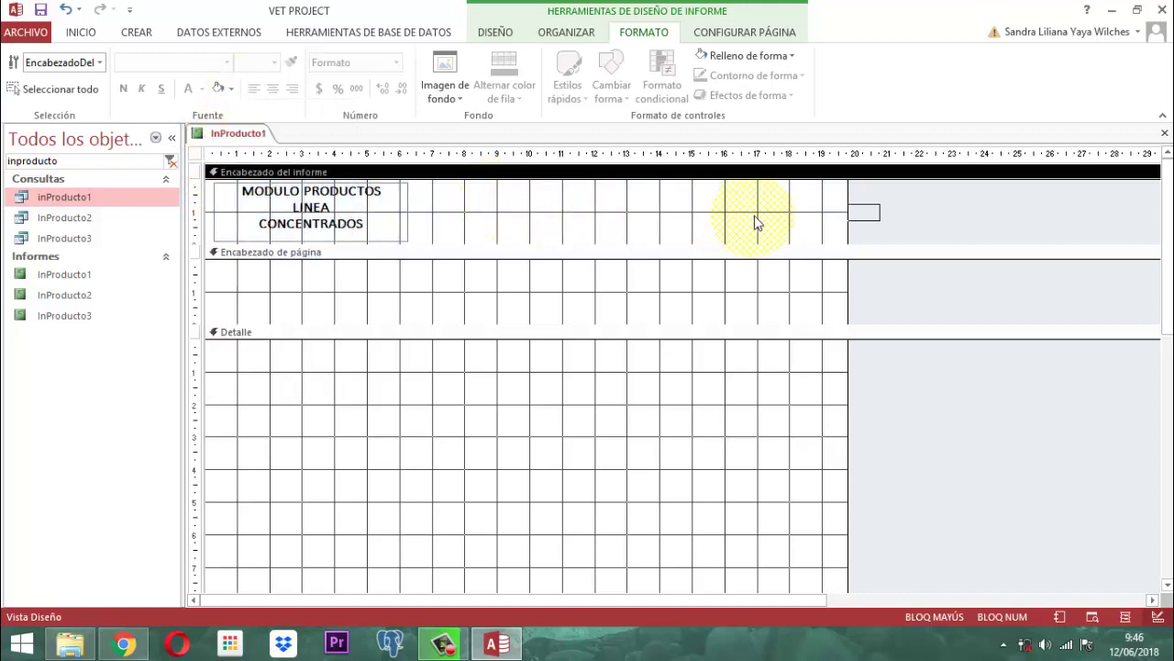
pyautogui.click(679, 213)
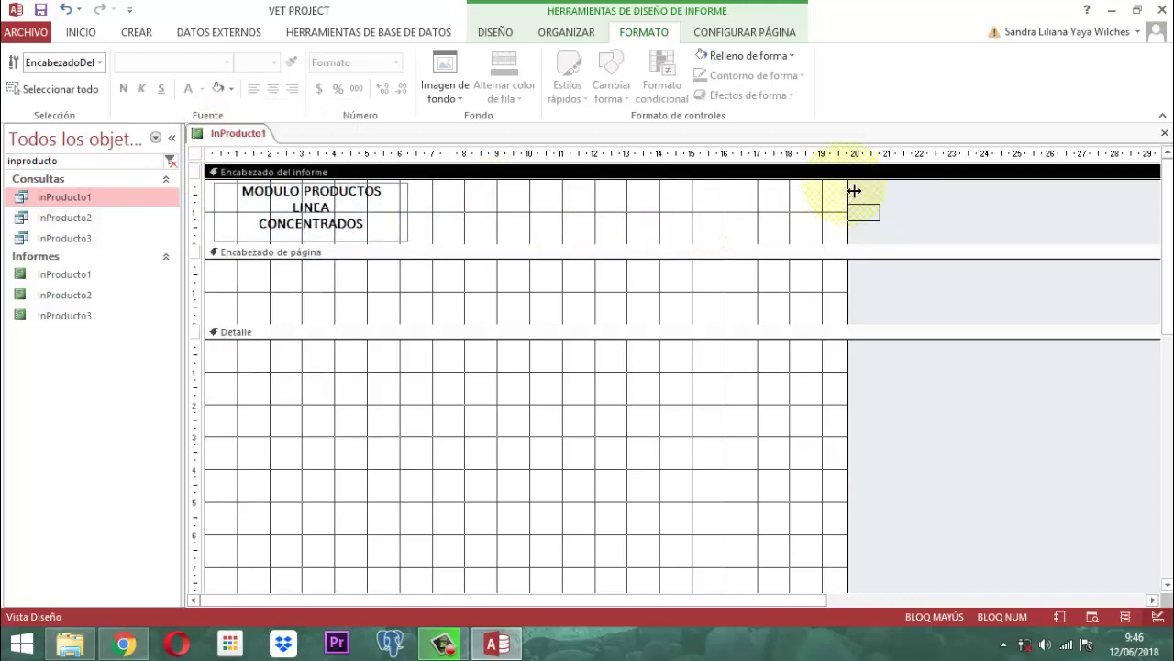
# - Narrow the report to about 9 cm and collapse the page header section to zero height
pyautogui.moveTo(854, 191); pyautogui.dragTo(501, 235)
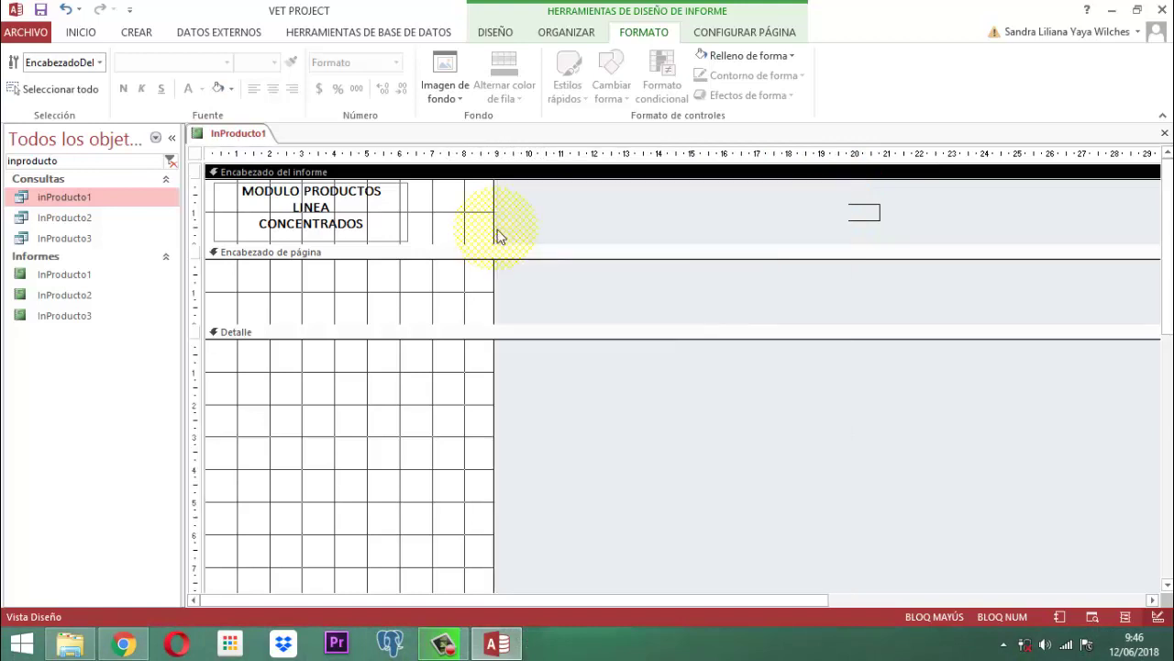
pyautogui.click(517, 225)
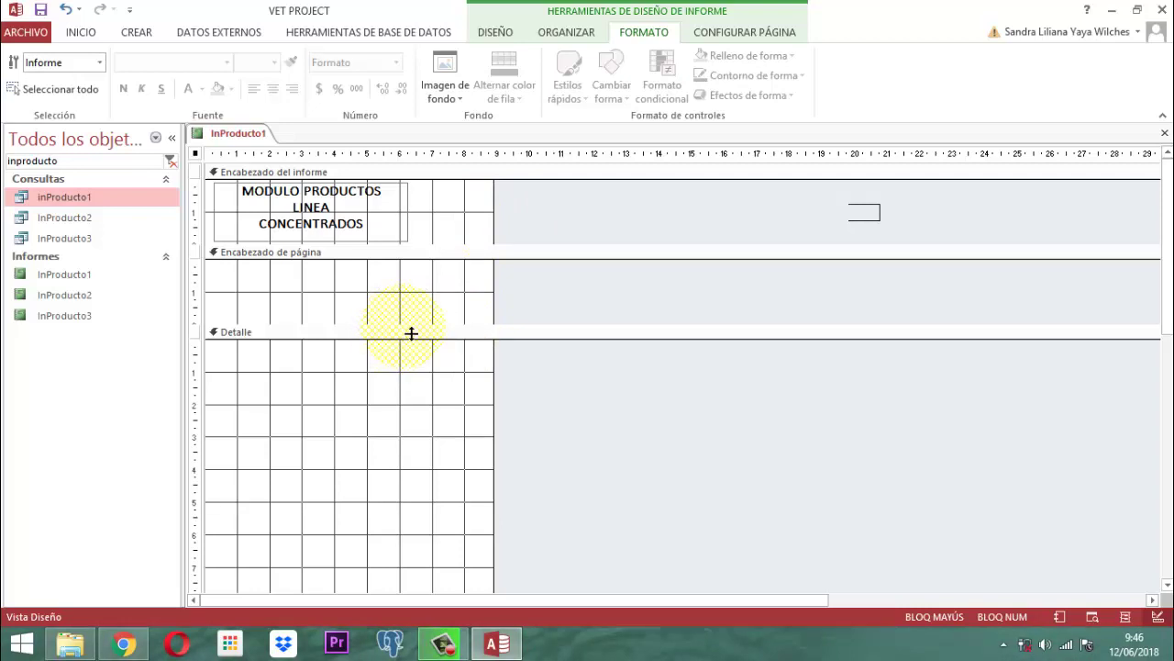
pyautogui.moveTo(411, 332); pyautogui.dragTo(410, 258)
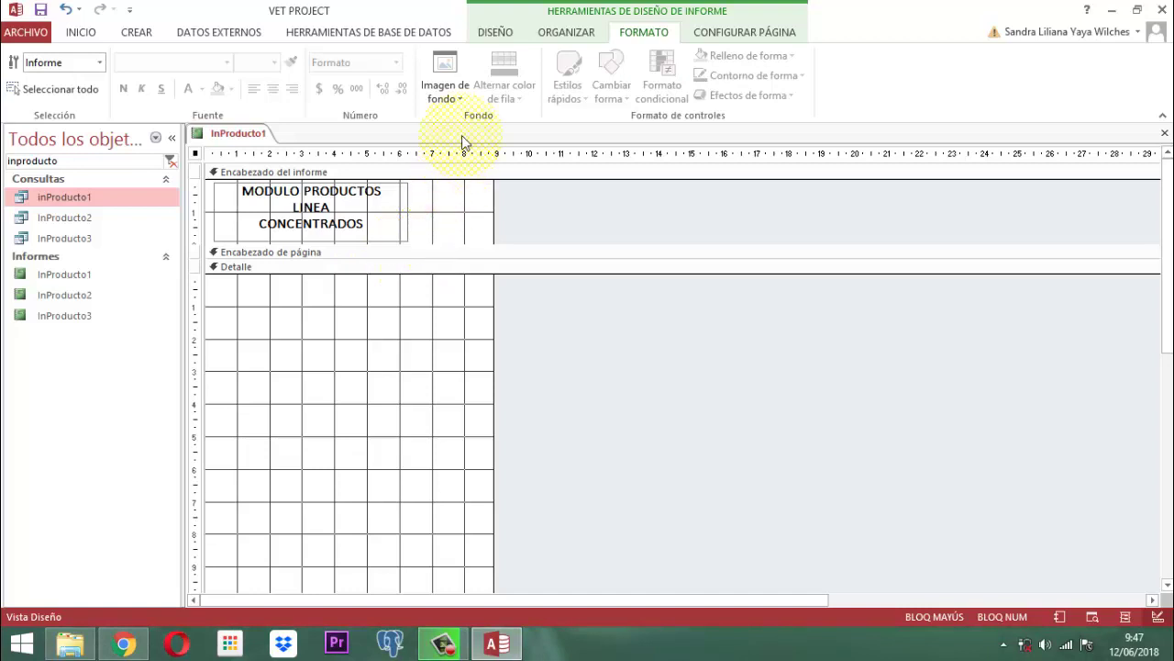
# - Draw a rectangle about 8,4 cm wide and 5,8 cm high in the Detail section, nearly spanning the report's width
pyautogui.click(499, 34)
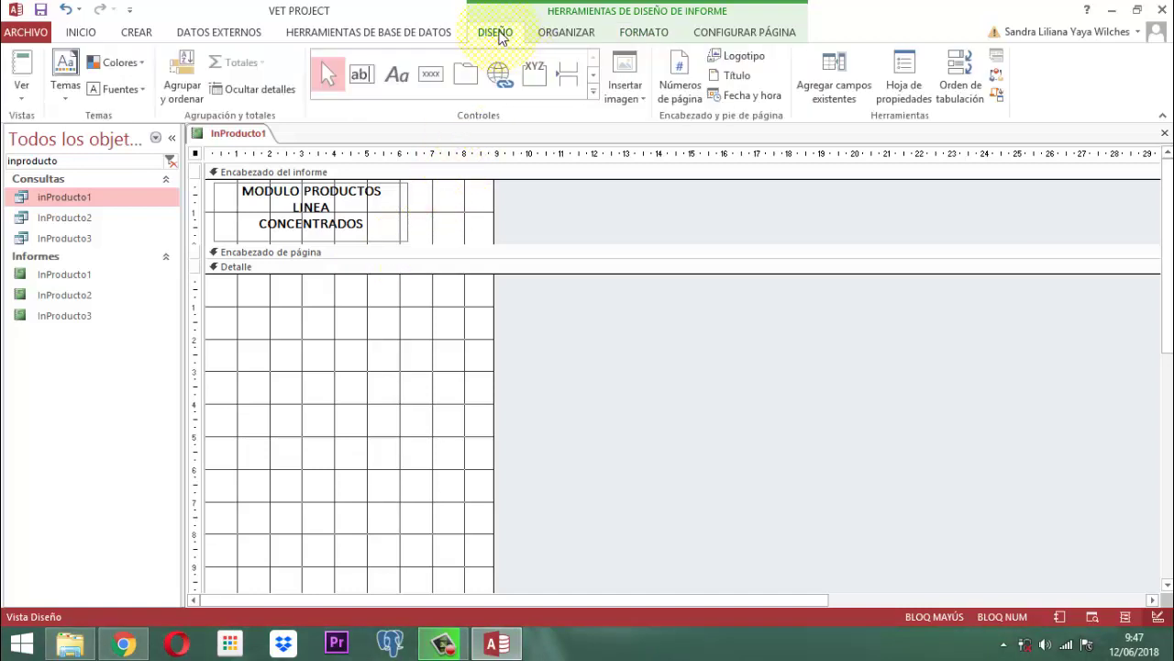
pyautogui.click(592, 92)
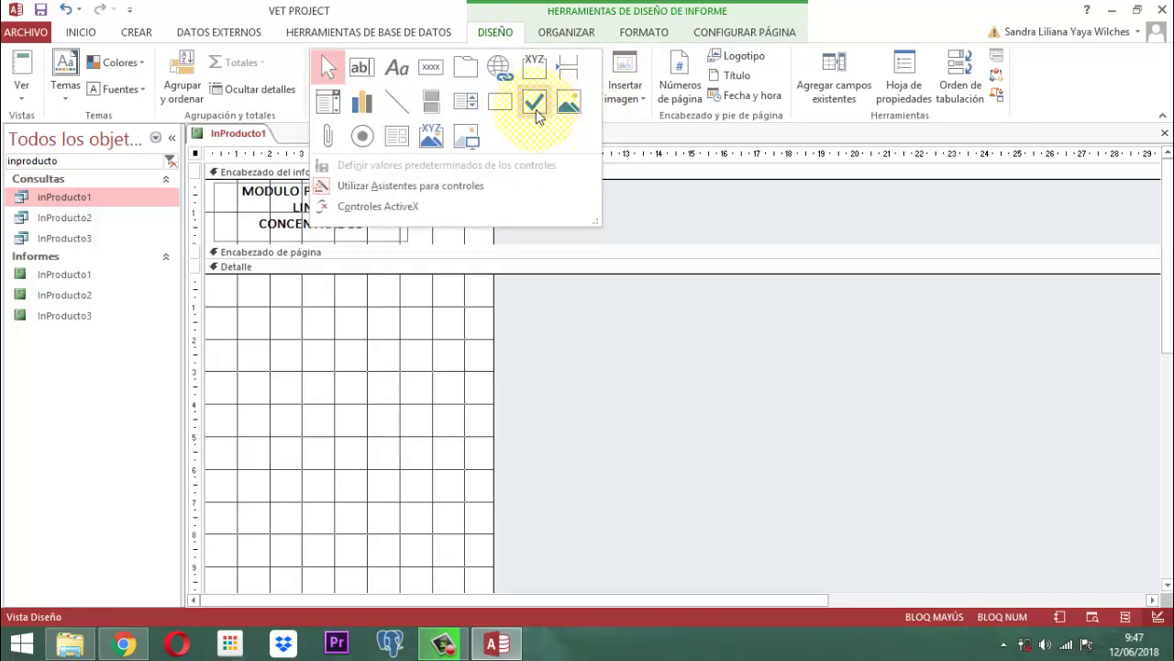
pyautogui.click(501, 102)
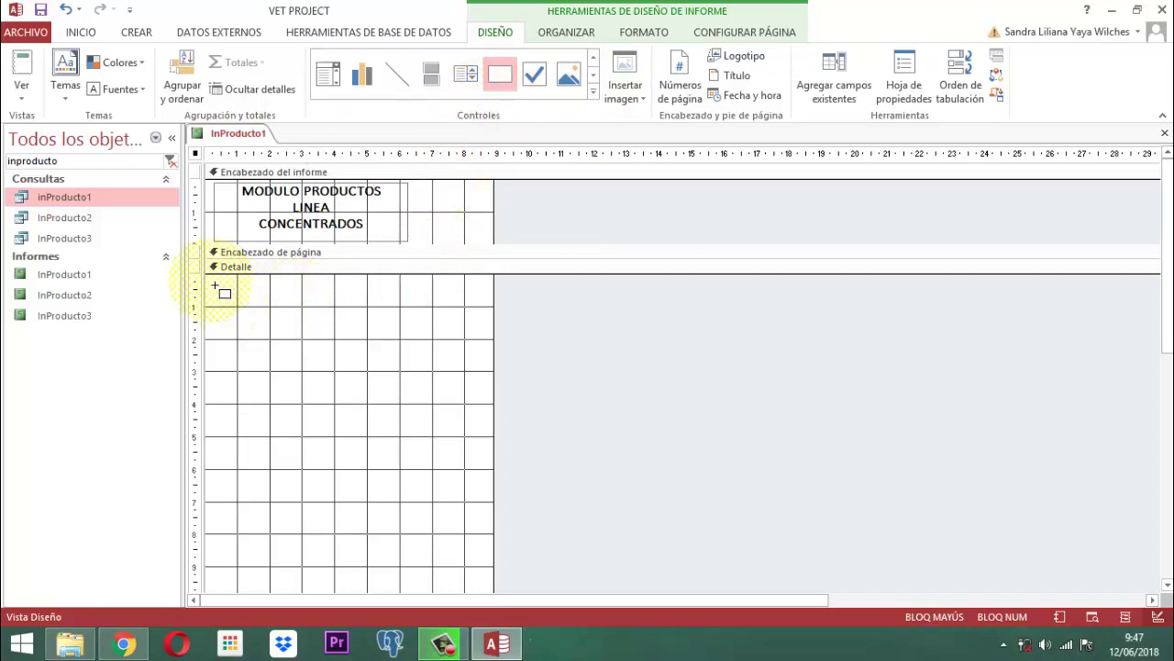
pyautogui.moveTo(212, 281); pyautogui.dragTo(490, 471)
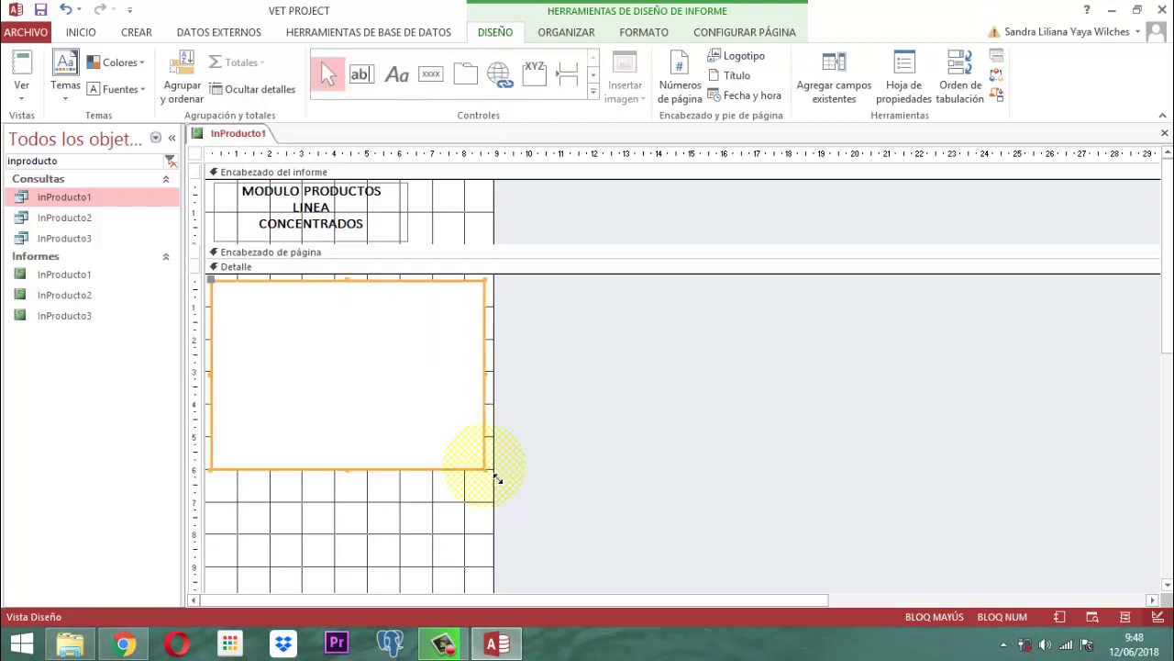
pyautogui.click(565, 412)
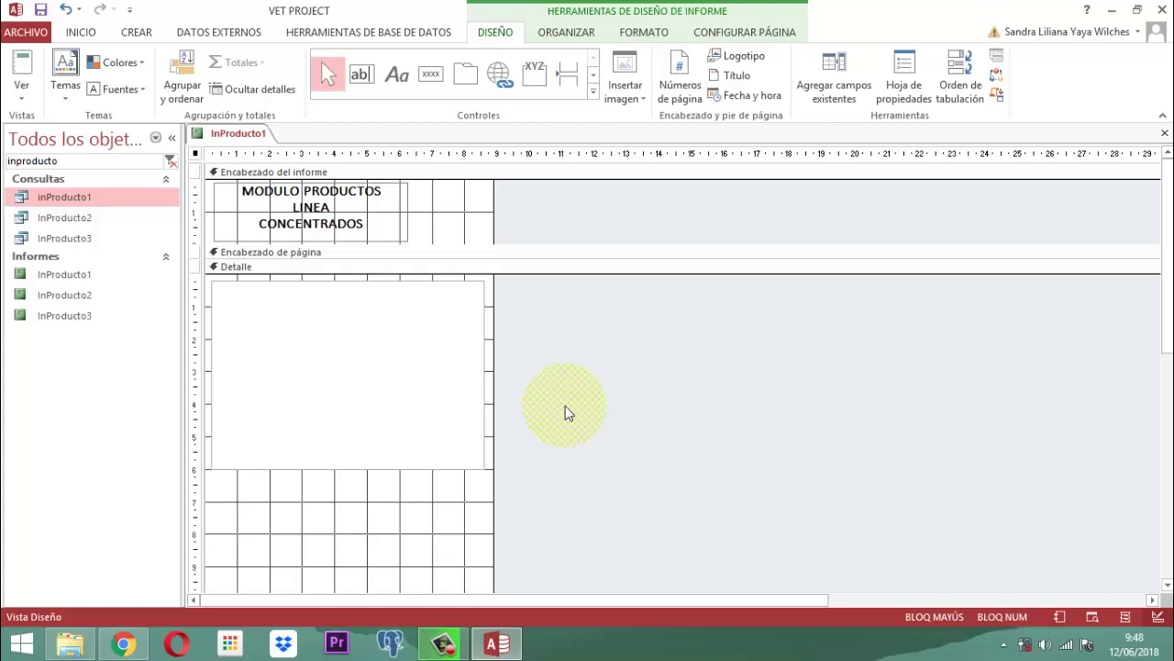
# - Shorten the Detail section to about 6 cm, just below the rectangle, and collapse the page footer section to zero height
pyautogui.scroll(-2, 567, 406)
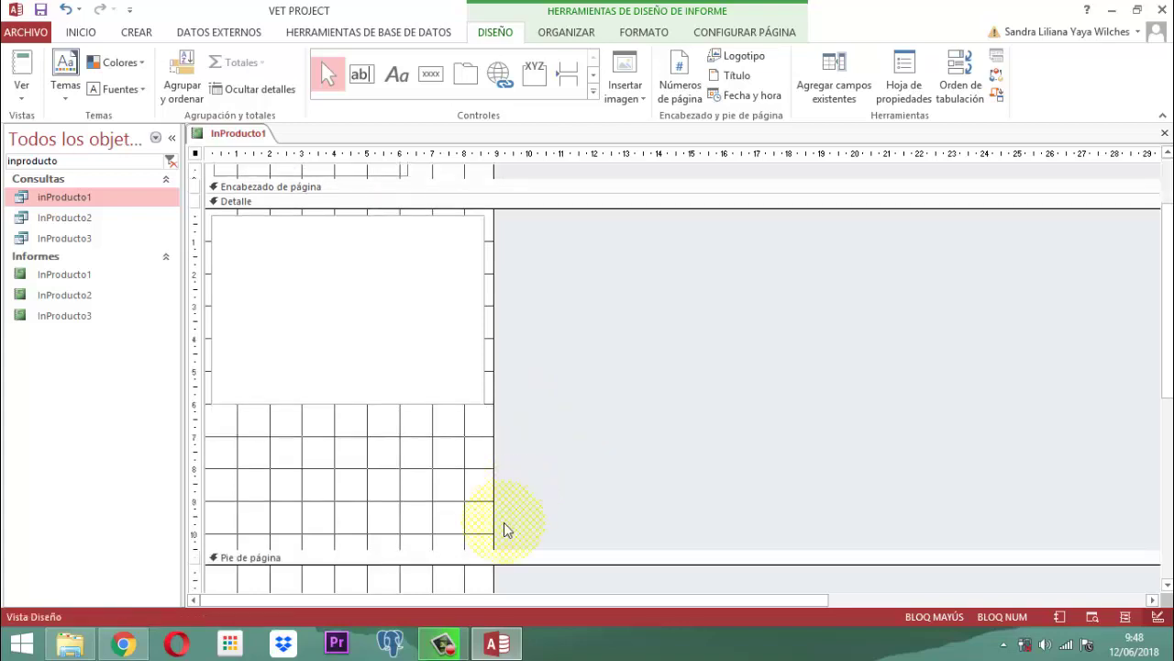
pyautogui.moveTo(484, 559); pyautogui.dragTo(500, 415)
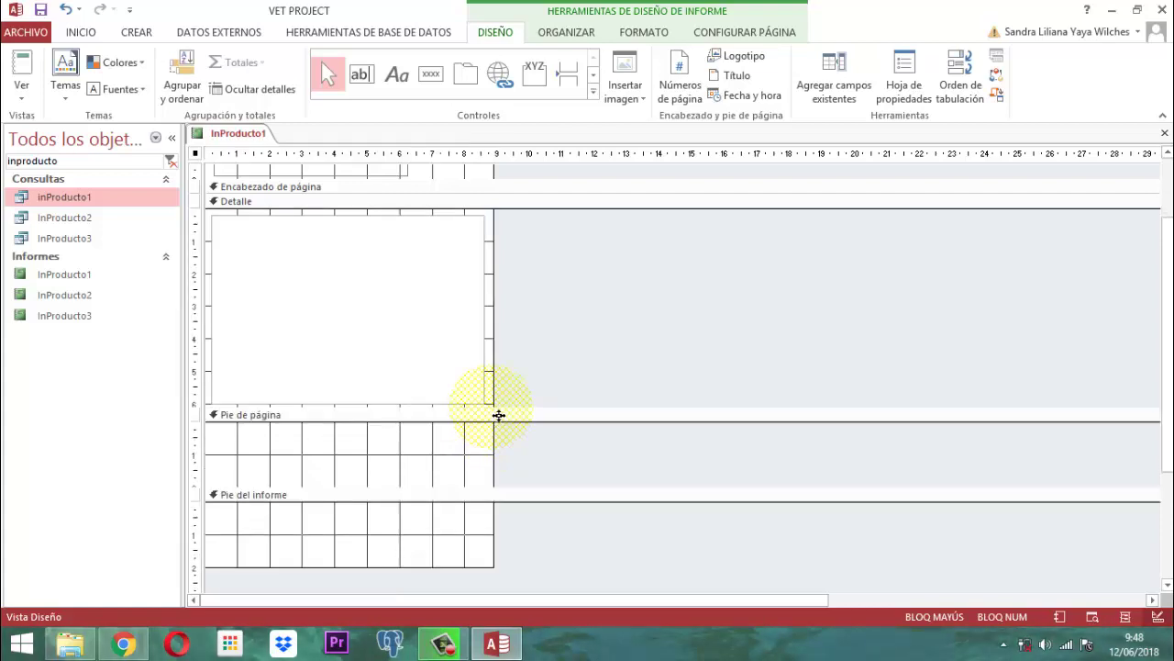
pyautogui.click(389, 492)
pyautogui.moveTo(390, 494); pyautogui.dragTo(402, 424)
pyautogui.scroll(2, 527, 378)
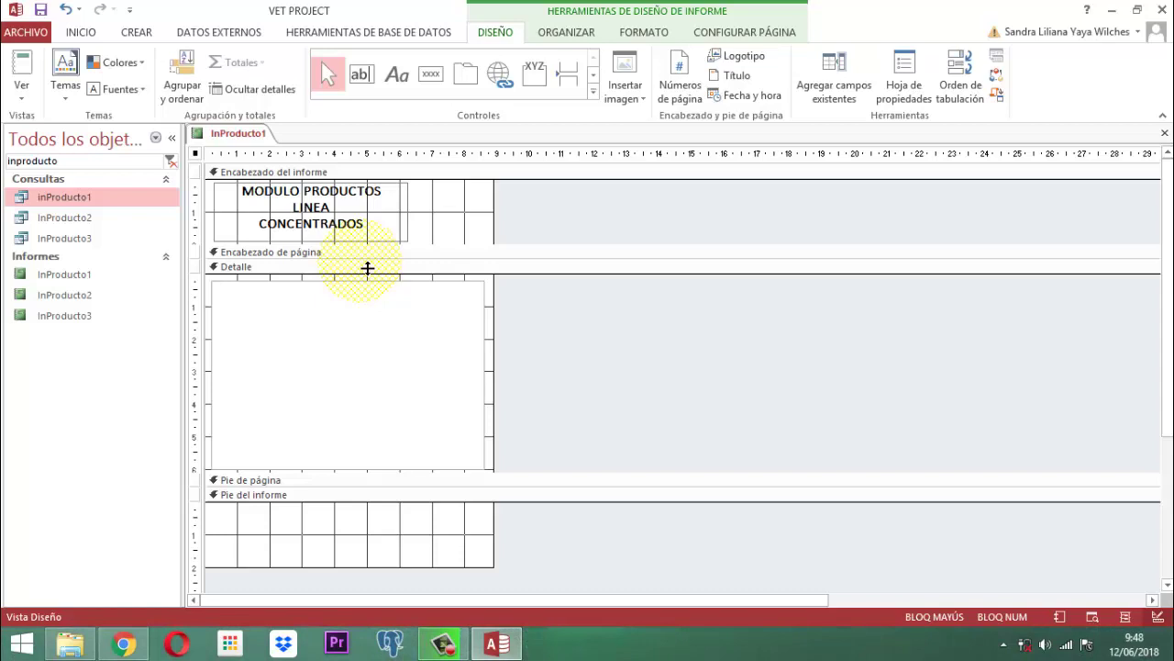
# - Add the IMAPRODUCTO field inside the Detail rectangle and place its label above the image control
pyautogui.click(855, 103)
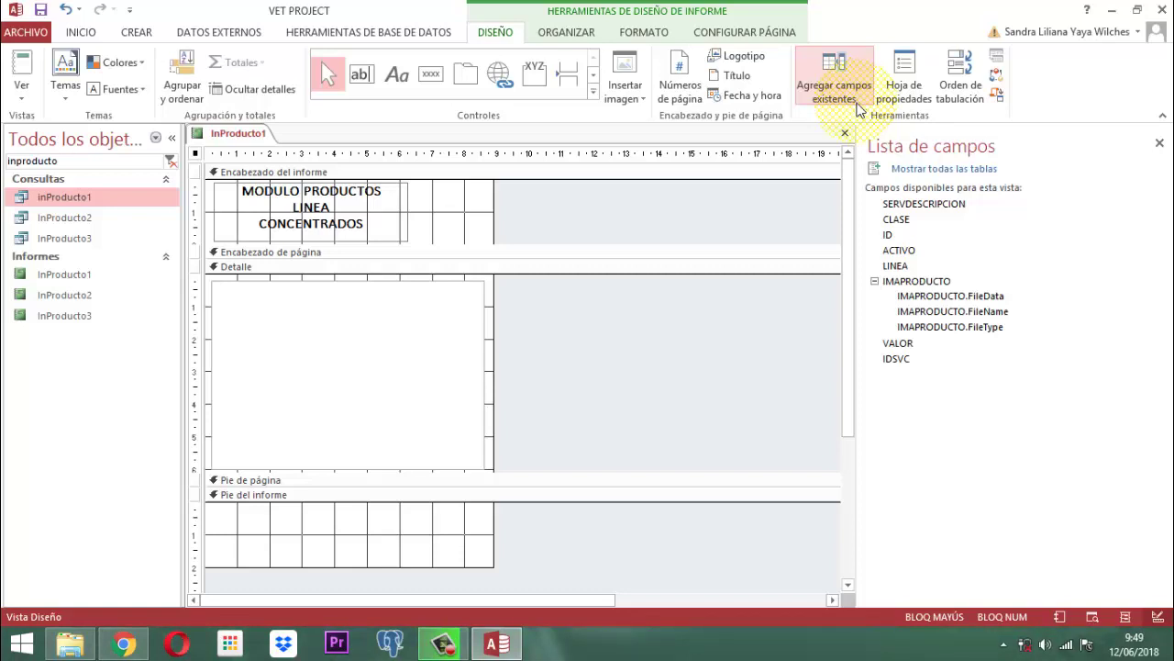
pyautogui.click(911, 282)
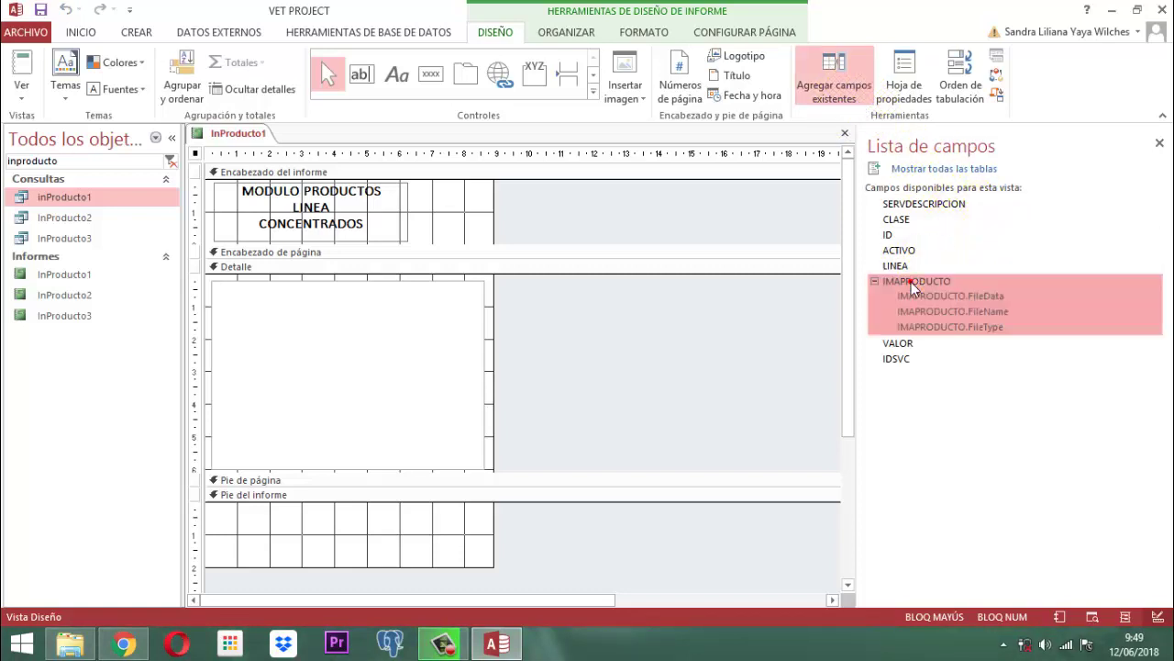
pyautogui.moveTo(911, 281); pyautogui.dragTo(335, 319)
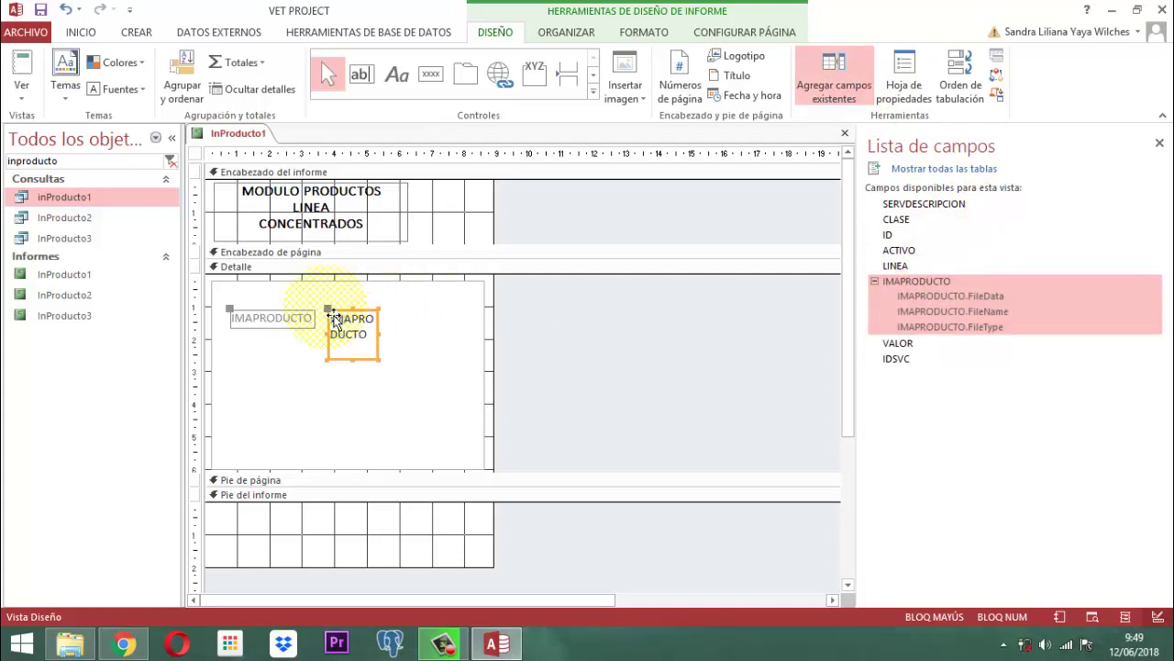
pyautogui.moveTo(235, 316); pyautogui.dragTo(291, 322)
pyautogui.click(339, 325)
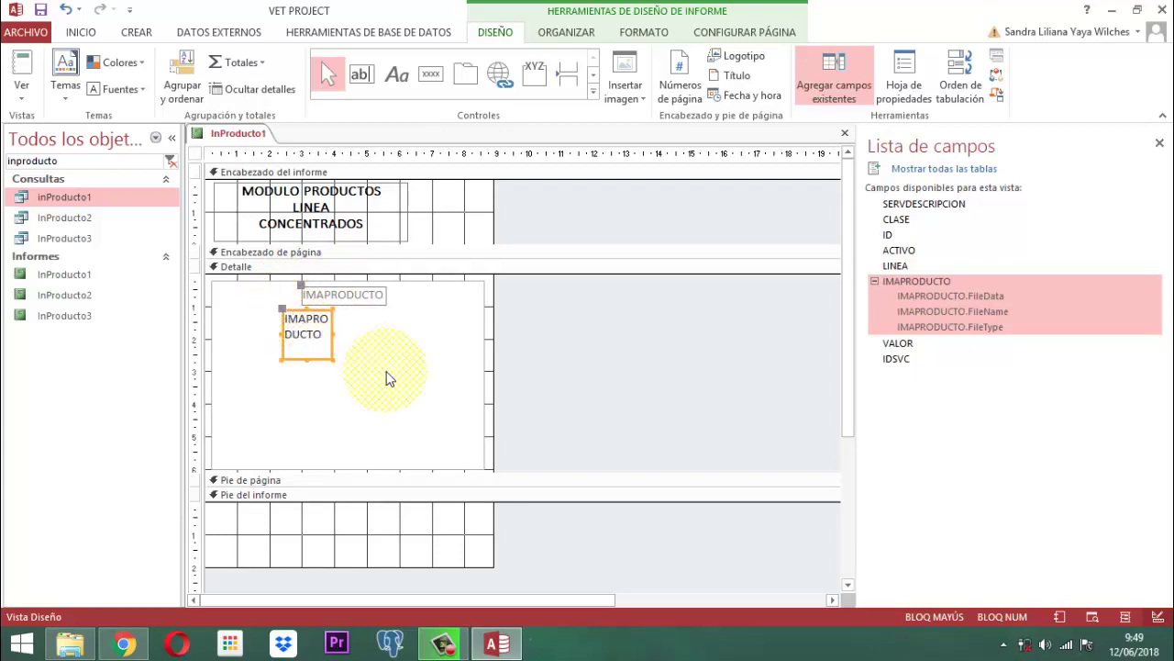
pyautogui.click(363, 347)
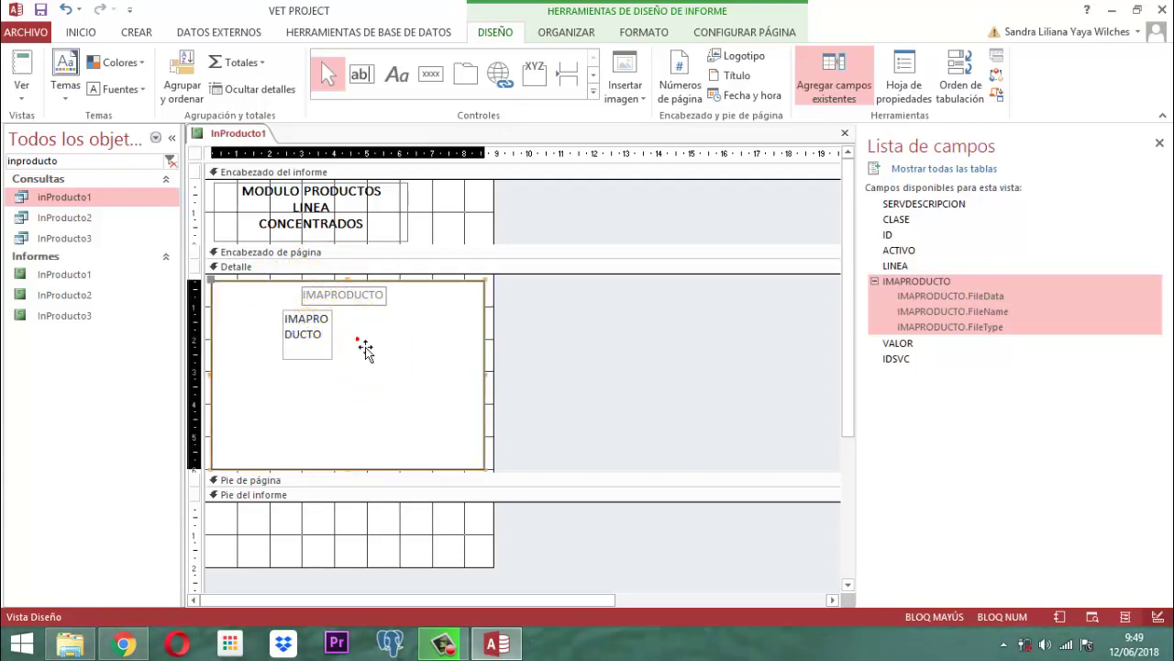
pyautogui.click(328, 332)
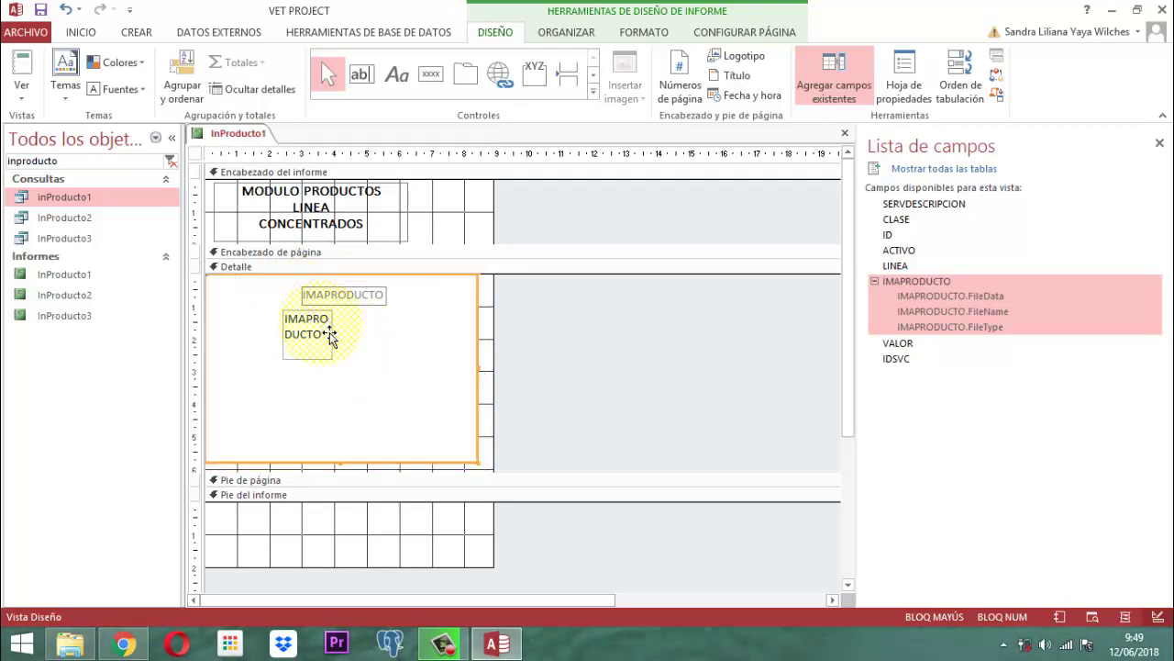
pyautogui.moveTo(331, 337); pyautogui.dragTo(348, 340)
pyautogui.click(602, 344)
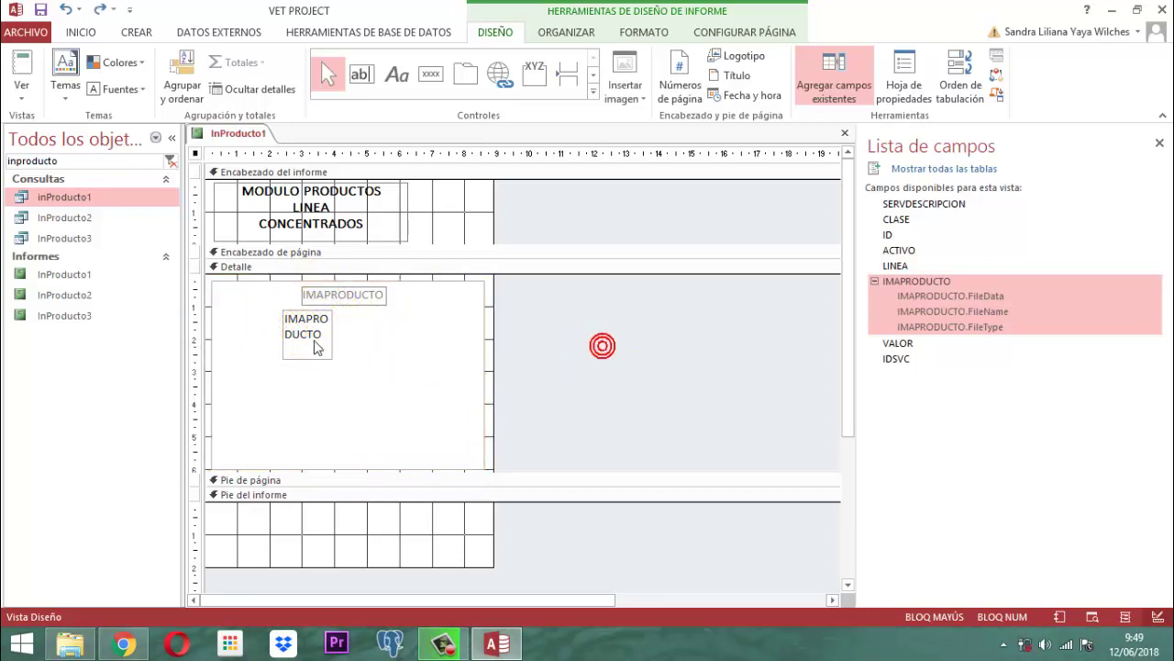
# - Align the IMAPRODUCTO label and its image control along their left edges
pyautogui.click(318, 336)
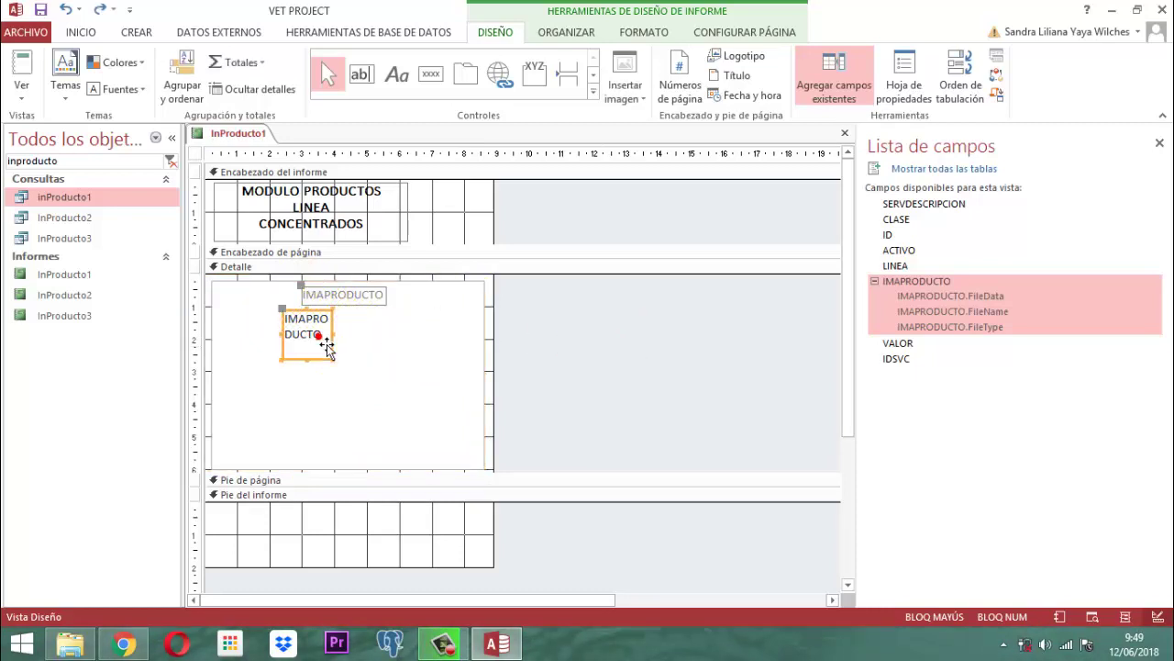
pyautogui.click(349, 296)
pyautogui.press('capslock')
pyautogui.press('capslock')
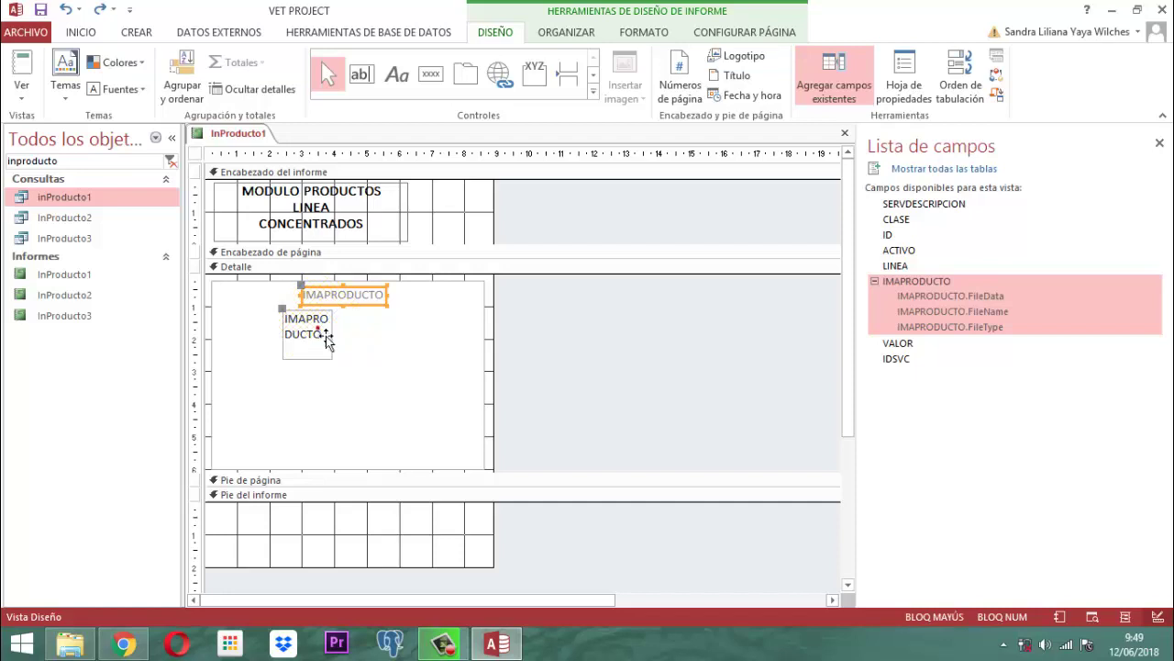
pyautogui.click(328, 334)
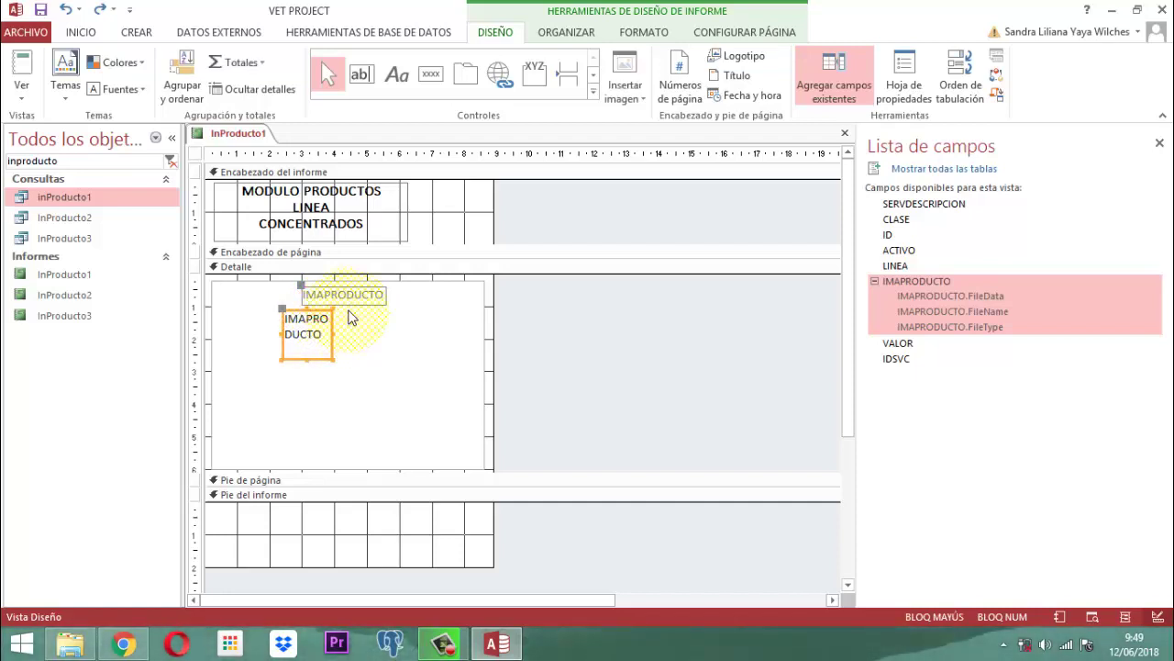
pyautogui.keyDown('shift'); pyautogui.click(349, 296); pyautogui.keyUp('shift')
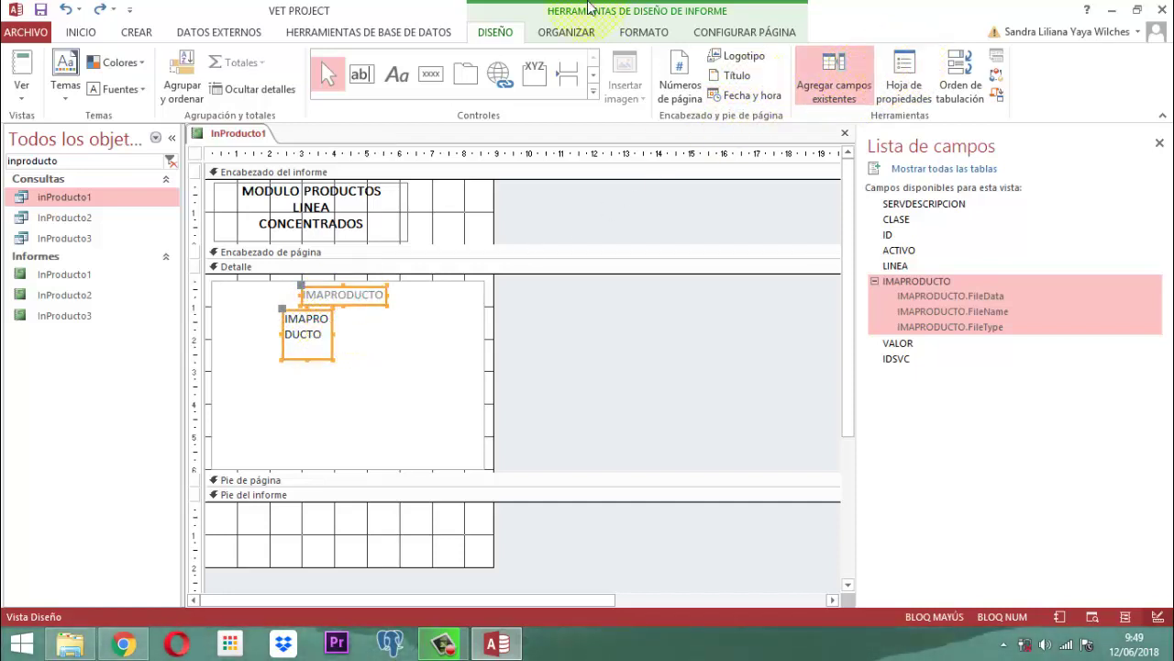
pyautogui.click(579, 32)
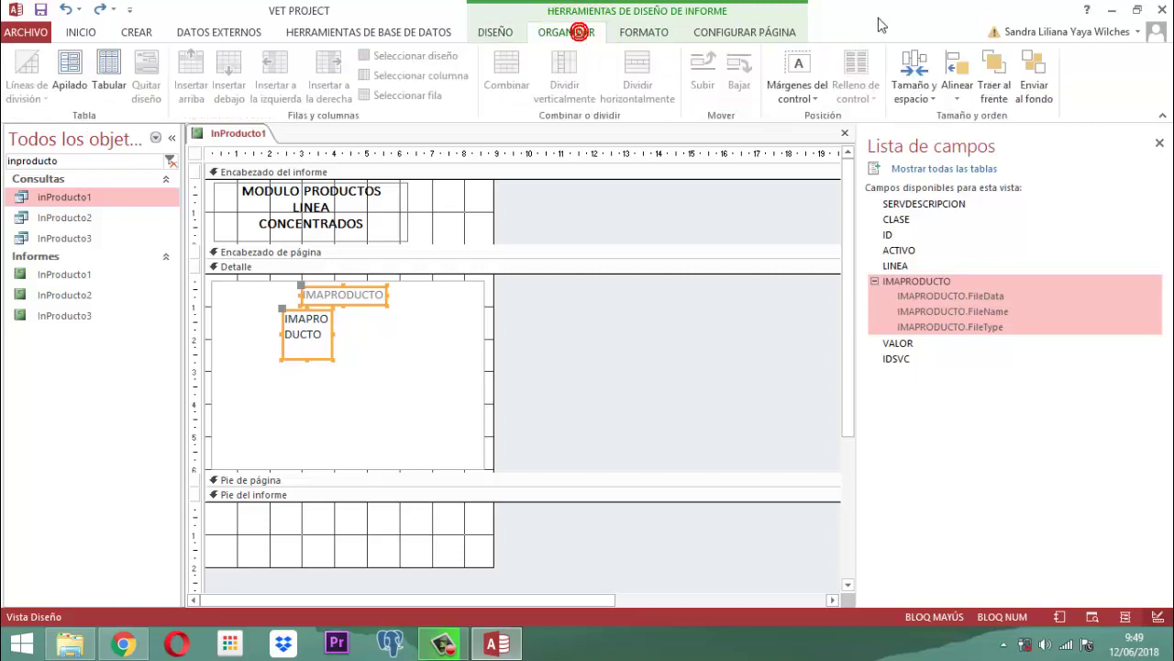
pyautogui.click(957, 81)
pyautogui.click(1003, 143)
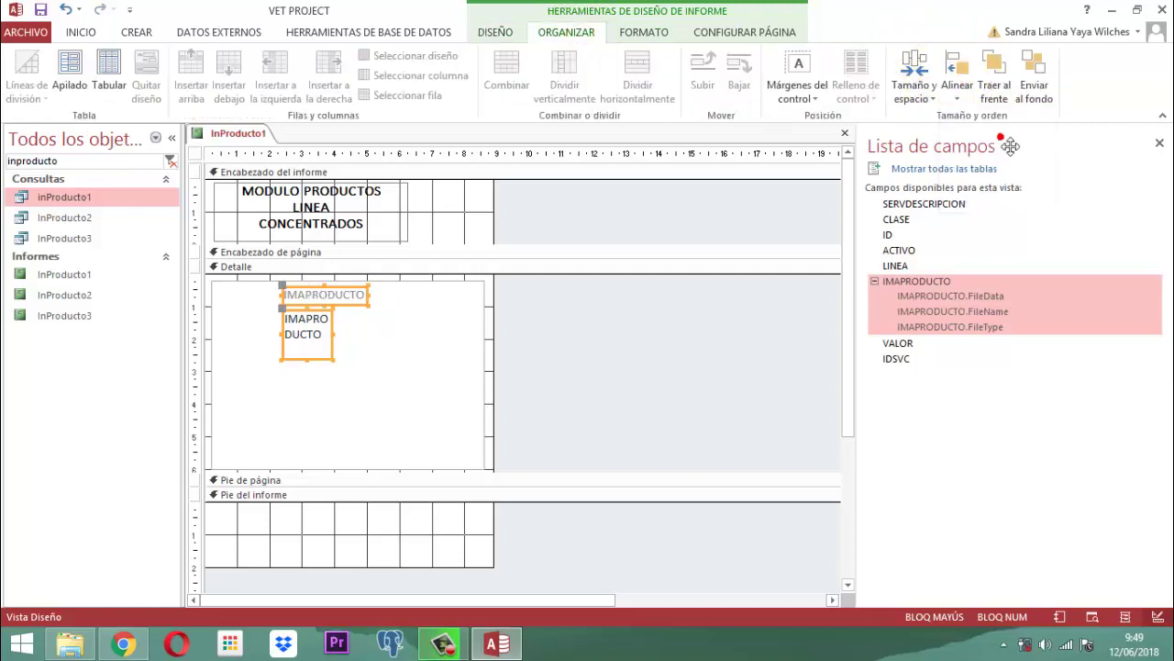
# - Match the IMAPRODUCTO label and image control to the widest one, and widen both to about 3,5 cm
pyautogui.click(920, 76)
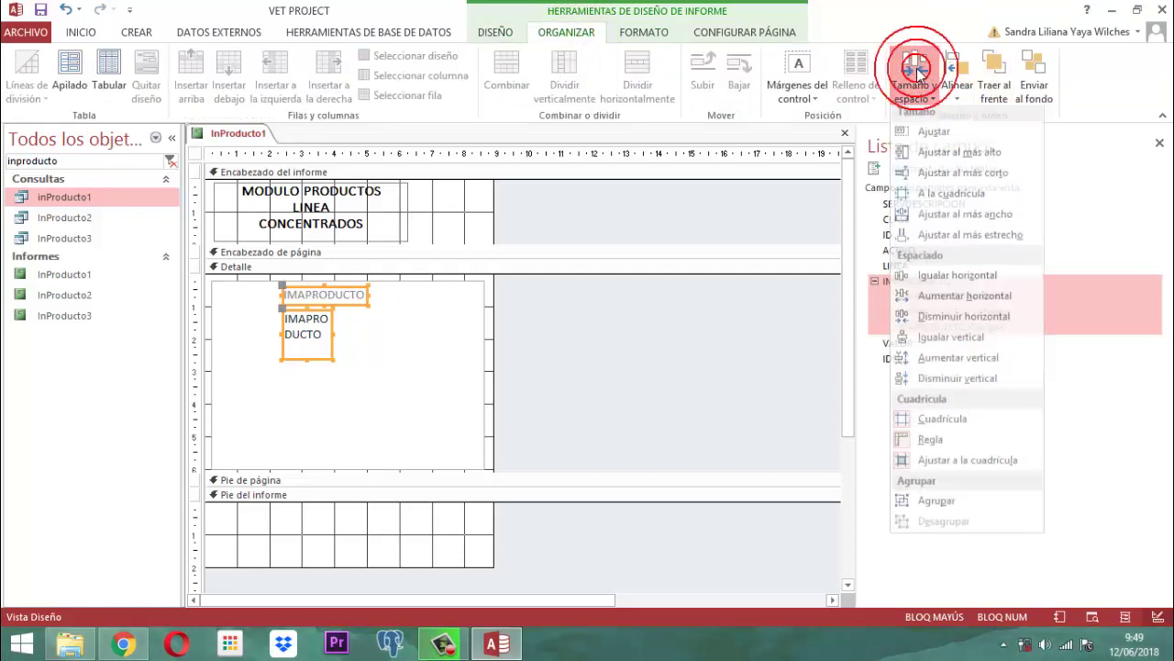
pyautogui.click(1001, 222)
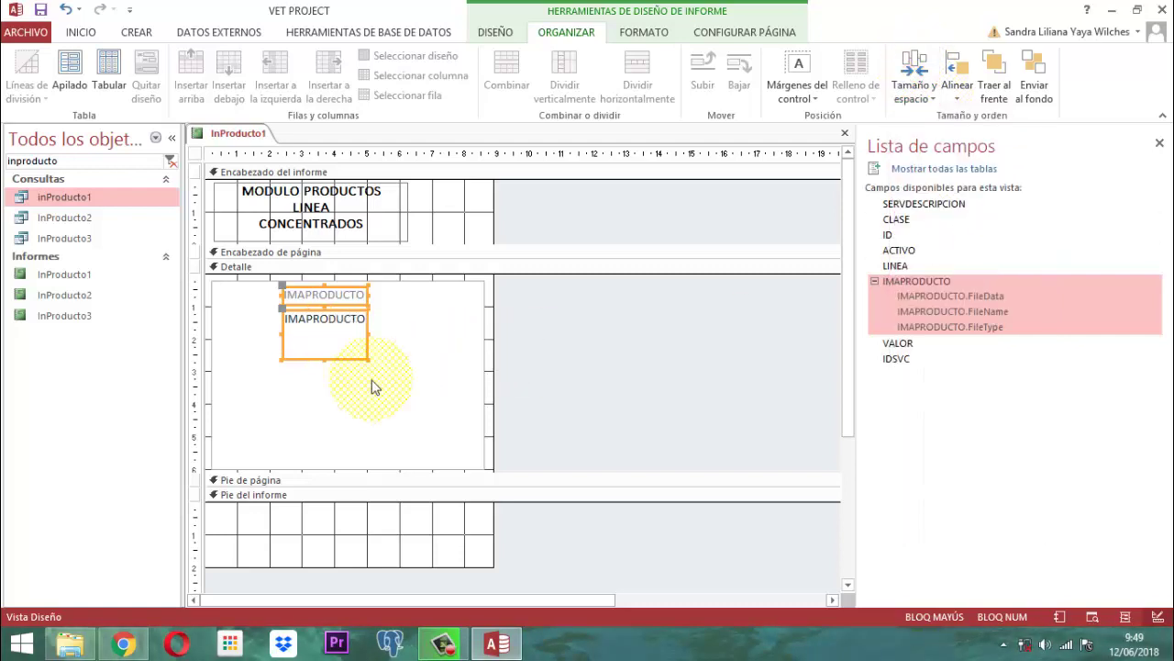
pyautogui.moveTo(381, 346); pyautogui.dragTo(410, 345)
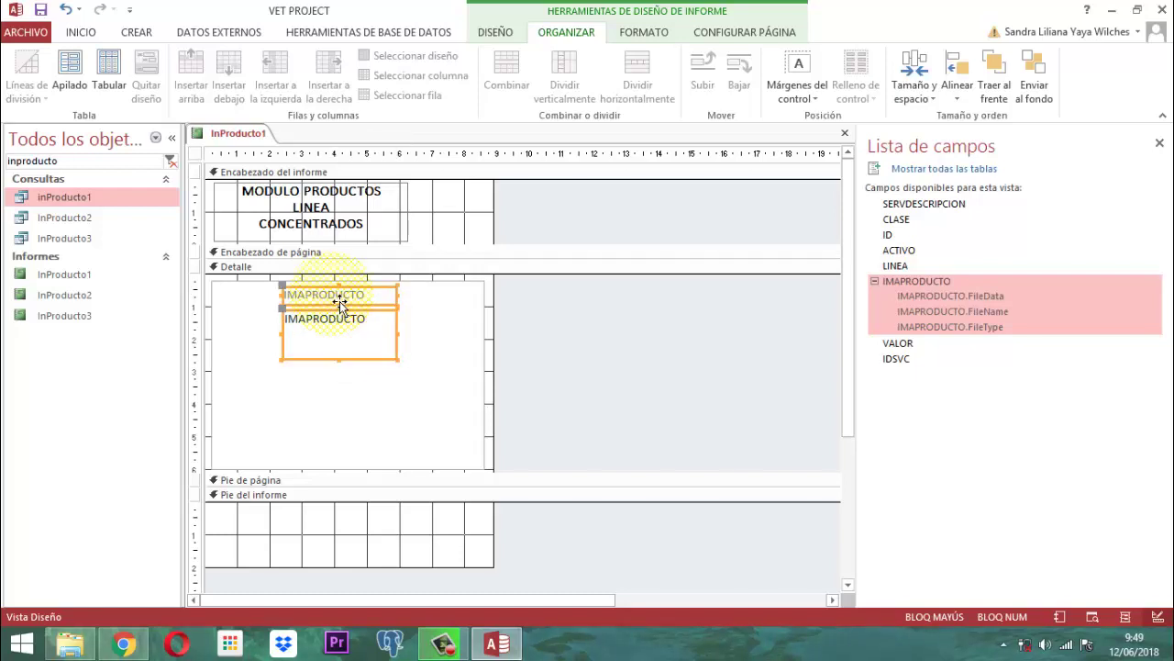
pyautogui.click(626, 328)
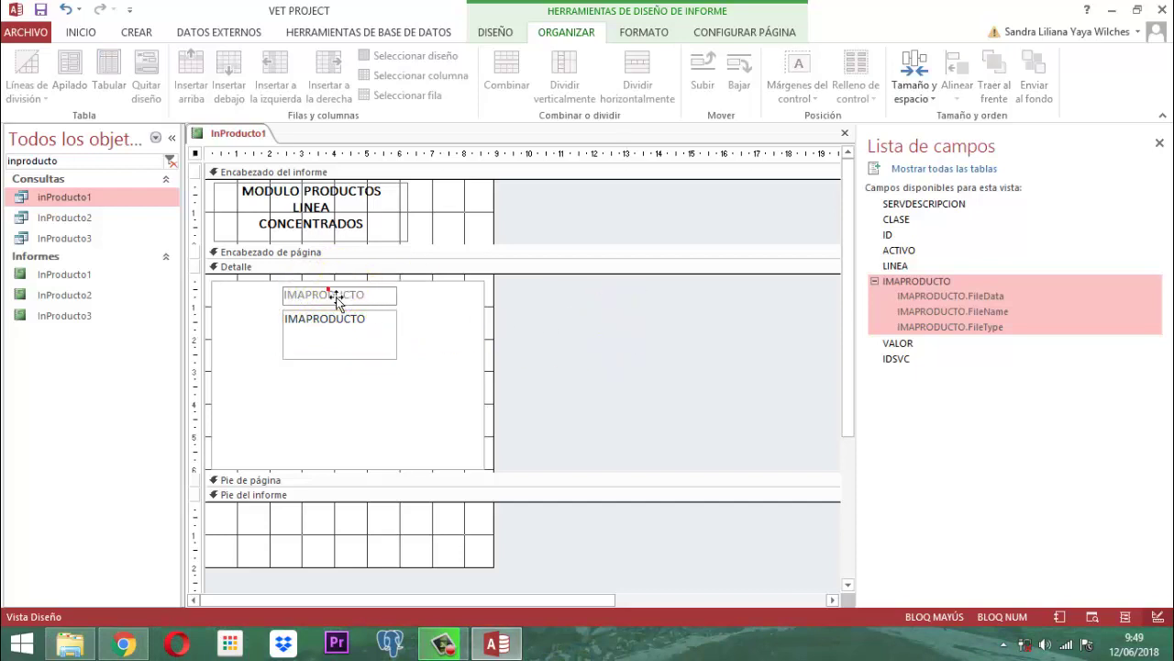
# - Change the IMAPRODUCTO label's text to "IMAGEN PRODUCTO" and select the label
pyautogui.click(329, 292)
pyautogui.doubleClick(332, 295)
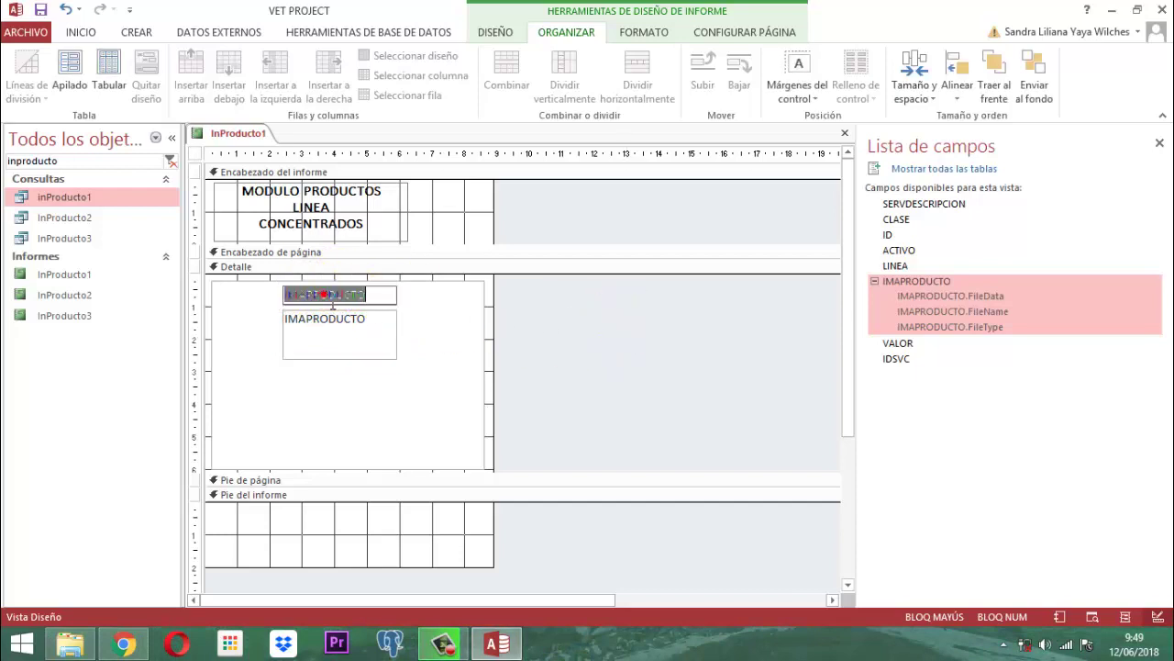
pyautogui.press('BackSpace')
pyautogui.write('IMAGEN')
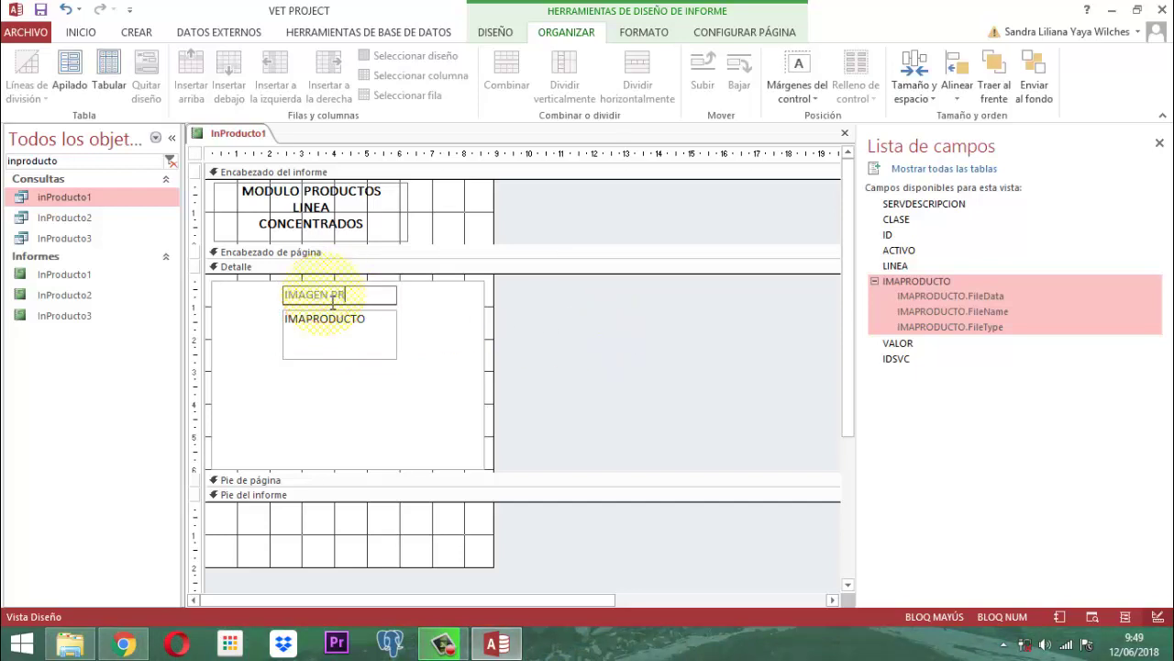
pyautogui.click(466, 252)
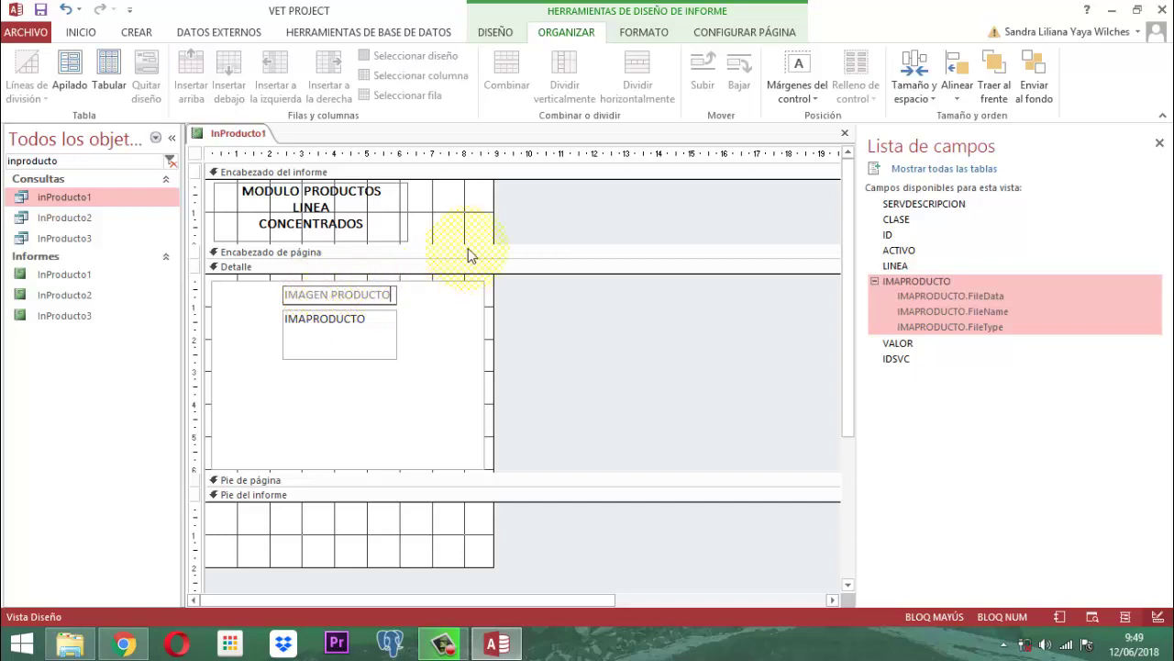
pyautogui.click(382, 293)
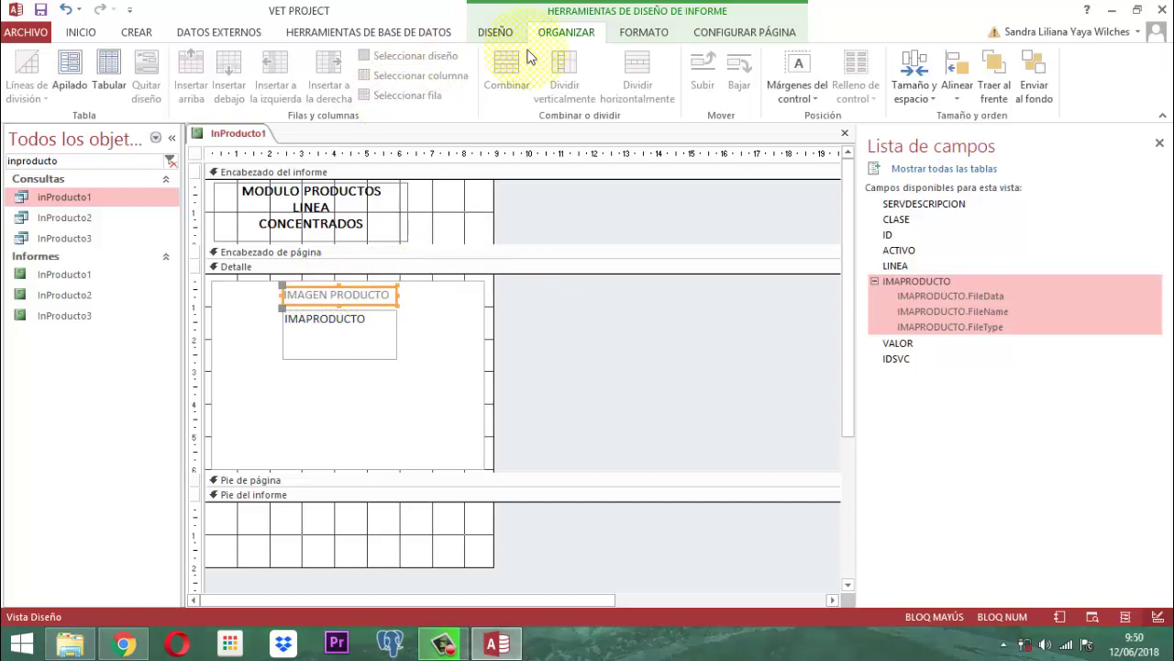
# - Center the text of the IMAGEN PRODUCTO label and make it black and bold
pyautogui.click(644, 32)
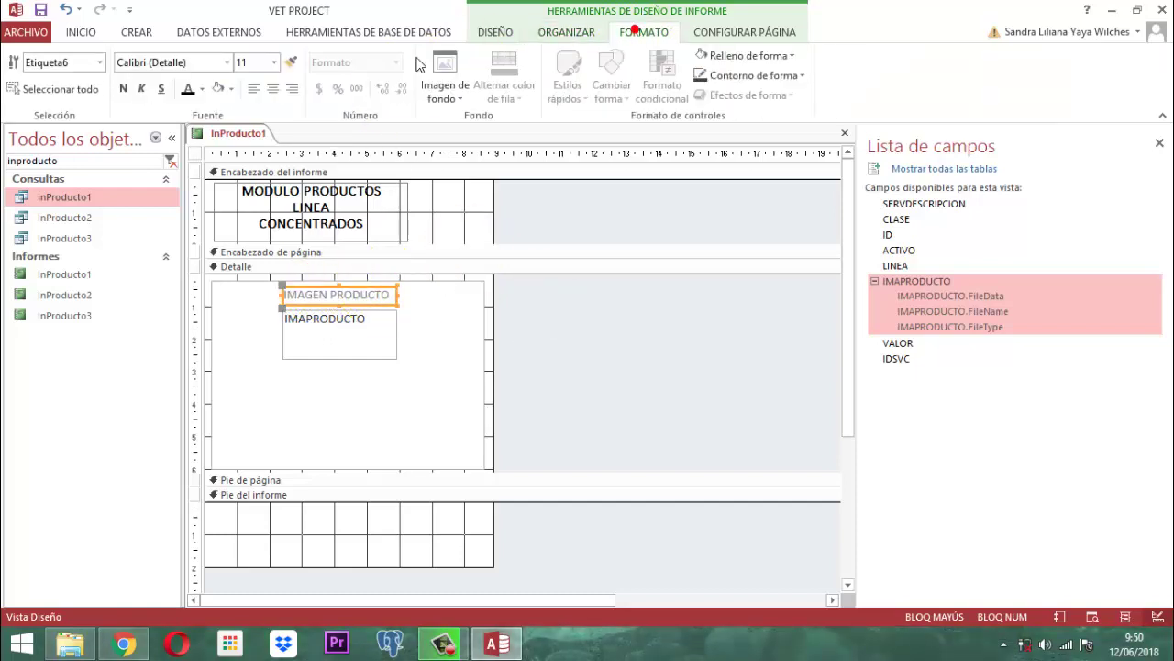
pyautogui.click(273, 89)
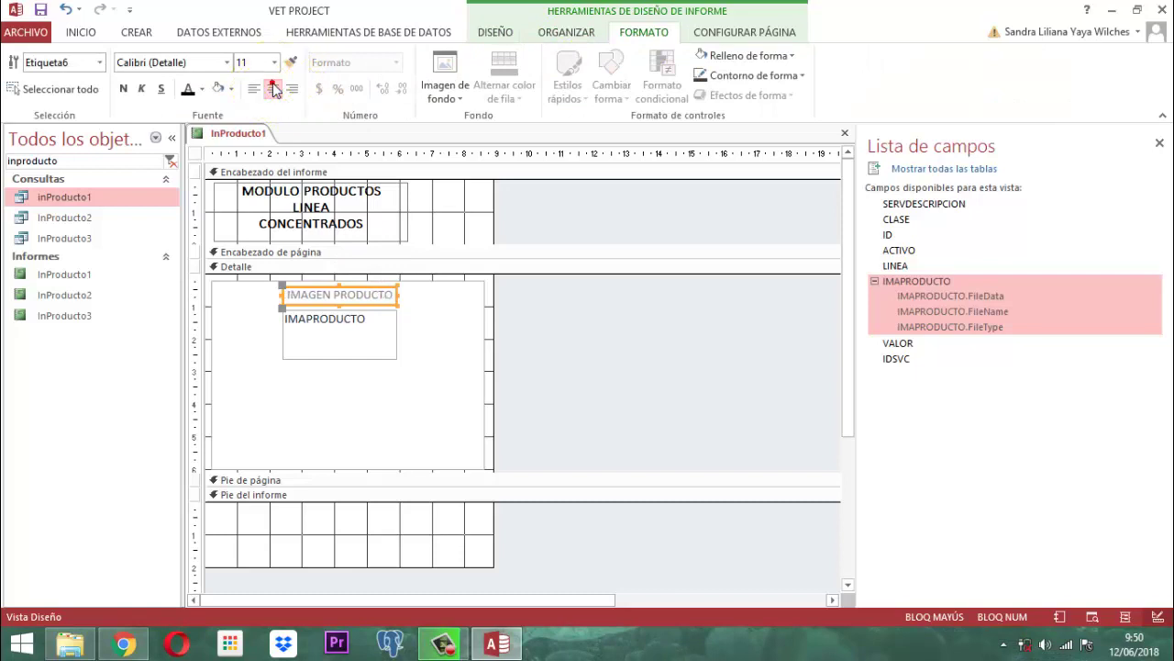
pyautogui.click(188, 89)
pyautogui.click(124, 88)
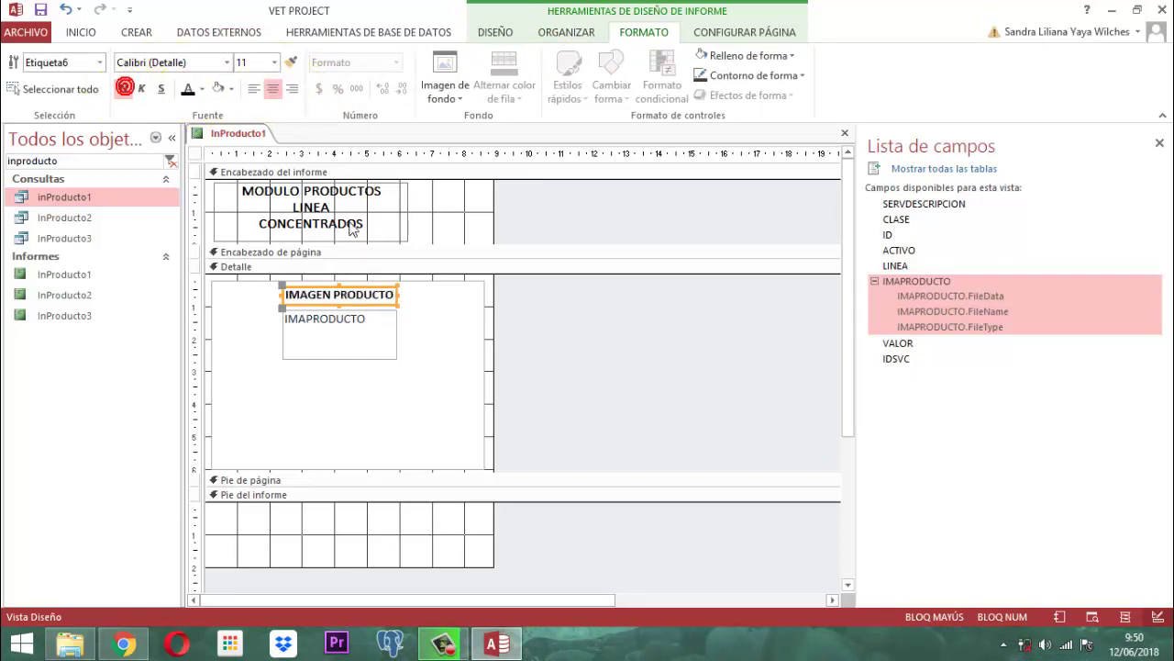
# - Stretch the IMAPRODUCTO image control downward to a height of about 3,1 cm
pyautogui.click(359, 339)
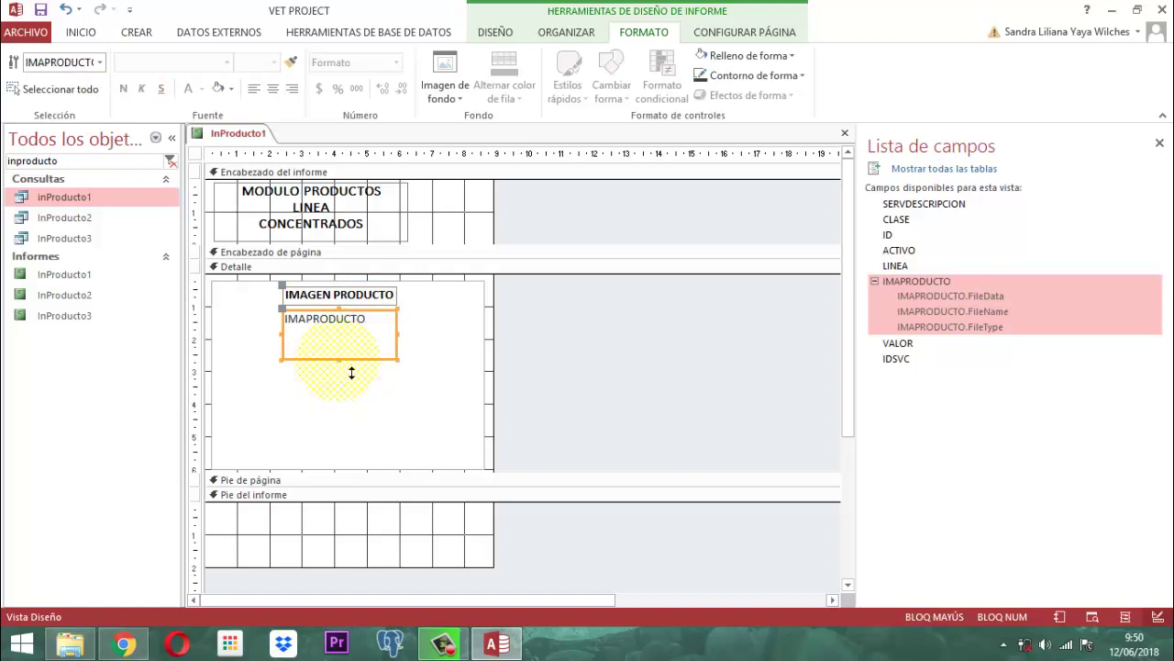
pyautogui.moveTo(351, 372); pyautogui.dragTo(353, 424)
pyautogui.click(620, 365)
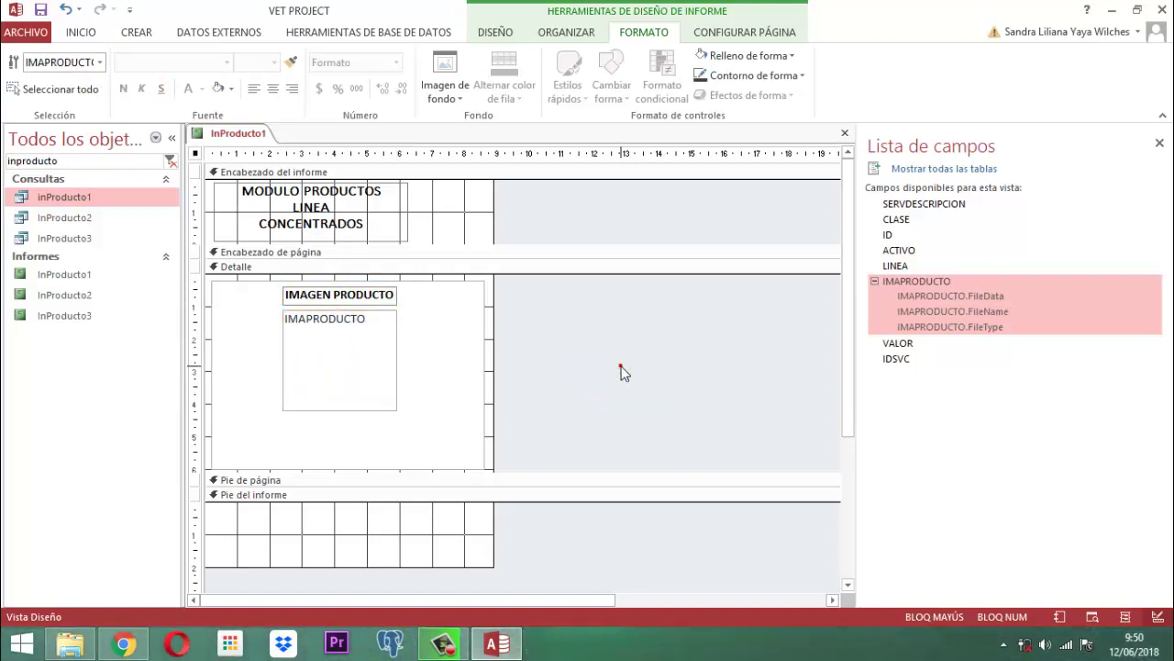
# - Set the IMAPRODUCTO control's "Modo de tamaño de la imagen" property to Extender and close the property sheet
pyautogui.click(332, 363)
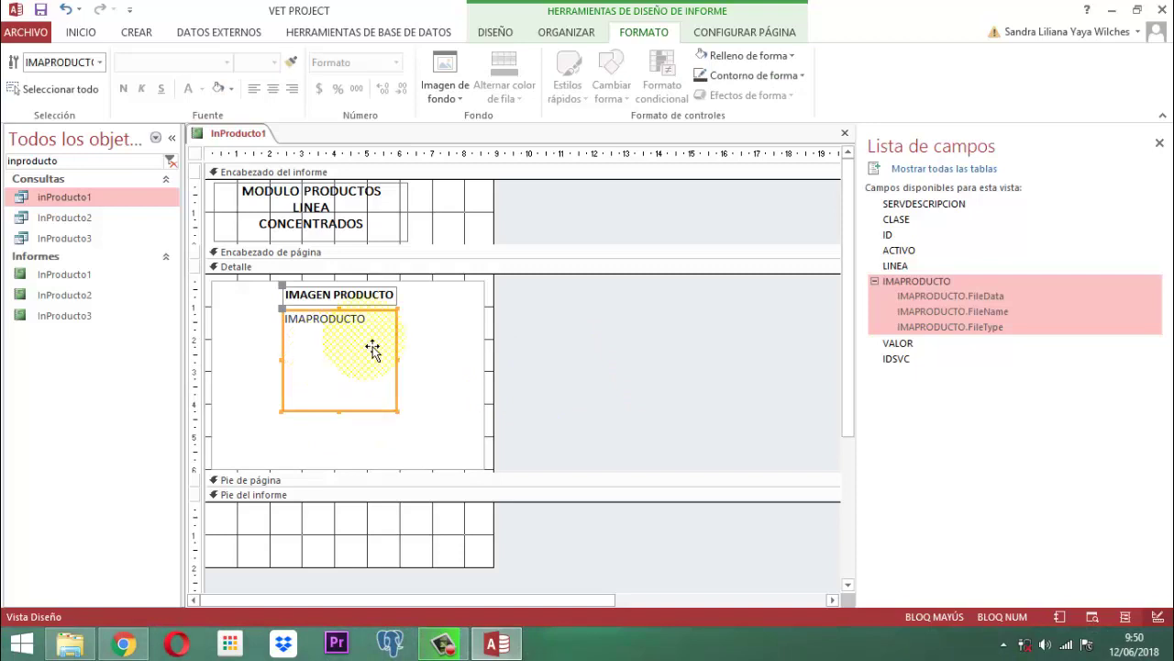
pyautogui.click(494, 32)
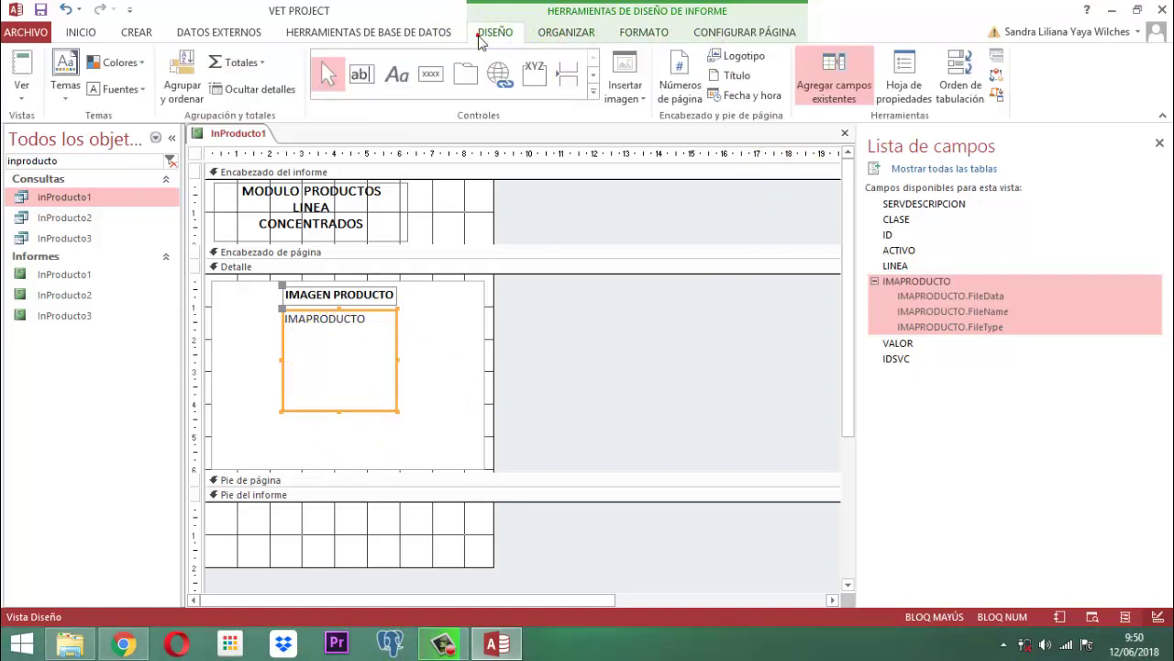
pyautogui.click(907, 84)
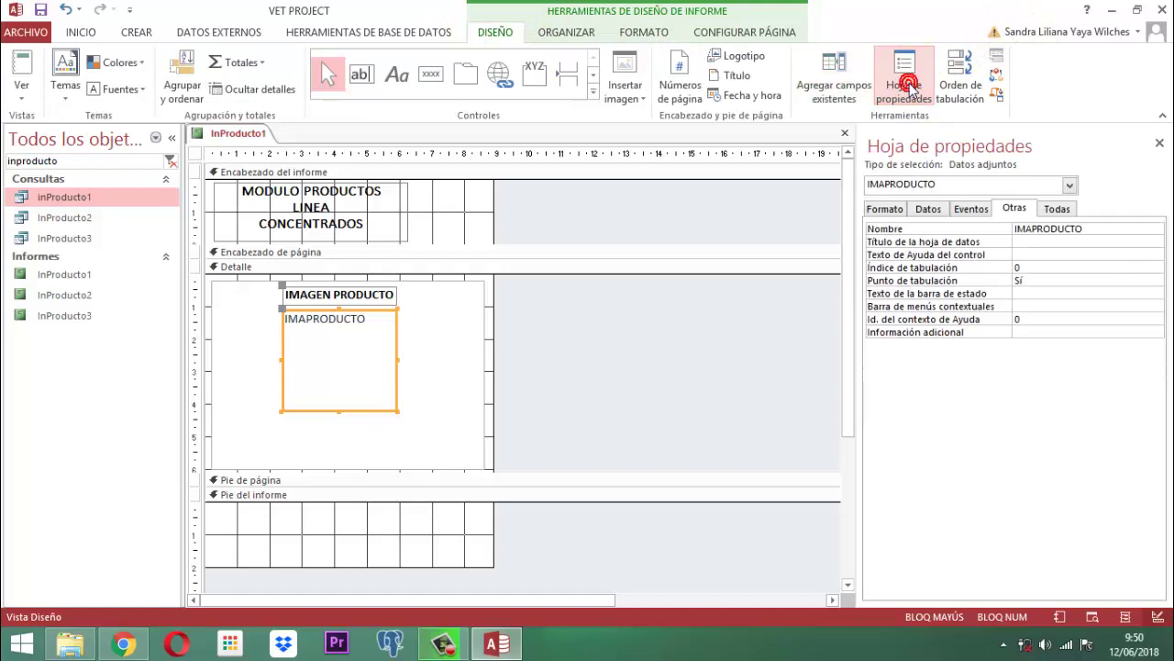
pyautogui.click(883, 211)
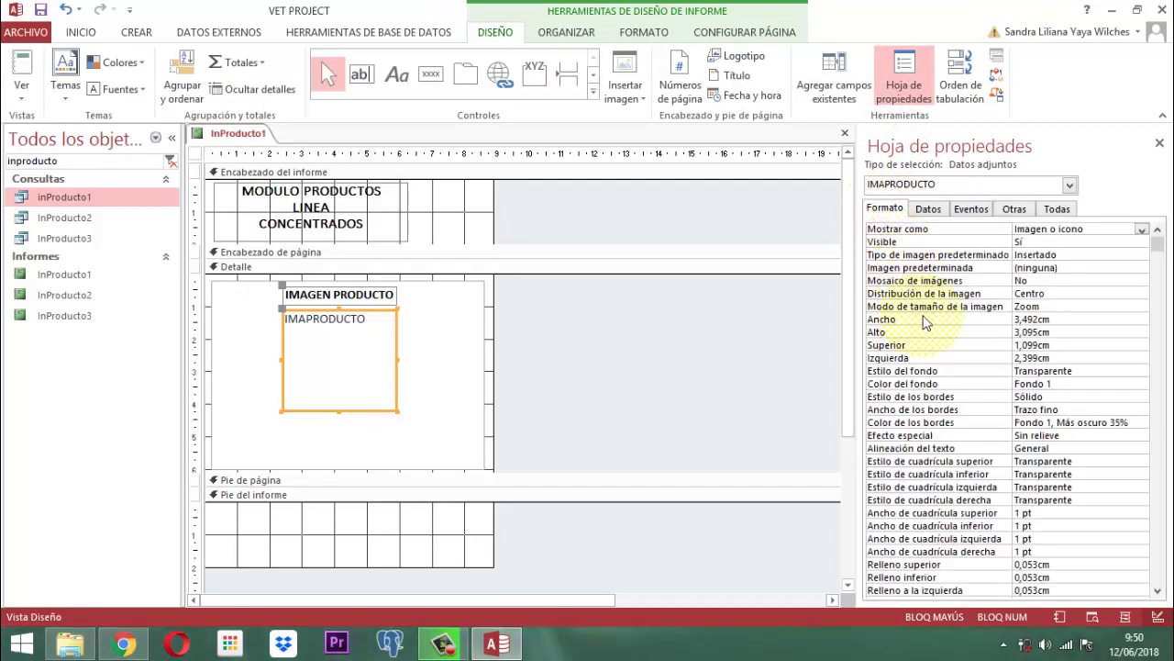
pyautogui.click(1083, 306)
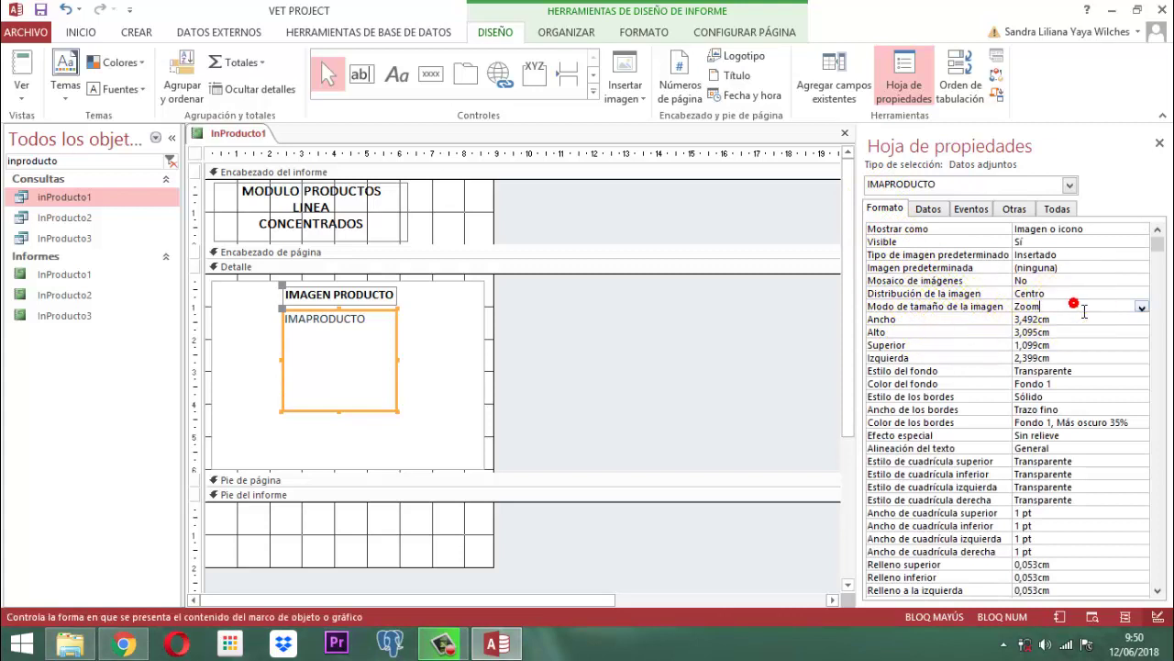
pyautogui.click(1140, 307)
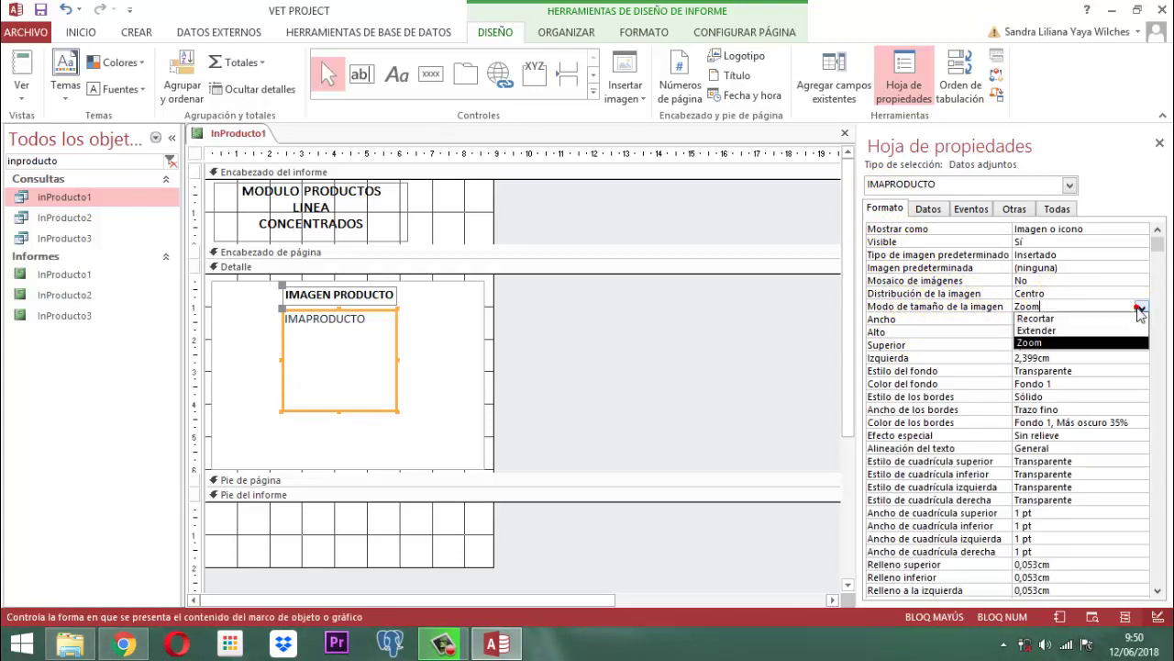
pyautogui.click(1038, 331)
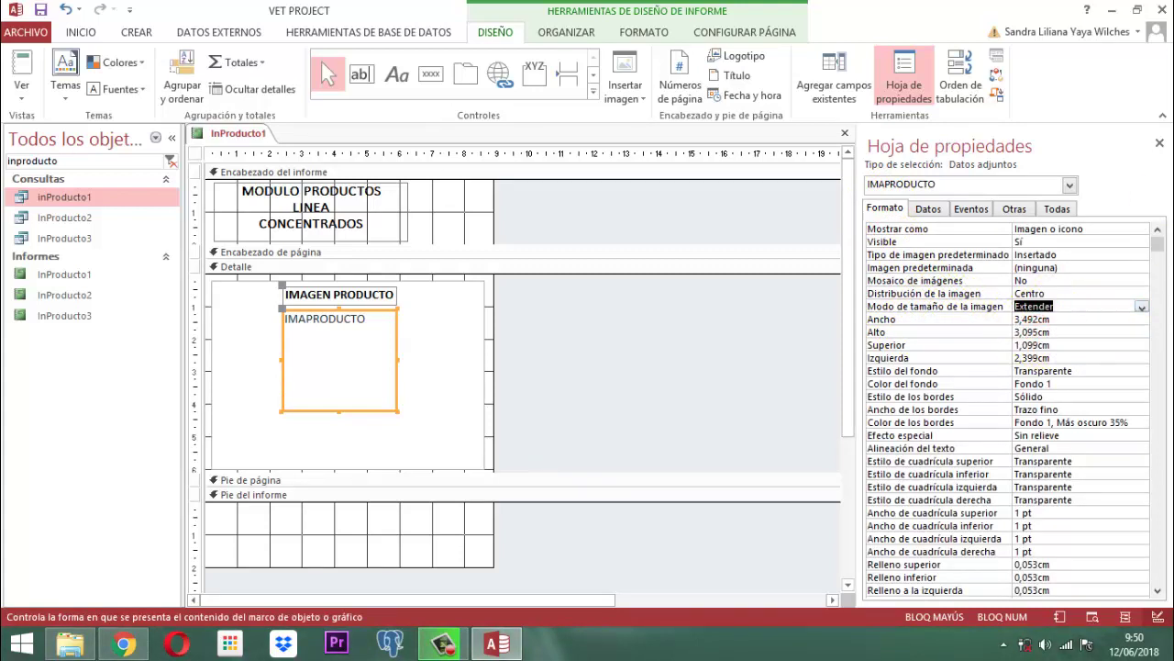
pyautogui.click(1158, 145)
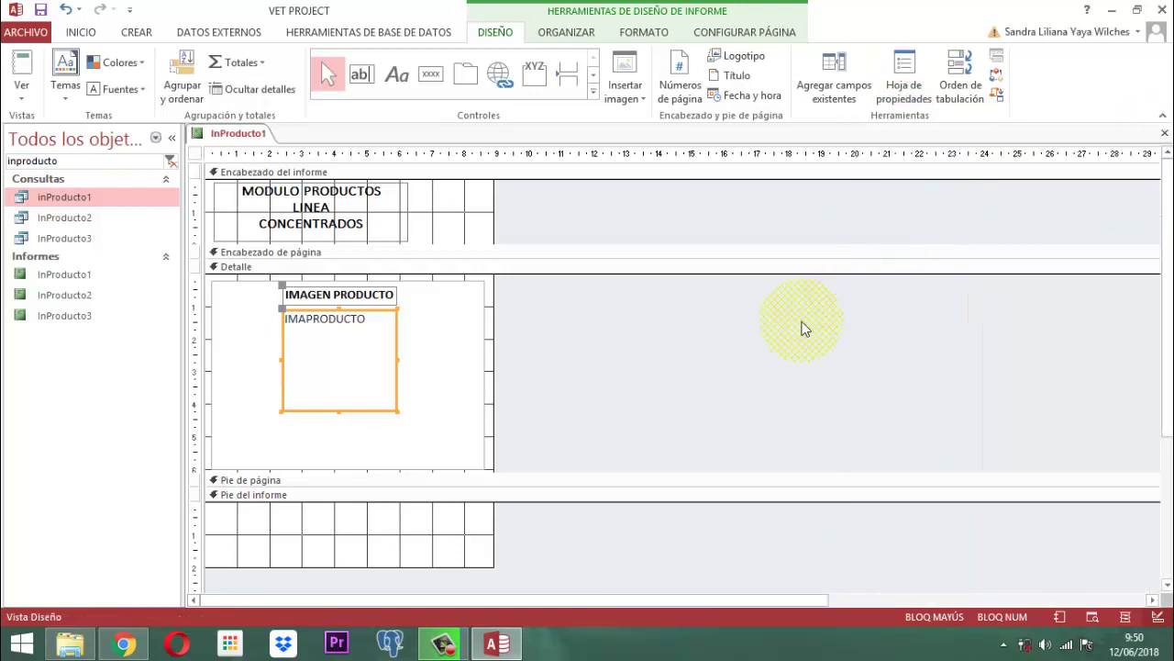
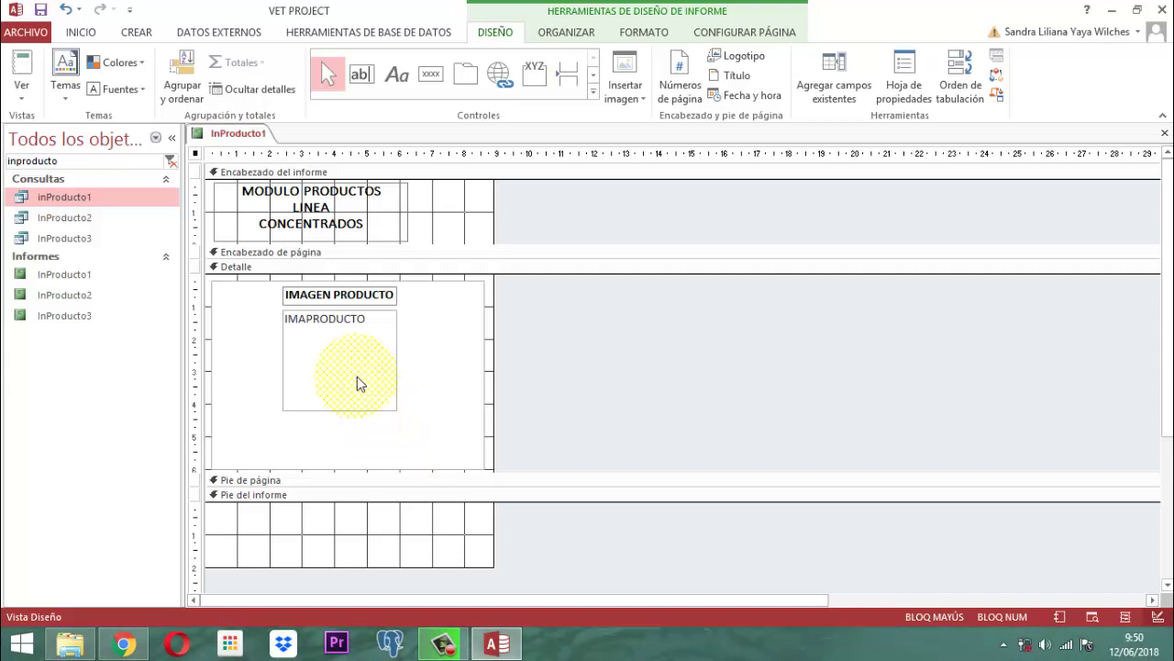
# - Move the IMAGEN PRODUCTO label and its image control together to near the left edge of the Detail rectangle
pyautogui.click(303, 302)
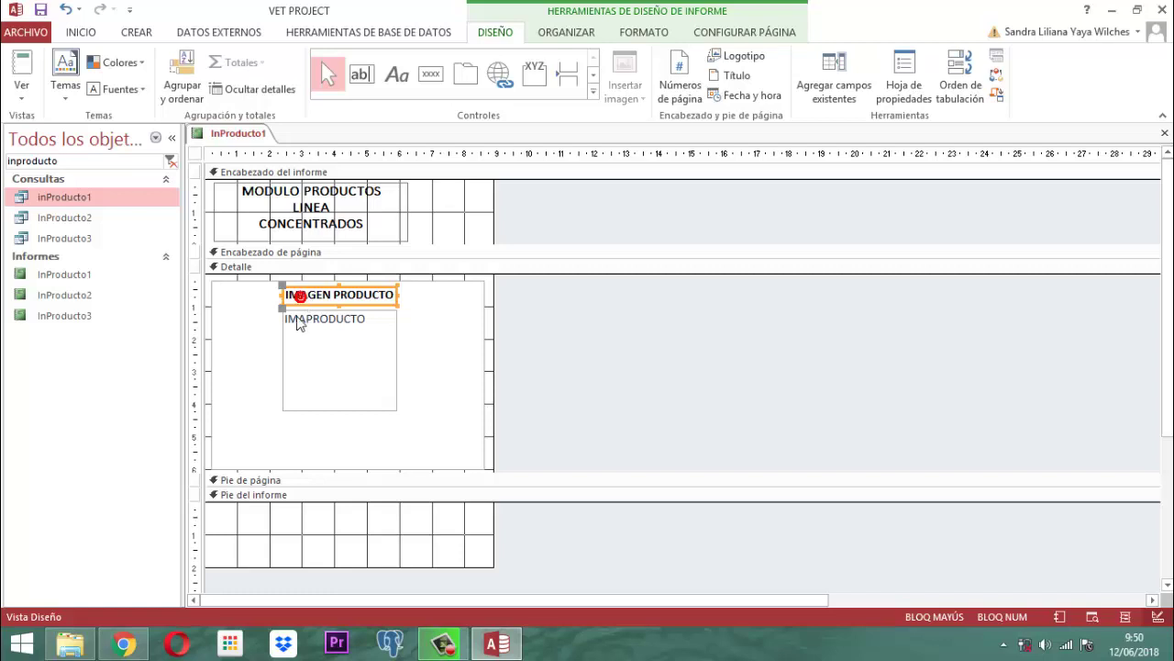
pyautogui.keyDown('shift'); pyautogui.click(306, 364); pyautogui.keyUp('shift')
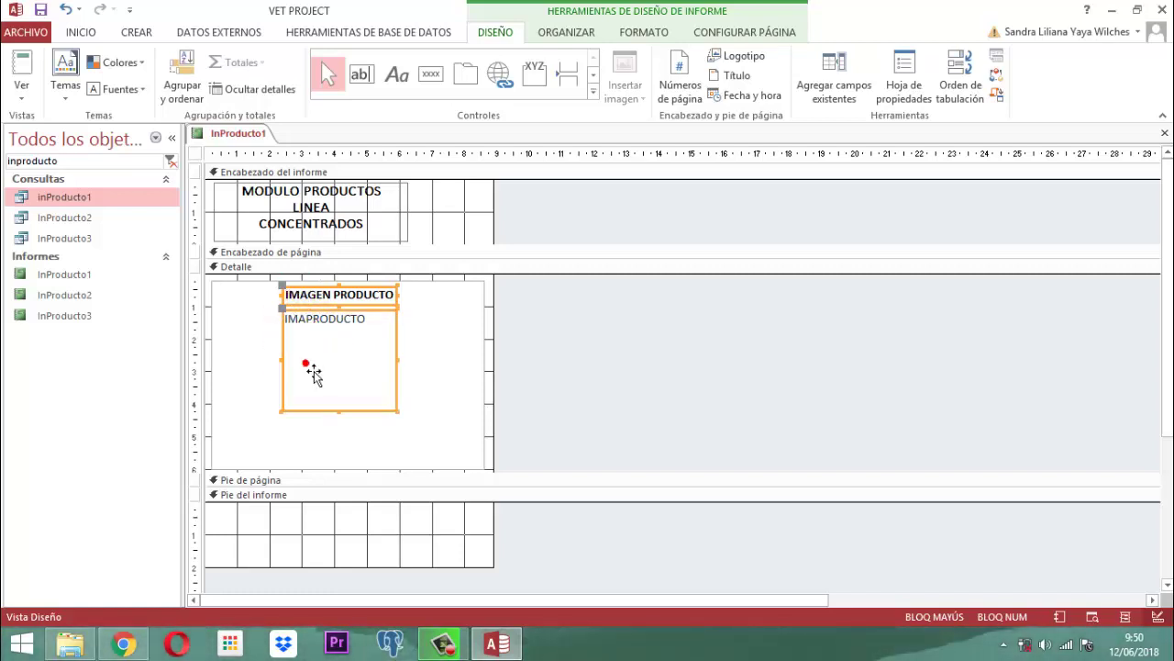
pyautogui.press('Left')
pyautogui.press('Left')
pyautogui.press('Left')
pyautogui.press('Left')
pyautogui.press('Left')
pyautogui.press('Left')
pyautogui.press('Left')
pyautogui.press('Left')
pyautogui.press('Left')
pyautogui.press('Left')
pyautogui.press('Left')
pyautogui.press('Left')
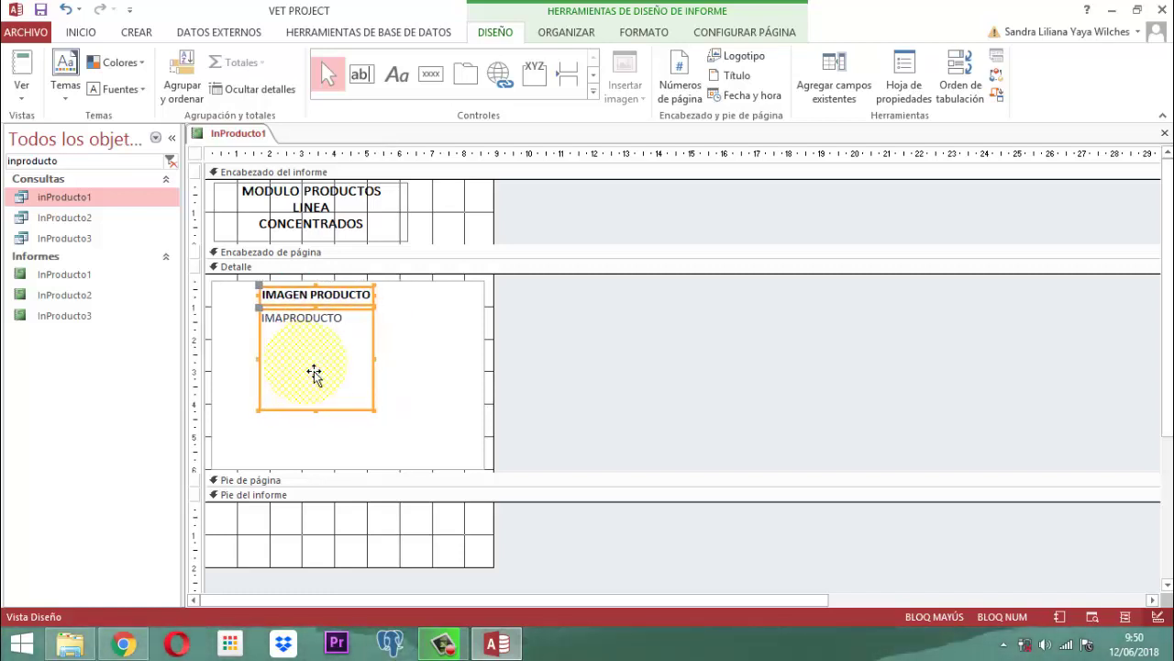
pyautogui.press('Left')
pyautogui.press('Left')
pyautogui.press('Left')
pyautogui.press('Left')
pyautogui.press('Left')
pyautogui.press('Left')
pyautogui.press('Left')
pyautogui.press('Left')
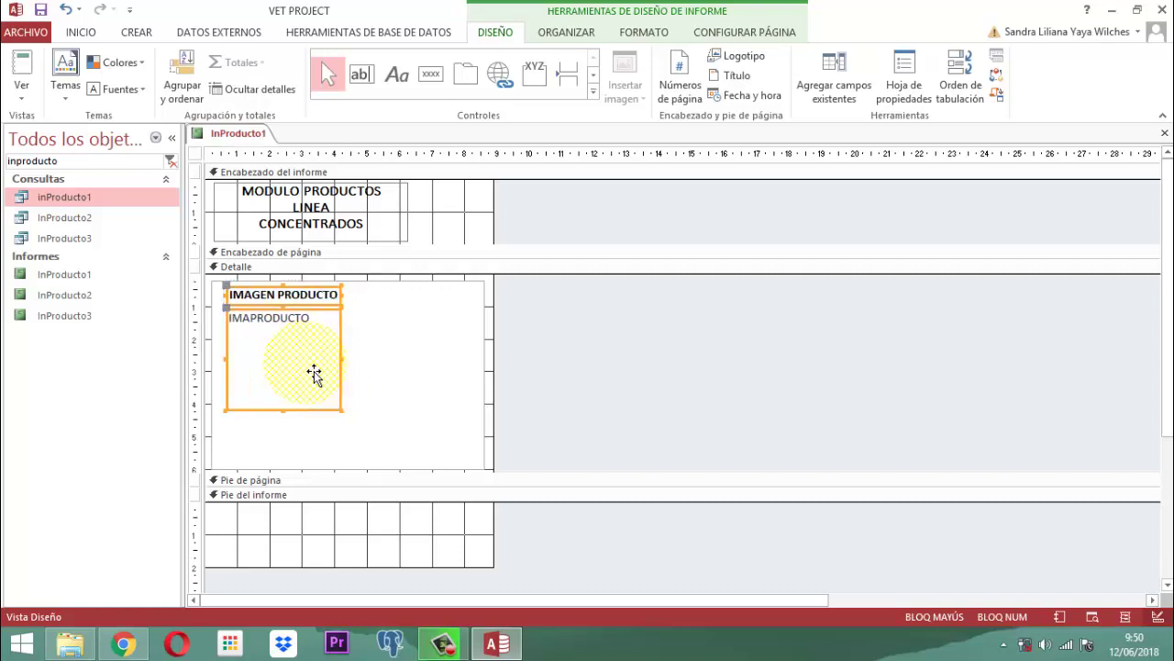
pyautogui.click(566, 373)
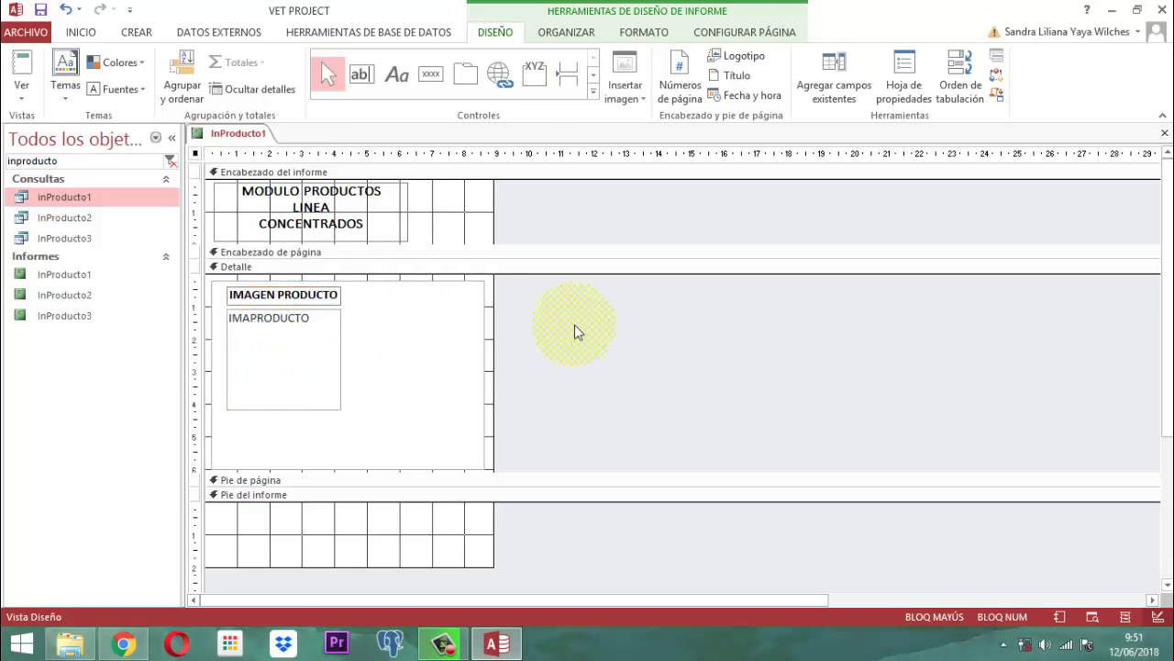
# - Add the VALOR field to the right of the image control and place its label above its text box
pyautogui.click(831, 81)
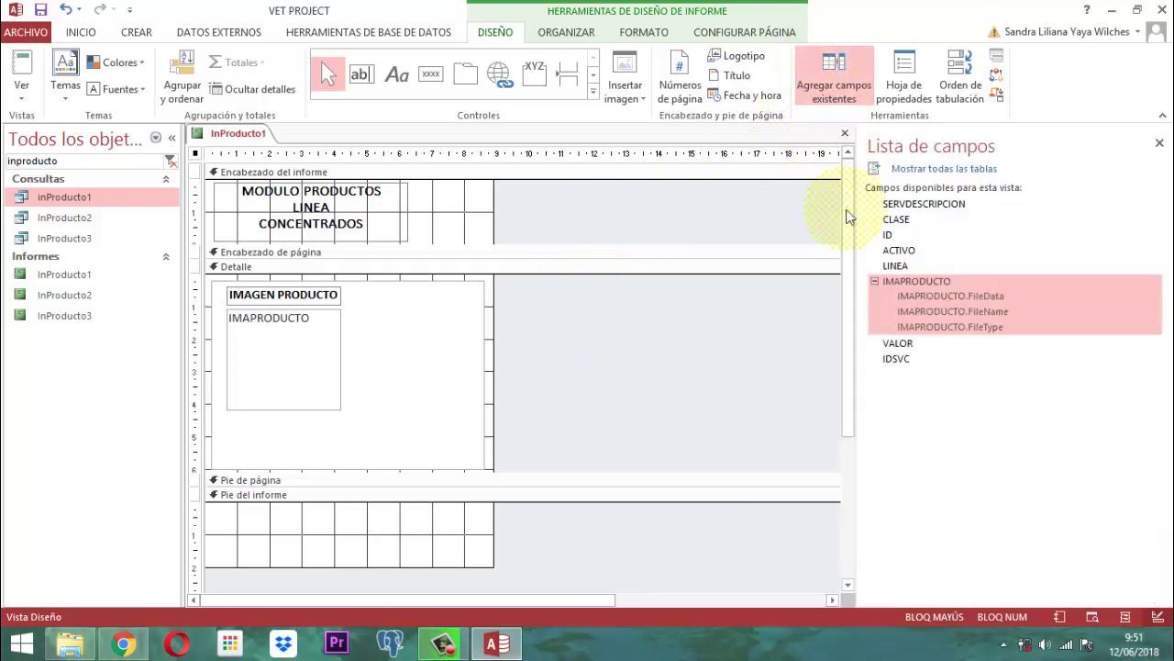
pyautogui.click(906, 345)
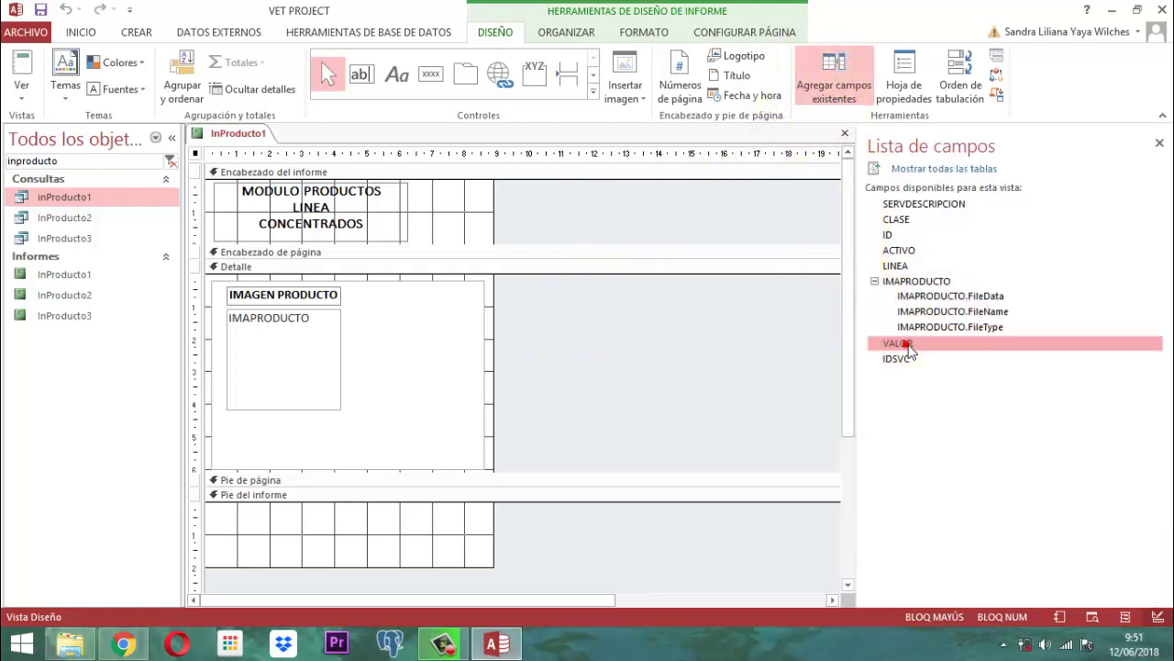
pyautogui.moveTo(907, 347); pyautogui.dragTo(408, 309)
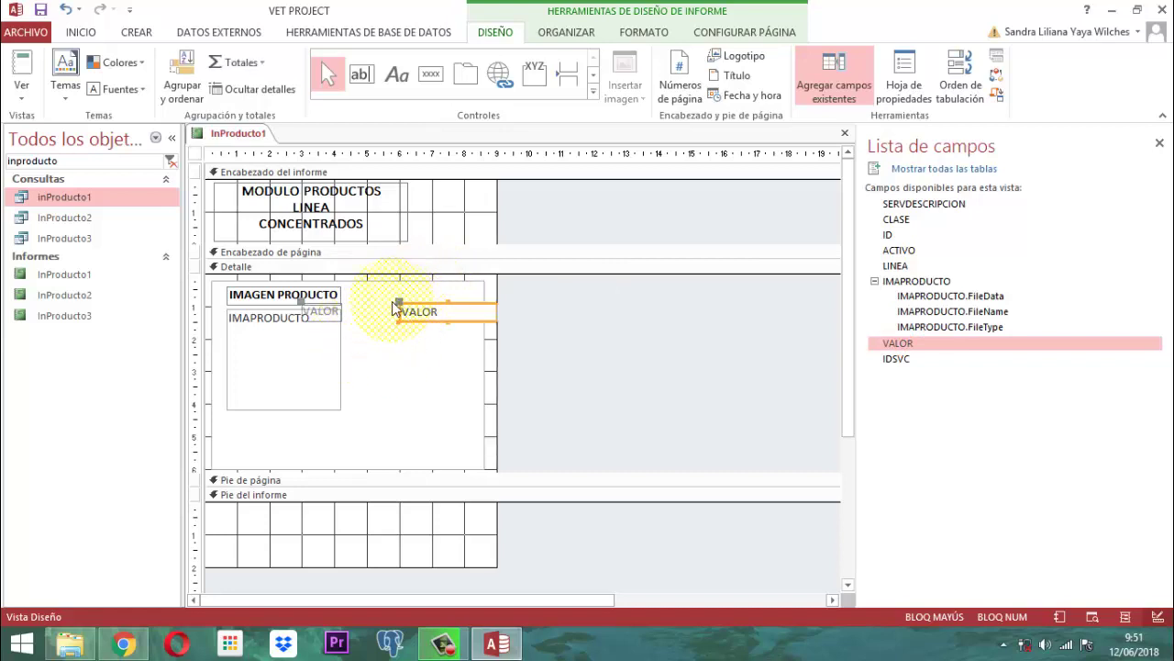
pyautogui.moveTo(409, 312); pyautogui.dragTo(383, 340)
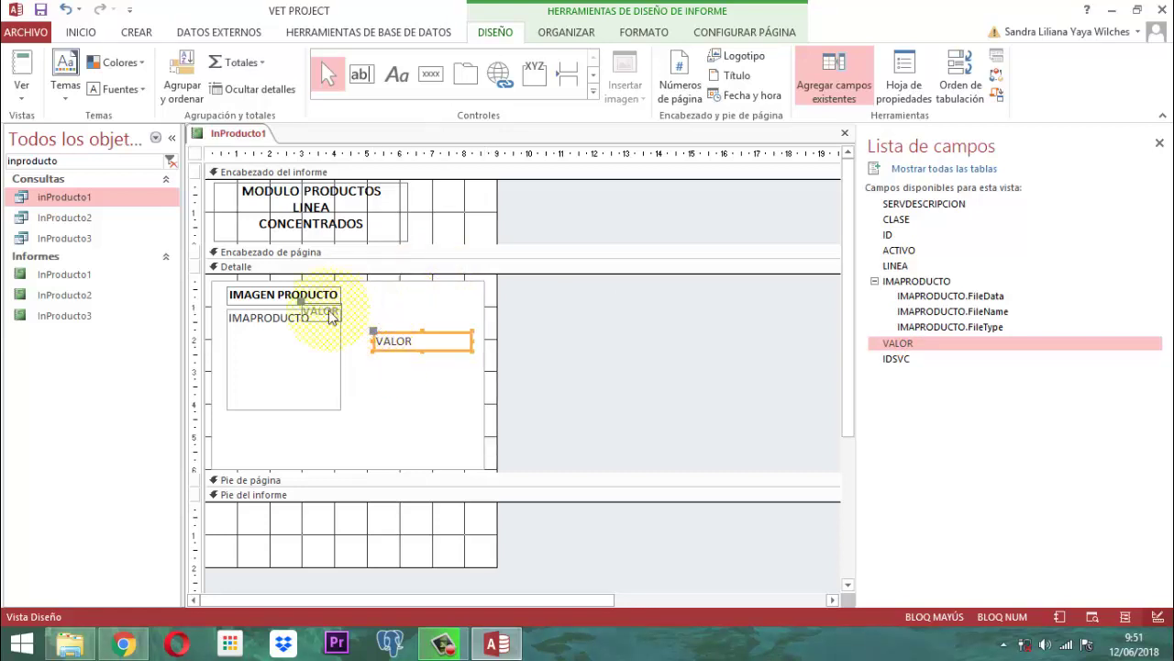
pyautogui.moveTo(309, 314); pyautogui.dragTo(380, 314)
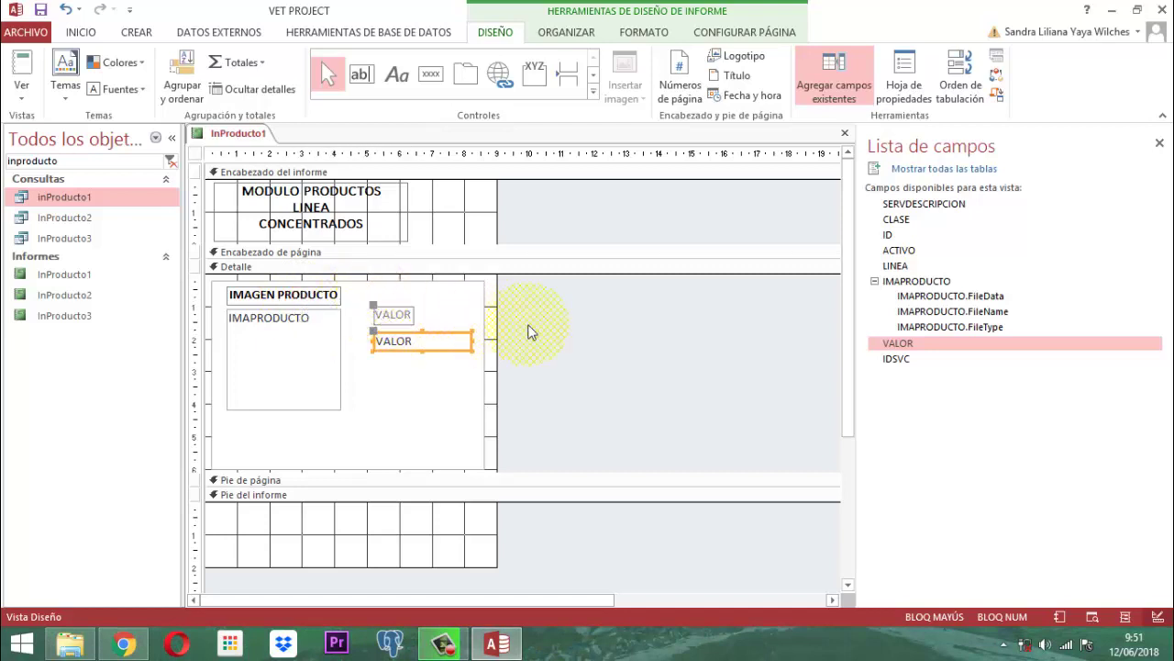
# - Shift the VALOR label and its text box together slightly to the left inside the Detail rectangle
pyautogui.click(577, 322)
pyautogui.click(363, 322)
pyautogui.click(365, 321)
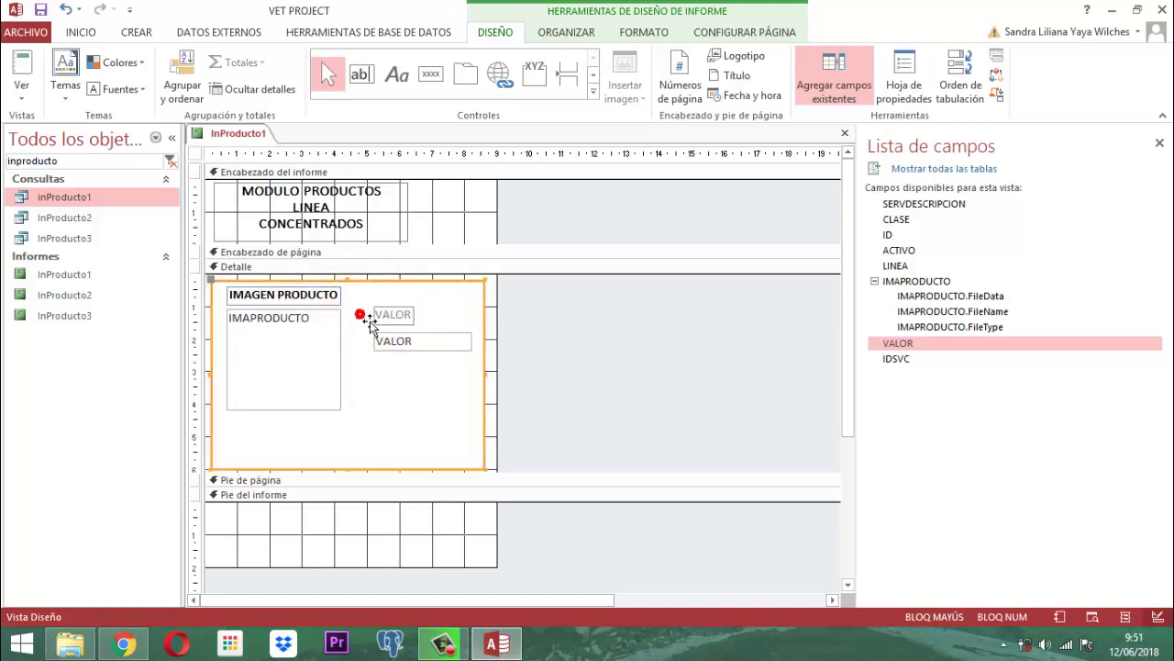
pyautogui.click(377, 312)
pyautogui.click(553, 322)
pyautogui.click(413, 314)
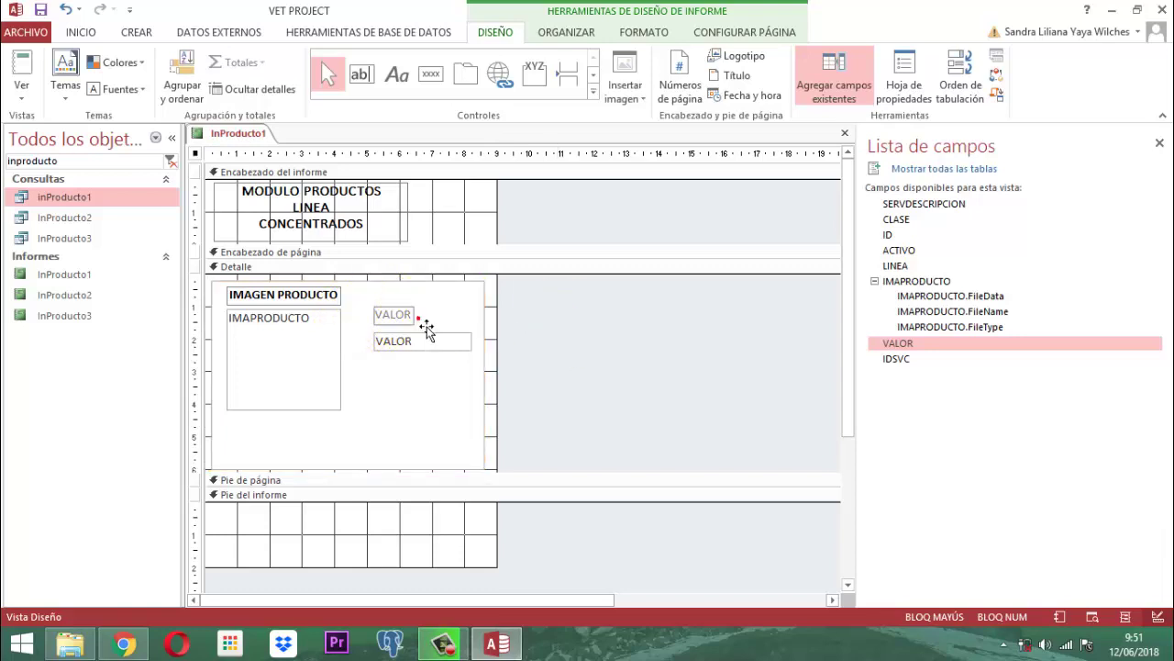
pyautogui.click(531, 323)
pyautogui.click(397, 322)
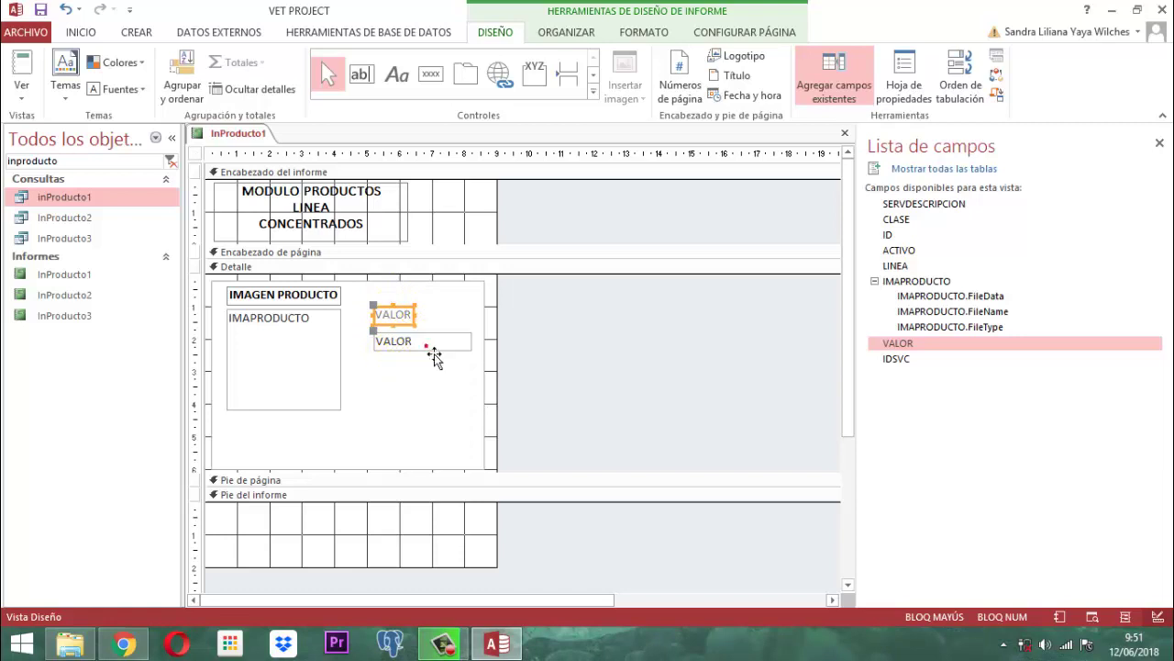
pyautogui.keyDown('shift'); pyautogui.click(430, 346); pyautogui.keyUp('shift')
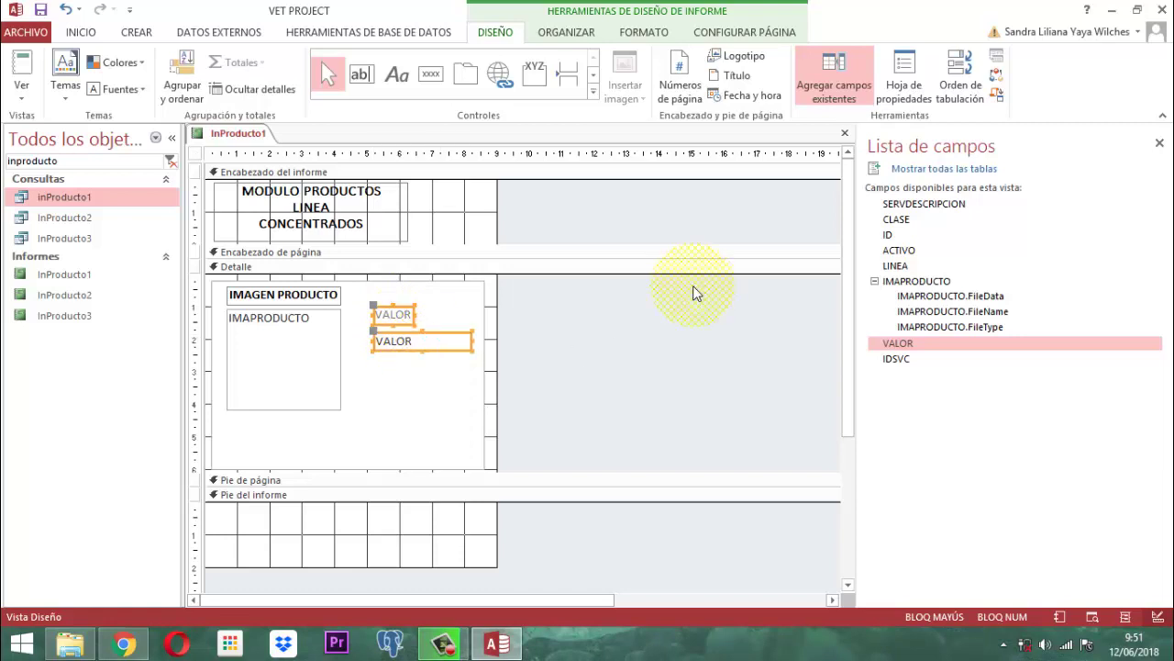
pyautogui.press('Left')
pyautogui.press('Left')
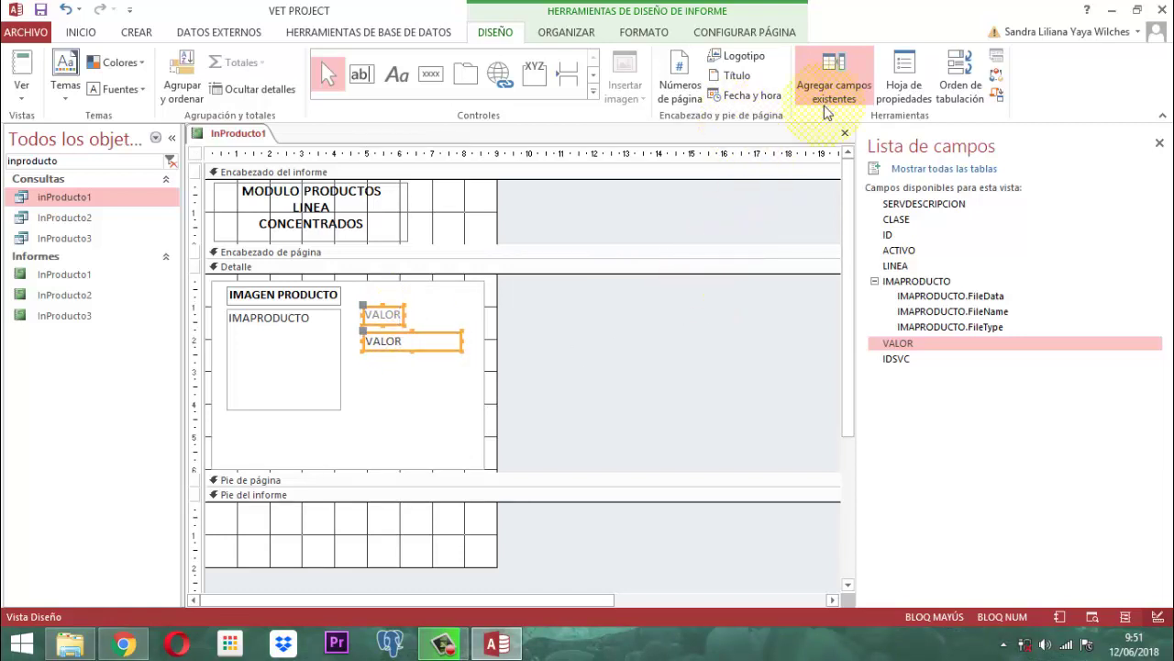
# - Align the VALOR label and text box along their left edges and match both to the widest one
pyautogui.click(576, 35)
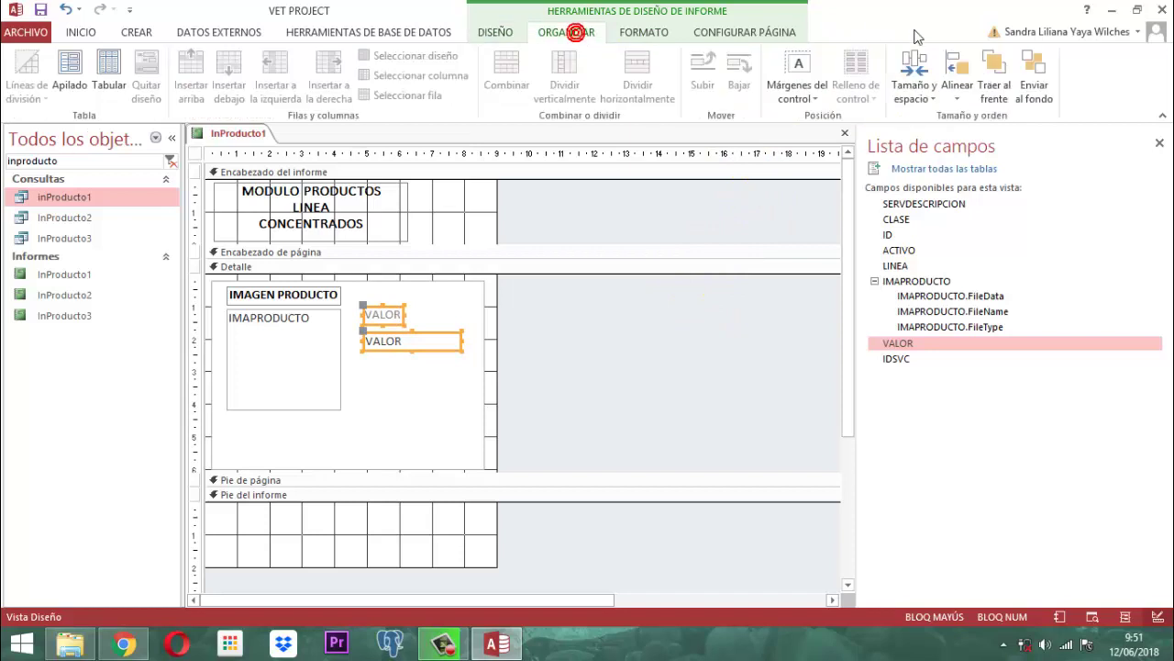
pyautogui.click(960, 92)
pyautogui.click(987, 136)
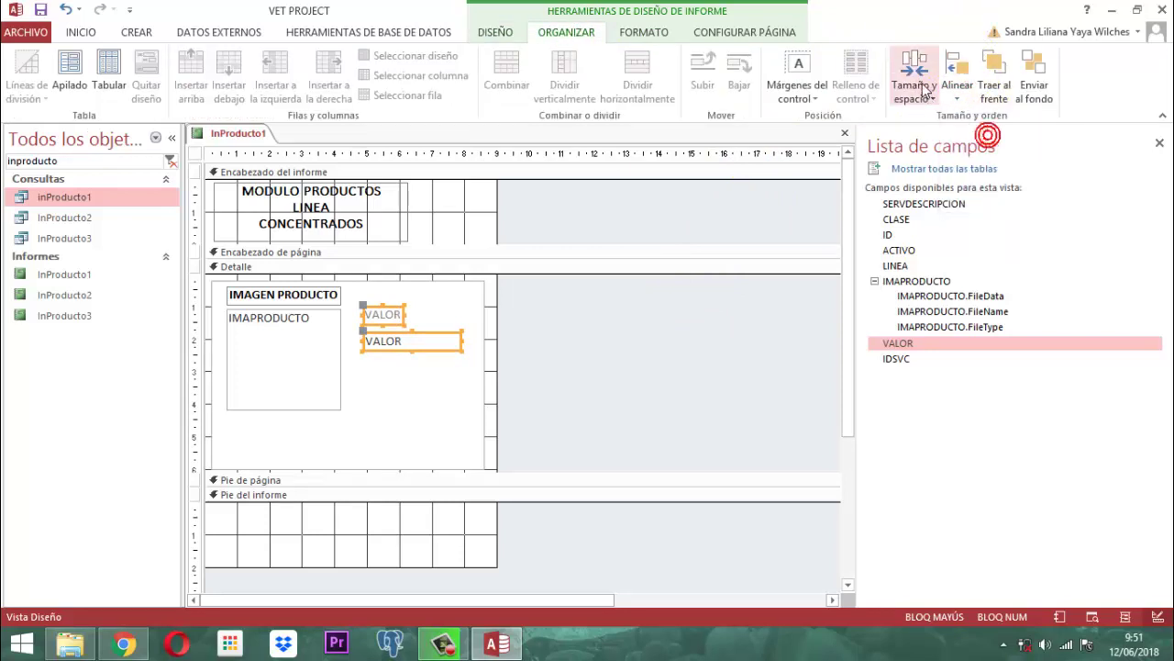
pyautogui.click(925, 90)
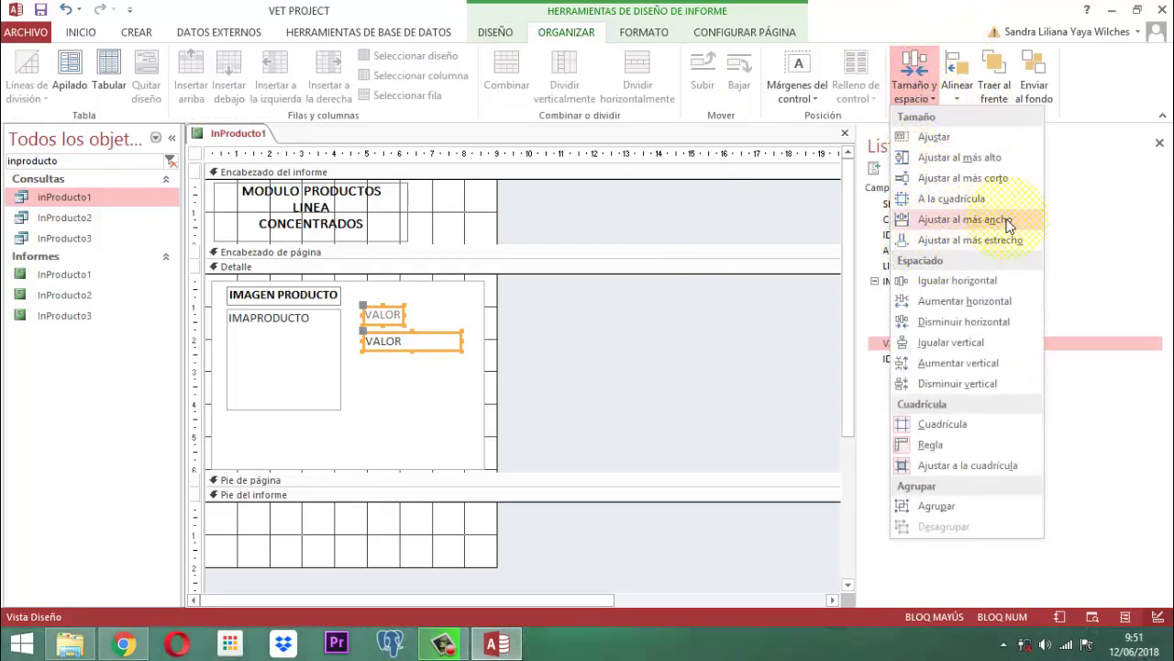
pyautogui.click(1006, 220)
pyautogui.click(590, 355)
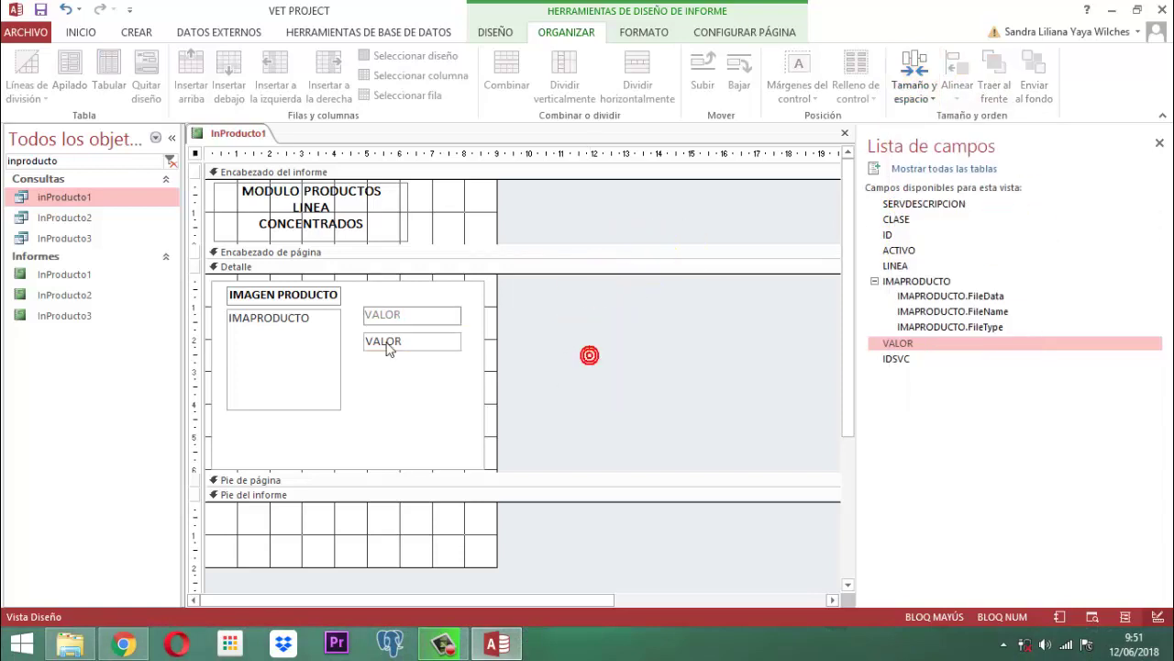
# - Right-align the text of the VALOR label and its text box
pyautogui.click(399, 316)
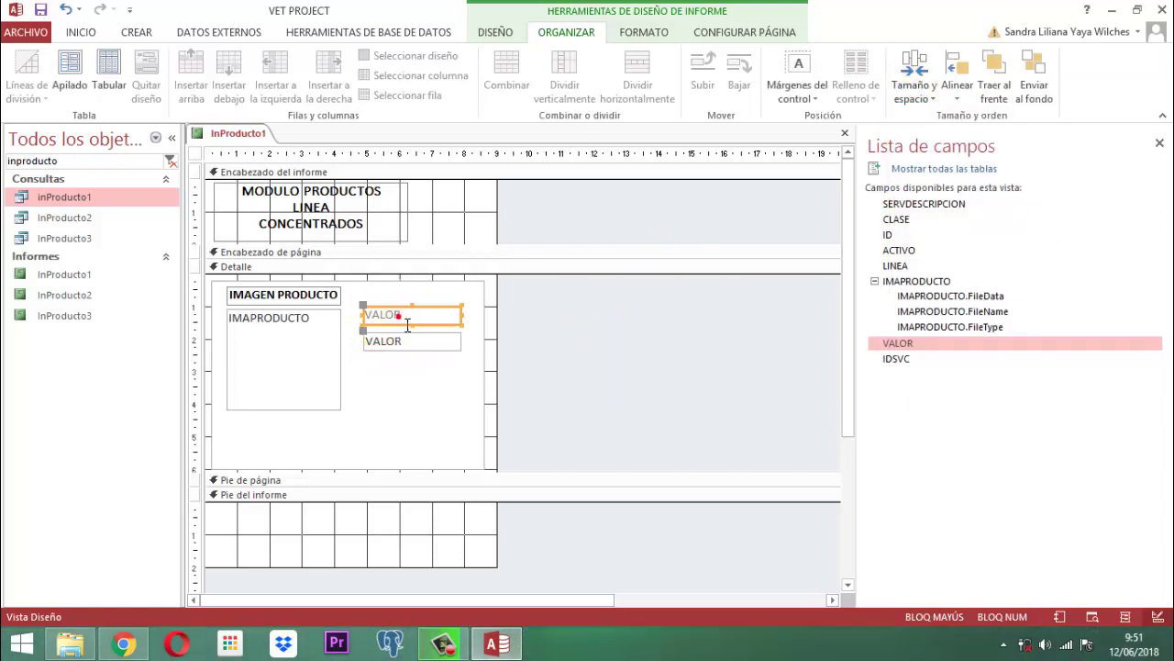
pyautogui.keyDown('shift'); pyautogui.click(405, 338); pyautogui.keyUp('shift')
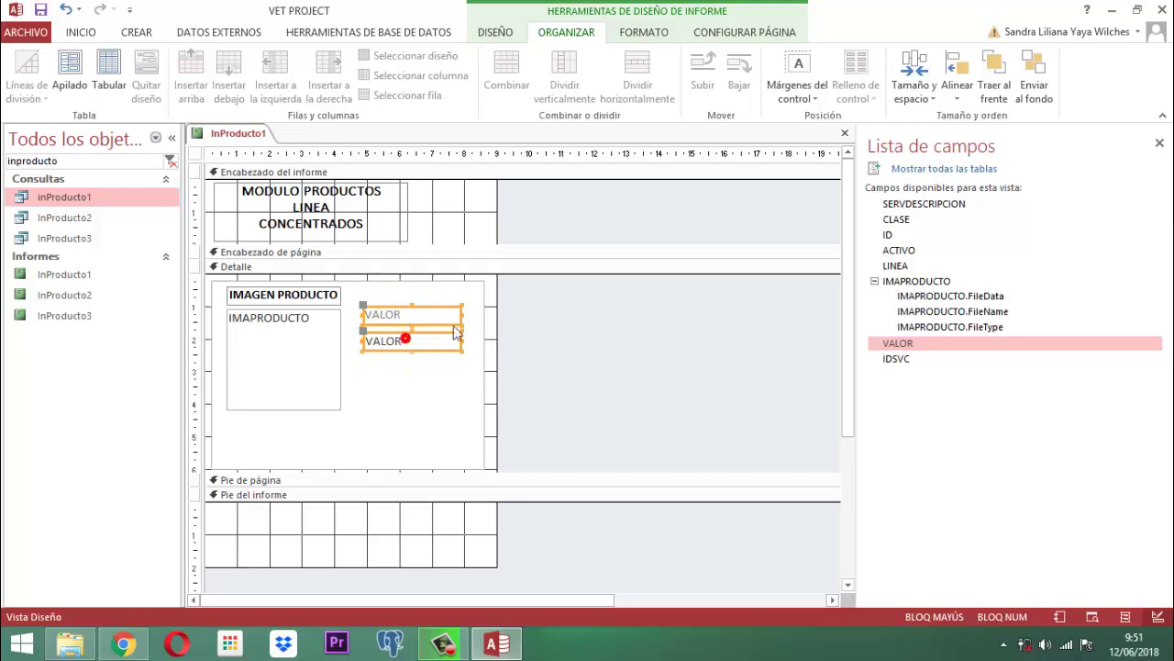
pyautogui.click(654, 32)
pyautogui.click(292, 90)
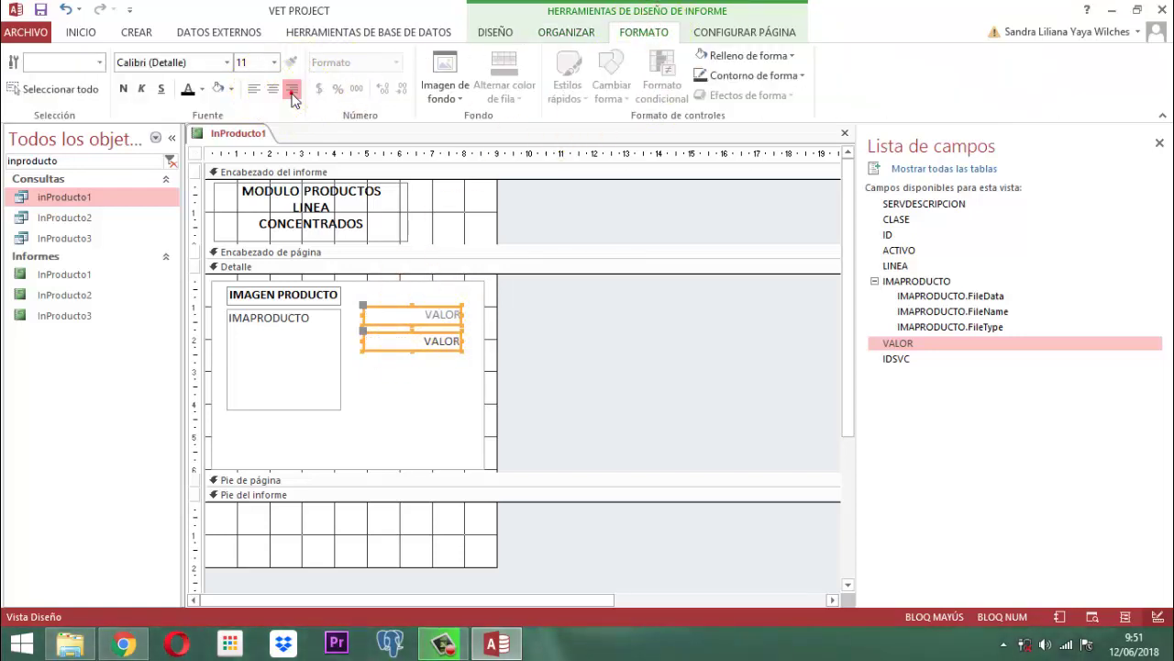
pyautogui.click(565, 332)
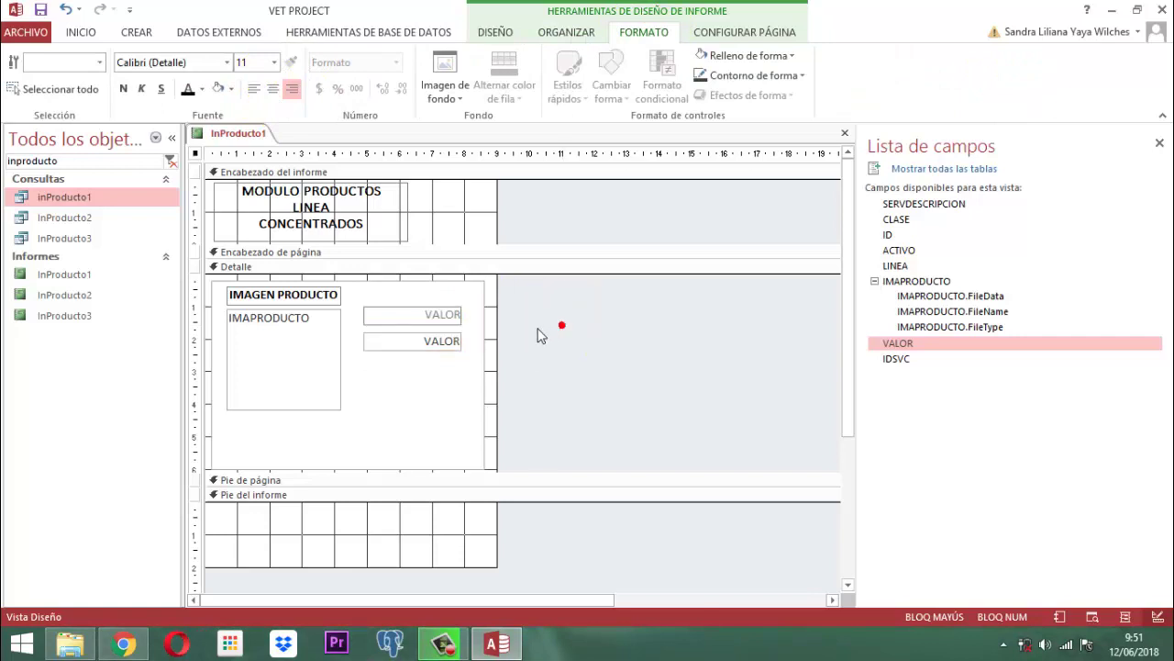
# - Make the VALOR label bold and set the text of the label and its text box to black
pyautogui.click(436, 328)
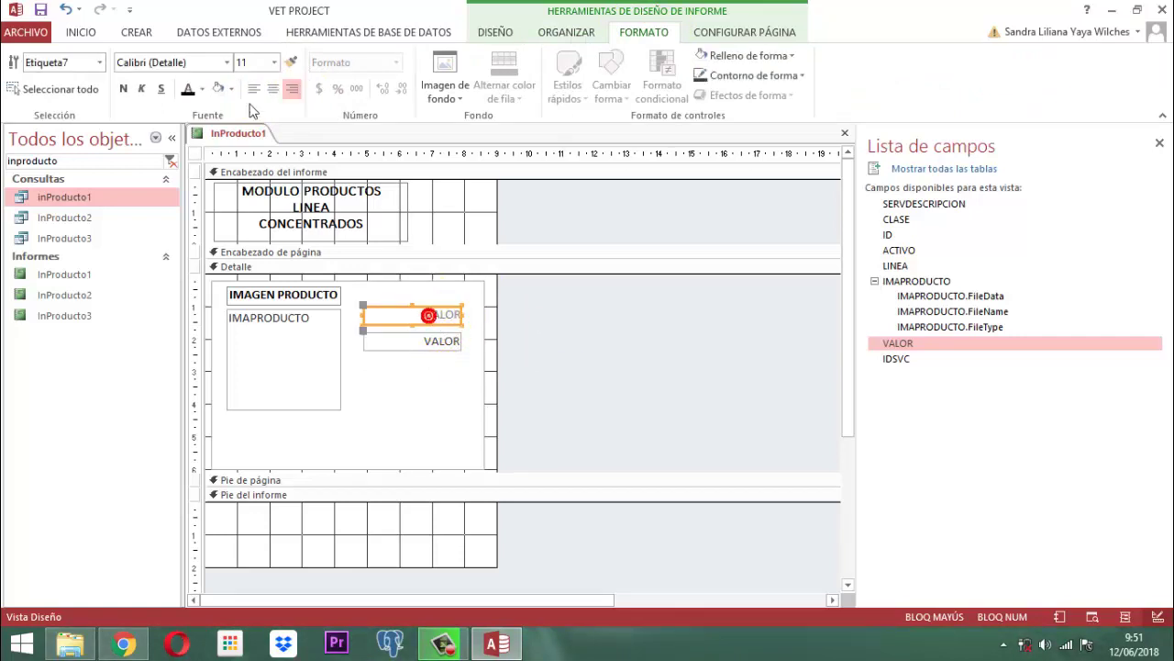
pyautogui.click(125, 89)
pyautogui.click(560, 328)
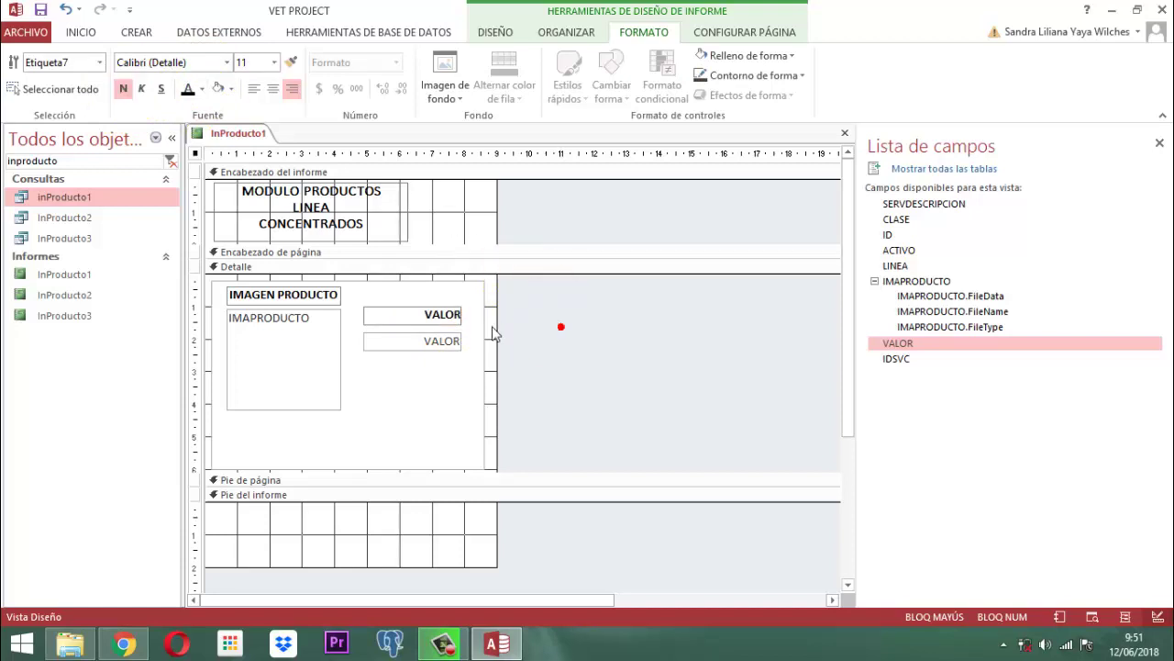
pyautogui.click(437, 341)
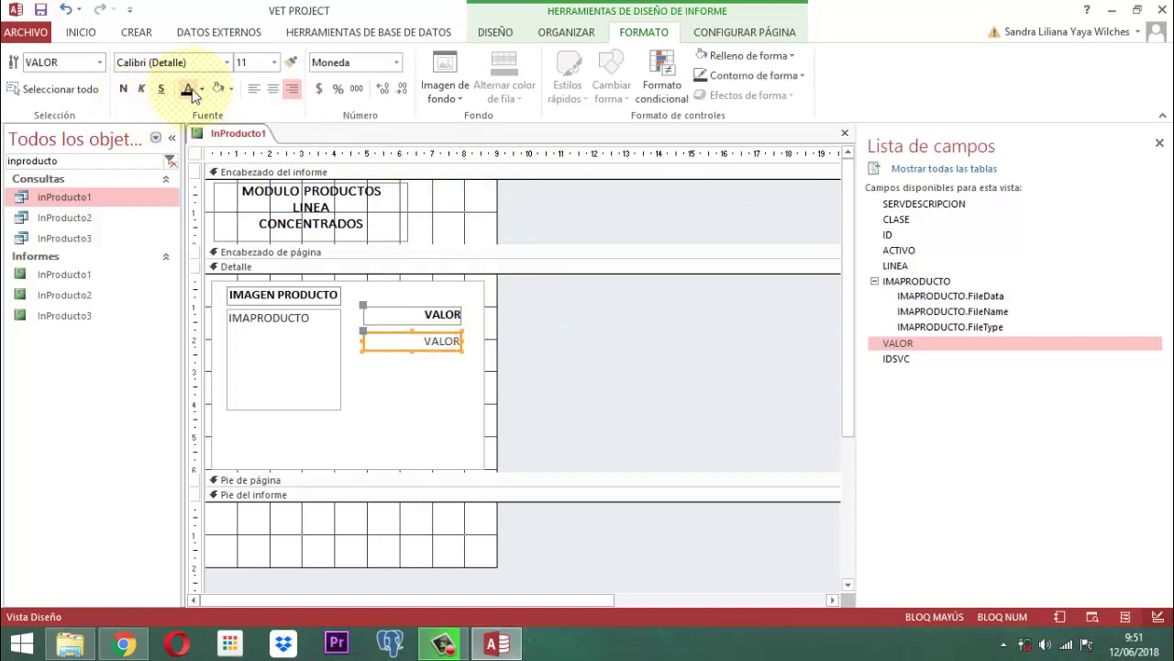
pyautogui.click(538, 298)
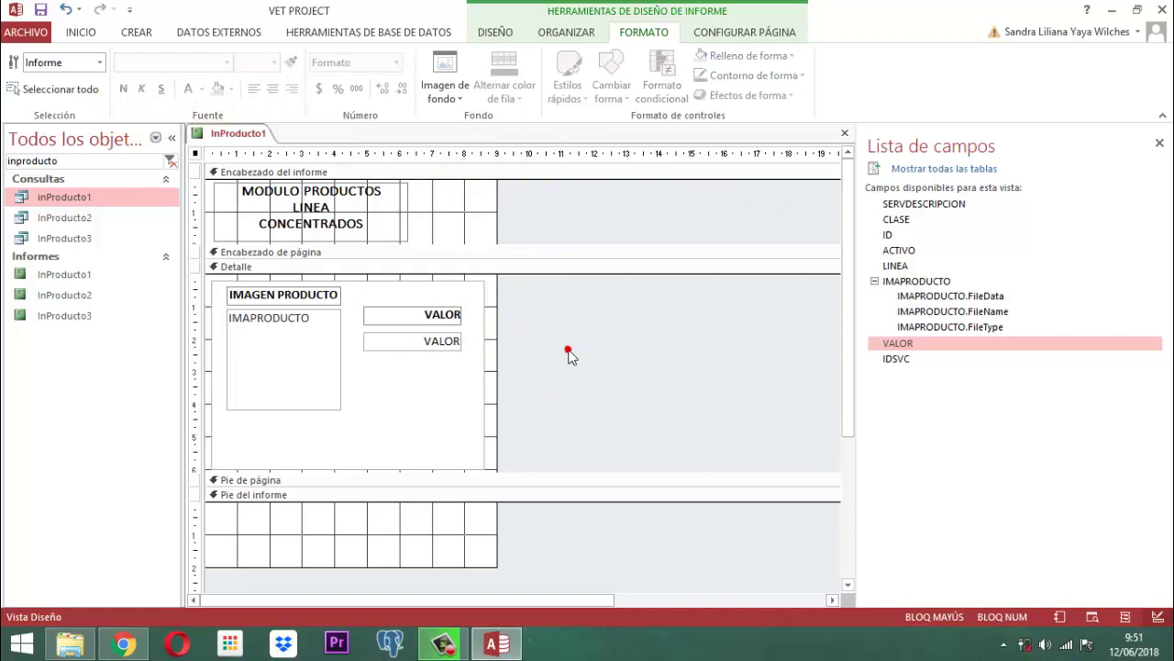
# - Move the VALOR label and its text box down together until the text box lines up with the lower edge of the image control
pyautogui.click(420, 321)
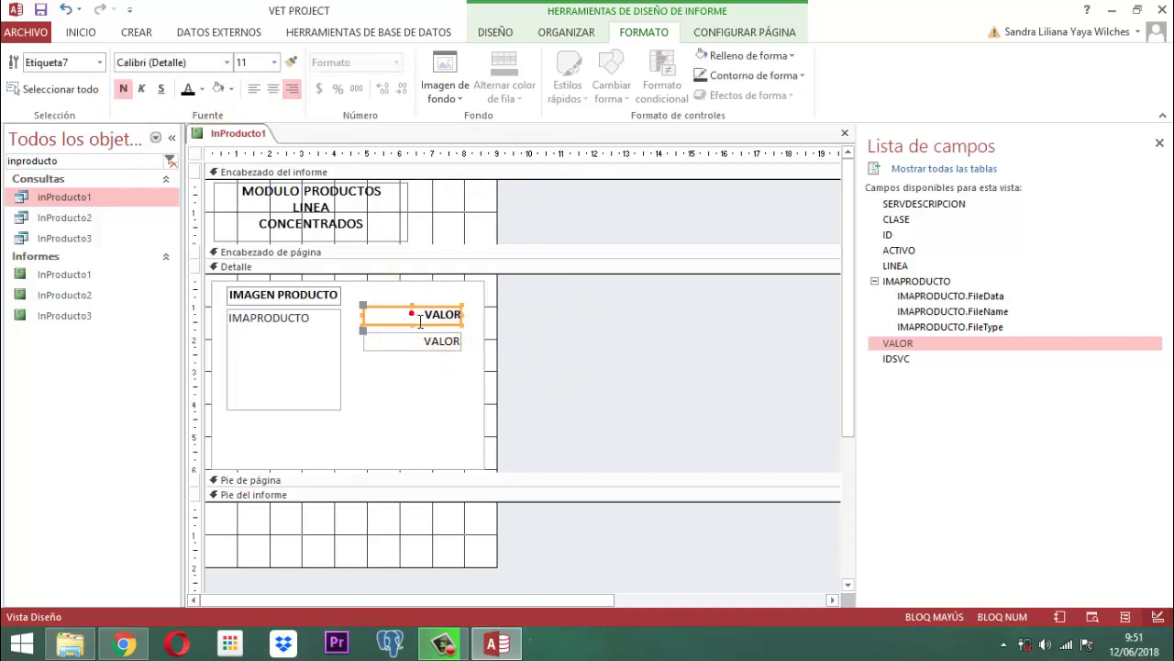
pyautogui.press('Down')
pyautogui.press('Down')
pyautogui.press('Down')
pyautogui.press('Down')
pyautogui.press('Down')
pyautogui.press('Down')
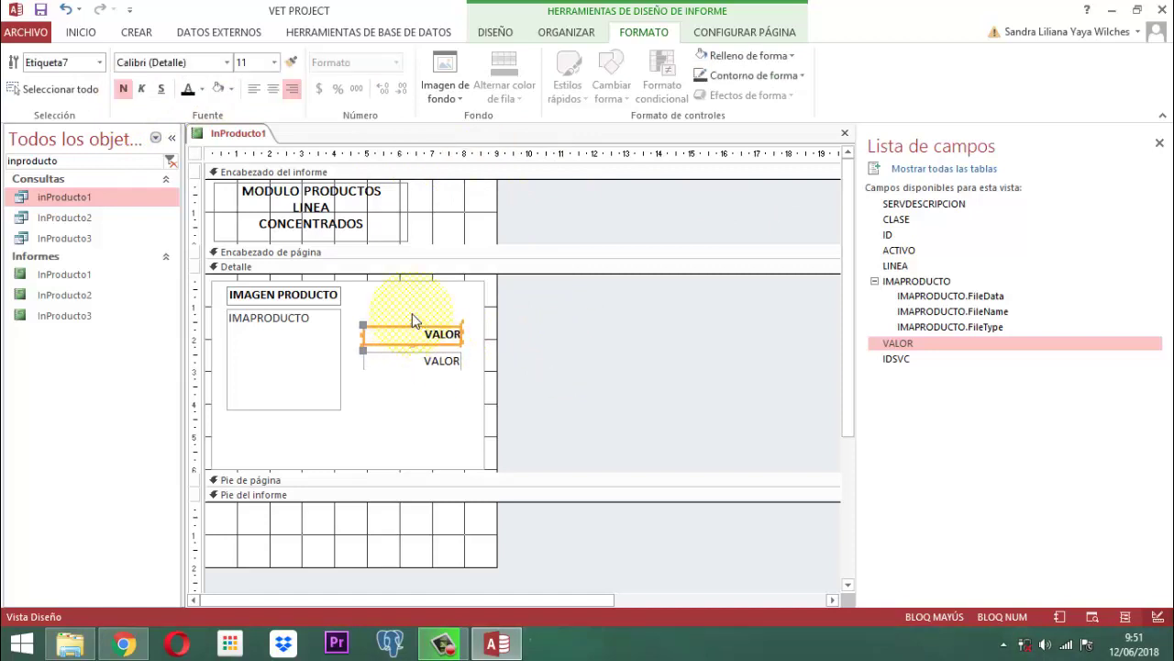
pyautogui.press('Down')
pyautogui.press('Down')
pyautogui.press('Down')
pyautogui.press('Down')
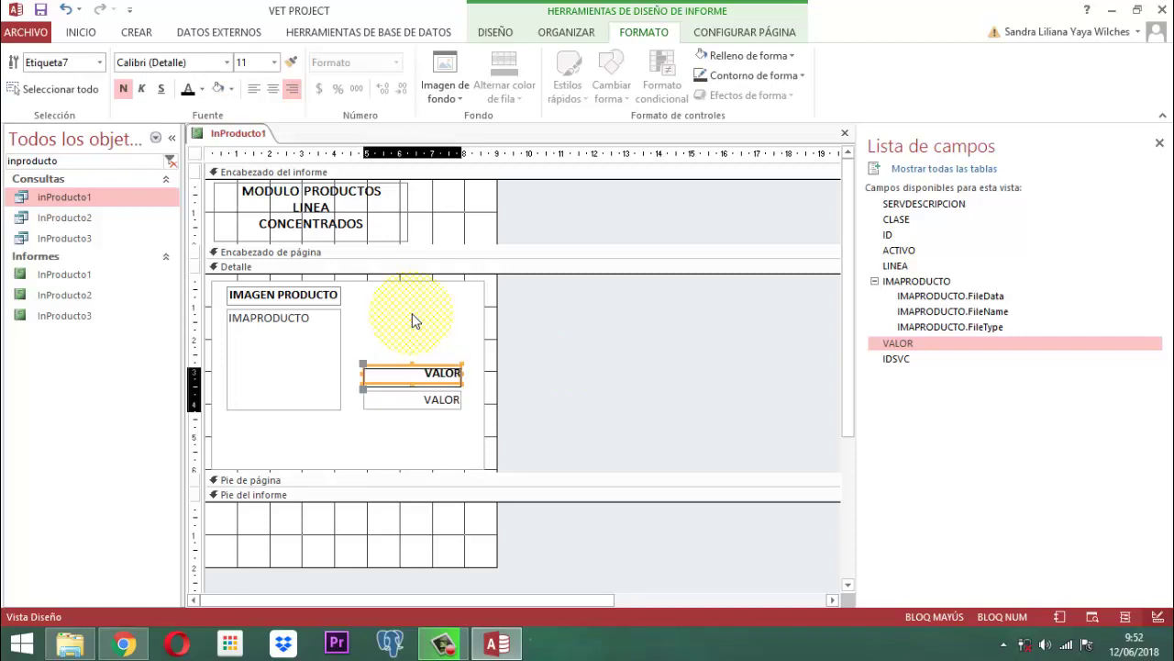
pyautogui.press('Up')
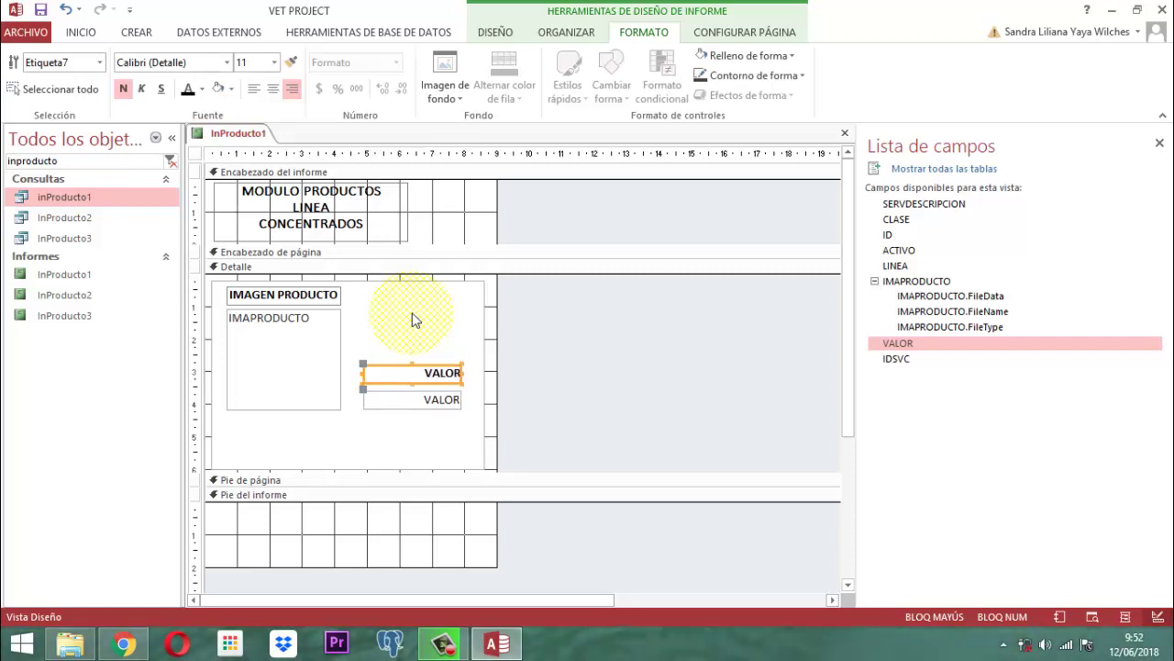
pyautogui.click(588, 339)
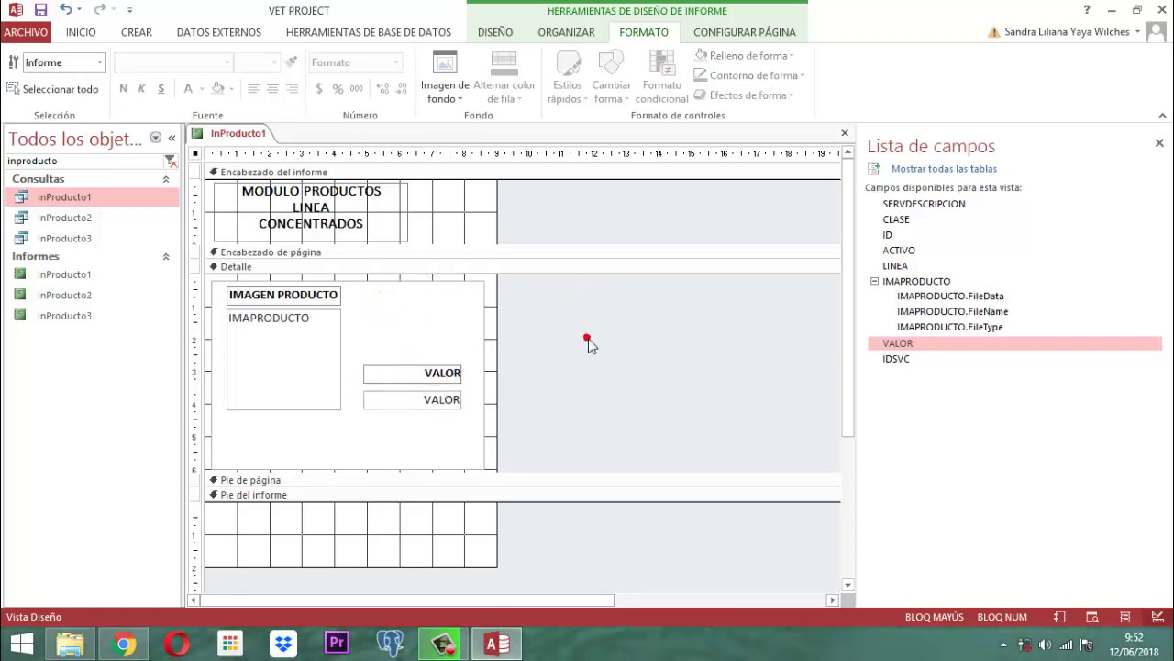
# - Add the ID field above the VALOR pair in the Detail rectangle and place its label above its text box
pyautogui.click(891, 235)
pyautogui.moveTo(890, 235); pyautogui.dragTo(323, 339)
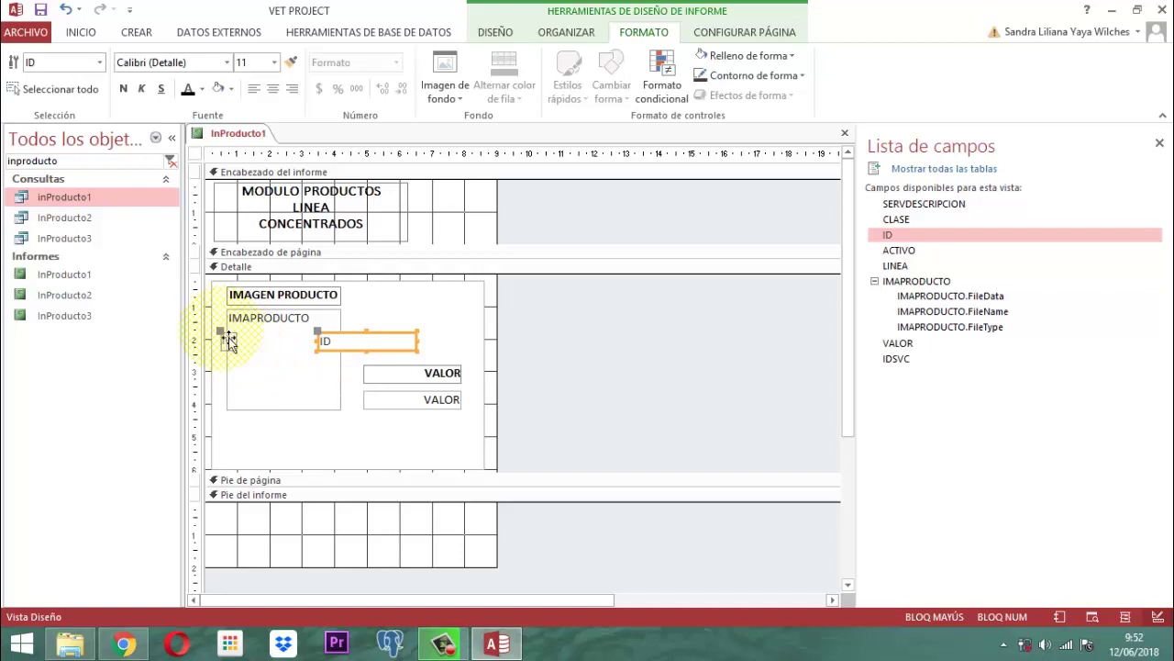
pyautogui.click(222, 332)
pyautogui.moveTo(228, 337); pyautogui.dragTo(378, 305)
pyautogui.click(338, 344)
pyautogui.moveTo(323, 338); pyautogui.dragTo(366, 327)
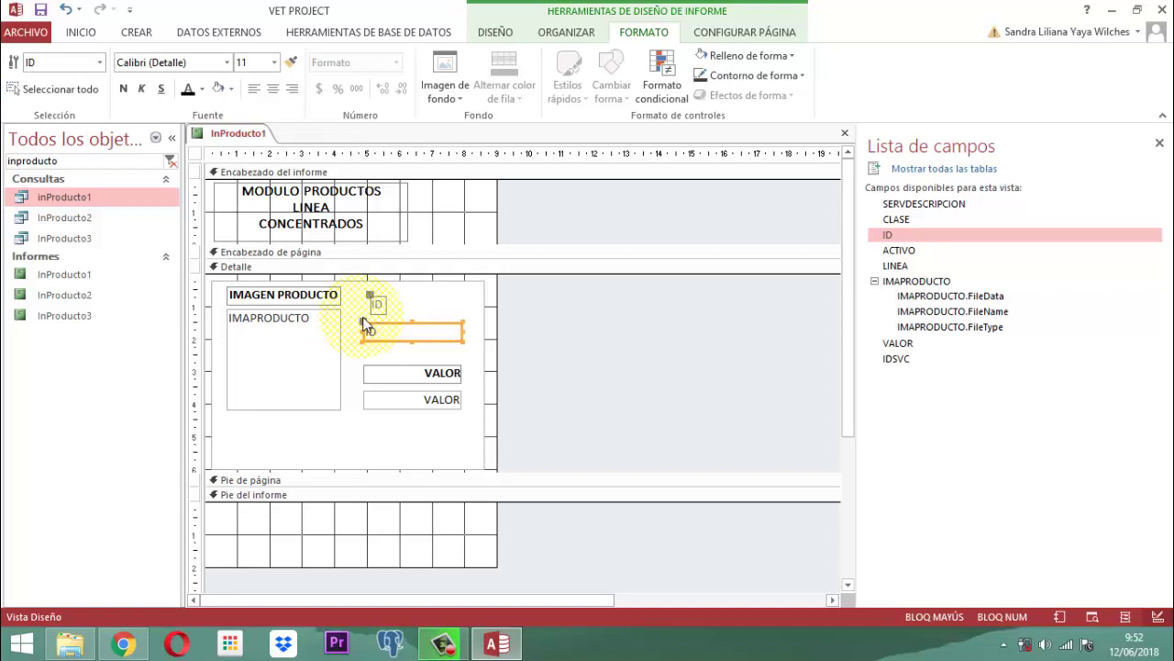
# - Align the ID label and text box along their left edges and match both to the widest one
pyautogui.click(377, 306)
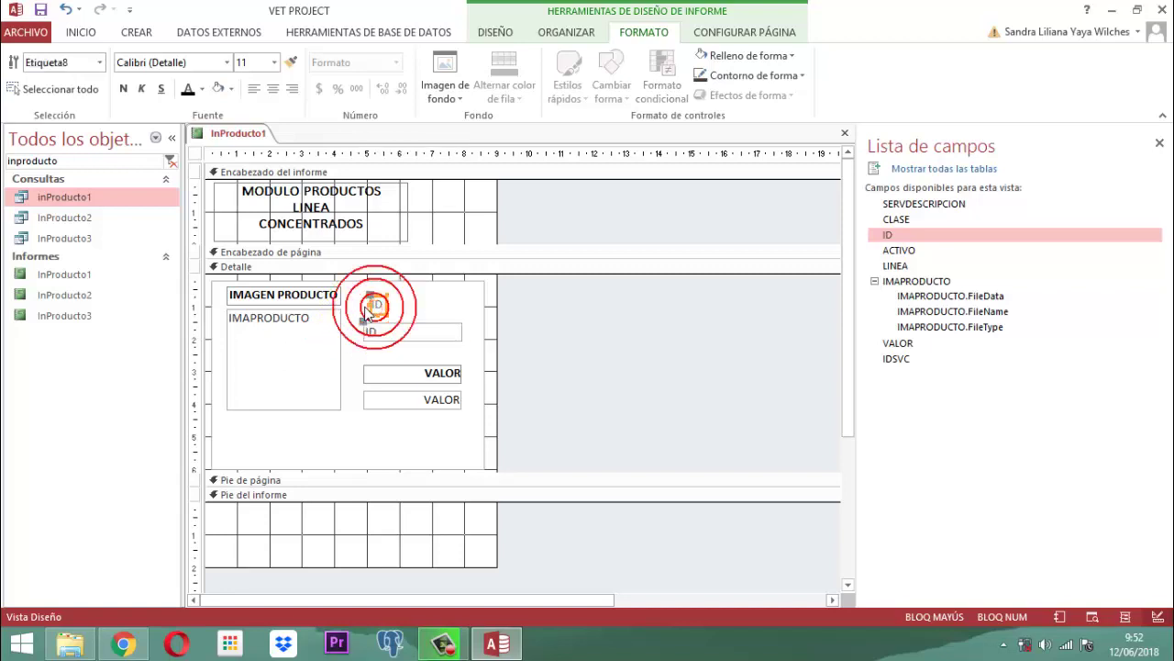
pyautogui.keyDown('shift'); pyautogui.click(397, 338); pyautogui.keyUp('shift')
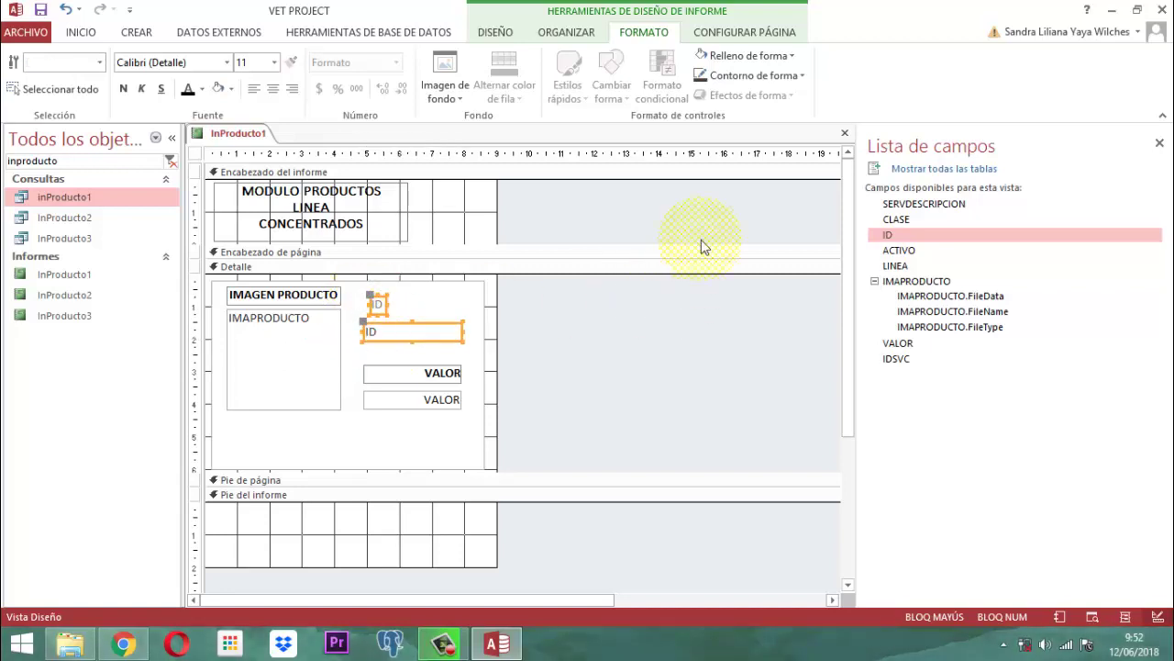
pyautogui.click(566, 33)
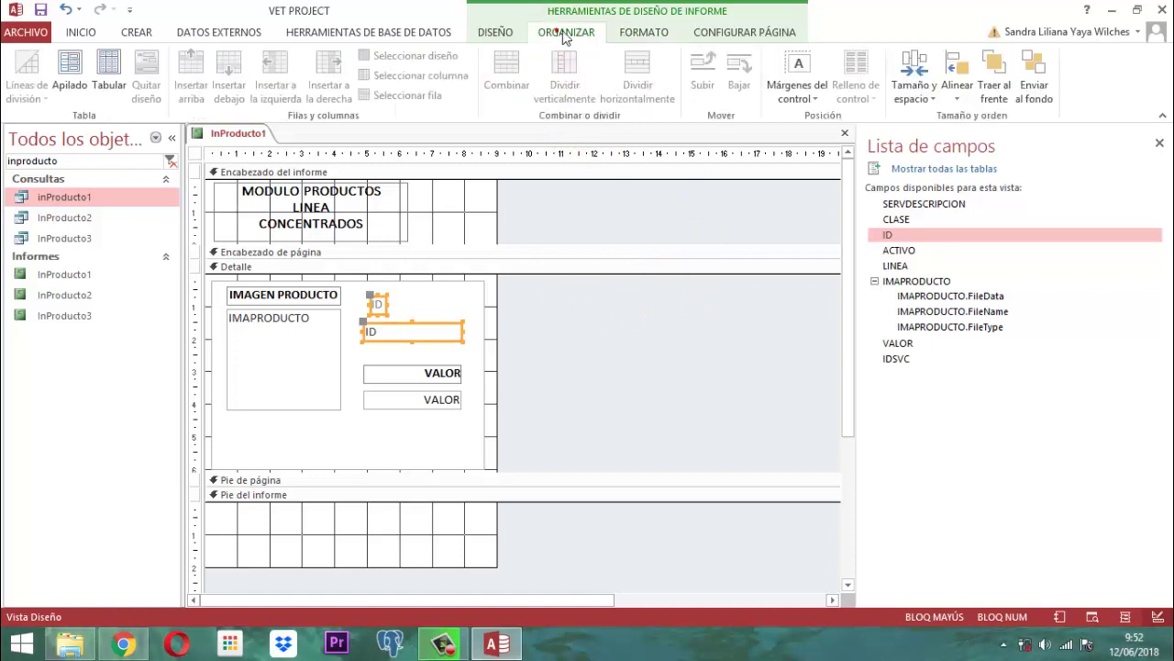
pyautogui.click(958, 87)
pyautogui.click(987, 138)
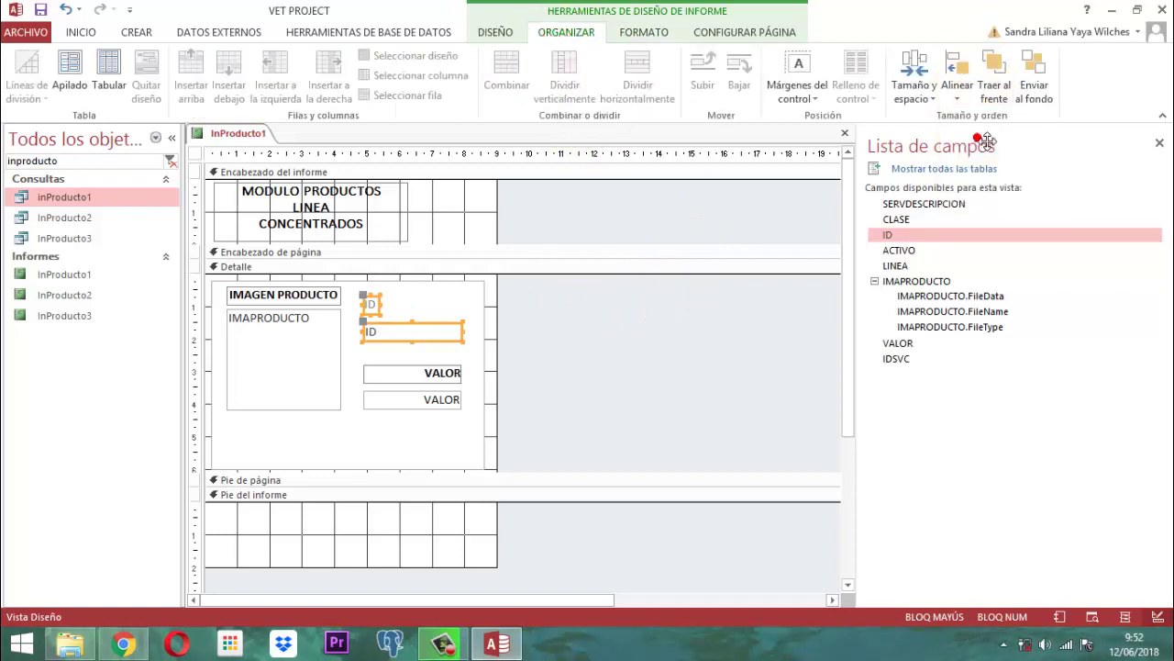
pyautogui.click(926, 82)
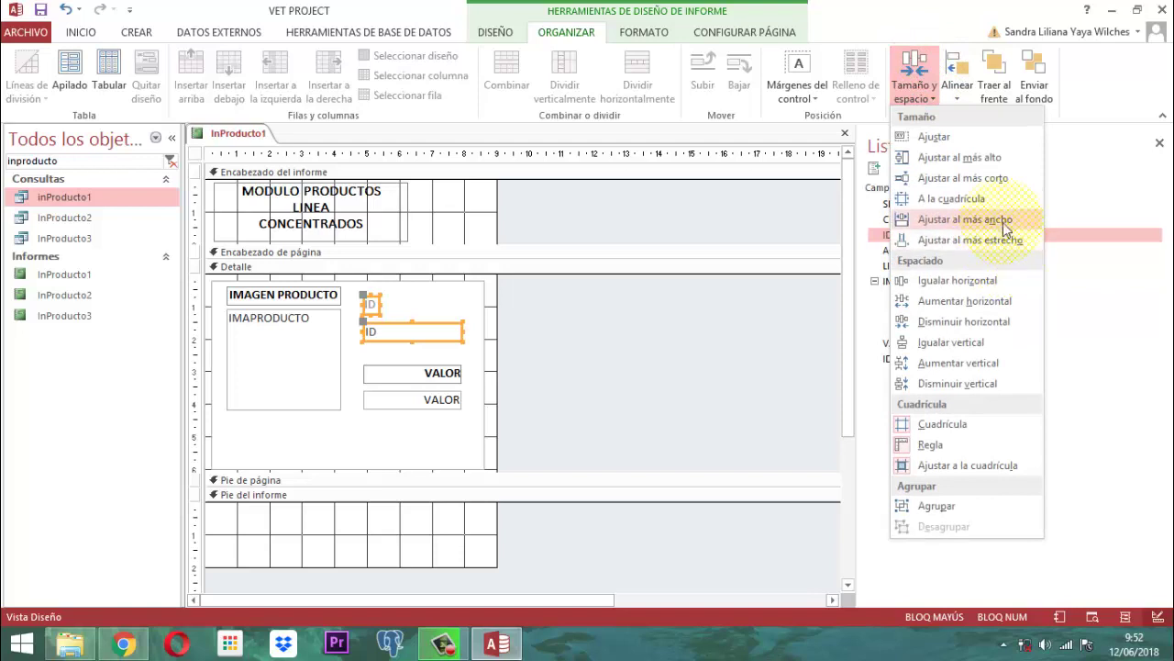
pyautogui.click(986, 220)
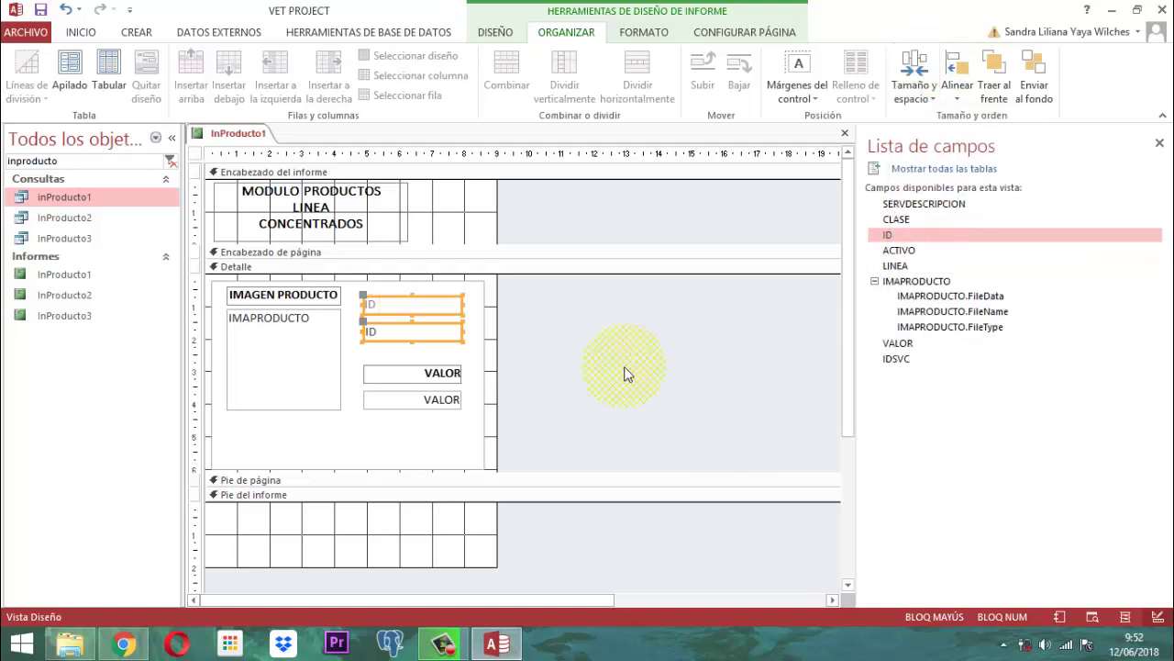
# - Right-align the ID label and text box in black text and make the label bold
pyautogui.click(644, 33)
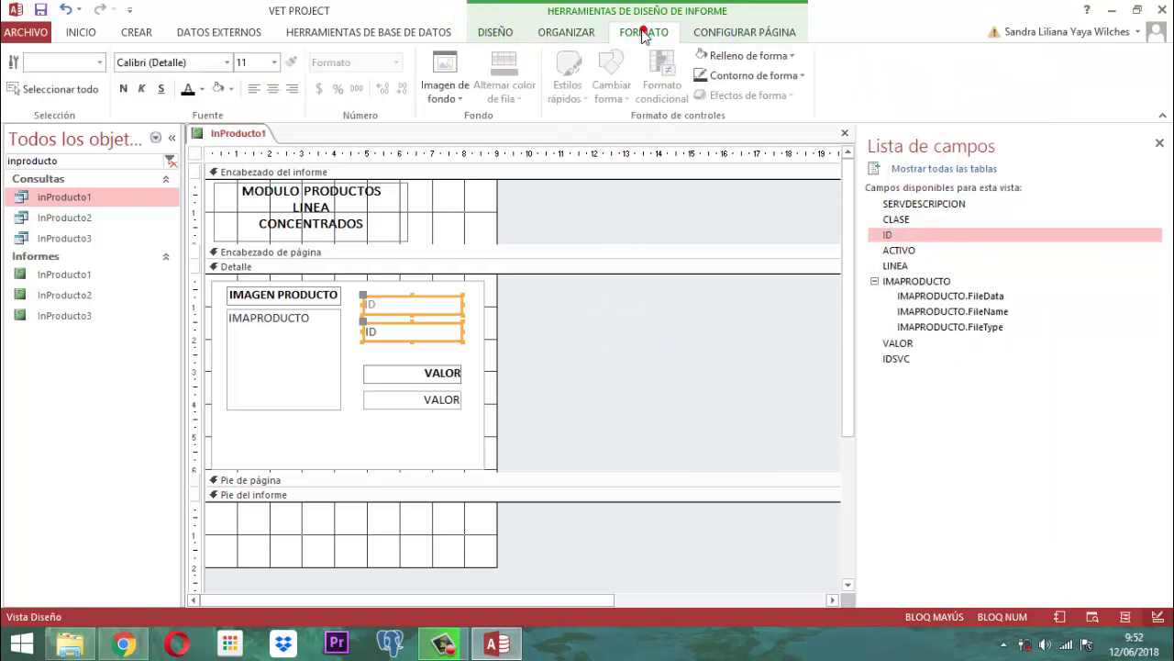
pyautogui.click(577, 317)
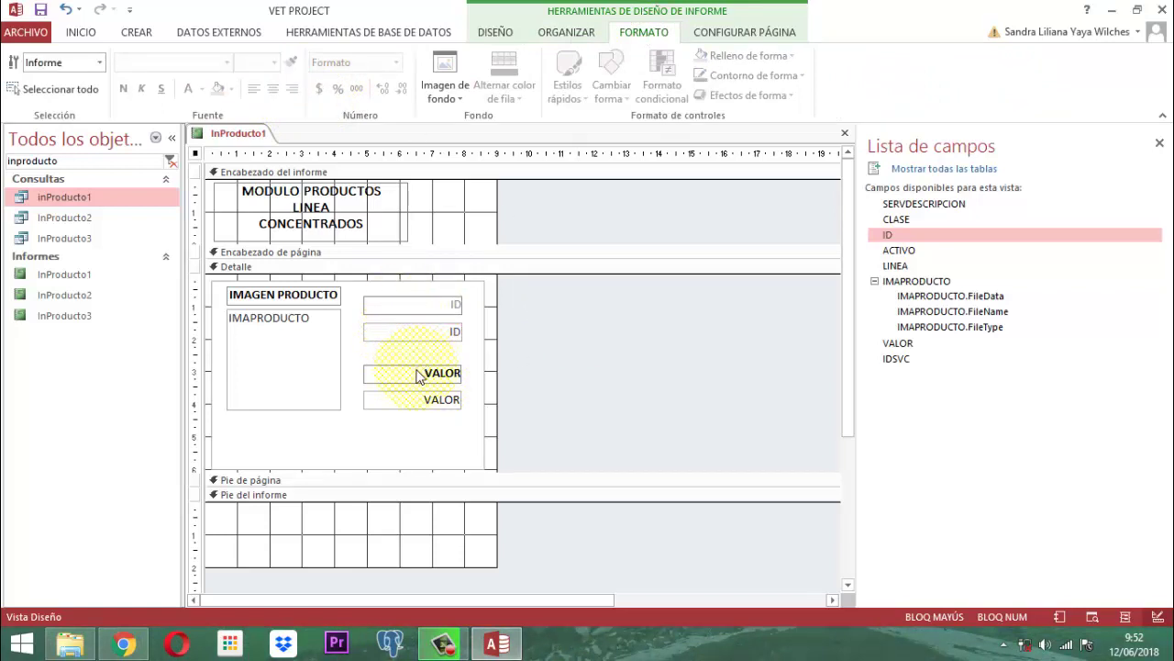
pyautogui.click(420, 306)
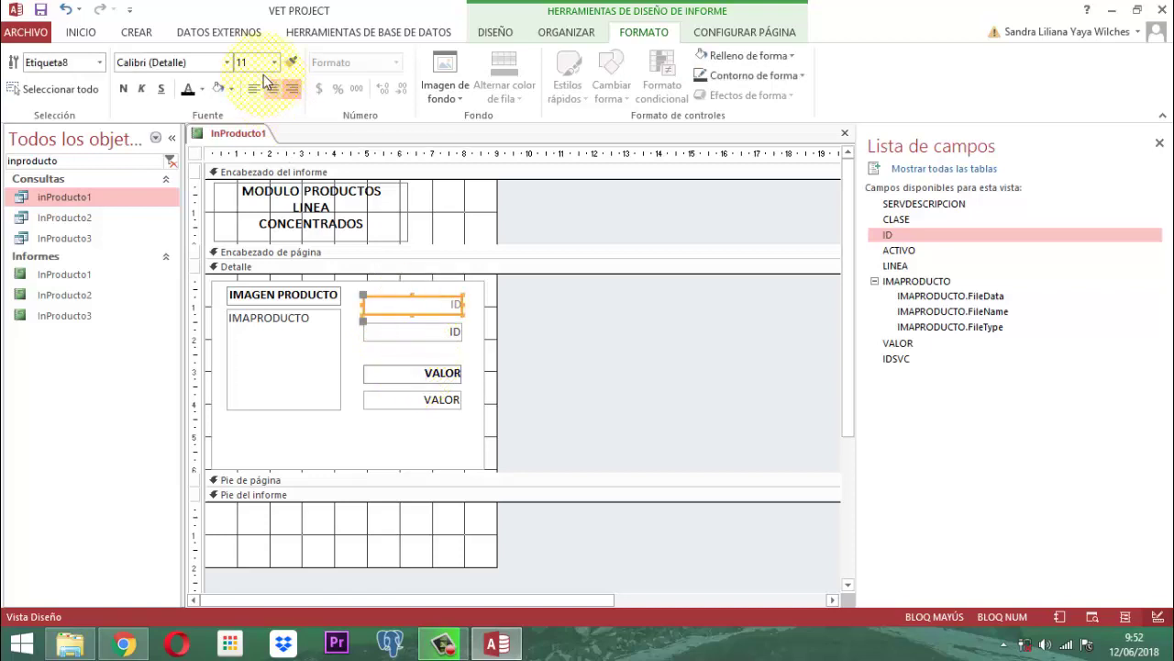
pyautogui.click(188, 89)
pyautogui.click(122, 89)
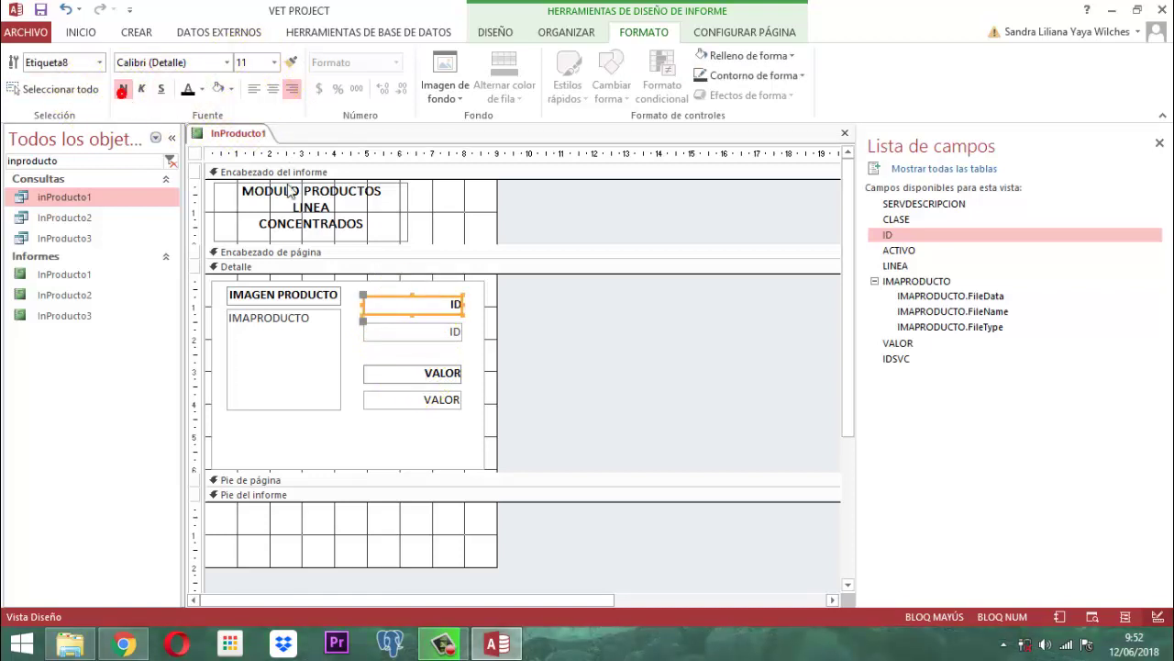
pyautogui.click(429, 334)
pyautogui.click(188, 89)
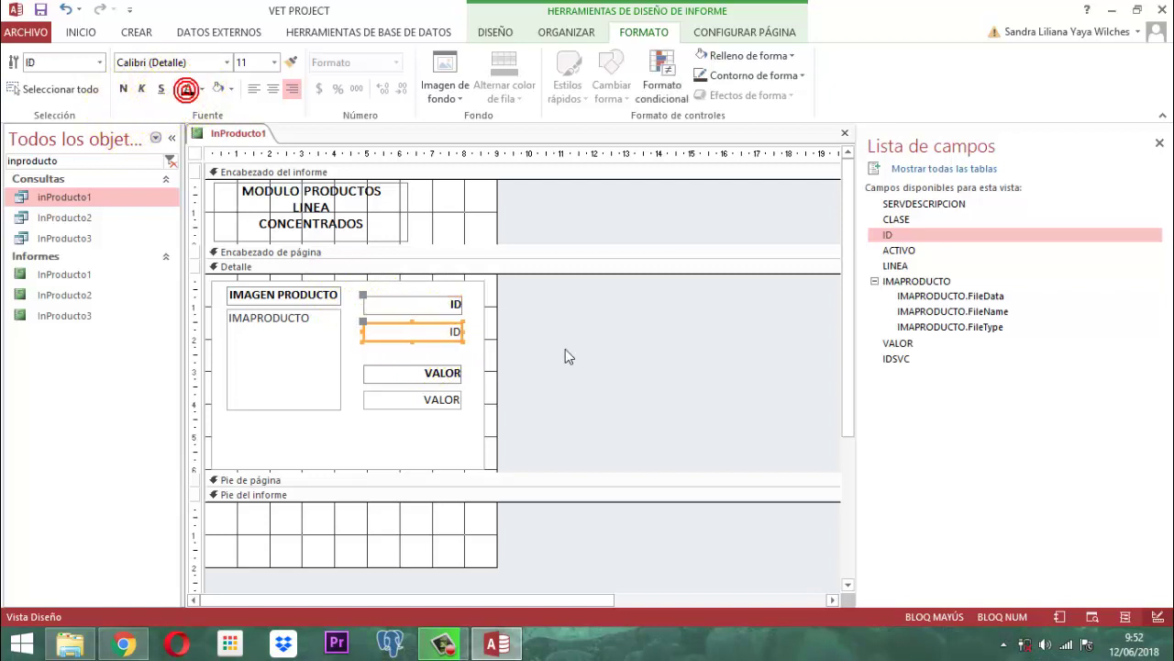
pyautogui.click(590, 356)
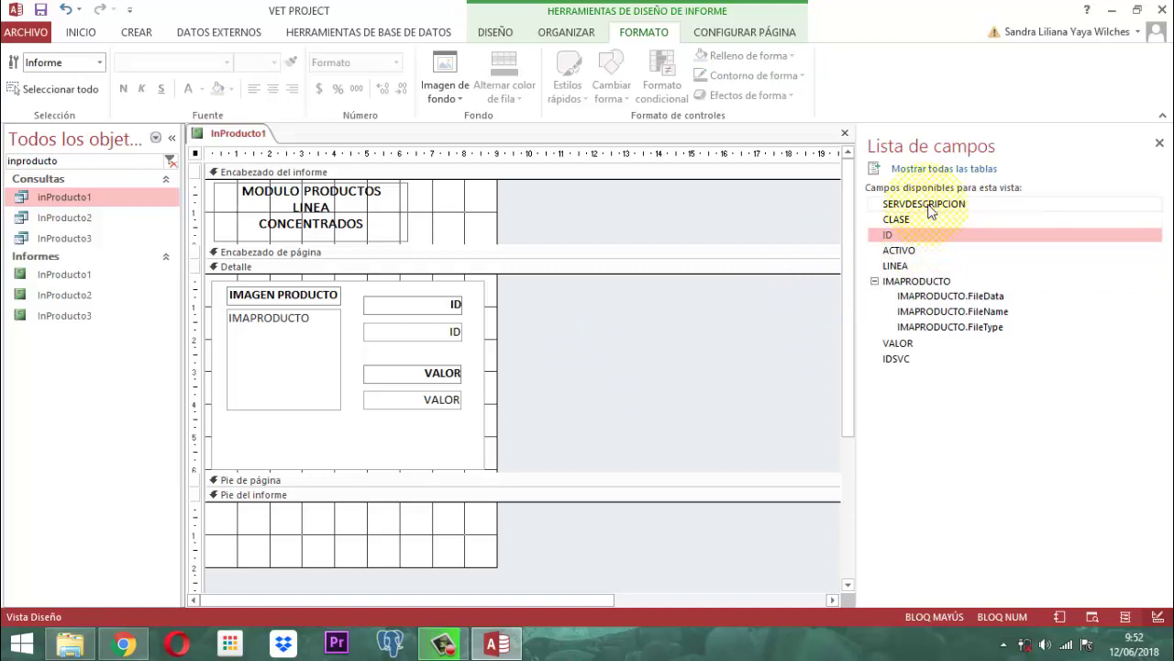
# - Add the SERVDESCRIPCION field below the image control in the Detail rectangle, with its label directly above its text box
pyautogui.moveTo(928, 204); pyautogui.dragTo(340, 366)
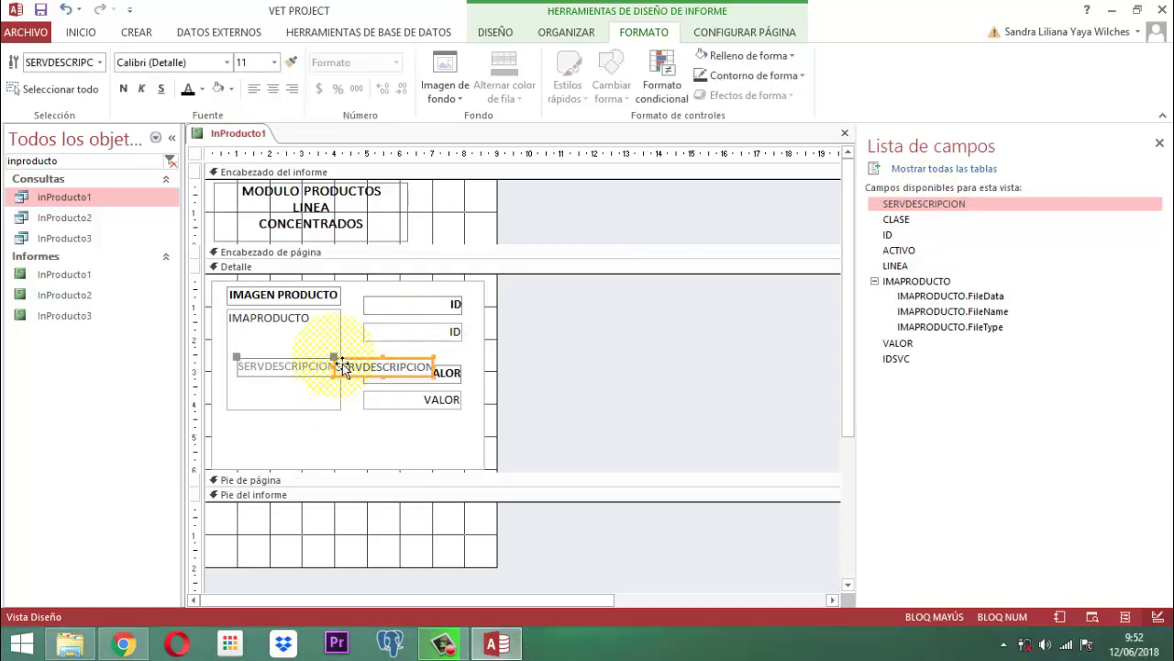
pyautogui.moveTo(340, 363); pyautogui.dragTo(236, 448)
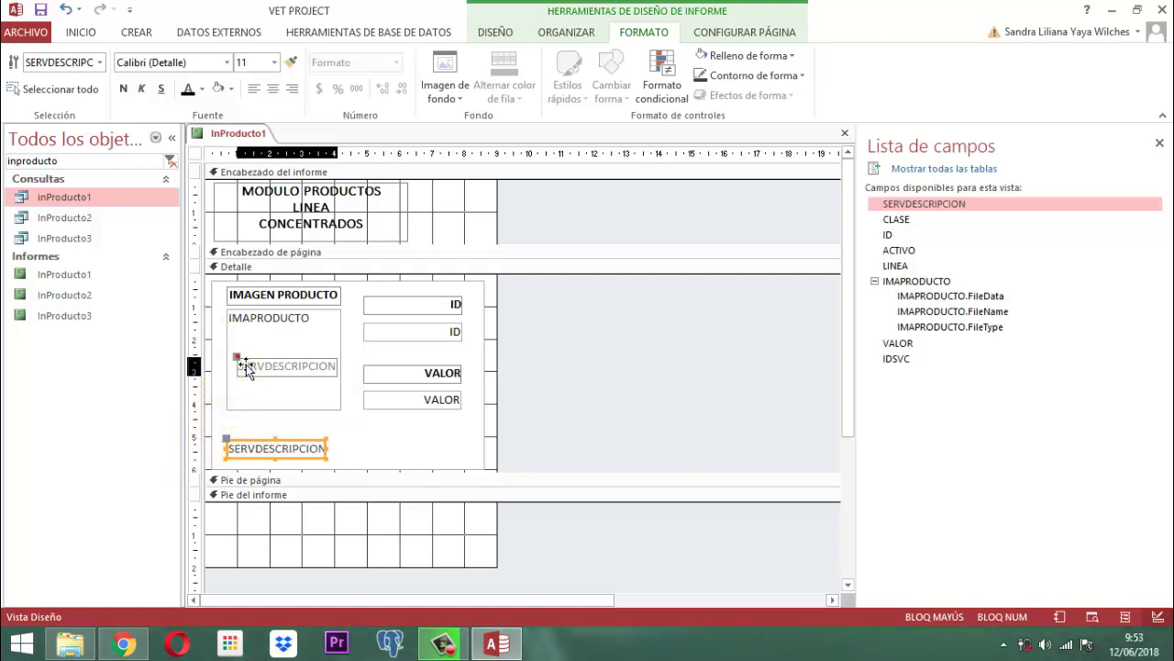
pyautogui.moveTo(244, 366); pyautogui.dragTo(236, 424)
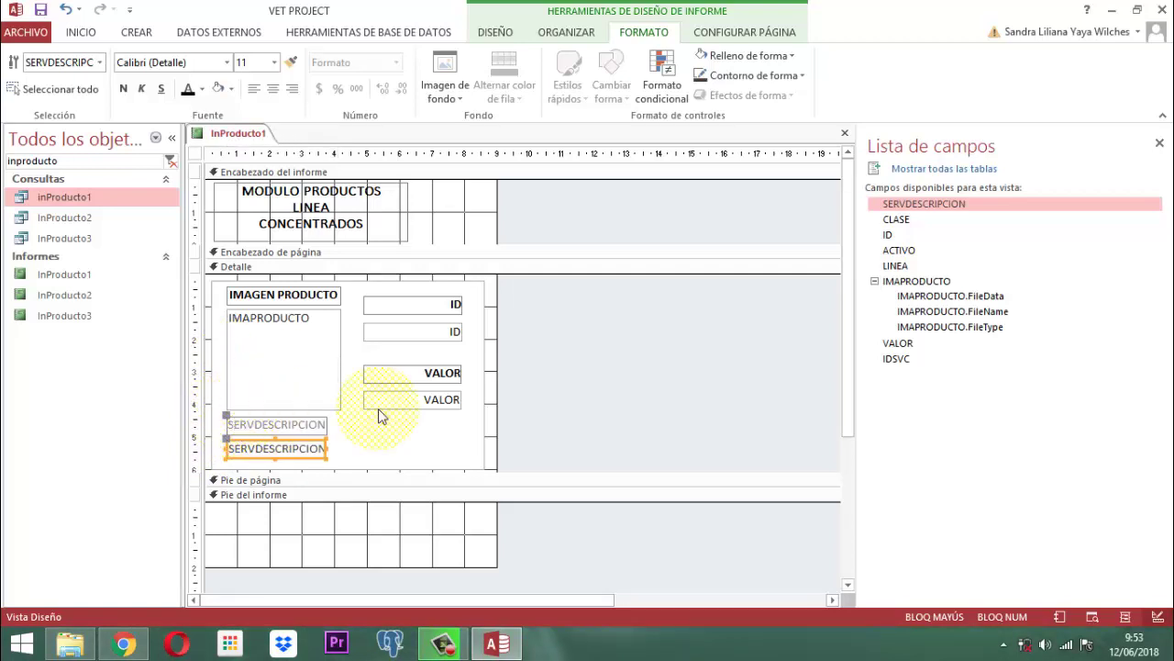
pyautogui.click(570, 409)
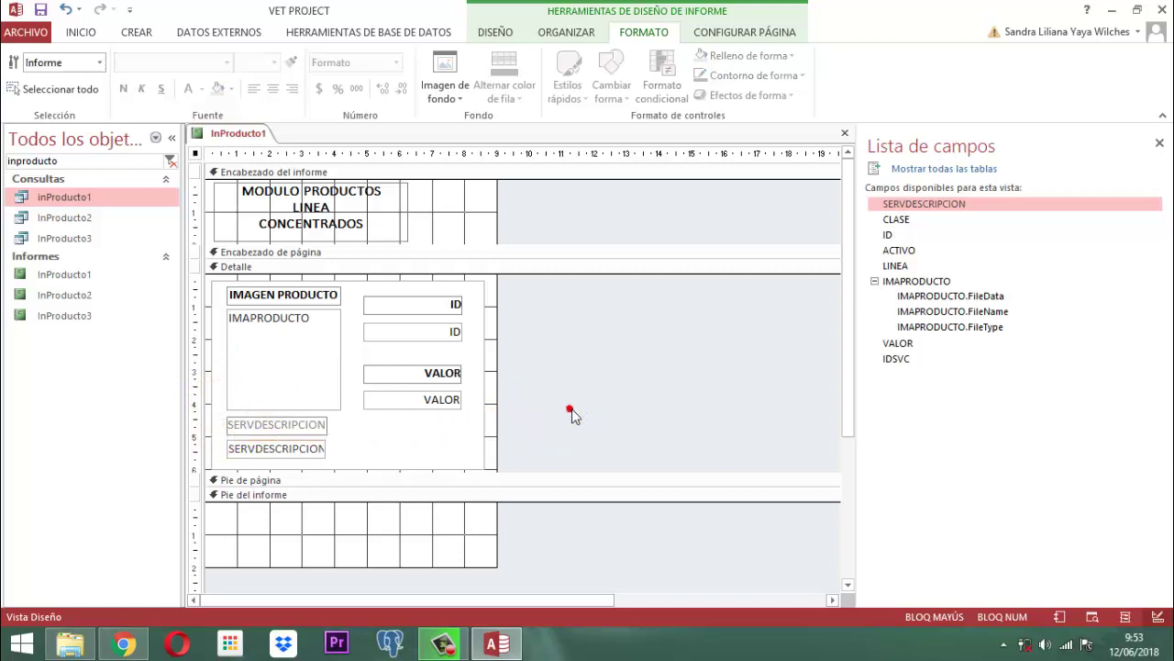
pyautogui.click(353, 421)
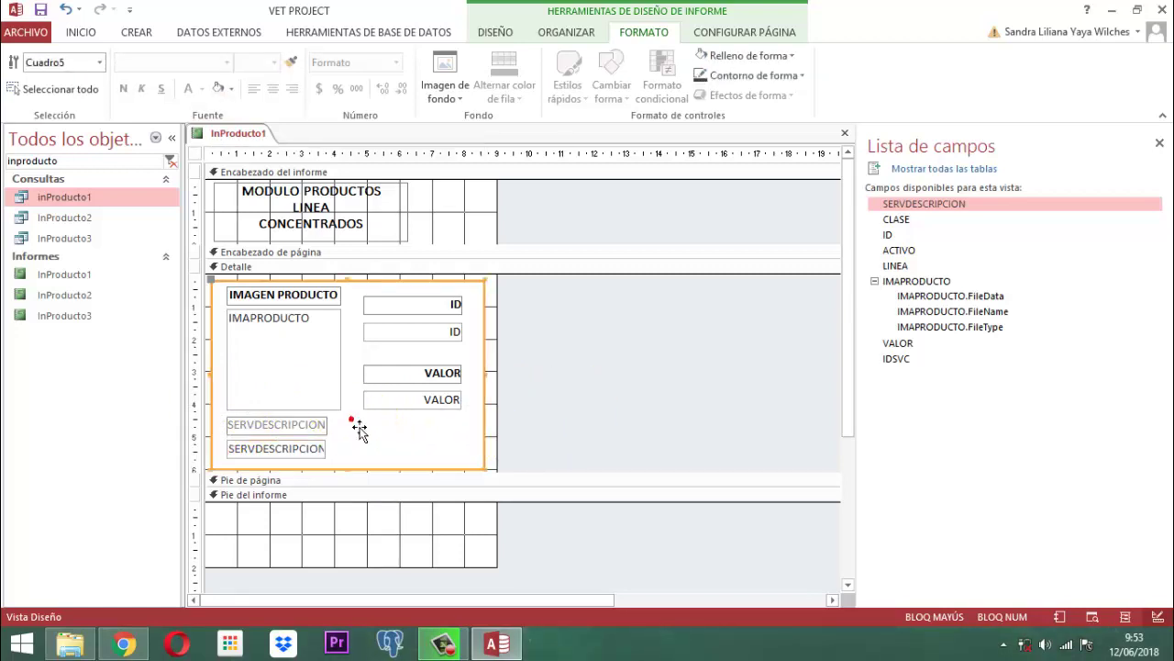
pyautogui.click(681, 379)
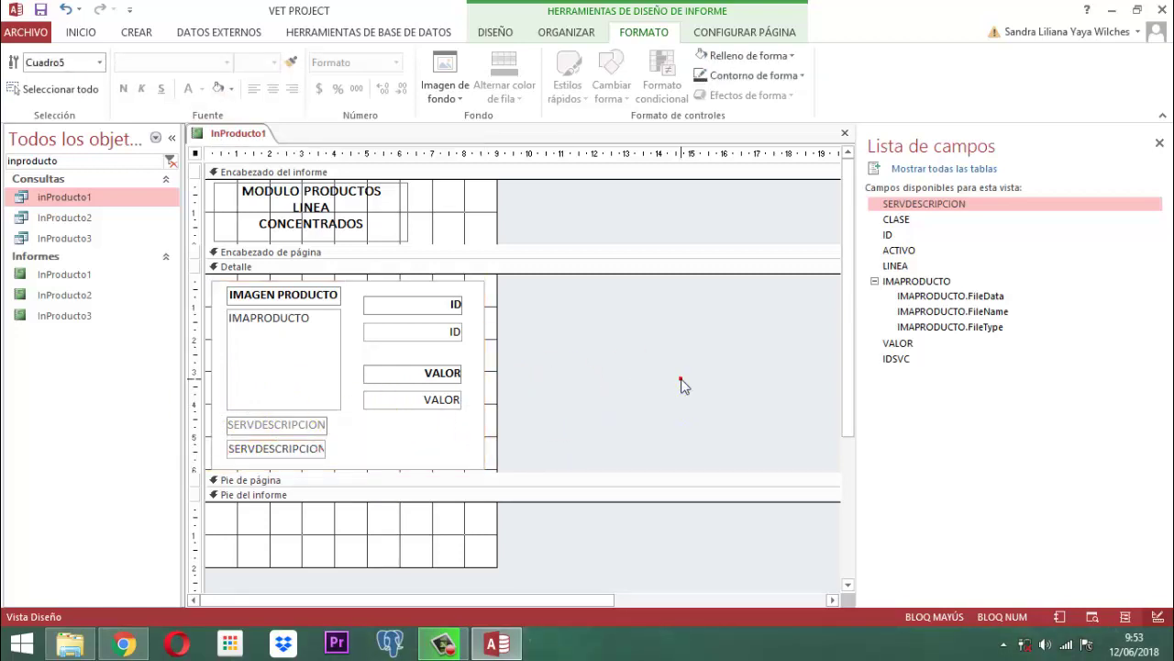
# - Set the SERVDESCRIPCION label and text box to font size 8 with black text
pyautogui.click(300, 429)
pyautogui.keyDown('shift'); pyautogui.click(303, 449); pyautogui.keyUp('shift')
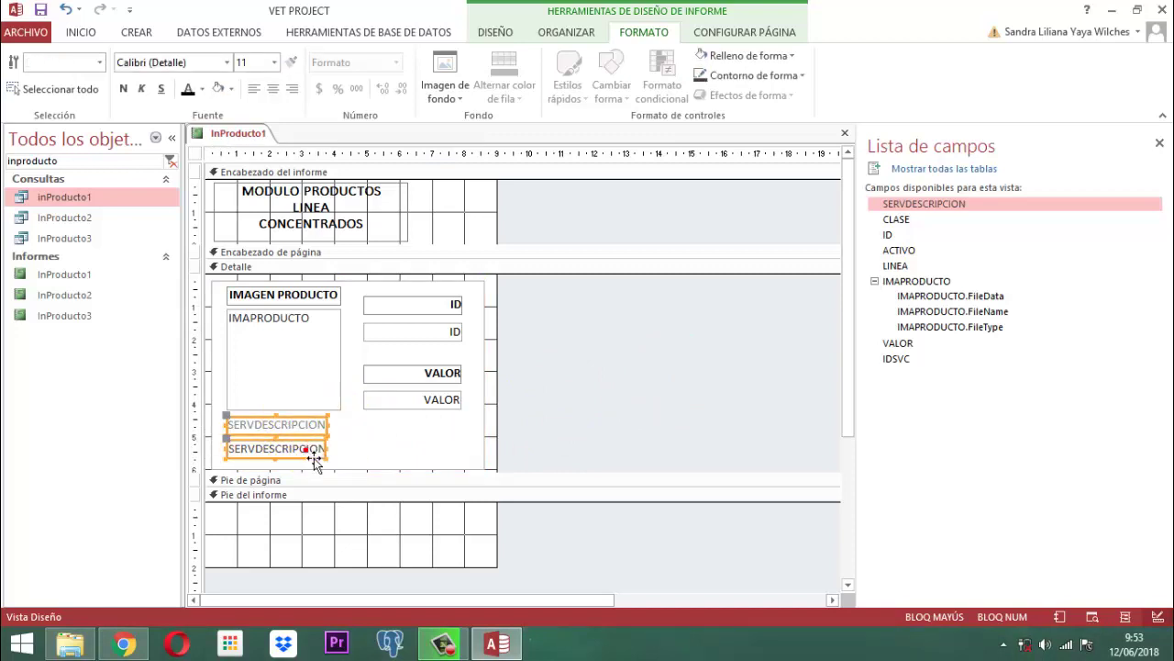
pyautogui.click(273, 62)
pyautogui.click(243, 82)
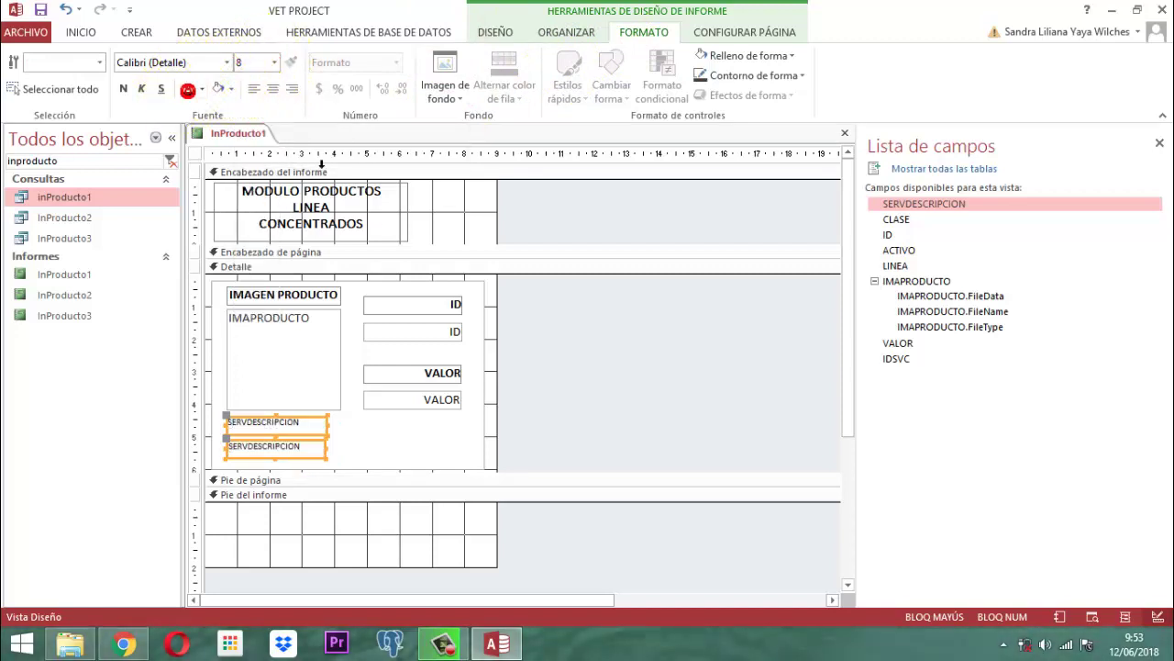
# - Make the SERVDESCRIPCION label in the Detail section bold
pyautogui.click(613, 339)
pyautogui.click(308, 428)
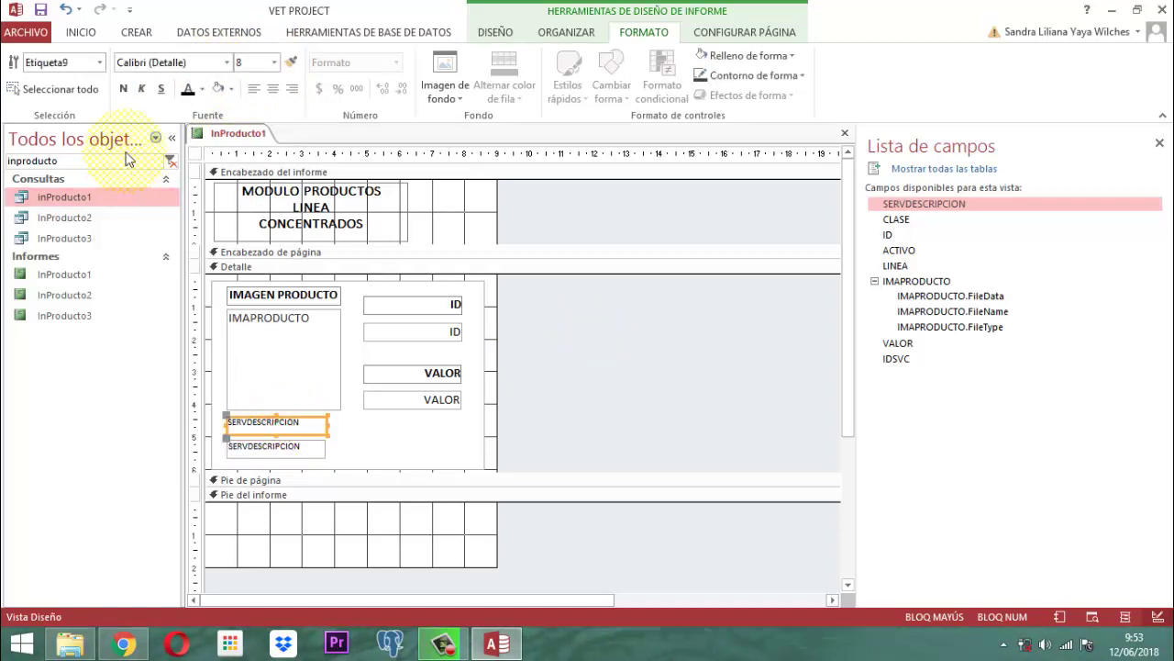
pyautogui.click(123, 89)
pyautogui.click(650, 398)
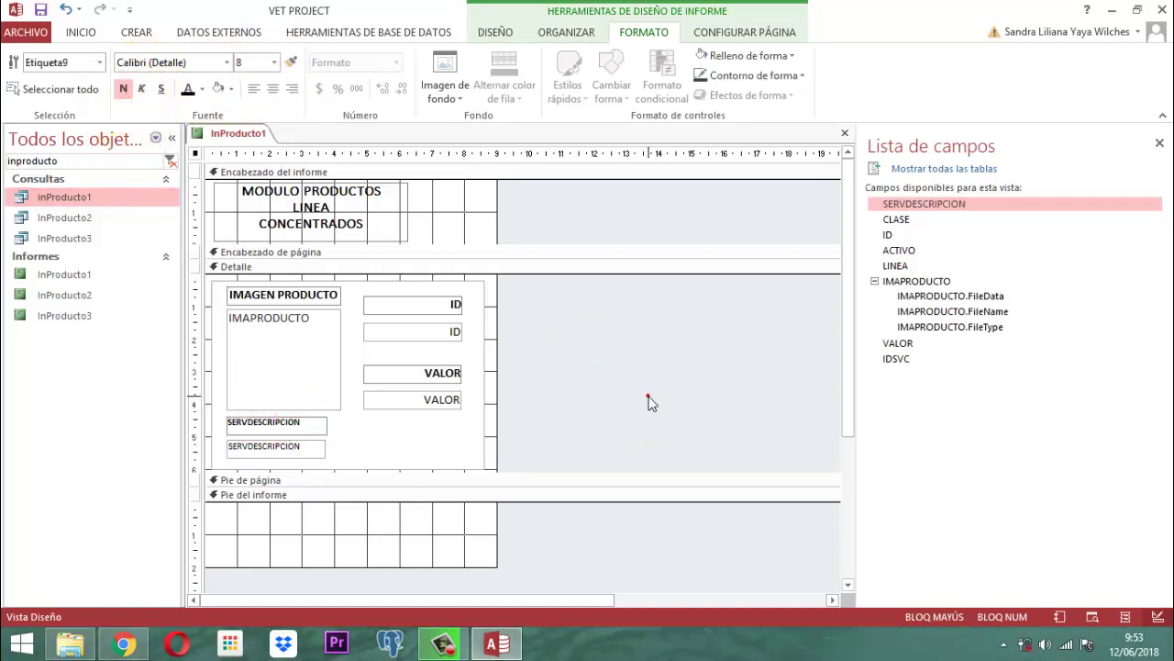
# - Change the caption of the SERVDESCRIPCION label to DESCRIPCION PRODUCTO
pyautogui.click(276, 428)
pyautogui.doubleClick(280, 424)
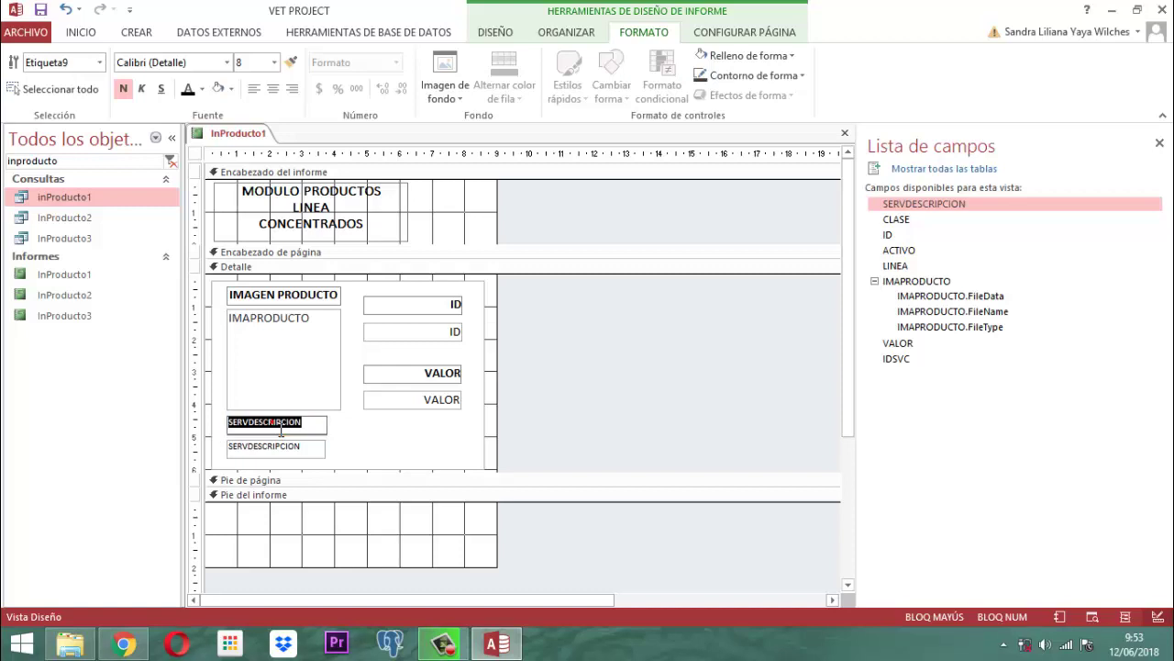
pyautogui.write('D')
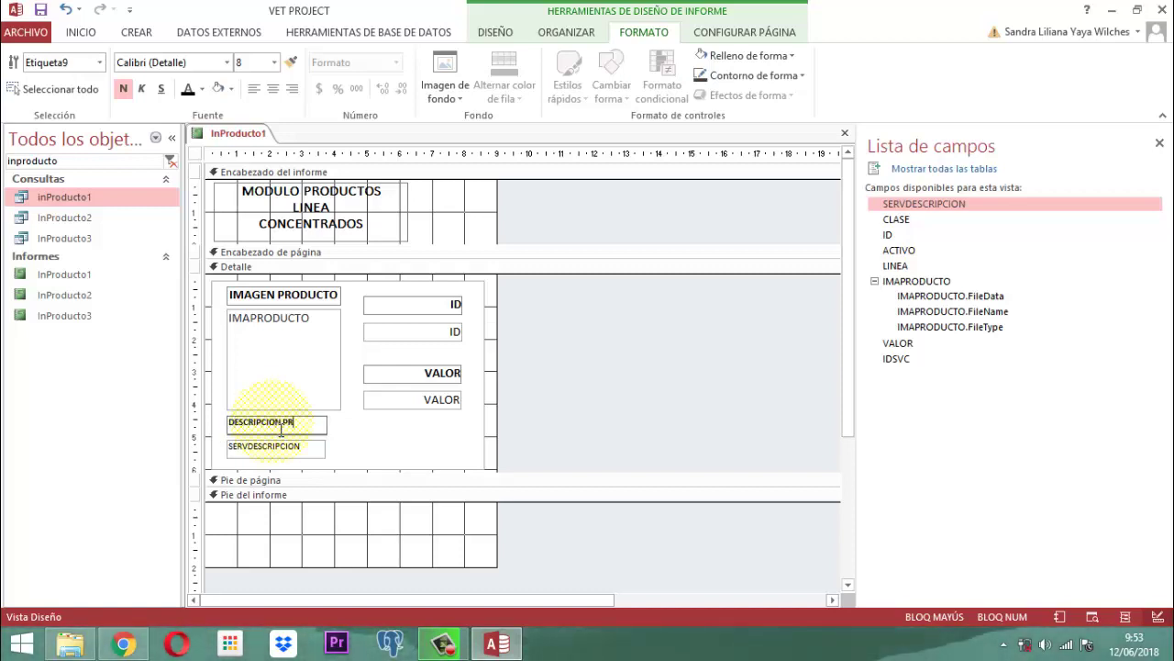
pyautogui.write('ESCRIPCION-PRODUCTO')
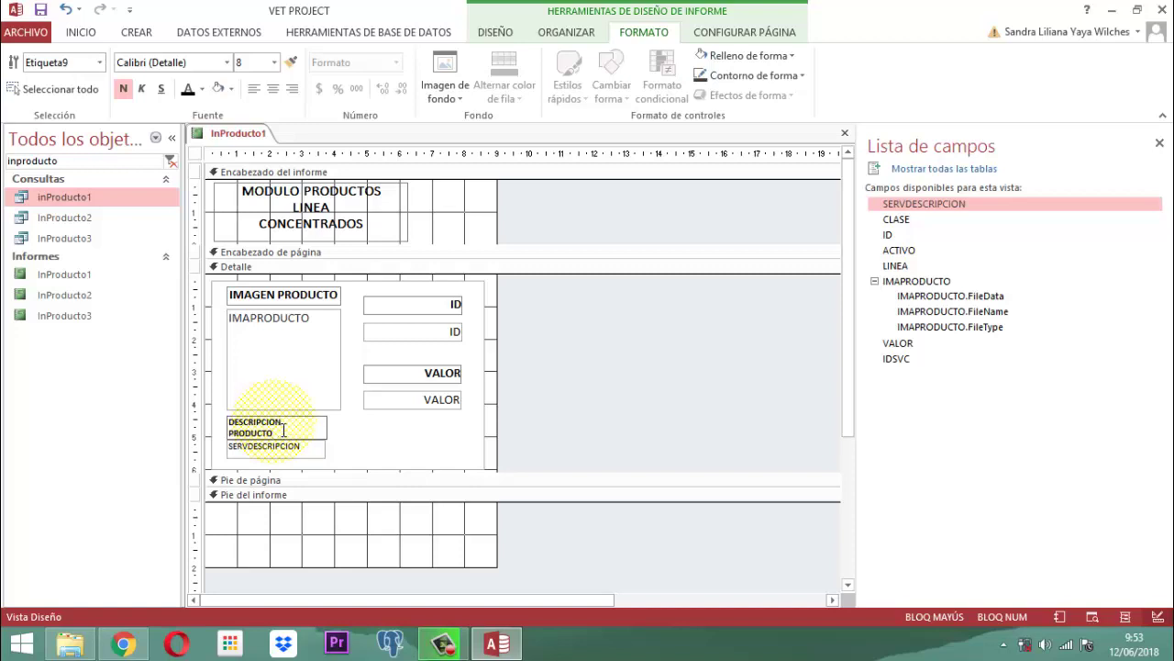
pyautogui.click(298, 428)
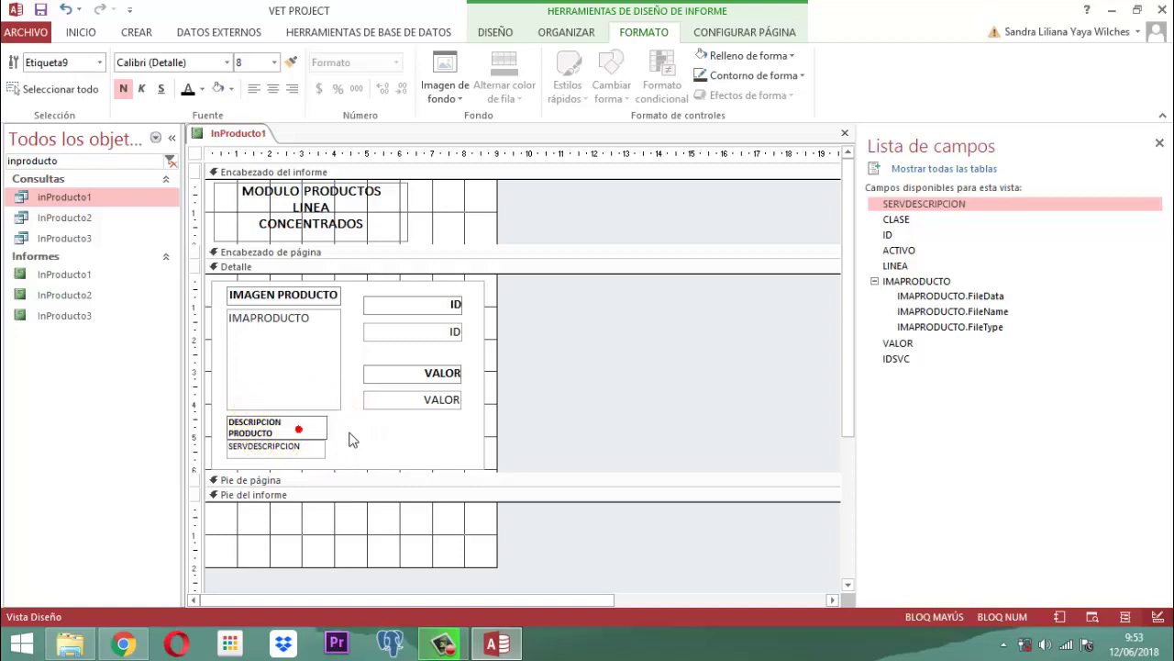
pyautogui.click(655, 432)
# - Match the description label and text box to the widest one and stretch both to the right edge of the VALOR controls
pyautogui.click(284, 423)
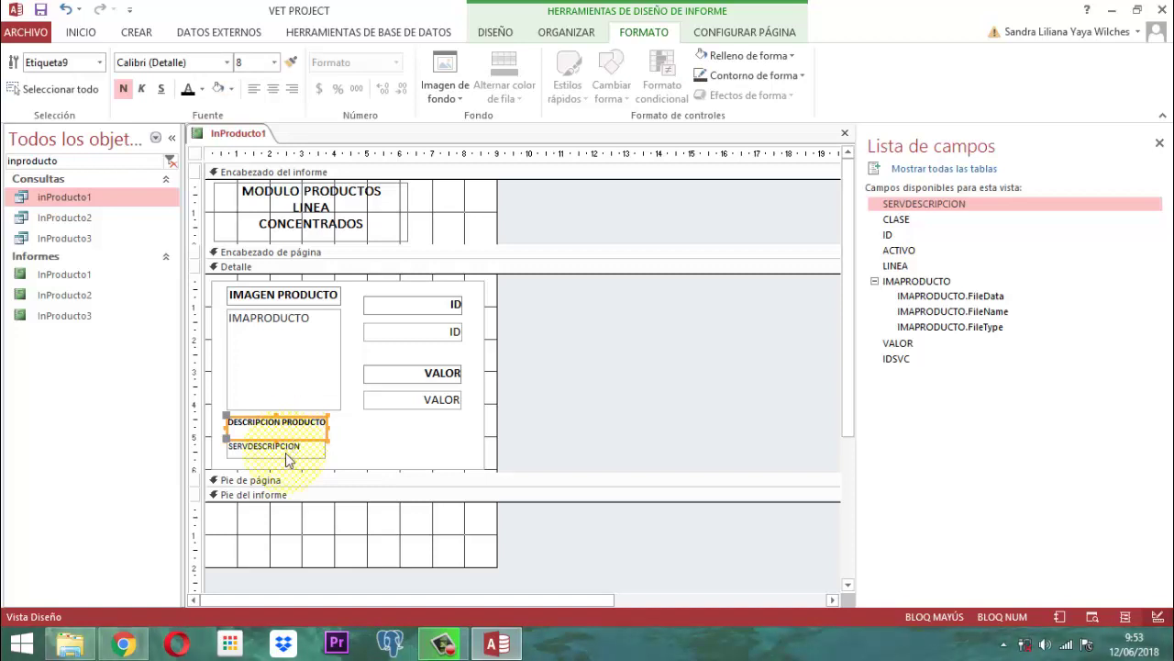
pyautogui.keyDown('shift'); pyautogui.click(291, 459); pyautogui.keyUp('shift')
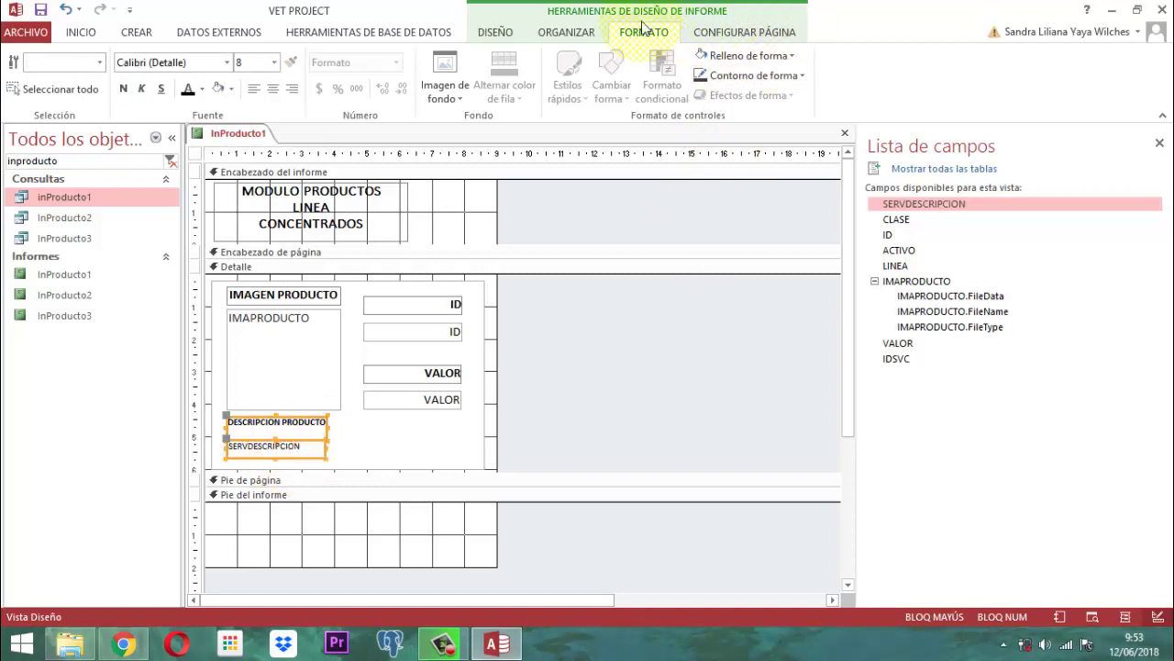
pyautogui.click(566, 33)
pyautogui.click(923, 83)
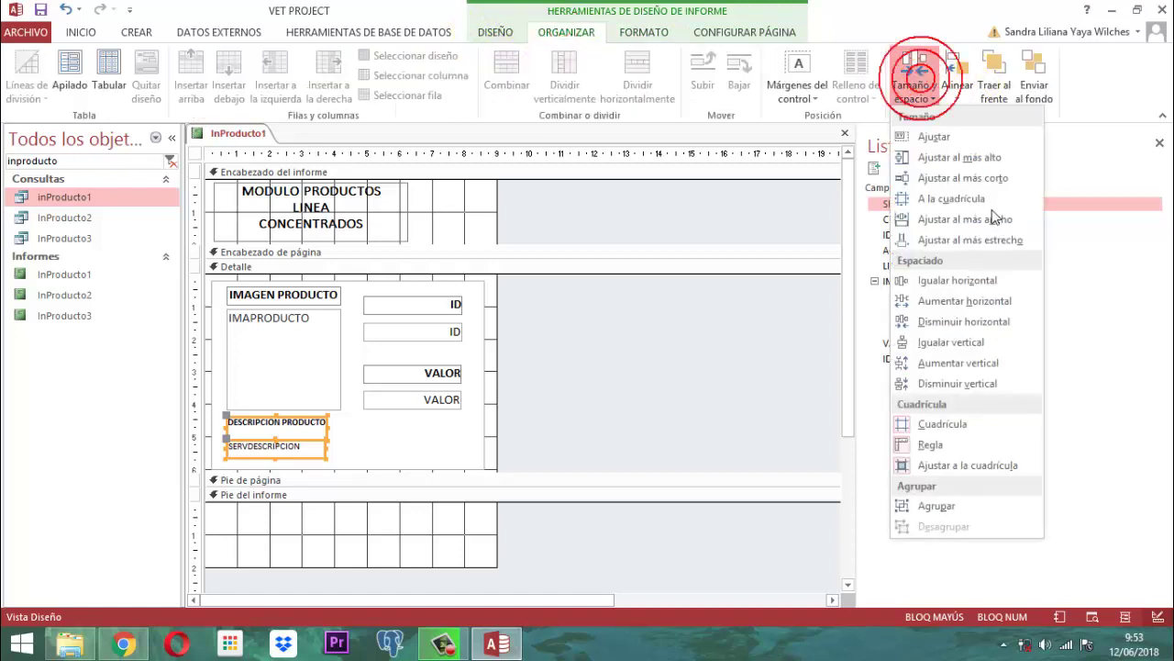
pyautogui.click(1003, 221)
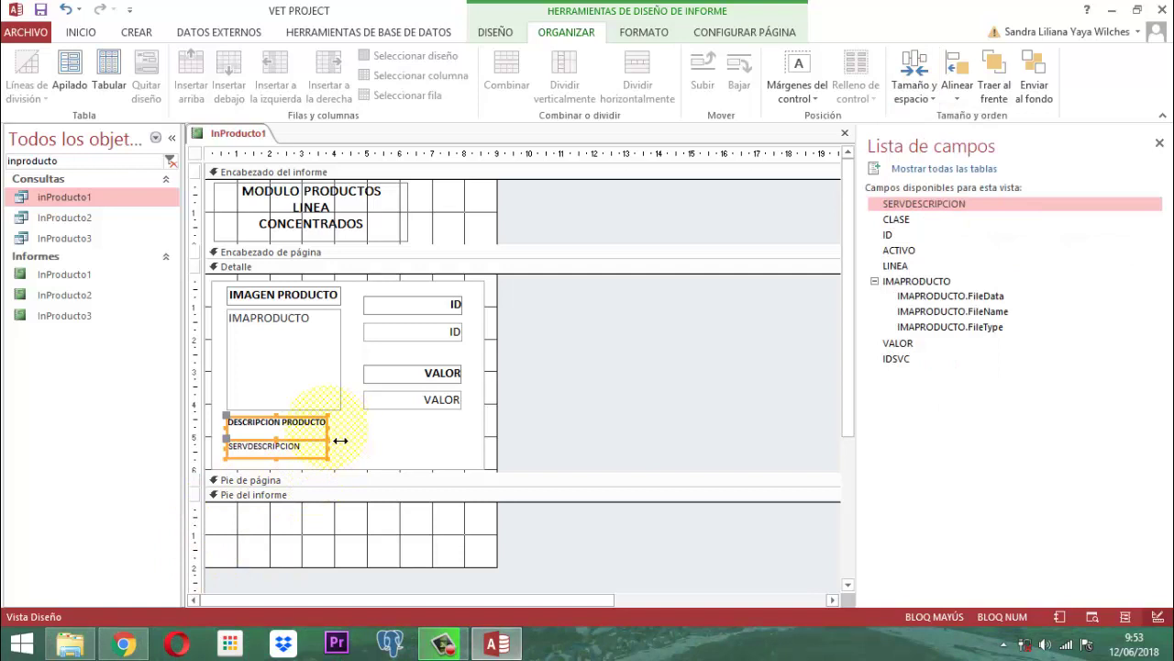
pyautogui.moveTo(340, 440); pyautogui.dragTo(474, 432)
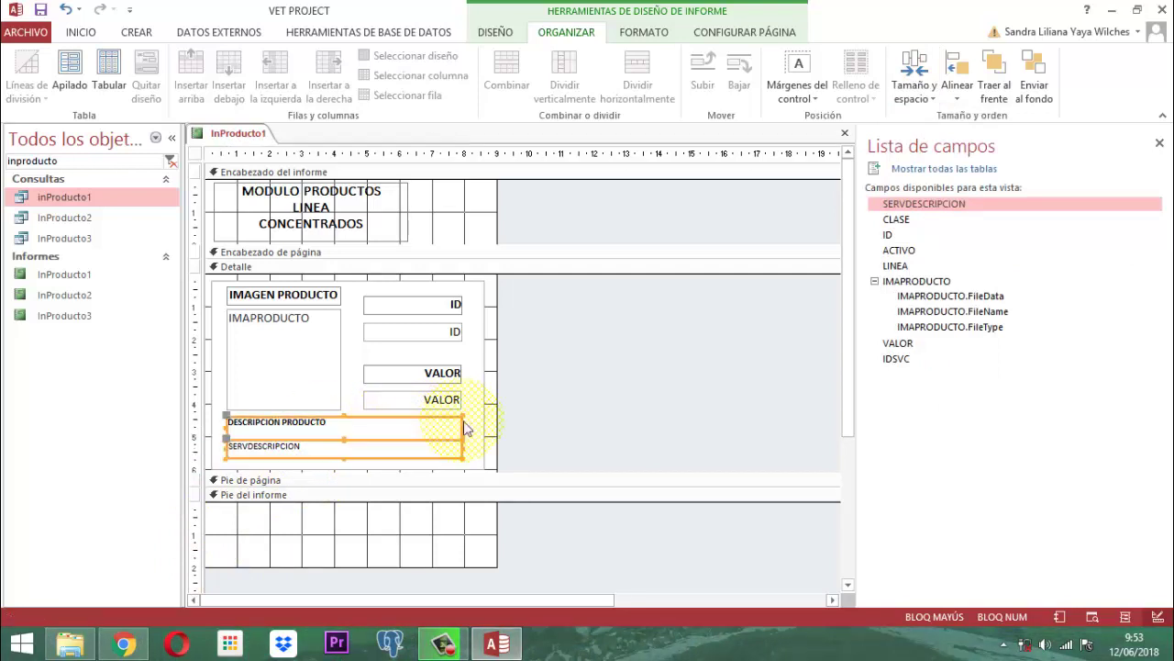
pyautogui.click(598, 399)
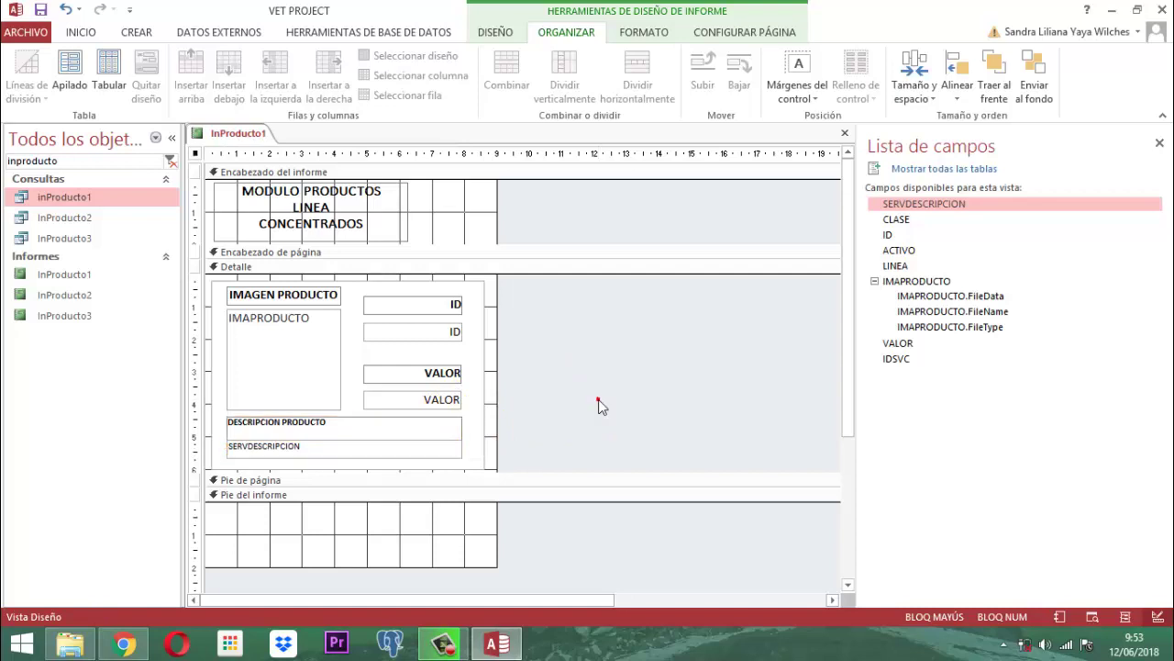
# - Center the text of the DESCRIPCION PRODUCTO label
pyautogui.click(301, 431)
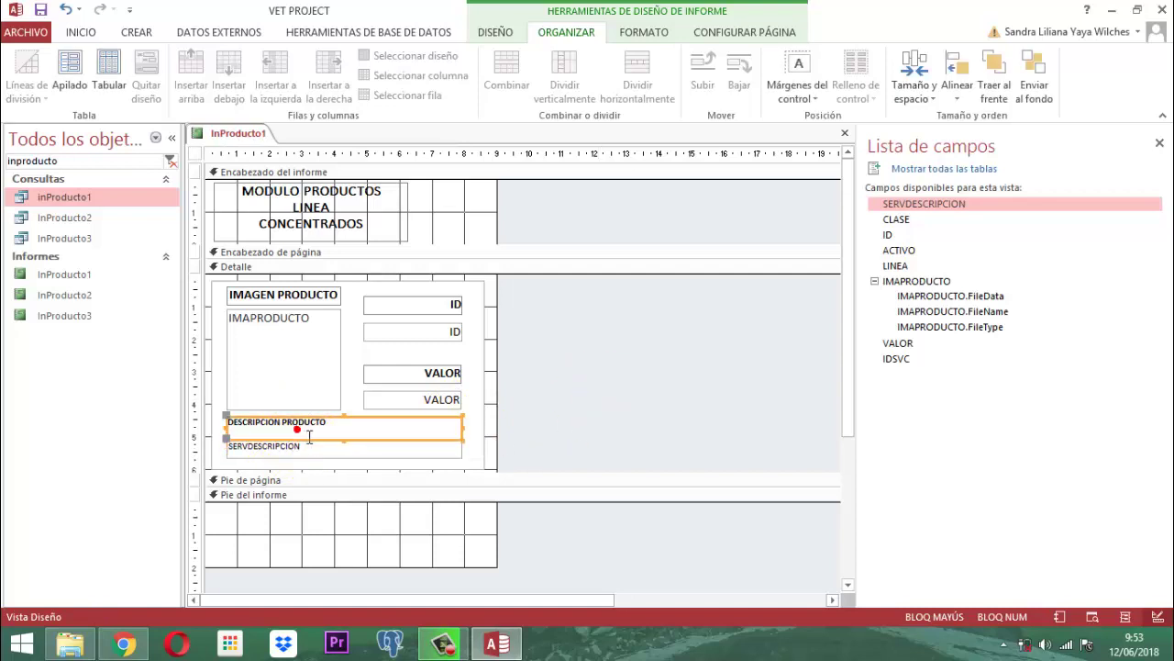
pyautogui.click(633, 33)
pyautogui.click(274, 89)
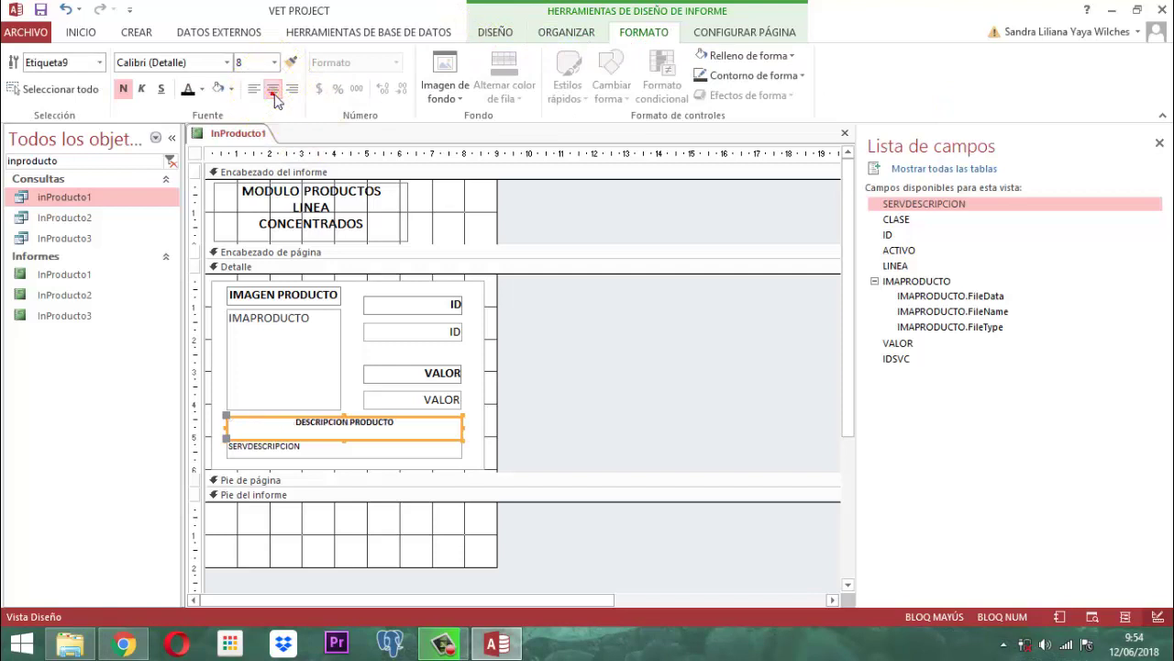
pyautogui.click(645, 397)
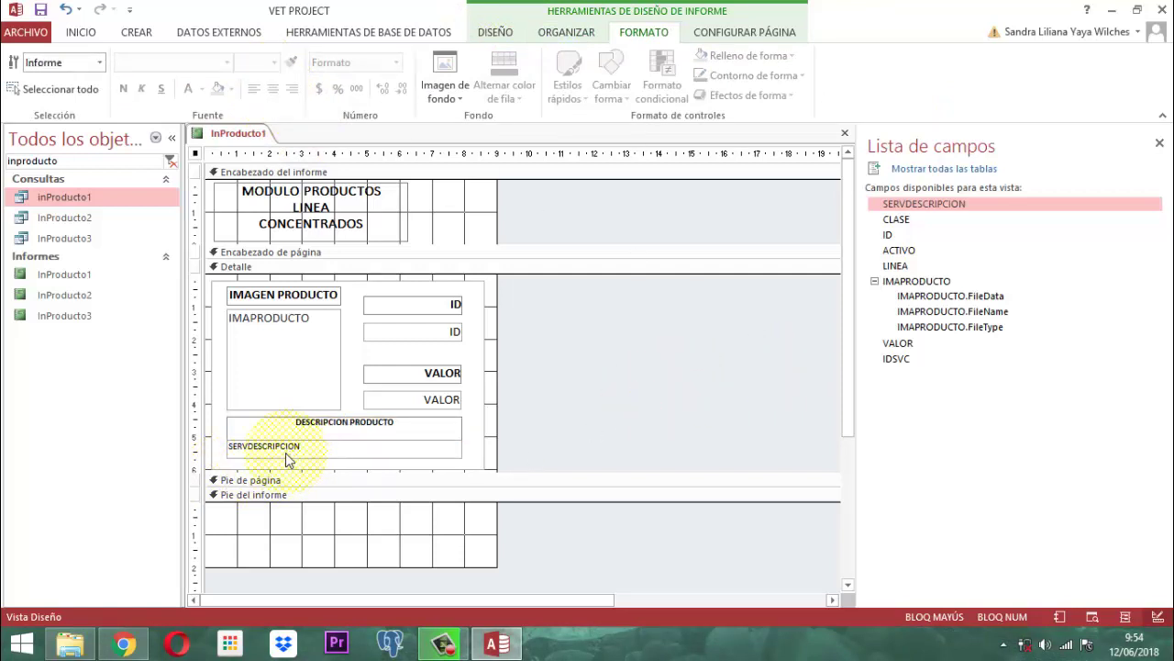
# - Reduce the height of the DESCRIPCION PRODUCTO label to a single text line by raising its bottom edge
pyautogui.click(356, 429)
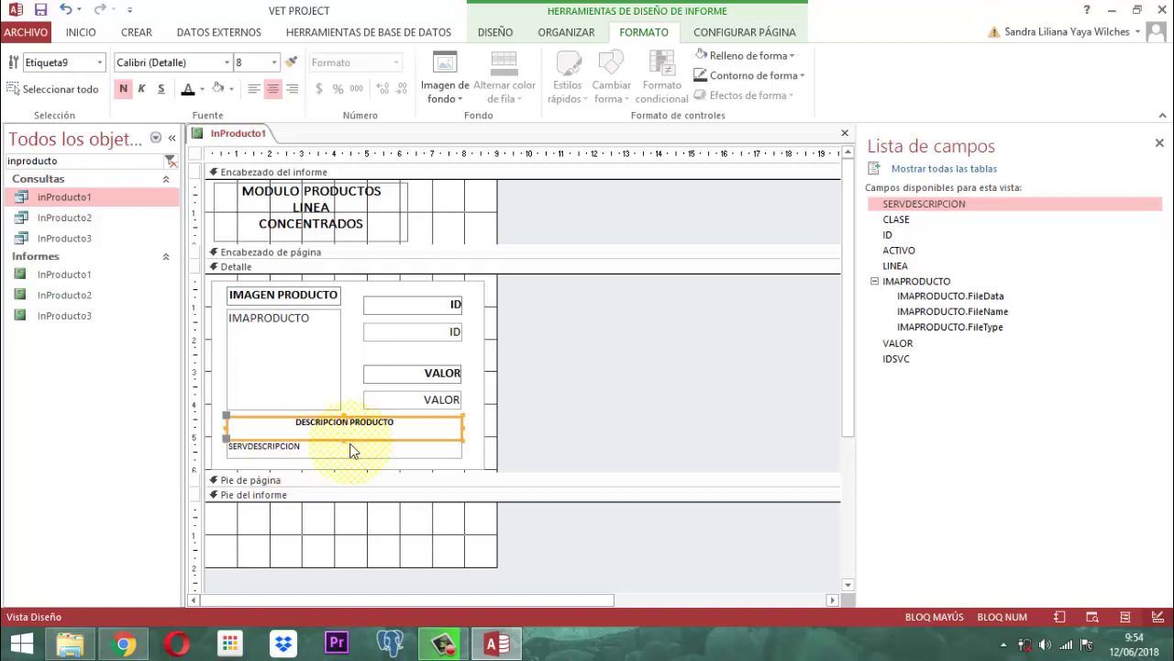
pyautogui.click(356, 449)
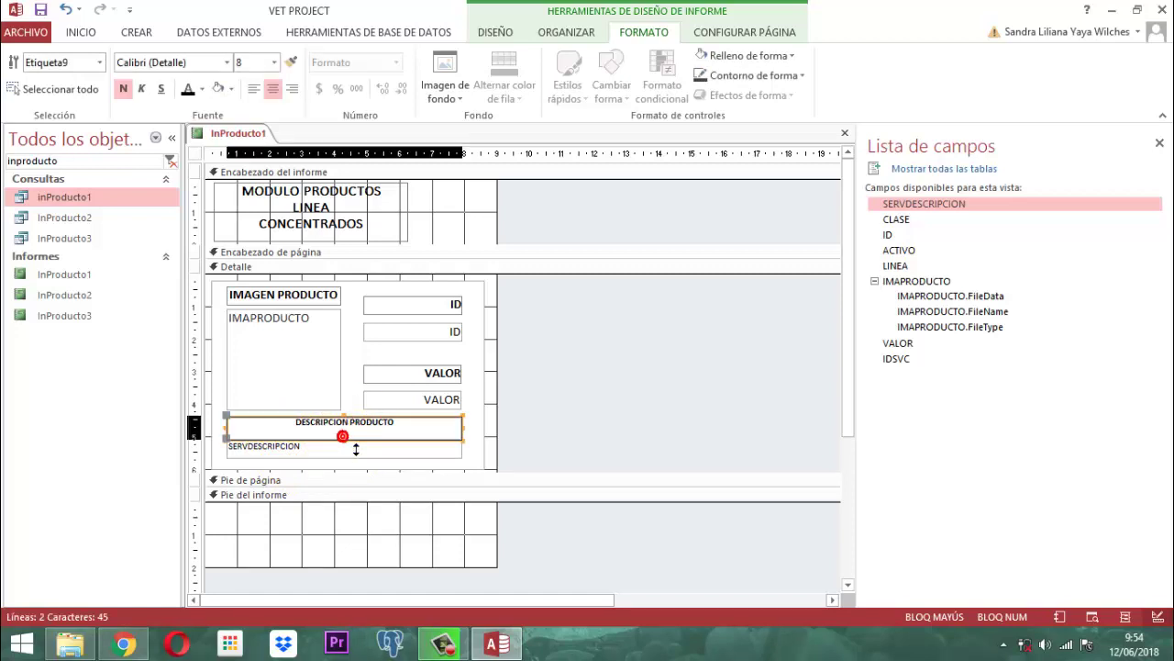
pyautogui.moveTo(356, 448); pyautogui.dragTo(354, 435)
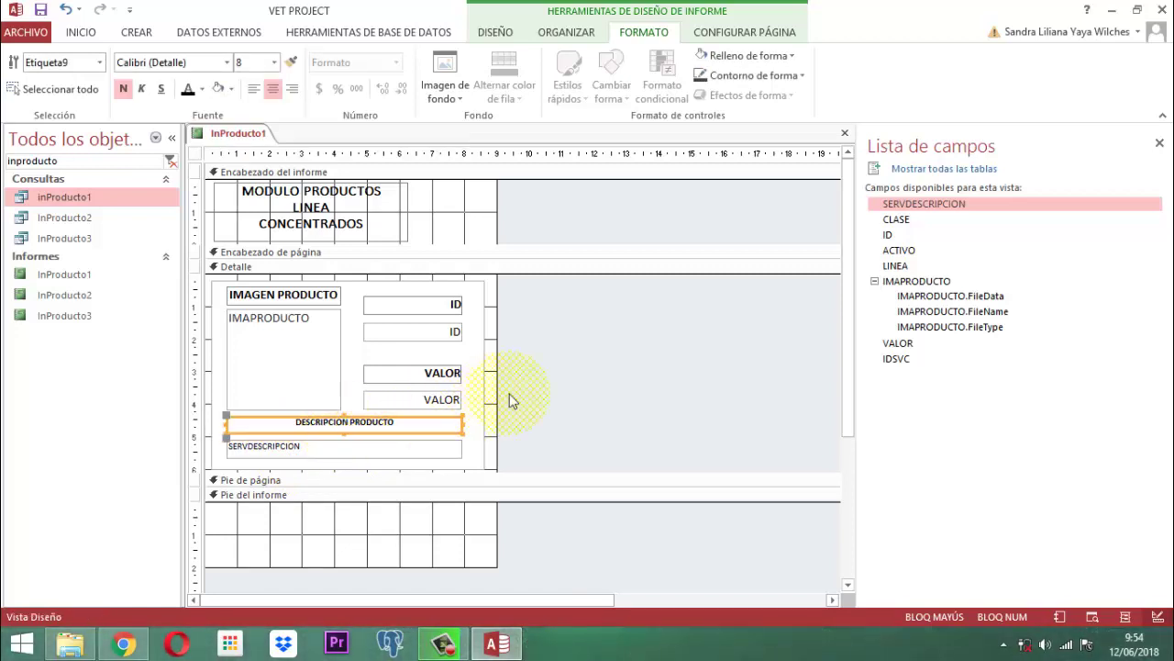
pyautogui.click(549, 386)
# - Make the SERVDESCRIPCION text box taller, extending it up to just below its label and slightly down within the Detail rectangle
pyautogui.click(374, 448)
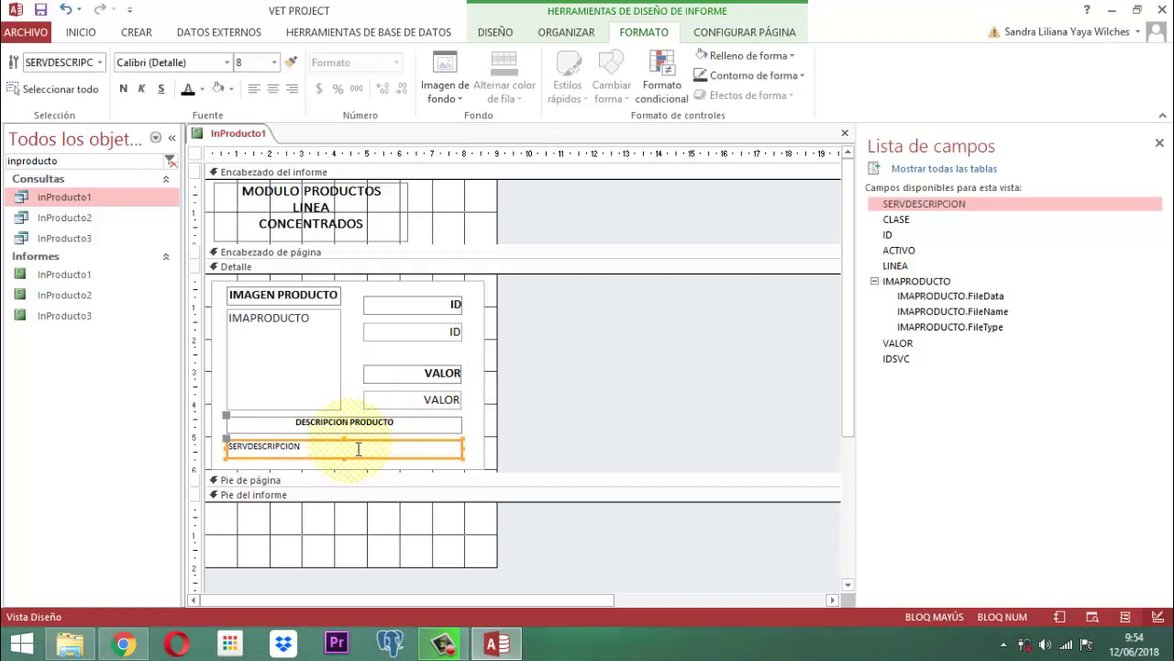
pyautogui.moveTo(358, 438); pyautogui.dragTo(367, 435)
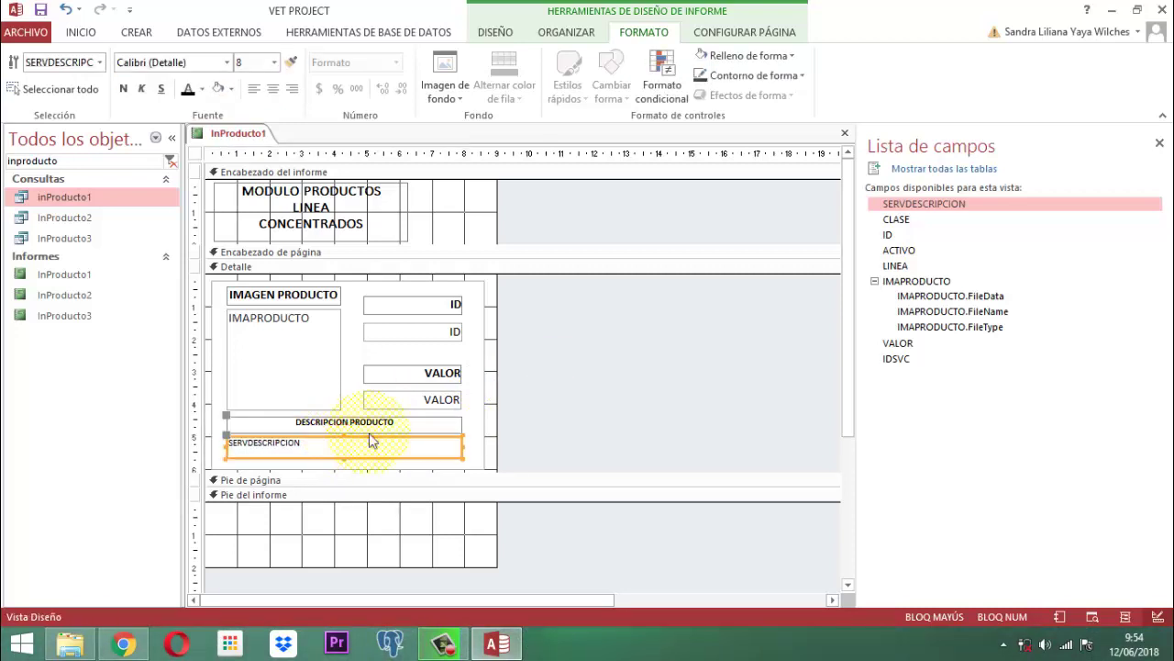
pyautogui.click(610, 386)
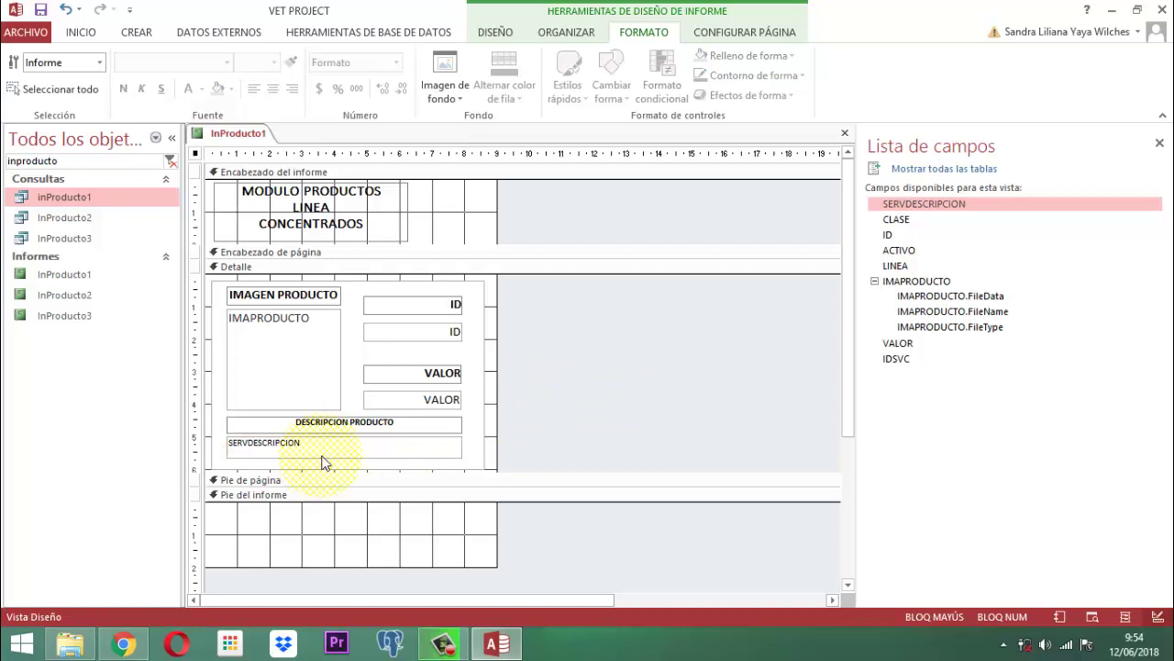
pyautogui.click(320, 458)
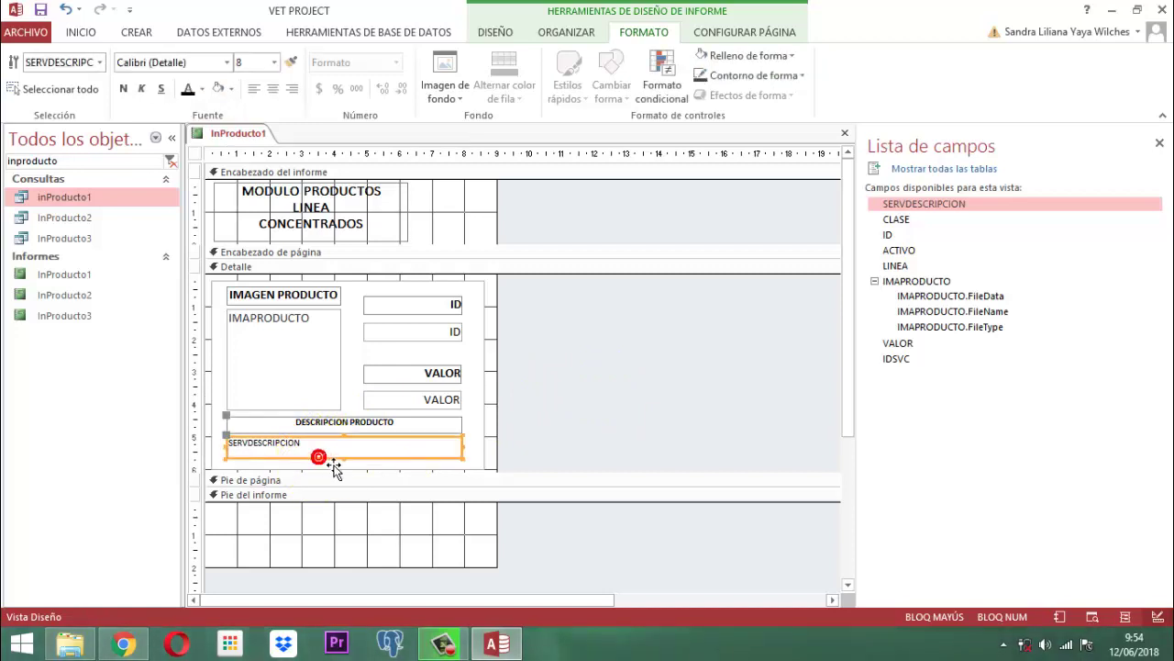
pyautogui.click(340, 457)
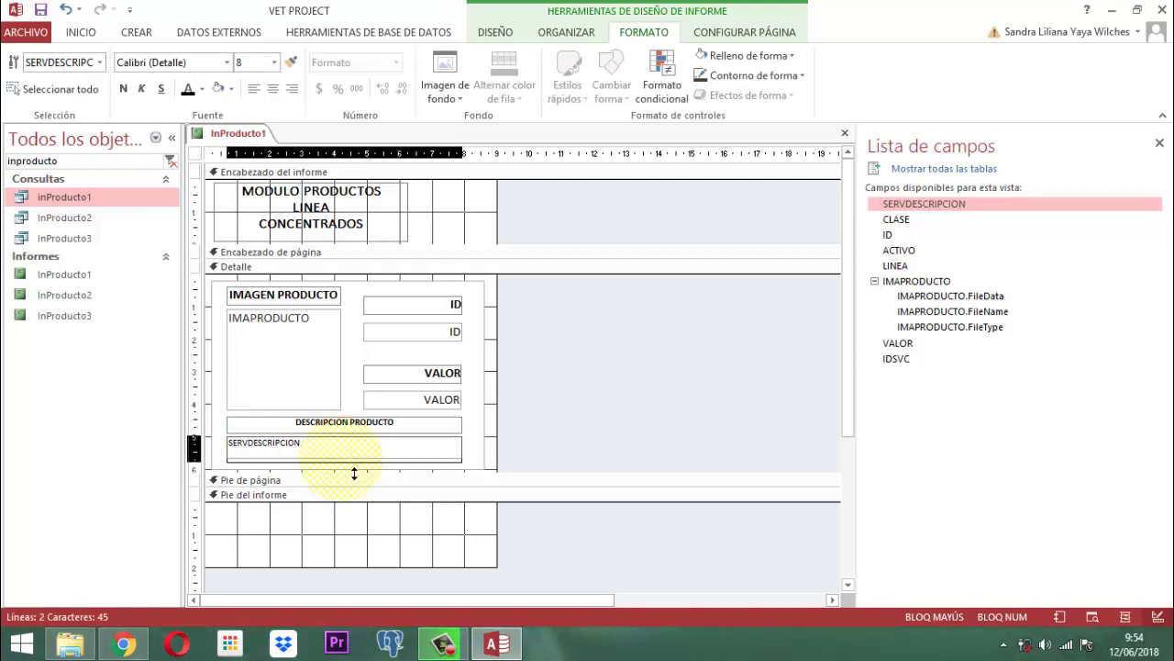
pyautogui.click(670, 343)
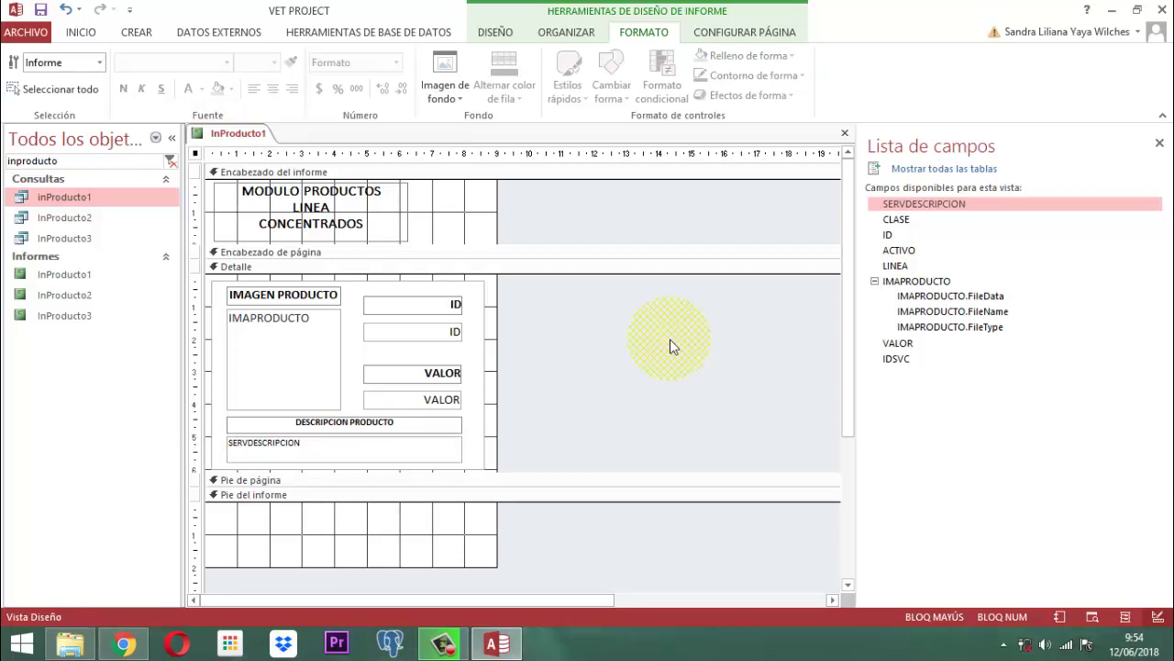
# - Widen the MODULO PRODUCTOS LINEA CONCENTRADOS title box in the report header to the right edge of the Detail rectangle
pyautogui.click(398, 223)
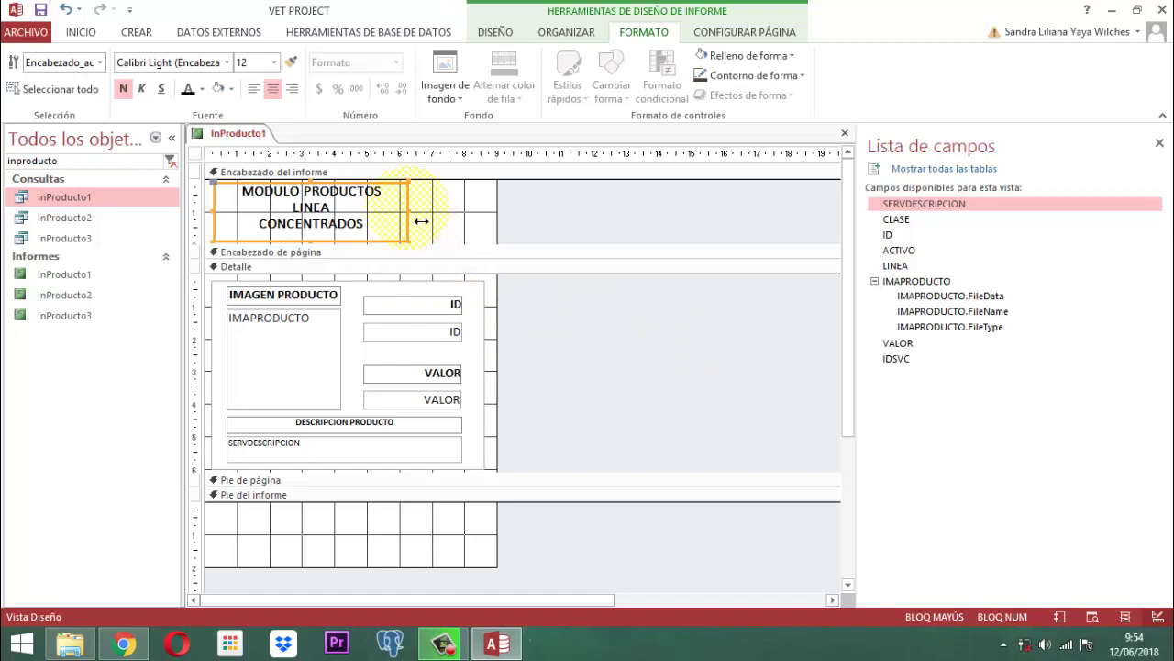
pyautogui.moveTo(421, 221); pyautogui.dragTo(486, 211)
pyautogui.click(566, 209)
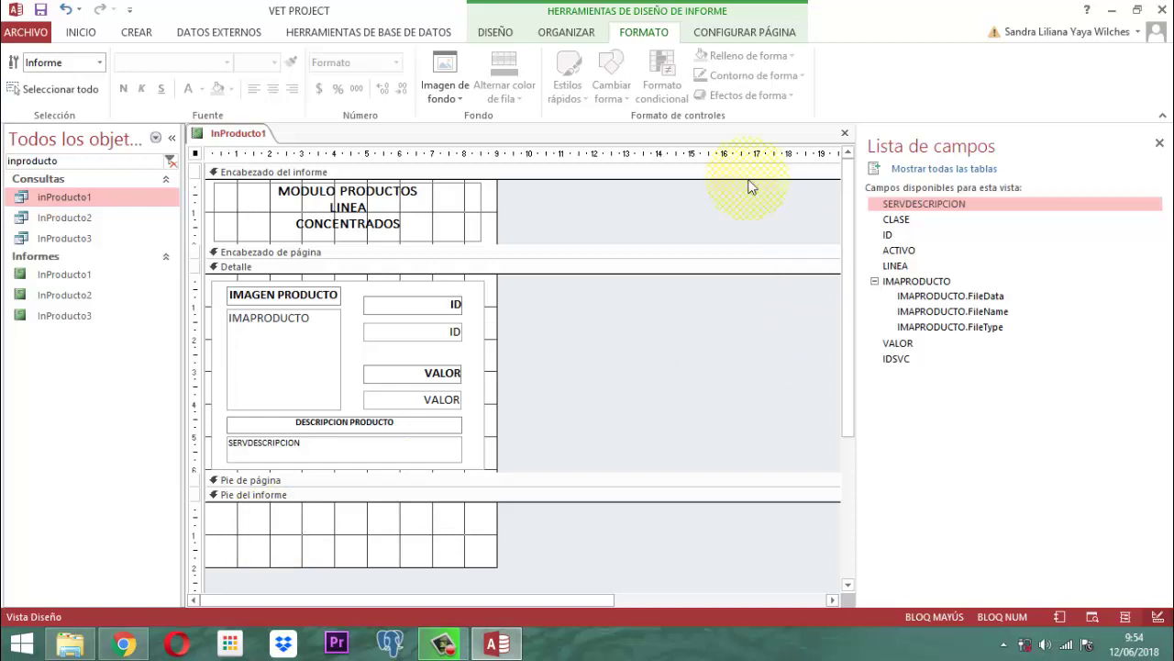
# - Add an unbound text box to the report footer and place it lower than its label
pyautogui.click(494, 33)
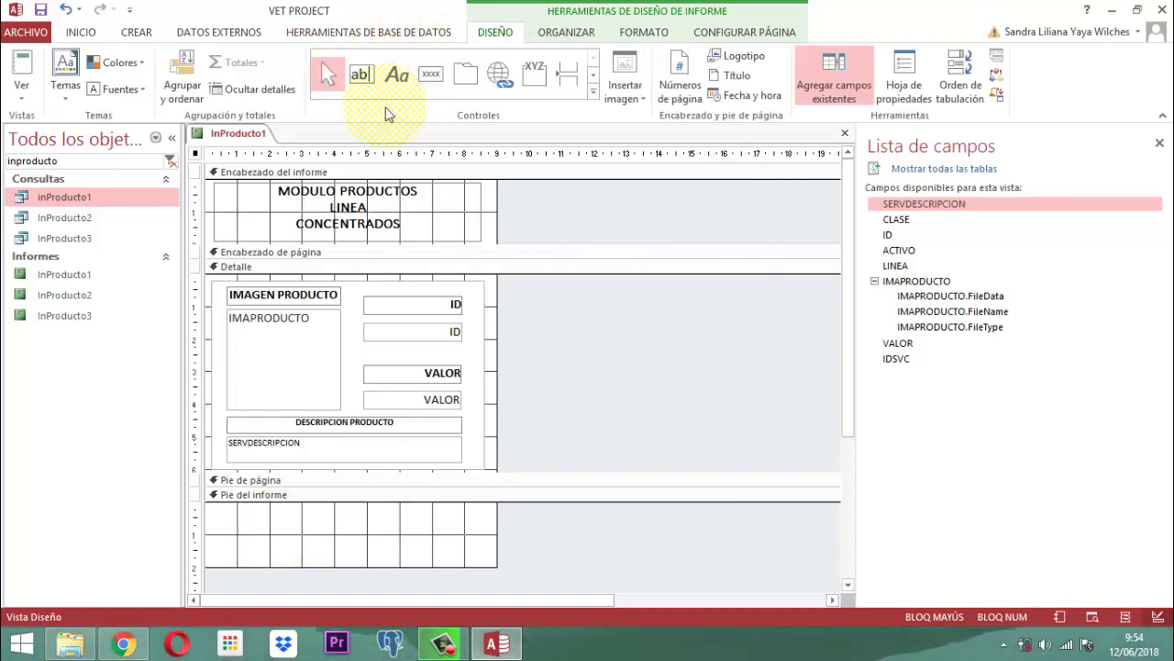
pyautogui.click(359, 77)
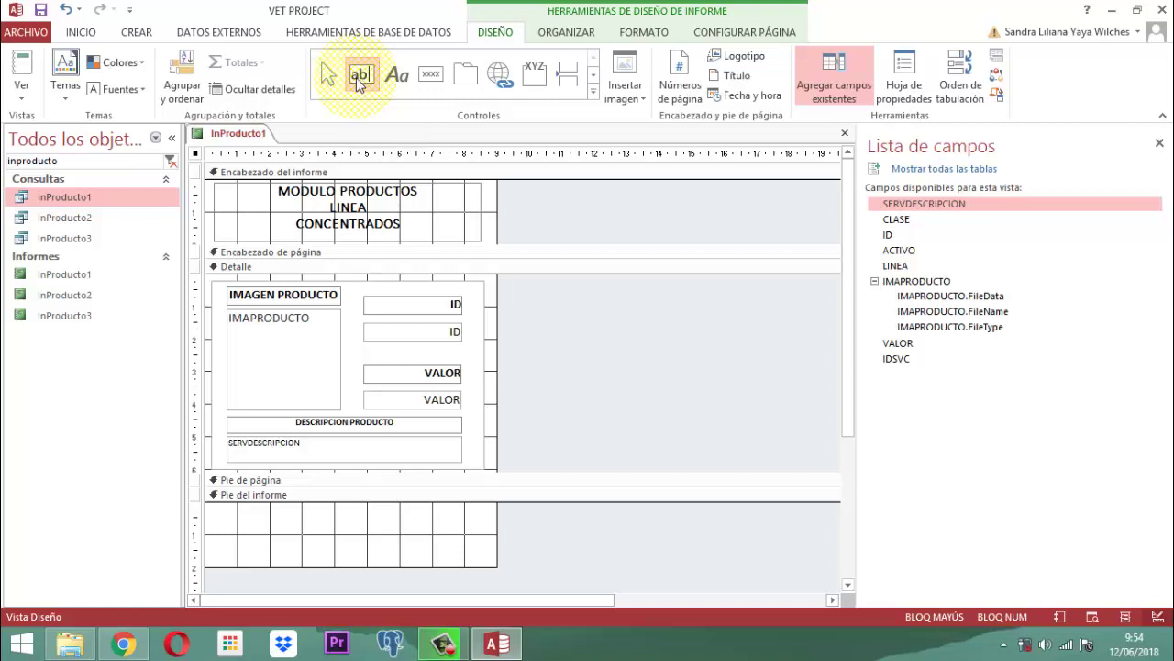
pyautogui.click(282, 519)
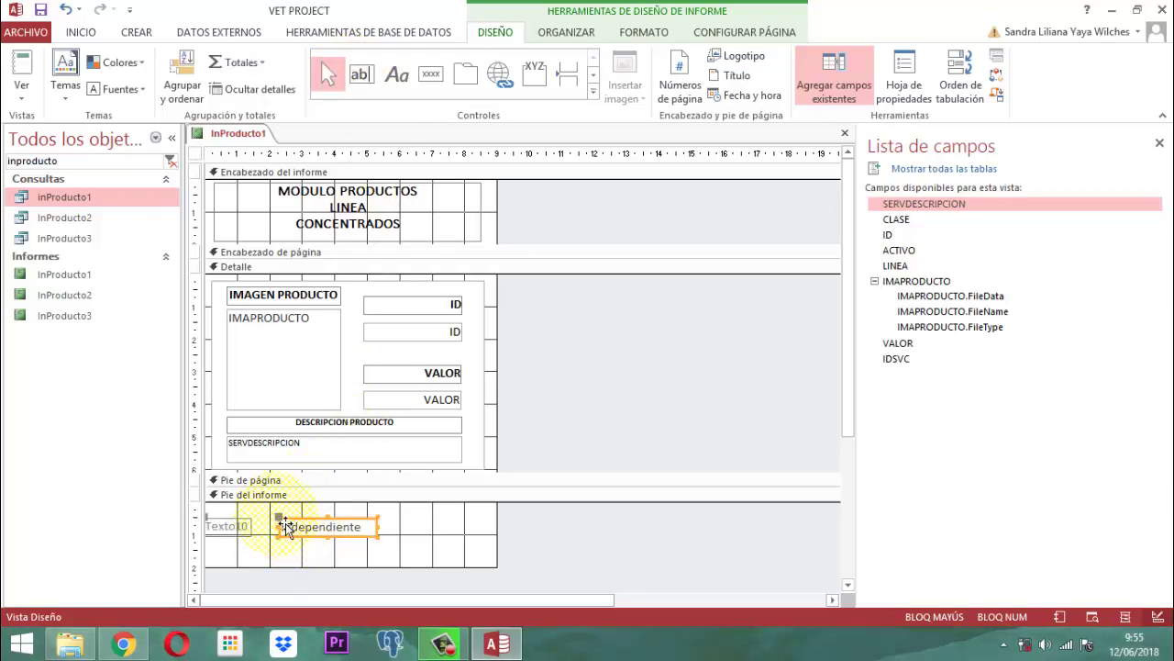
pyautogui.moveTo(288, 523); pyautogui.dragTo(283, 547)
# - Align the report footer's Texto10 label and unbound text box along the text box's left edge
pyautogui.click(225, 526)
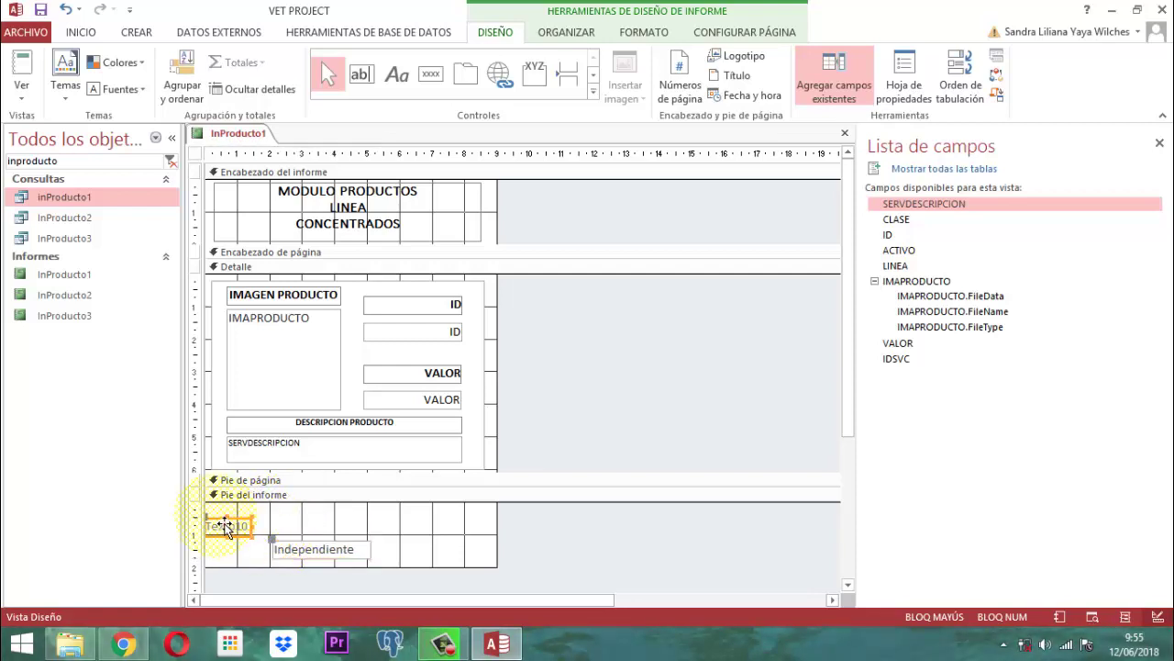
pyautogui.click(336, 545)
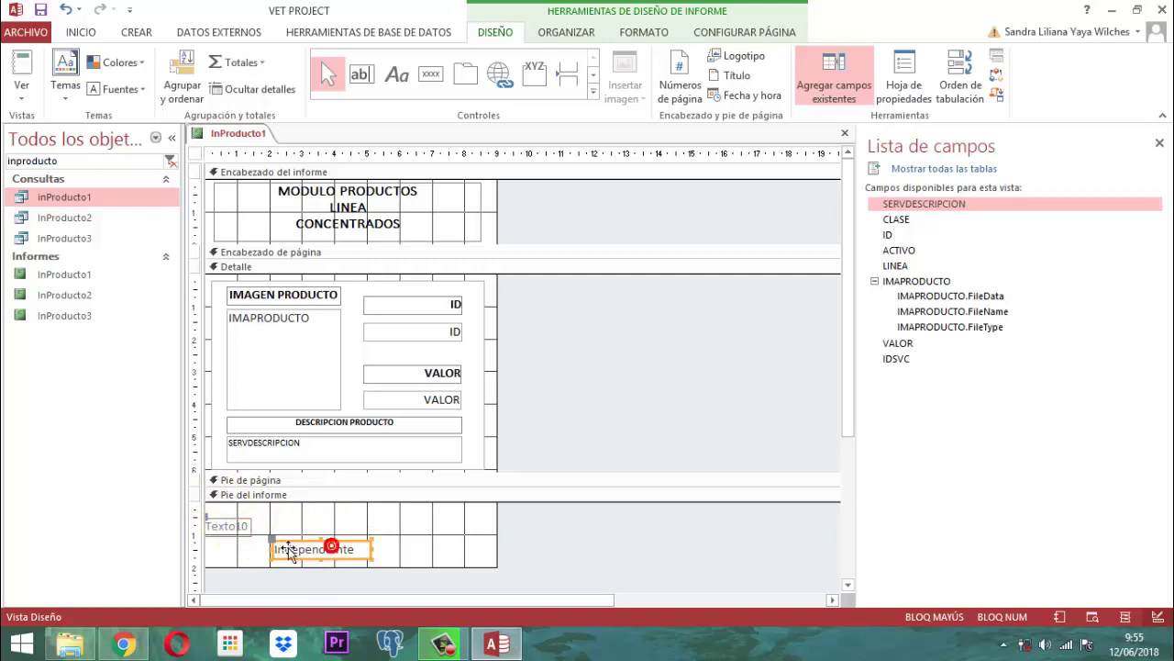
pyautogui.moveTo(424, 554); pyautogui.dragTo(203, 518)
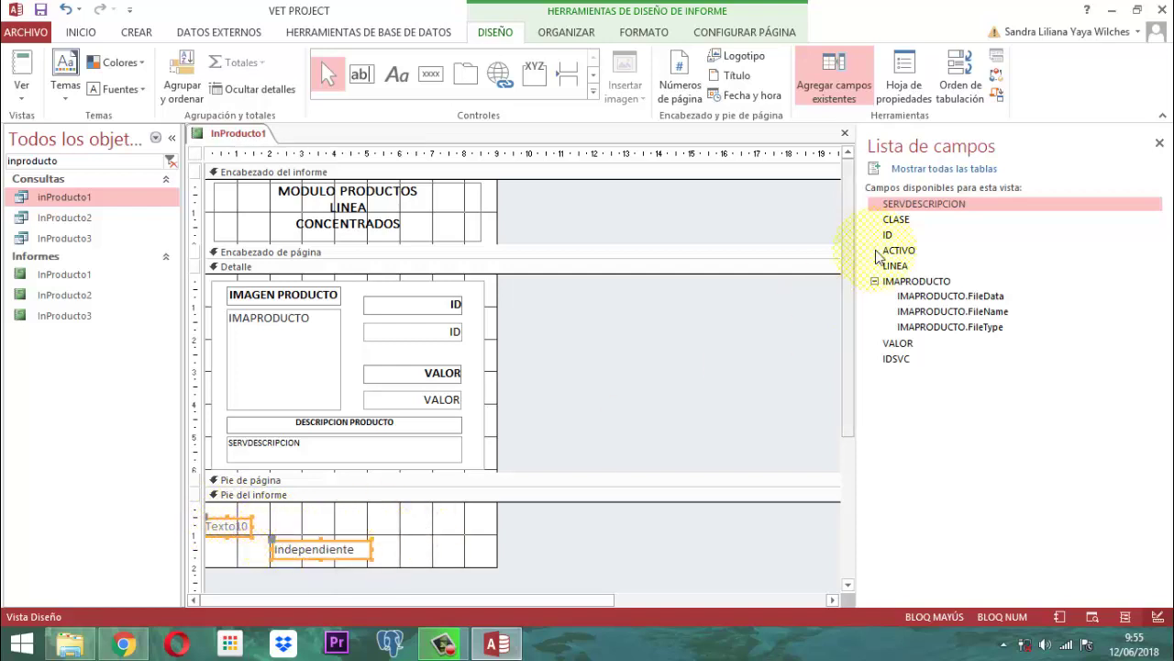
pyautogui.click(563, 32)
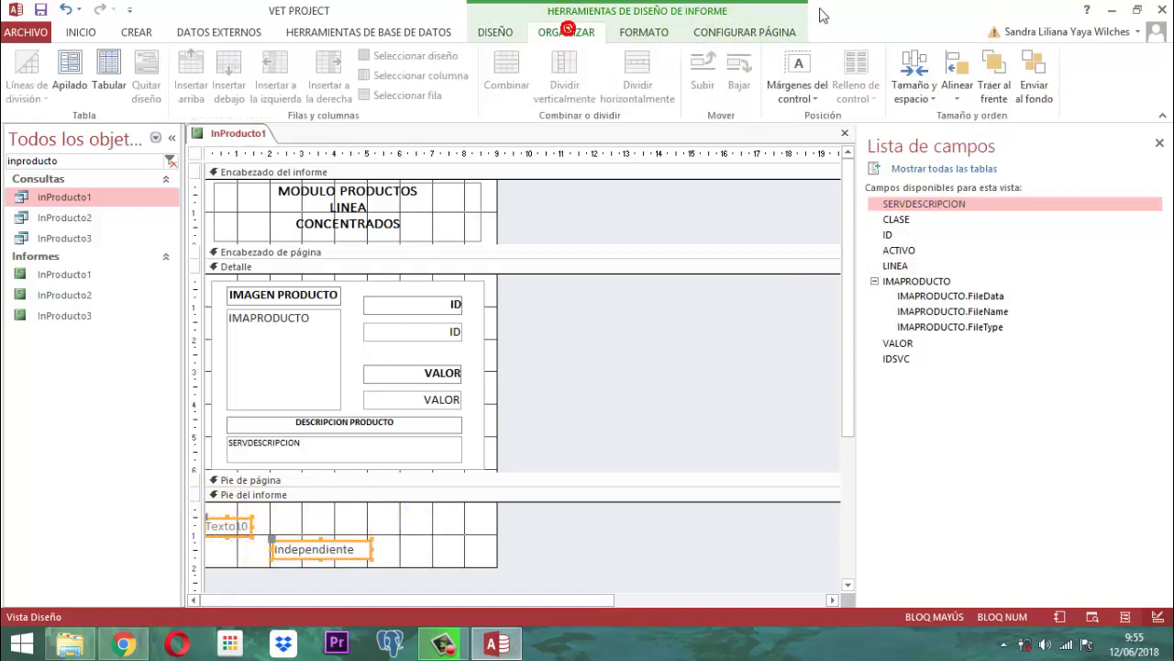
pyautogui.click(956, 92)
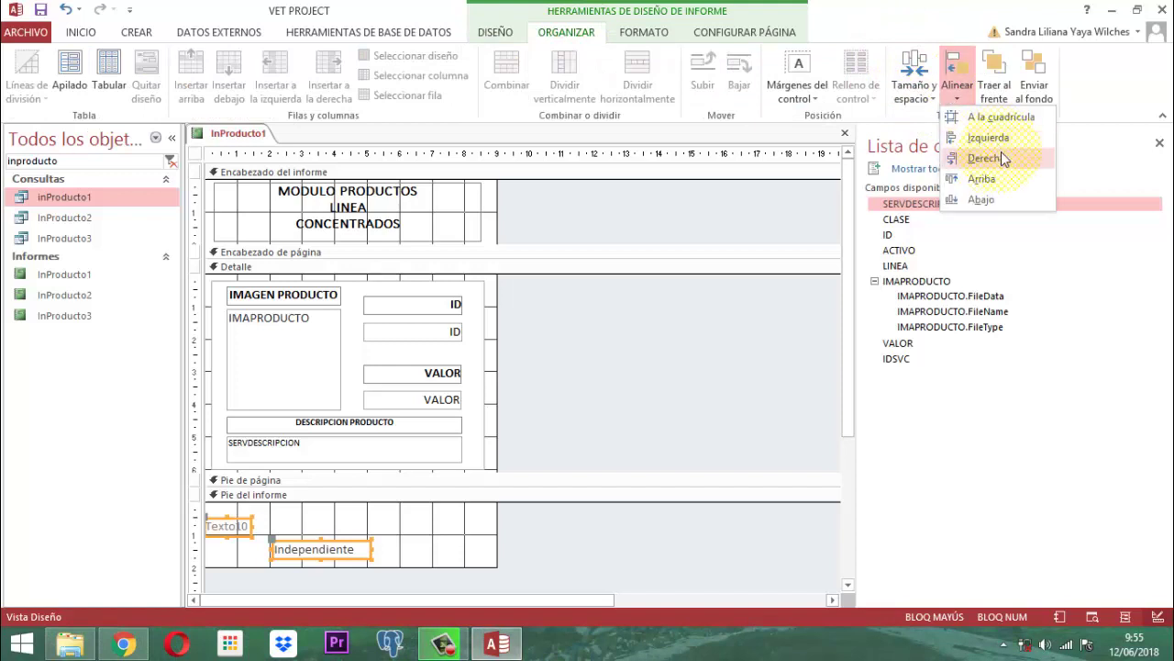
pyautogui.click(998, 160)
pyautogui.click(970, 89)
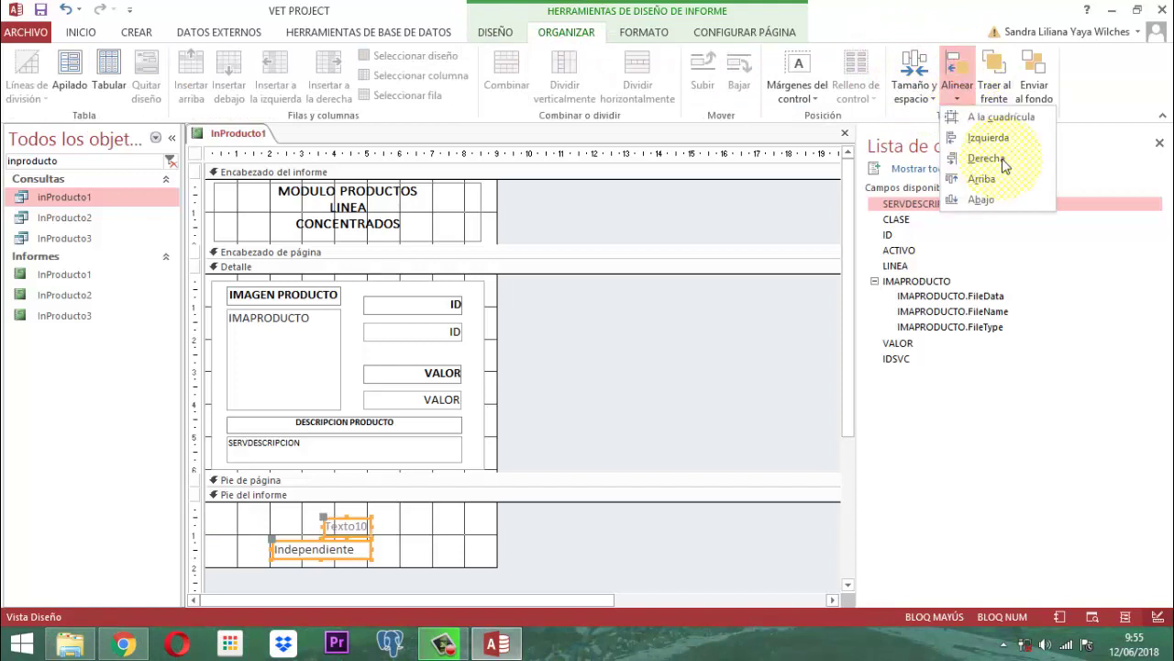
pyautogui.click(998, 138)
# - Size the footer label and unbound text box to the widest of the two
pyautogui.click(928, 78)
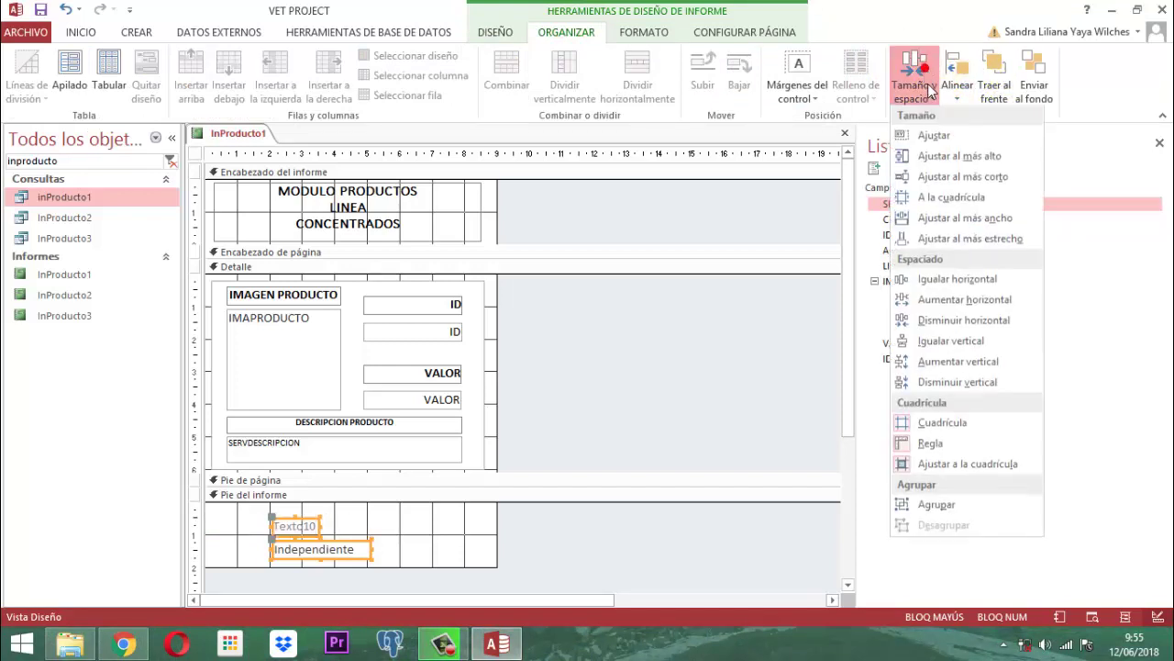
pyautogui.click(990, 220)
pyautogui.click(800, 578)
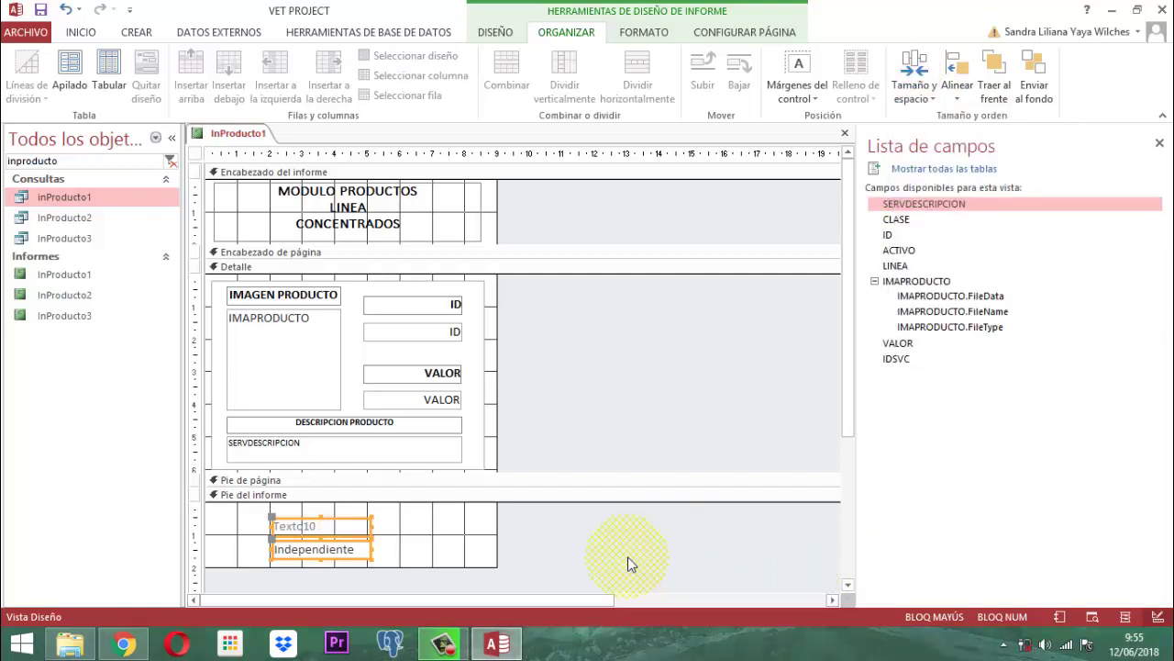
# - Move the footer label and text box together slightly up and left, to about 0.29 cm from the report's left edge
pyautogui.press('Up')
pyautogui.press('Up')
pyautogui.press('Left')
pyautogui.press('Left')
pyautogui.press('Left')
pyautogui.press('Left')
pyautogui.press('Left')
pyautogui.press('Left')
pyautogui.press('Left')
pyautogui.press('Left')
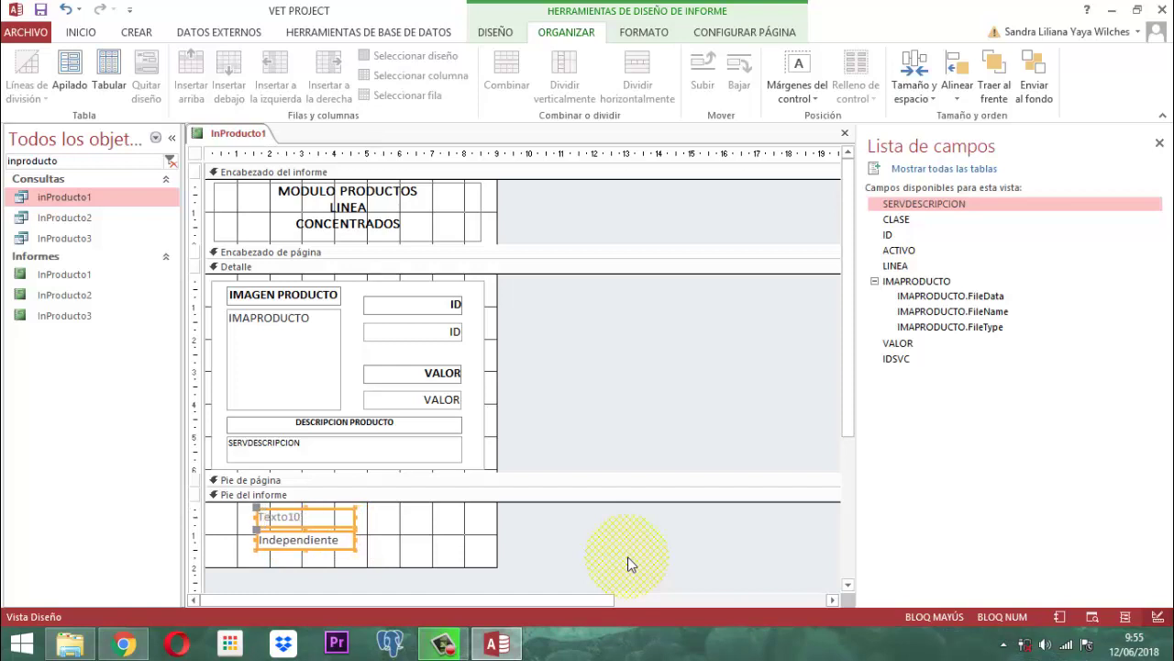
pyautogui.press('Left')
pyautogui.press('Left')
pyautogui.press('Left')
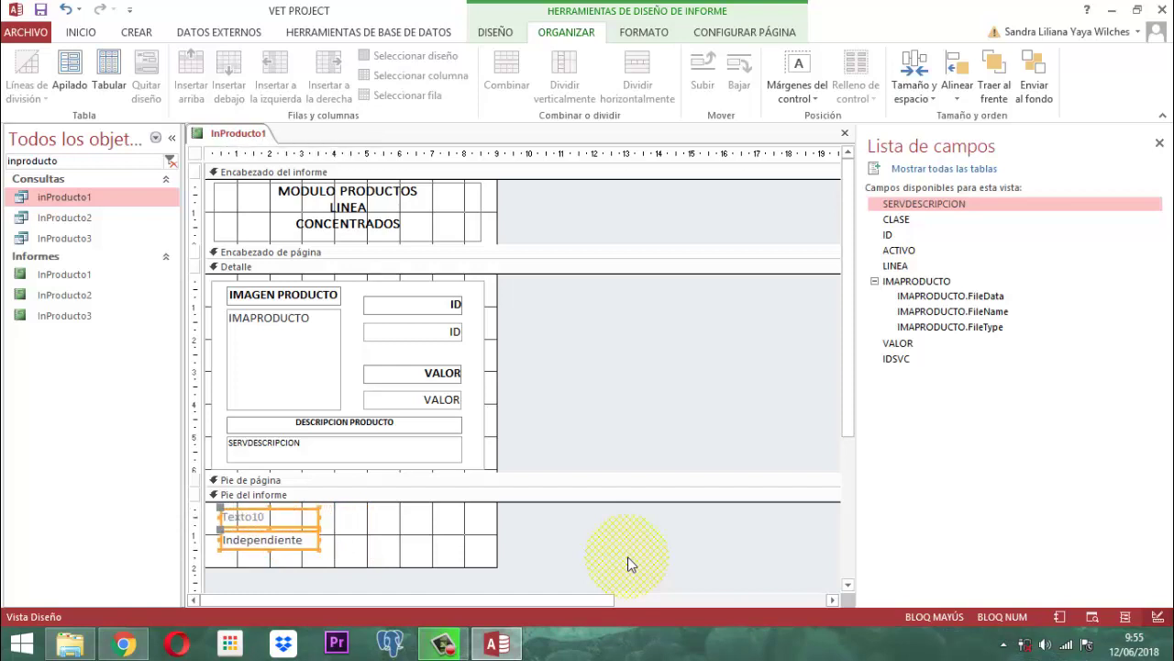
pyautogui.press('Left')
pyautogui.press('Left')
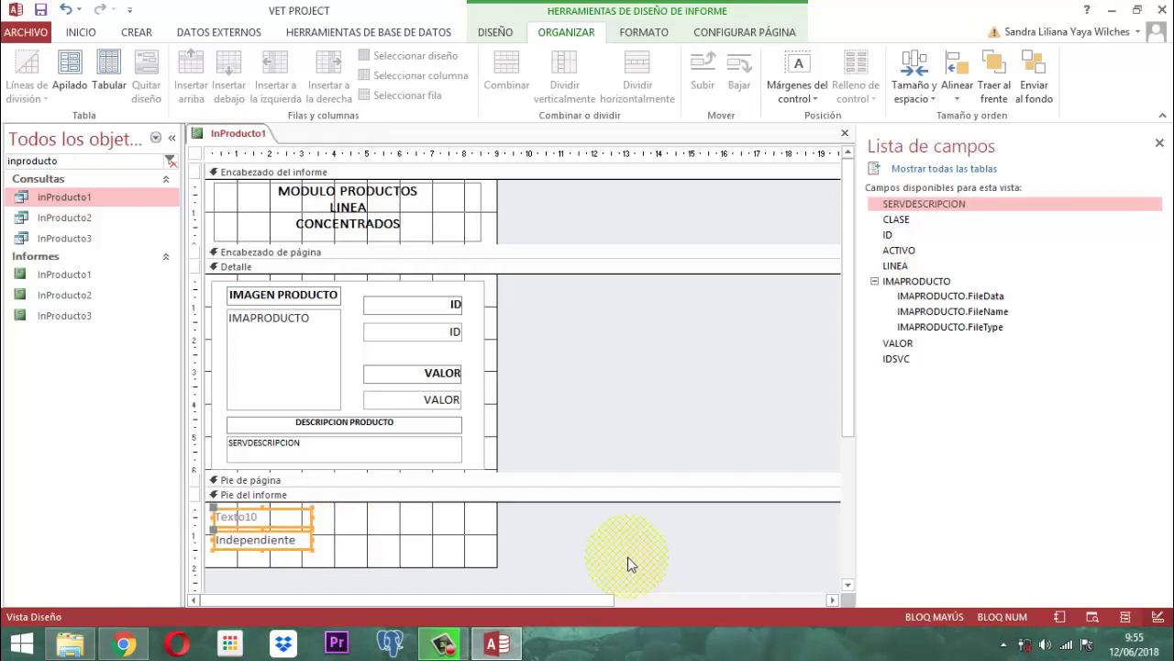
pyautogui.click(612, 466)
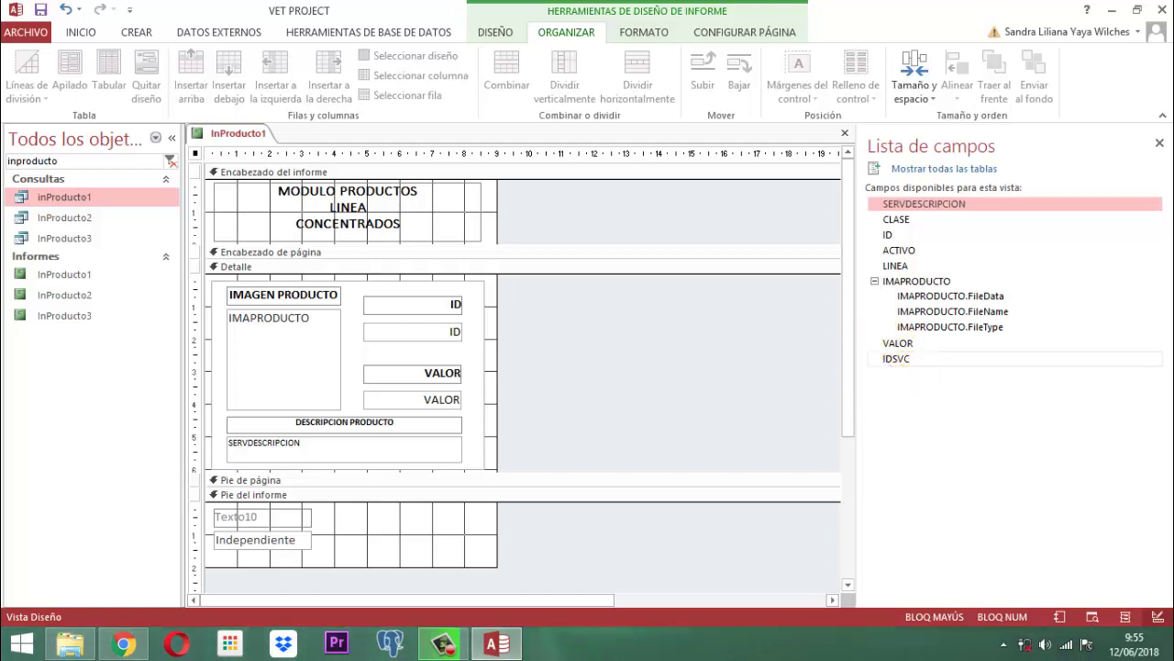
# - Change the footer label's caption to "Total Registros en esta línea"
pyautogui.click(237, 523)
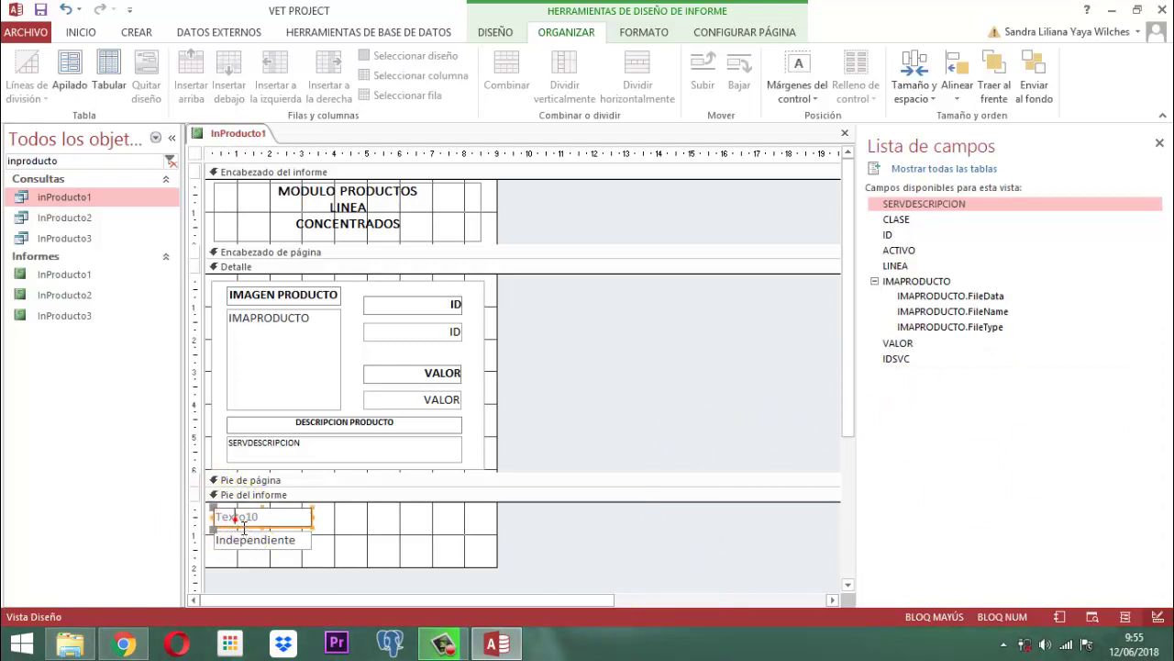
pyautogui.doubleClick(240, 520)
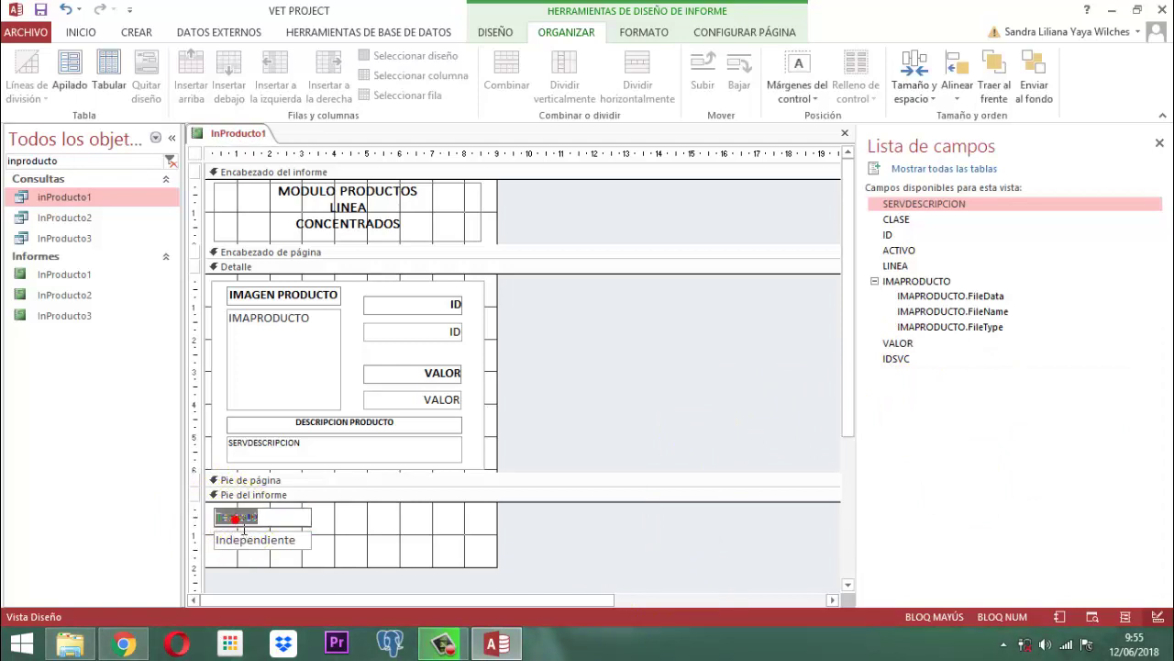
pyautogui.write('=')
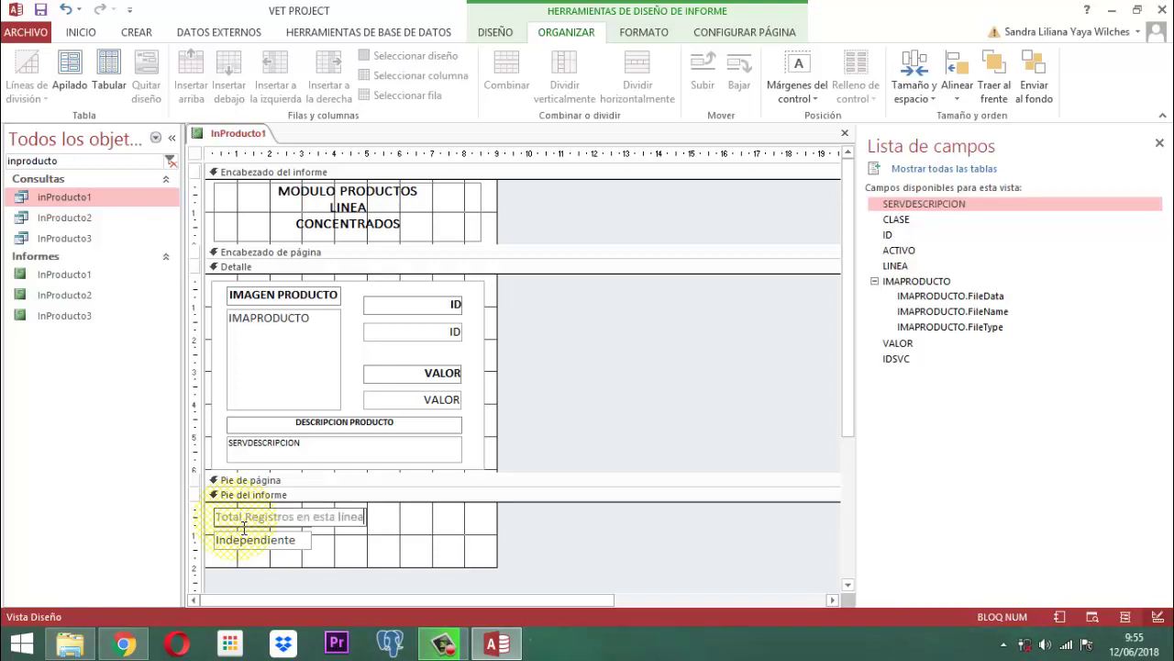
pyautogui.click(547, 522)
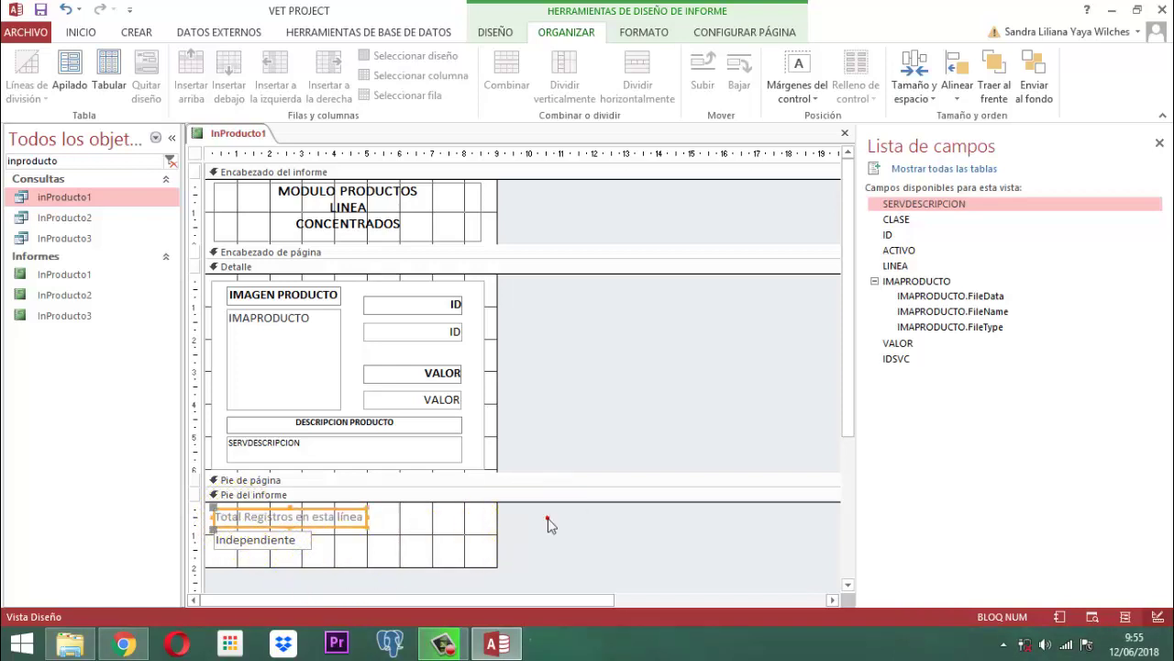
# - Widen the unbound footer text box to about 4.69 cm so it matches the label above
pyautogui.click(292, 543)
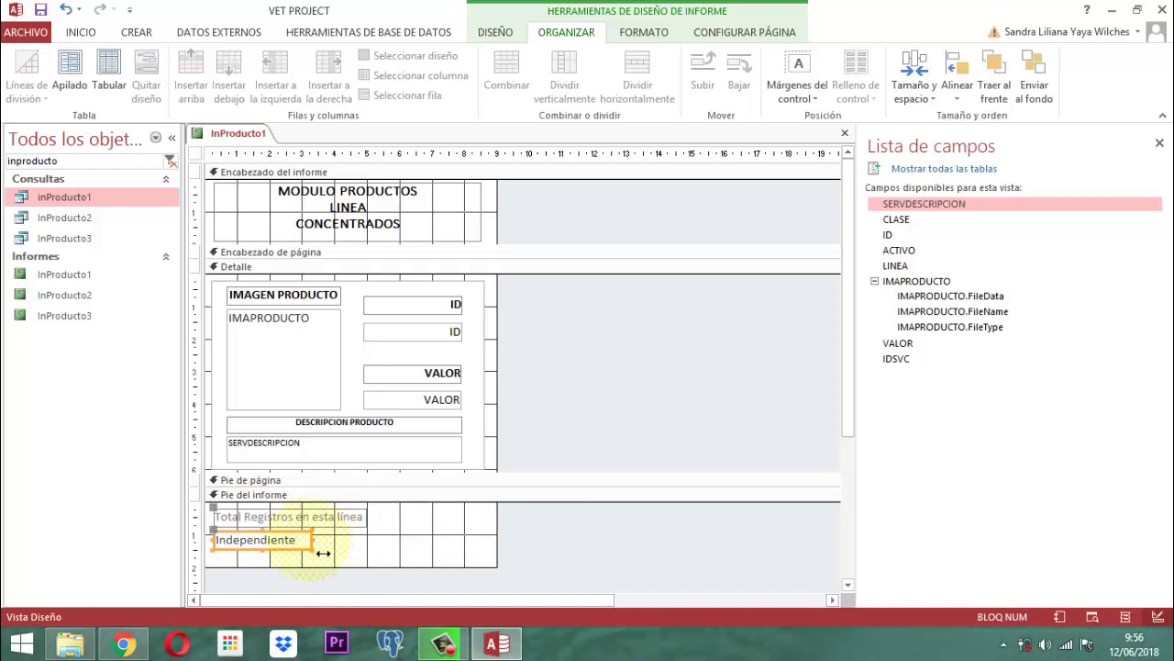
pyautogui.moveTo(323, 553)
pyautogui.mouseDown()
pyautogui.moveTo(376, 554)
pyautogui.moveTo(349, 543)
pyautogui.moveTo(209, 564)
pyautogui.mouseUp()
pyautogui.click(566, 535)
# - Right-align the text of both the footer label and the unbound text box
pyautogui.click(394, 520)
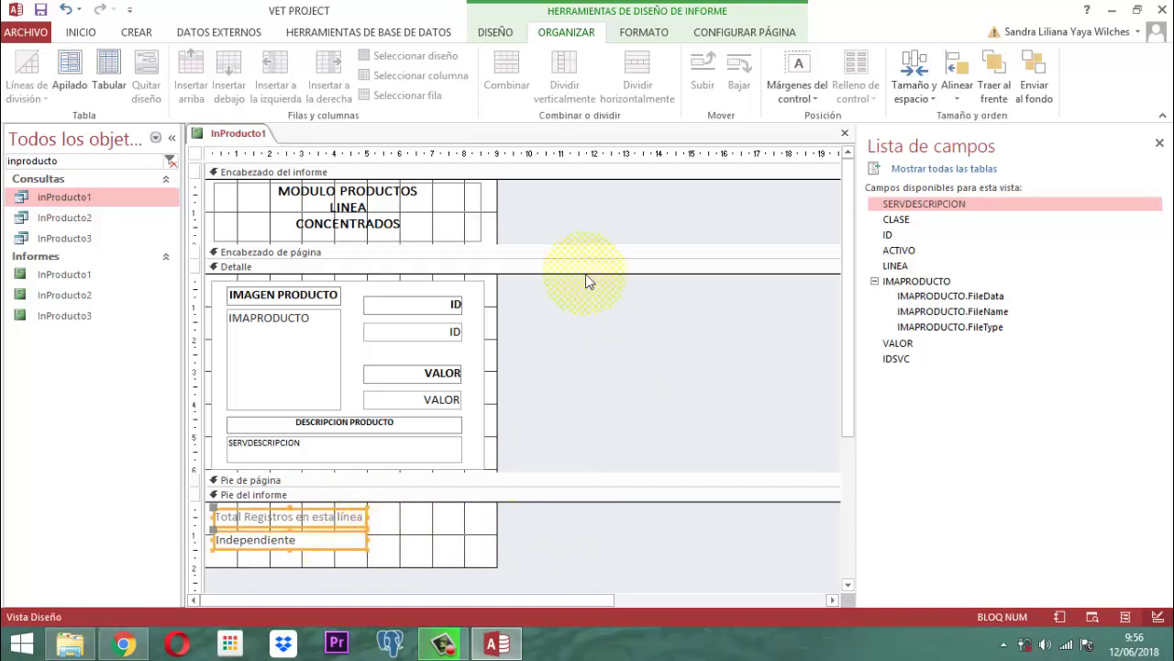
pyautogui.click(663, 32)
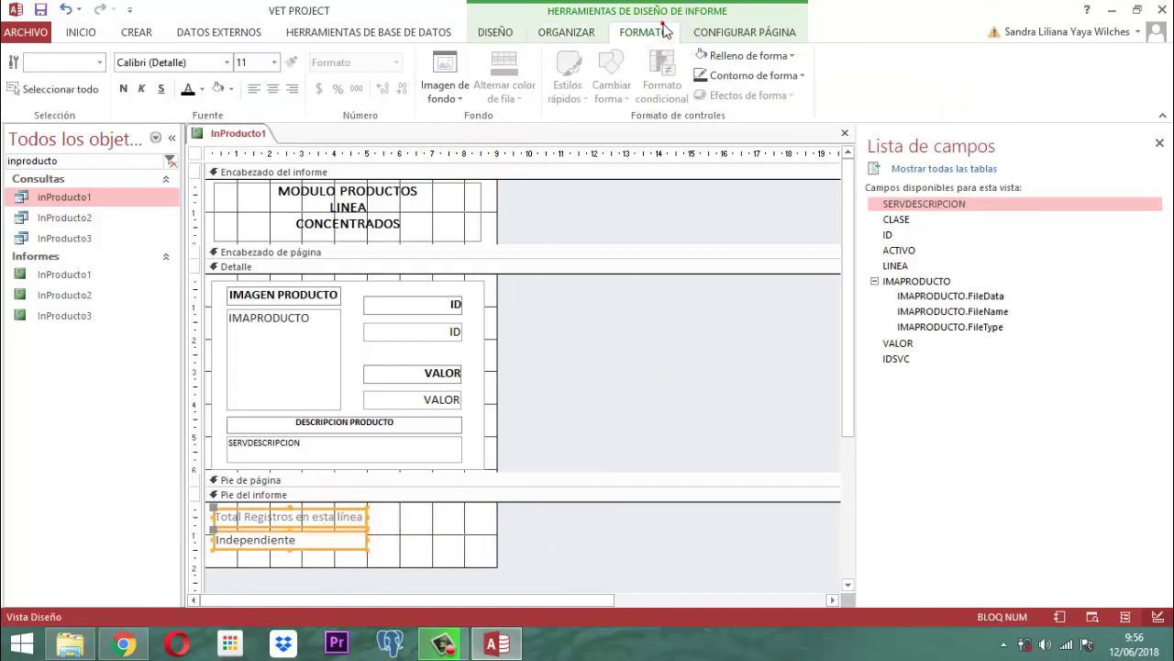
pyautogui.click(292, 88)
pyautogui.click(556, 561)
# - Format the "Total Registros en esta línea" label with black, bold text
pyautogui.click(308, 517)
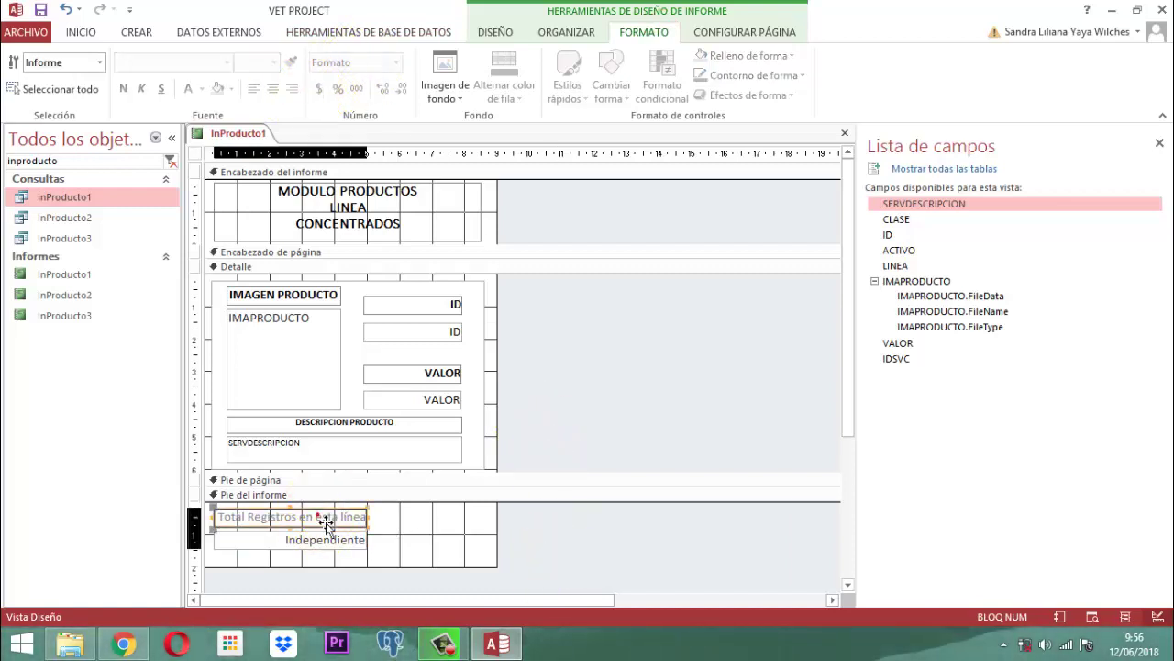
pyautogui.click(188, 88)
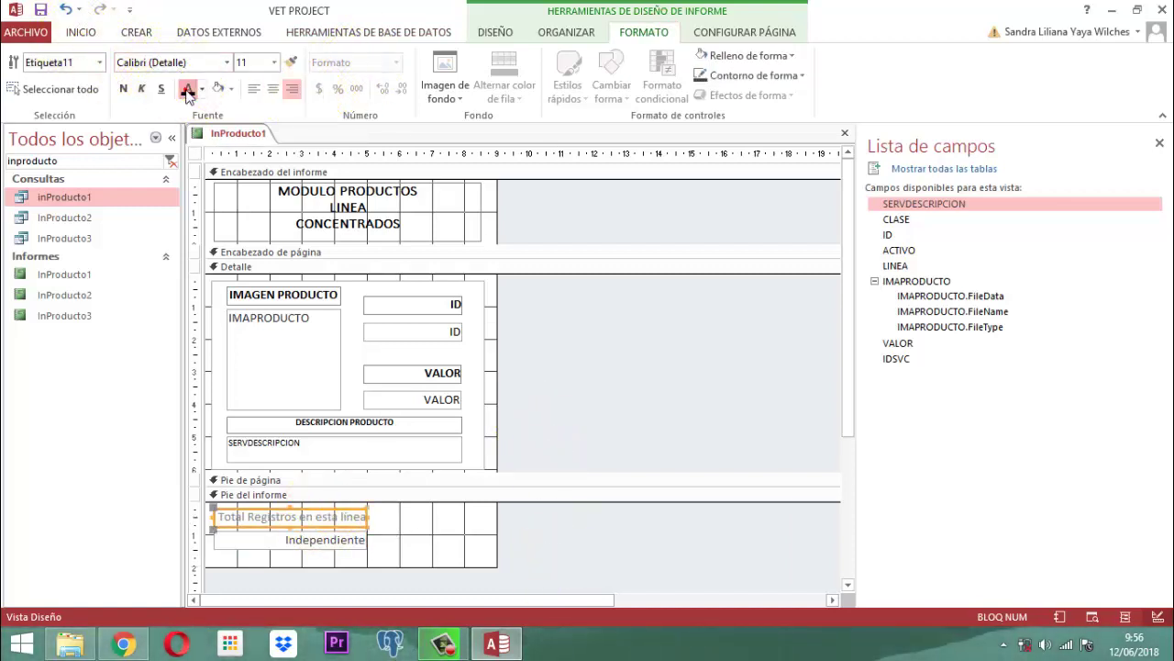
pyautogui.click(126, 89)
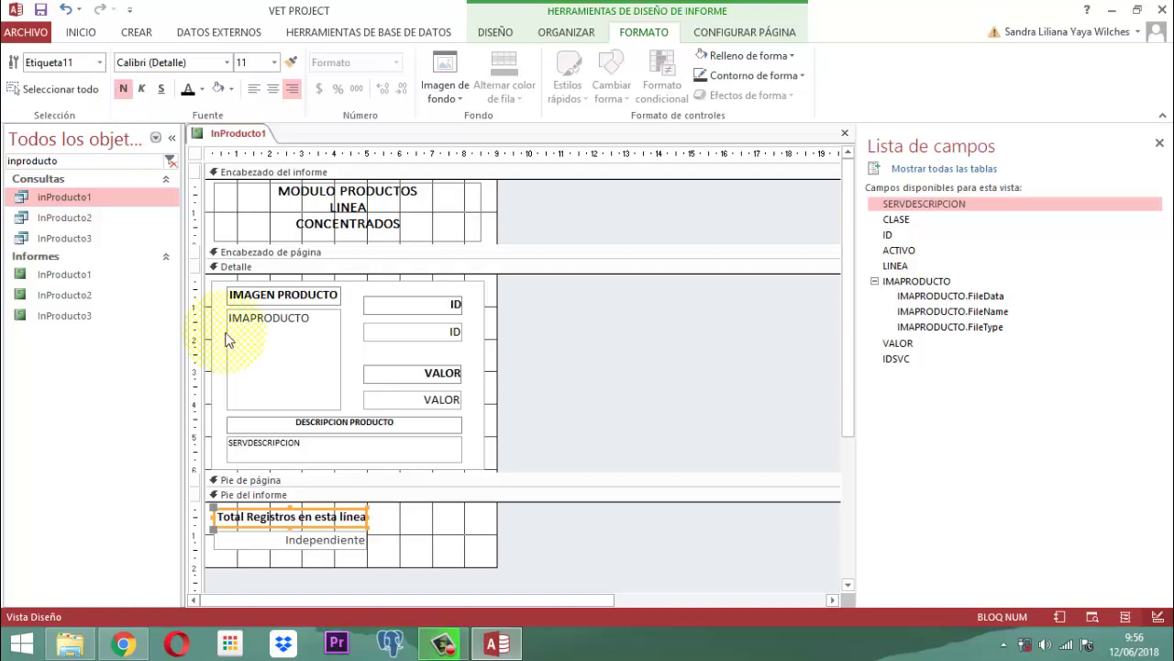
# - Make the unbound footer text box's text black and reduce the report footer's height to just below that box
pyautogui.click(316, 540)
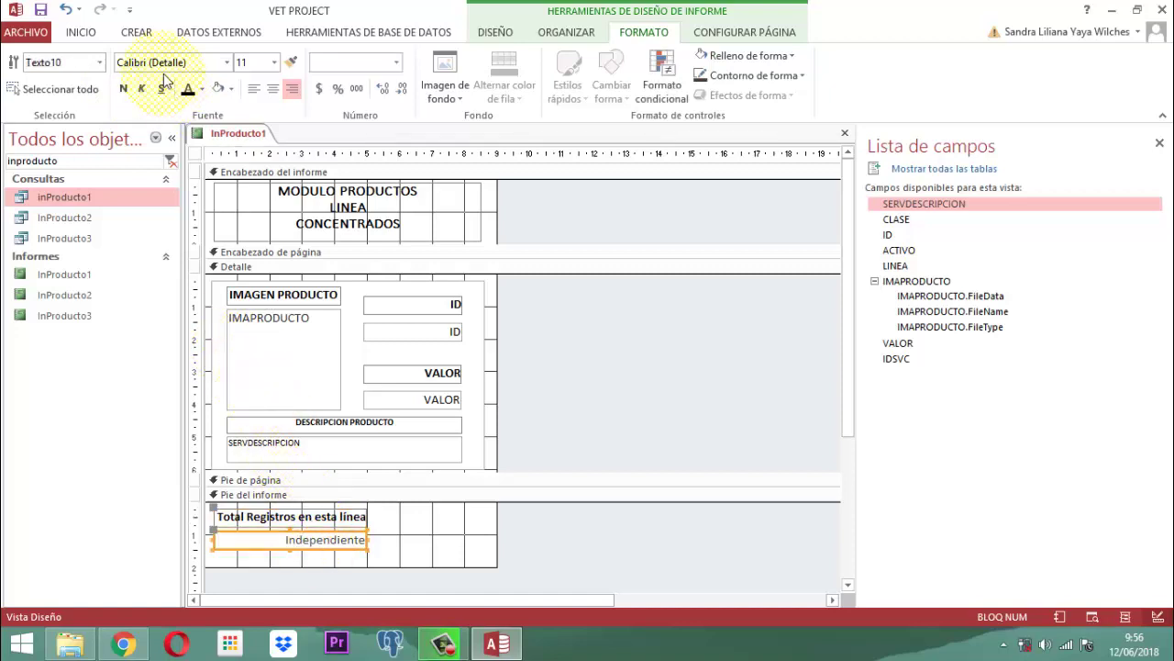
pyautogui.click(188, 88)
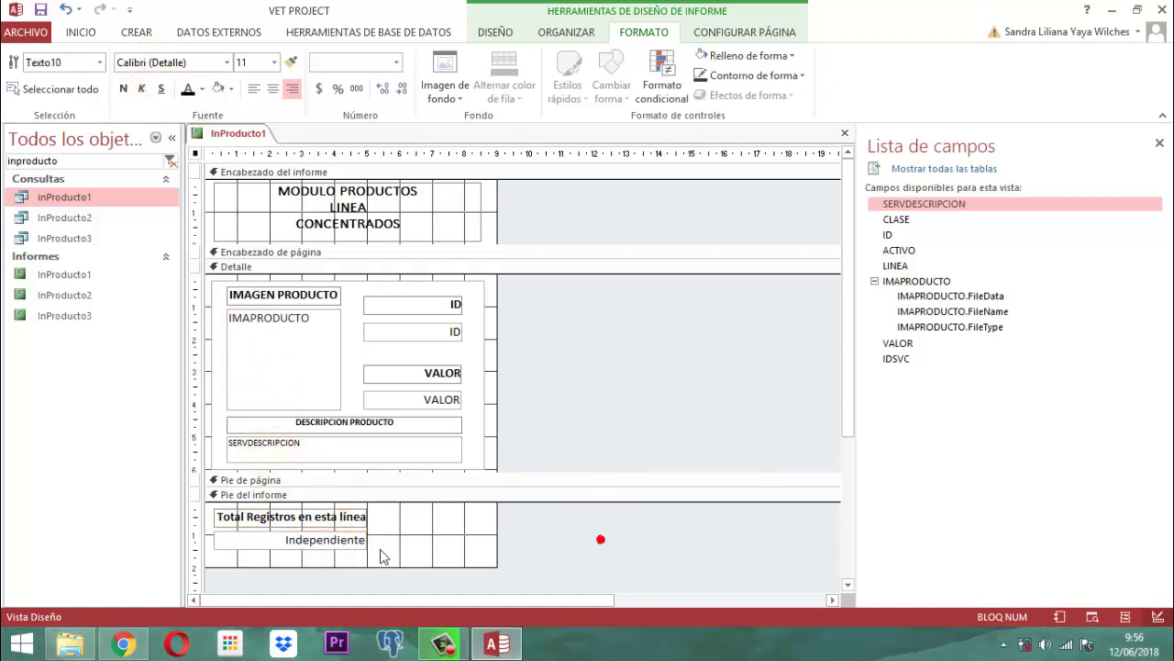
pyautogui.click(334, 539)
pyautogui.click(542, 545)
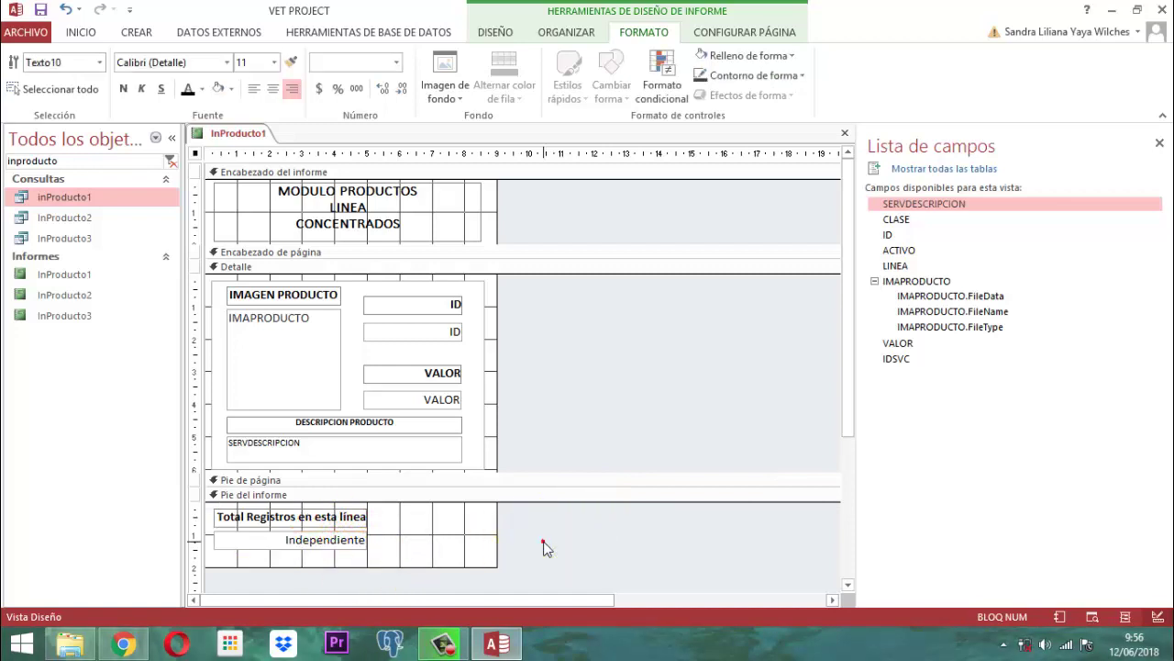
pyautogui.moveTo(411, 570); pyautogui.dragTo(445, 551)
pyautogui.click(550, 532)
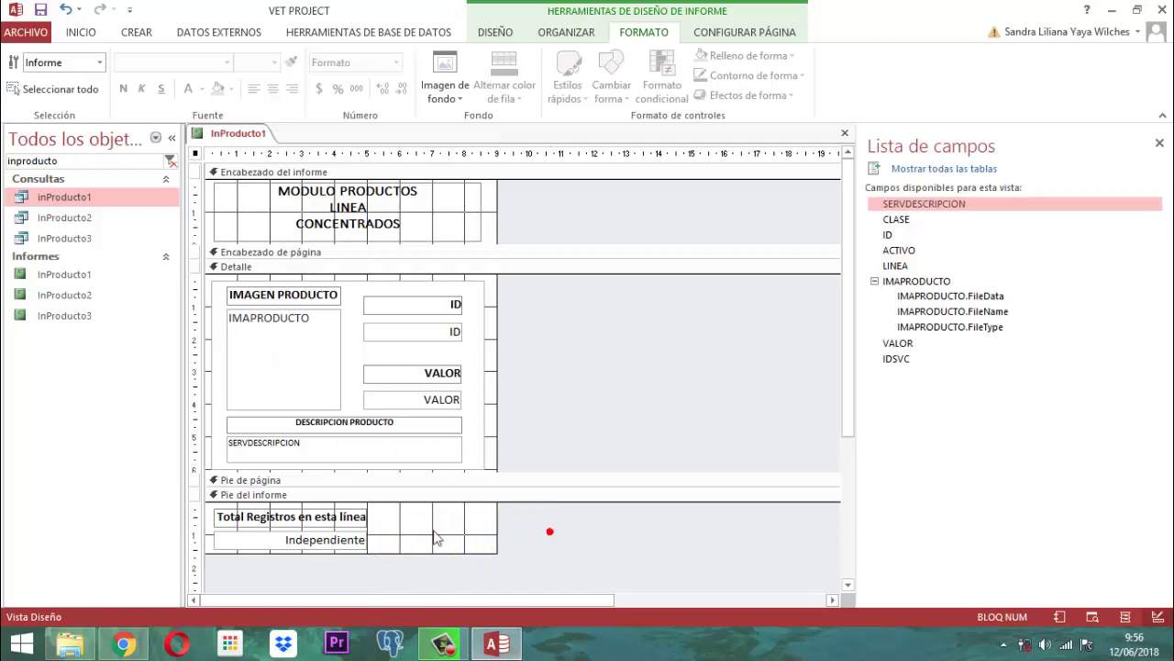
# - Set the control source of the unbound report footer text box to the expression =Cuenta(*)
pyautogui.click(341, 539)
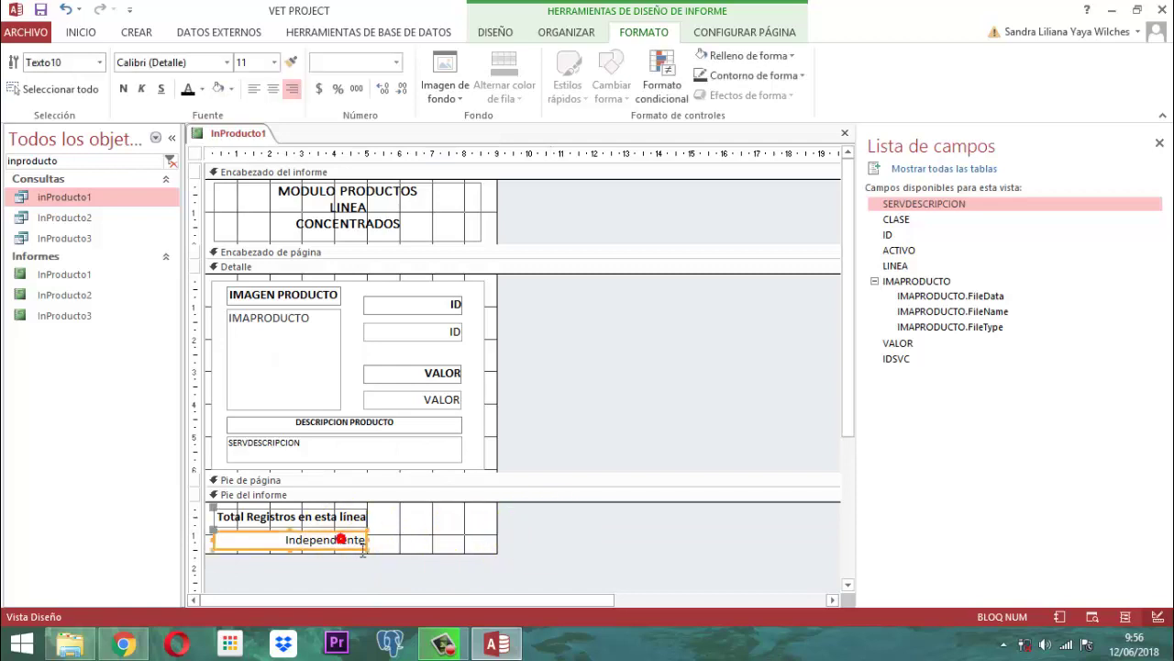
pyautogui.click(486, 35)
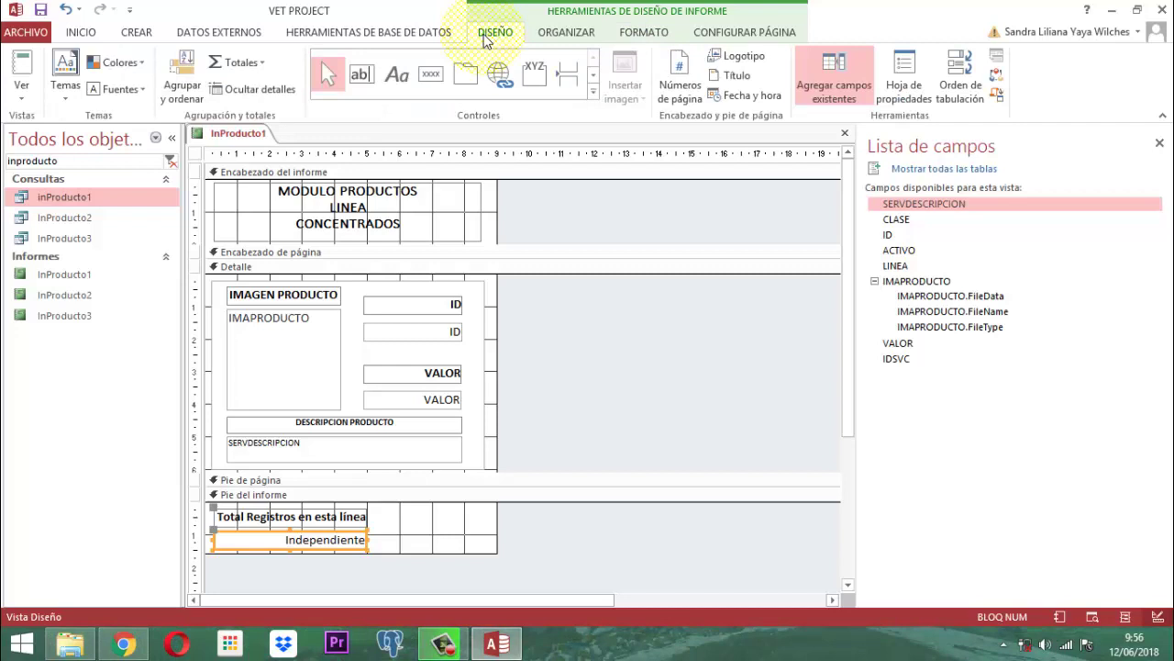
pyautogui.click(928, 82)
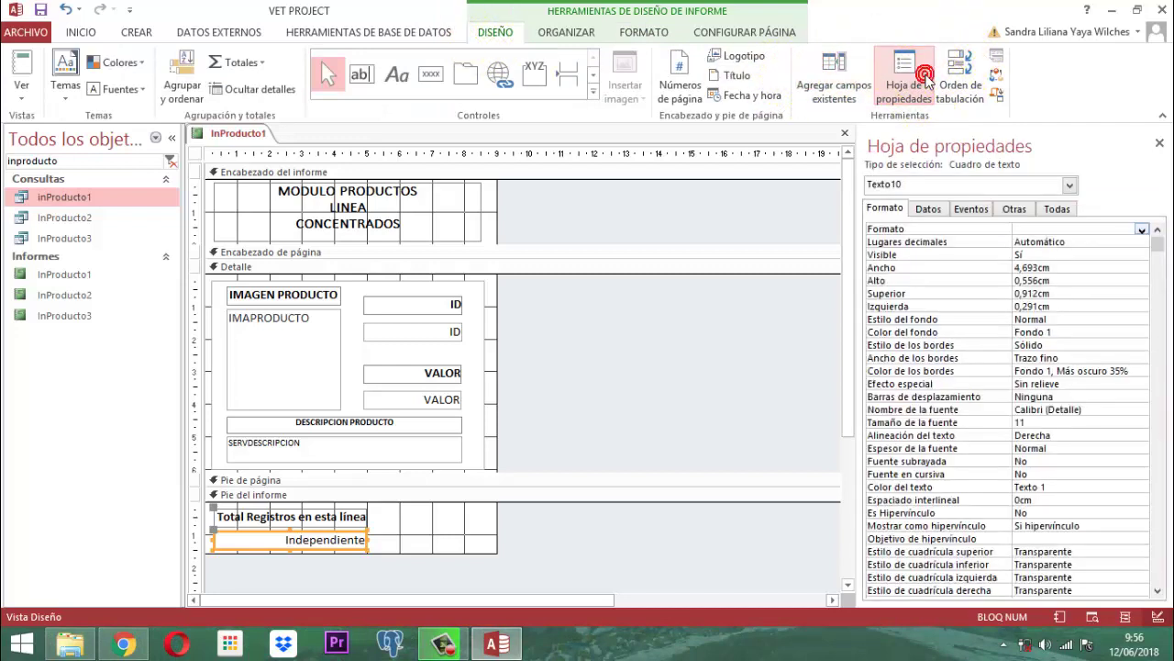
pyautogui.click(929, 210)
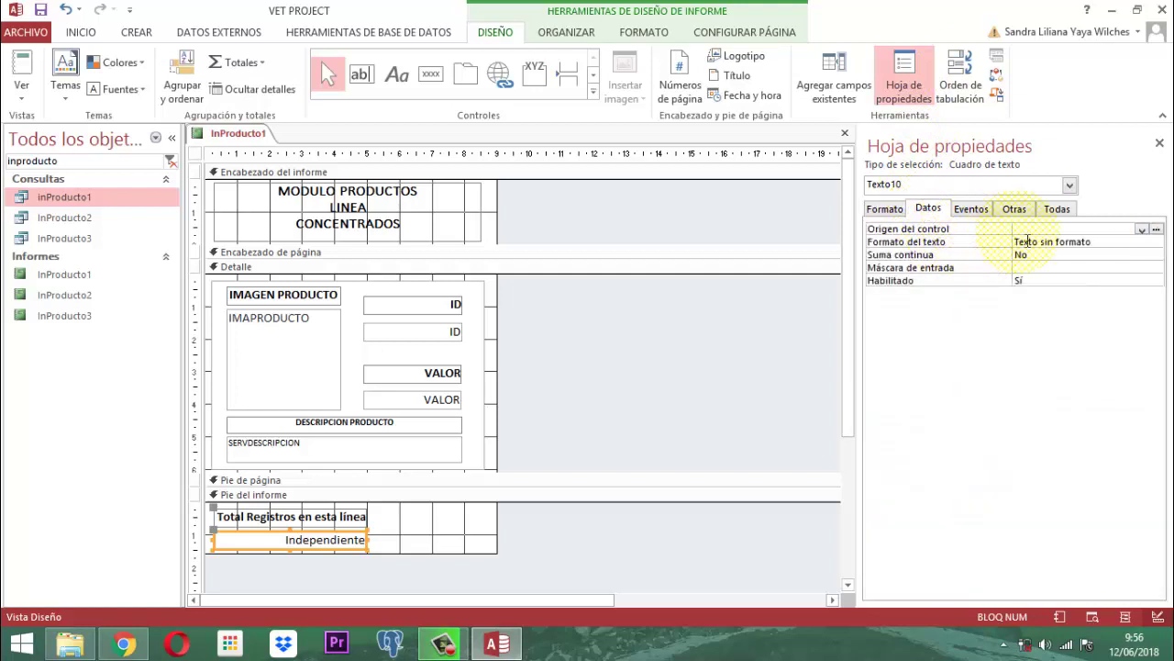
pyautogui.click(1158, 230)
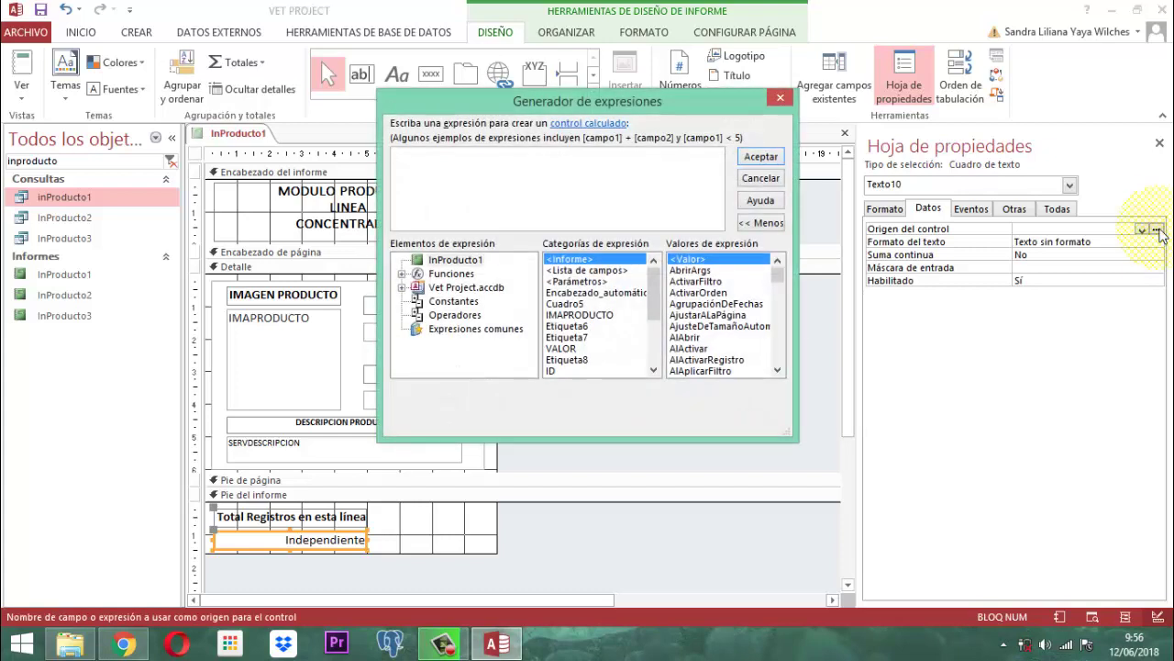
pyautogui.write('=')
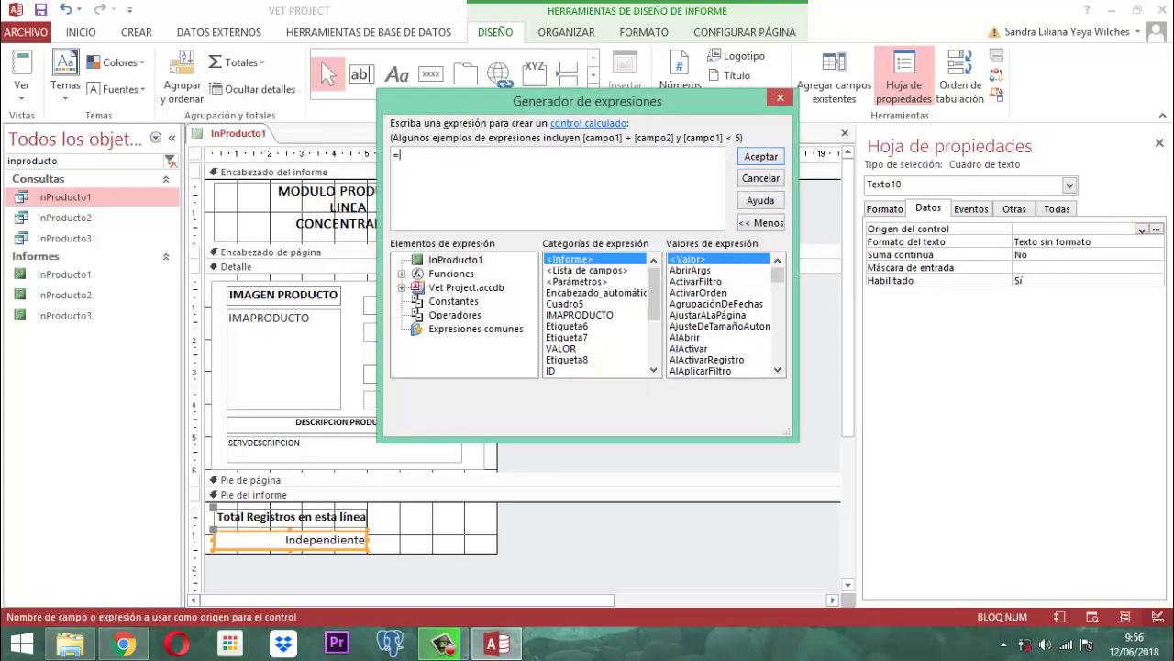
pyautogui.write('cuenta')
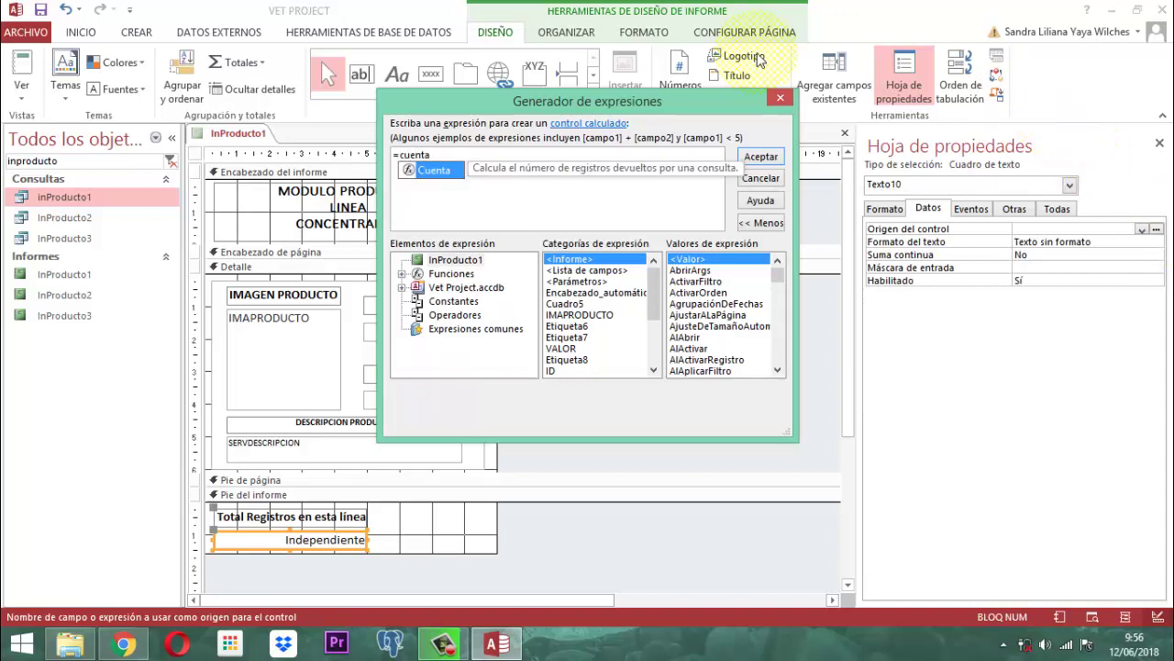
pyautogui.doubleClick(438, 172)
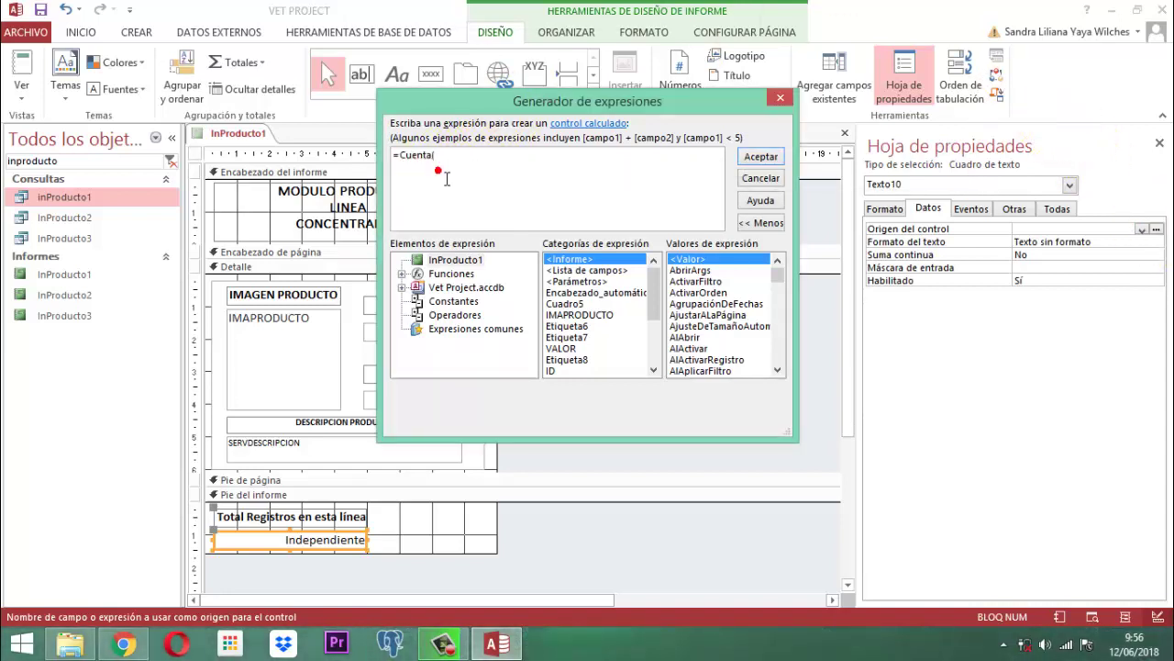
pyautogui.write('*')
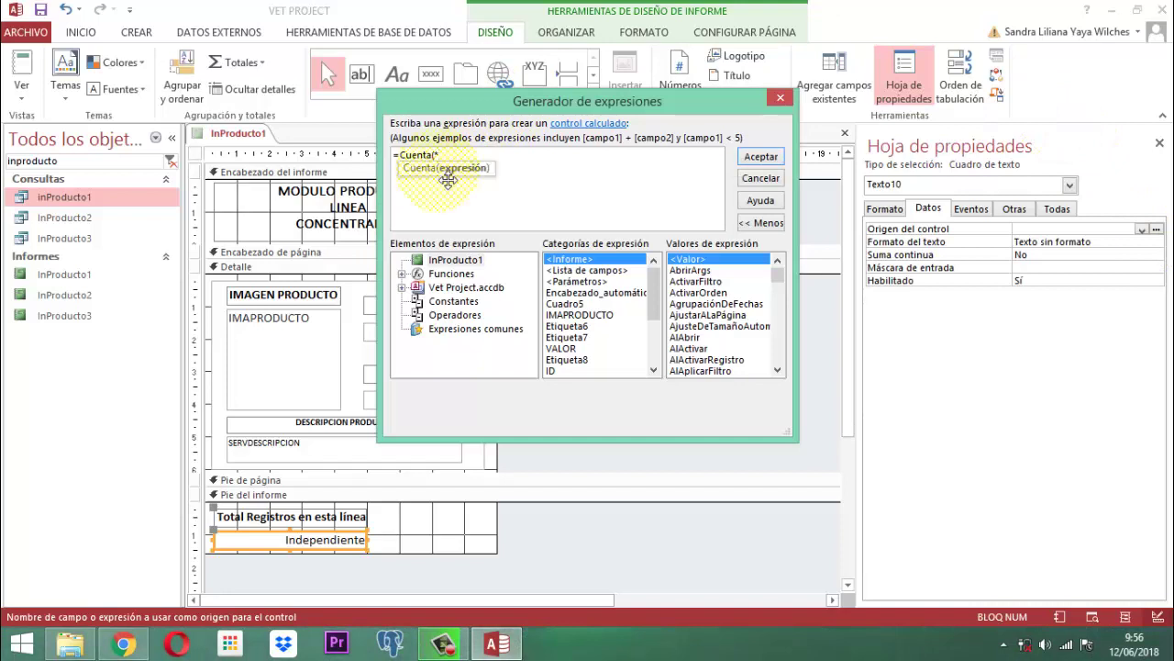
pyautogui.write(')')
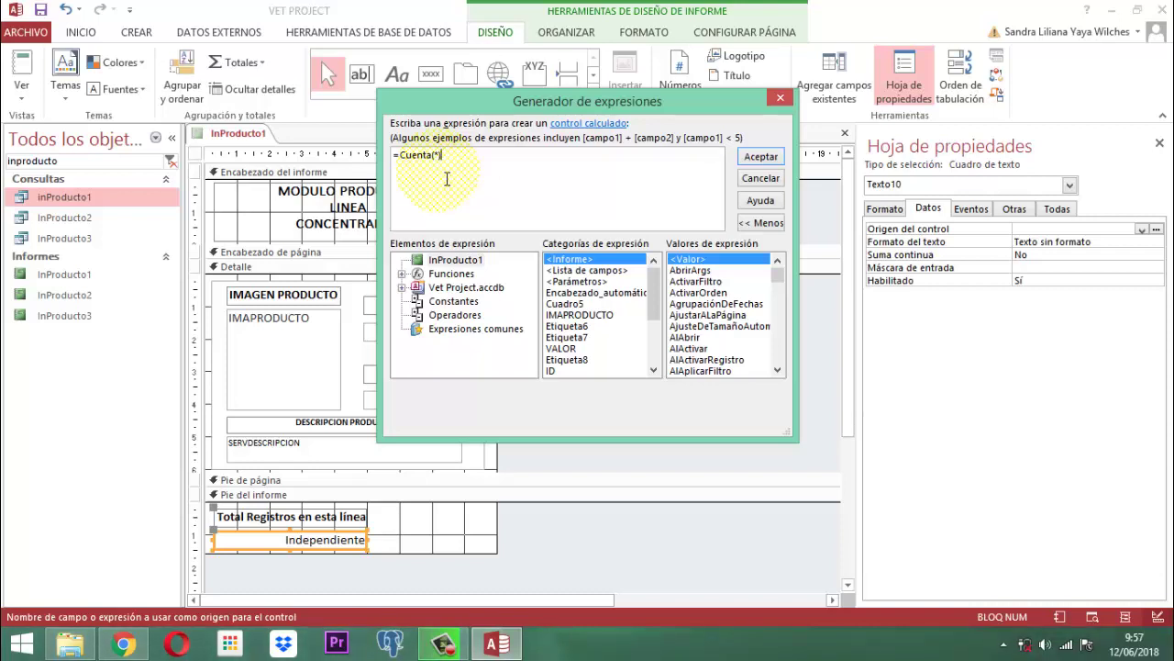
pyautogui.click(750, 156)
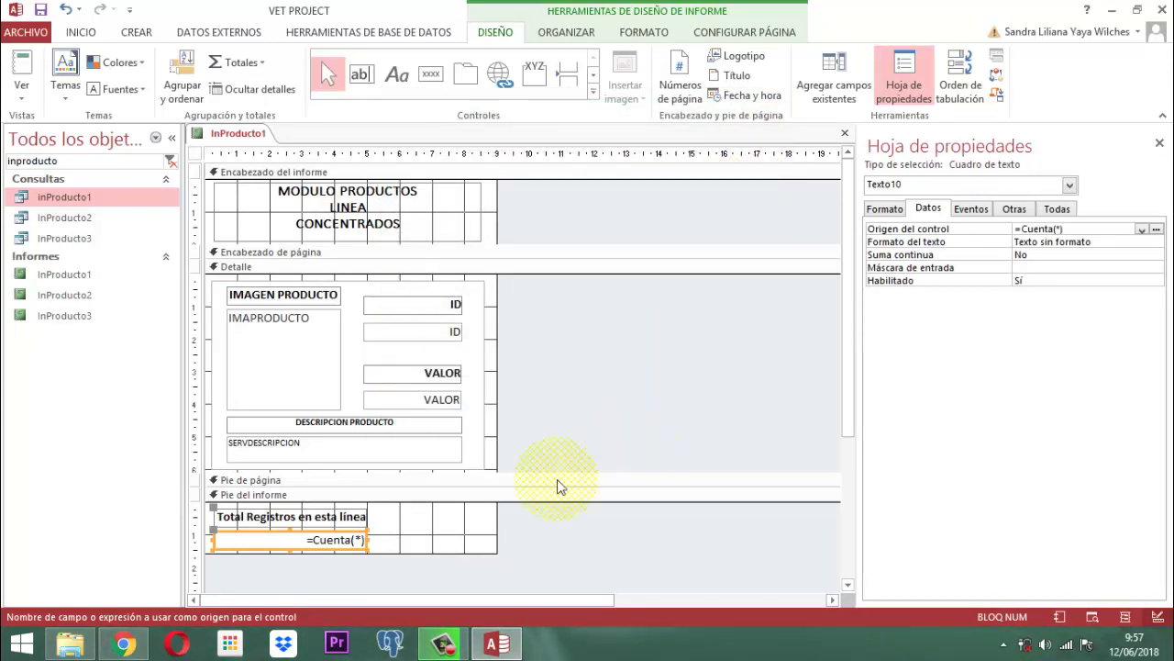
pyautogui.click(556, 410)
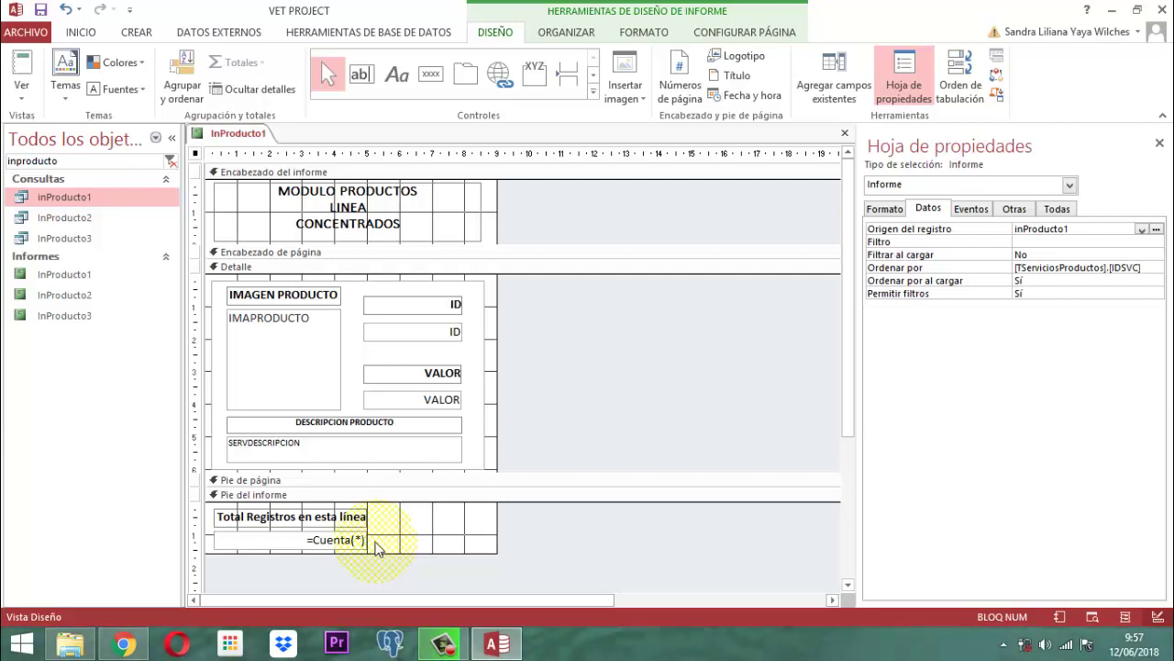
# - Widen the footer label to about the 7 cm mark and extend its text to "Total Registros en esta línea producto"
pyautogui.click(361, 521)
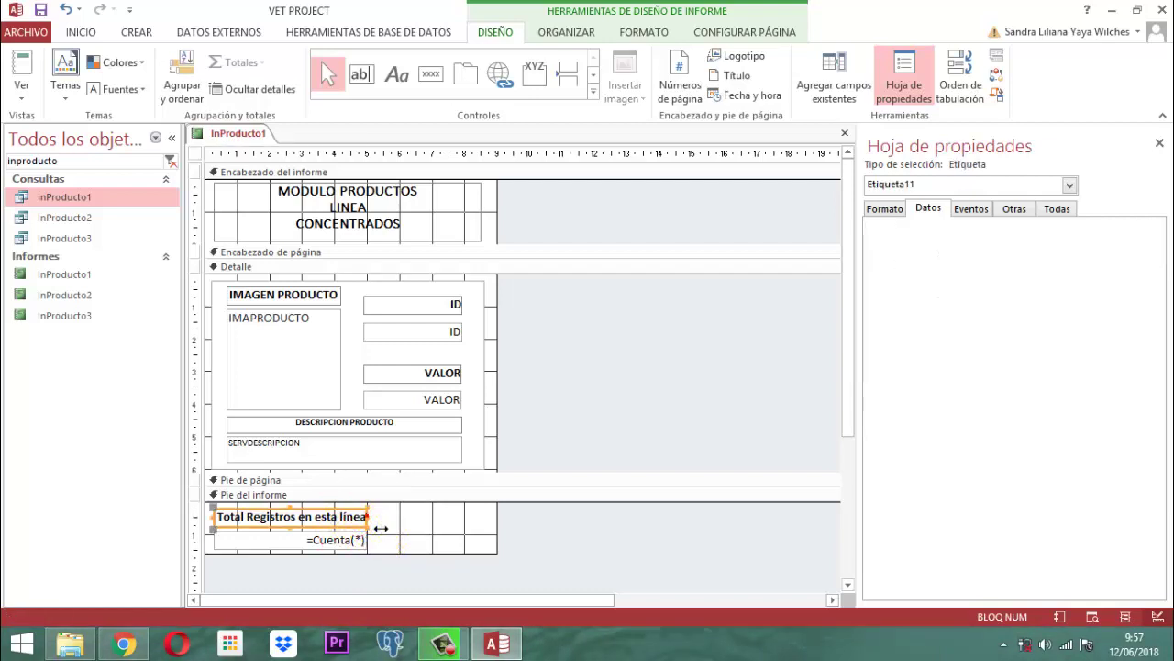
pyautogui.moveTo(369, 521); pyautogui.dragTo(436, 524)
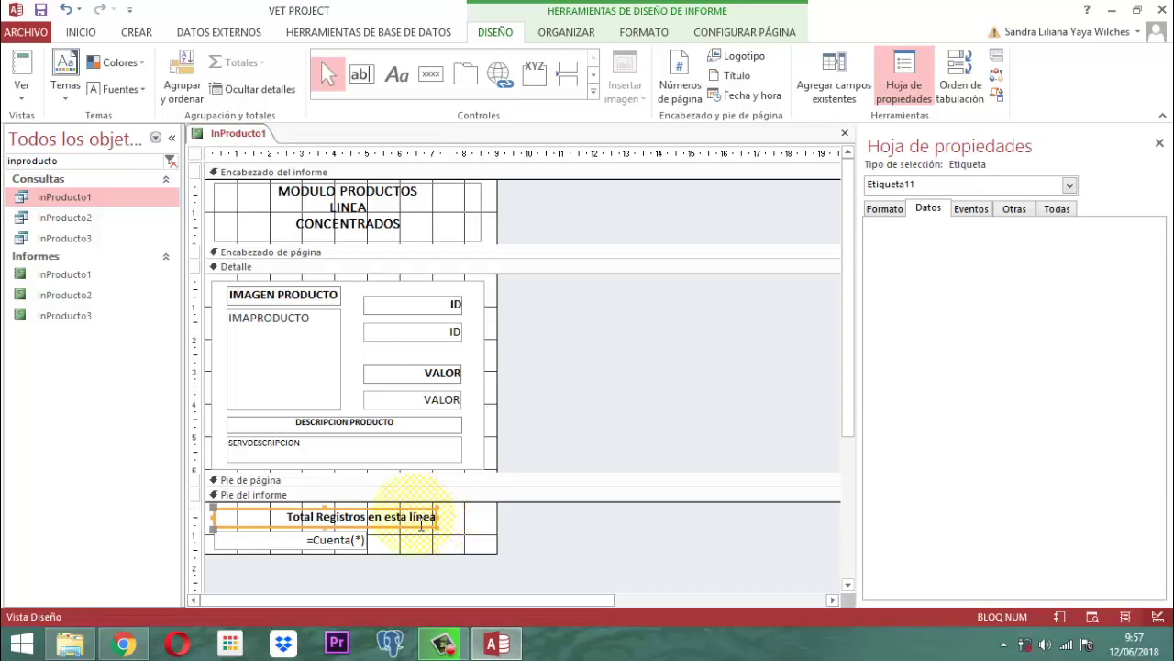
pyautogui.click(573, 520)
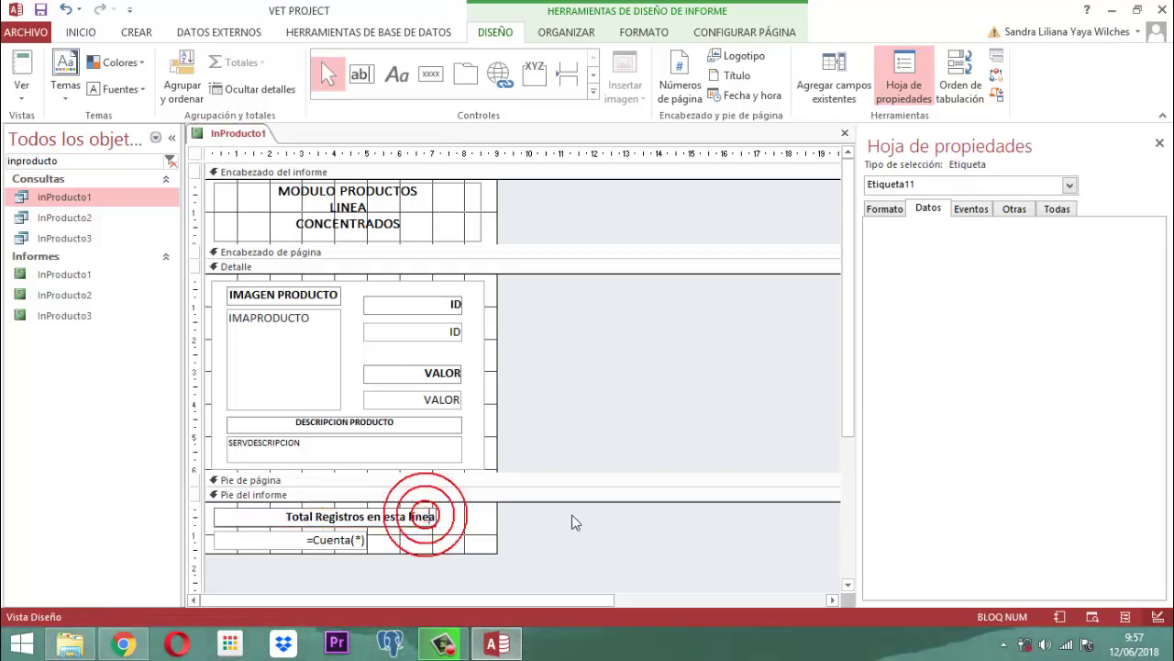
pyautogui.write('pr')
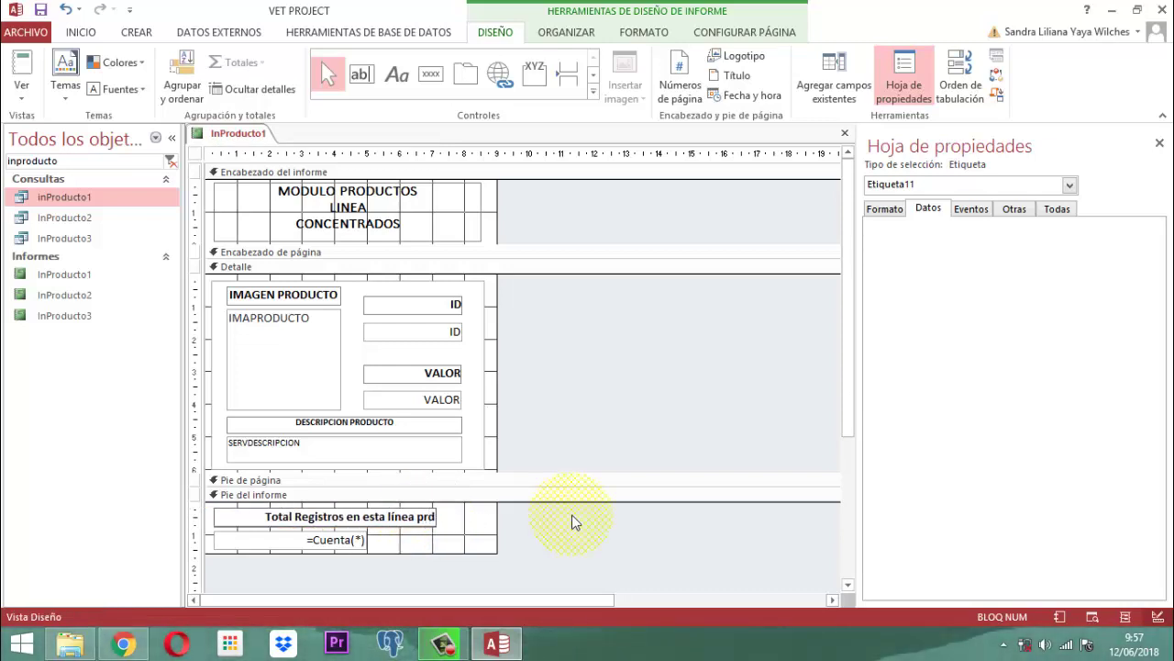
pyautogui.write('oducto')
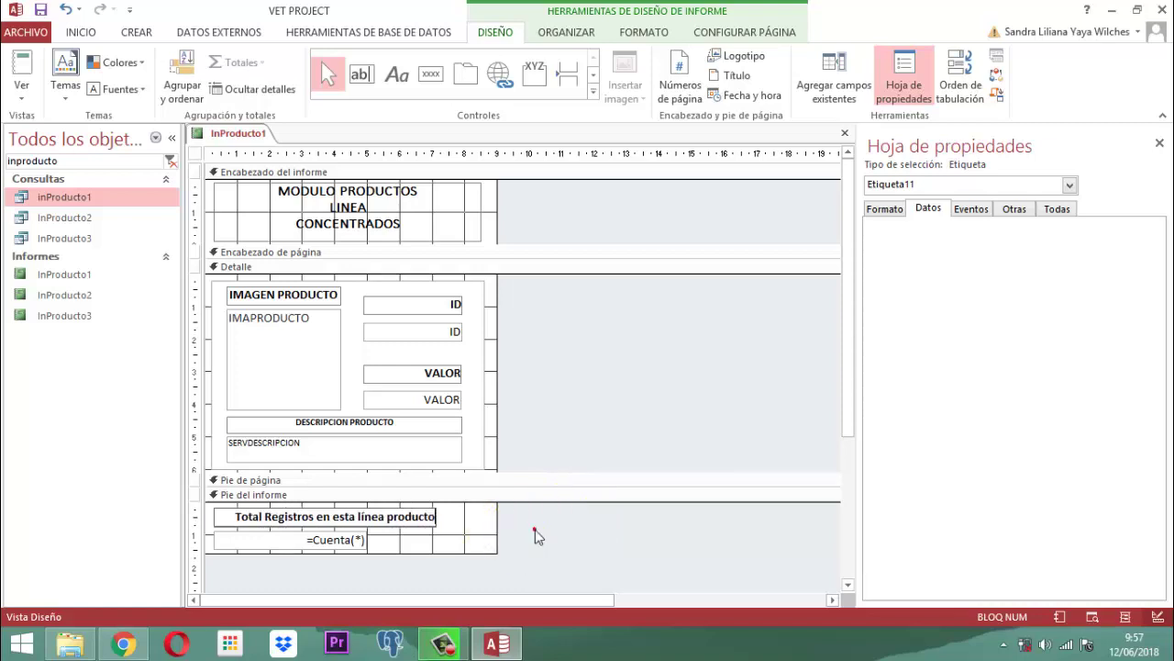
pyautogui.click(537, 526)
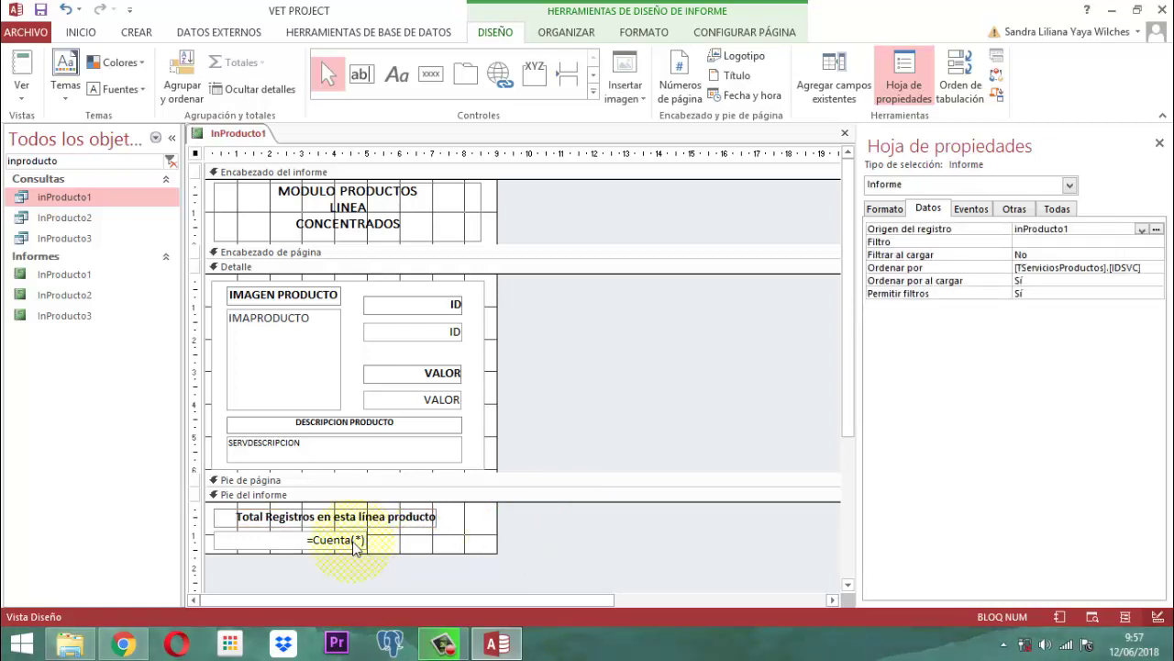
# - Left-align the text of both the footer label and the =Cuenta(*) text box, and close the property sheet
pyautogui.click(354, 541)
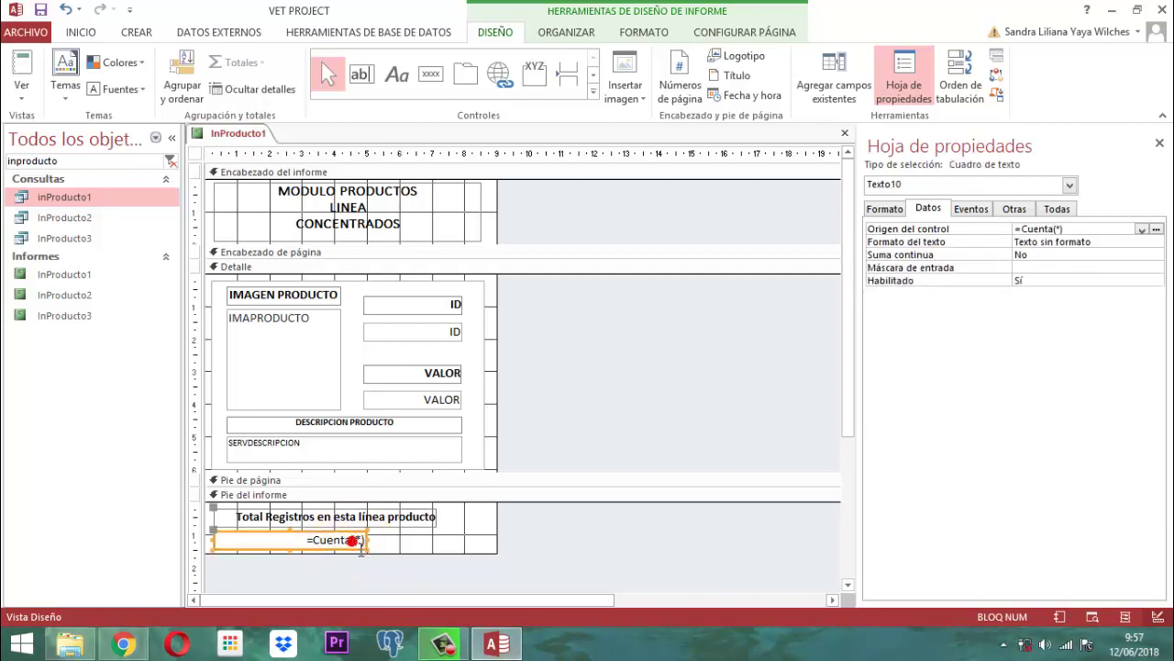
pyautogui.click(470, 519)
pyautogui.moveTo(470, 521); pyautogui.dragTo(340, 556)
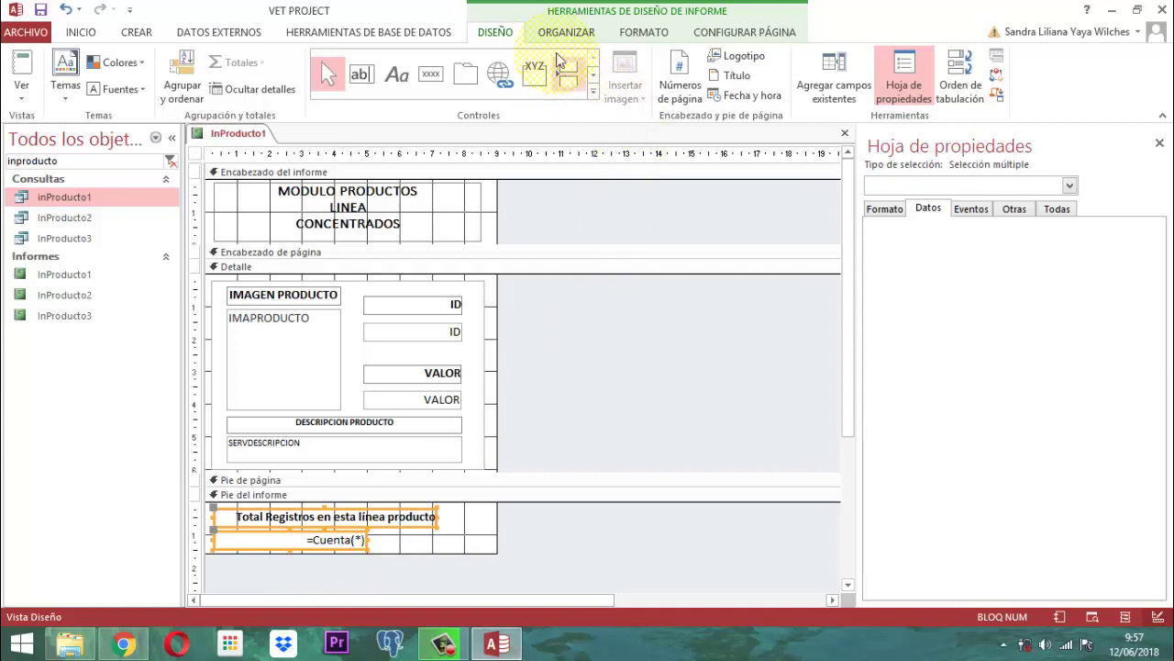
pyautogui.click(646, 32)
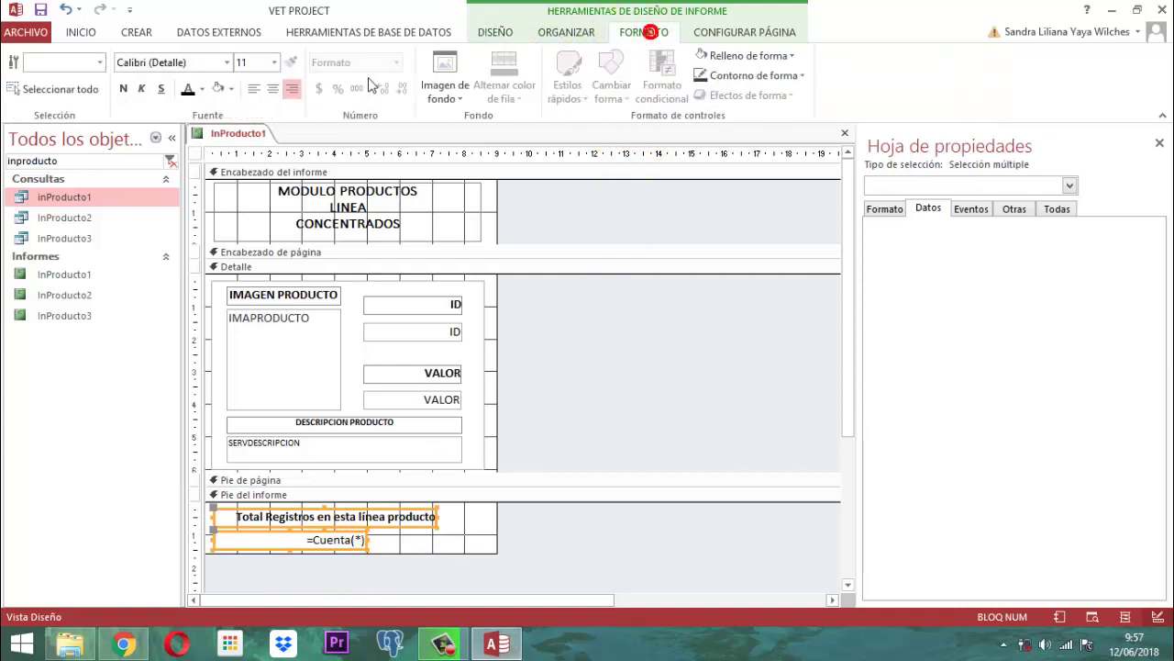
pyautogui.click(253, 88)
pyautogui.click(586, 534)
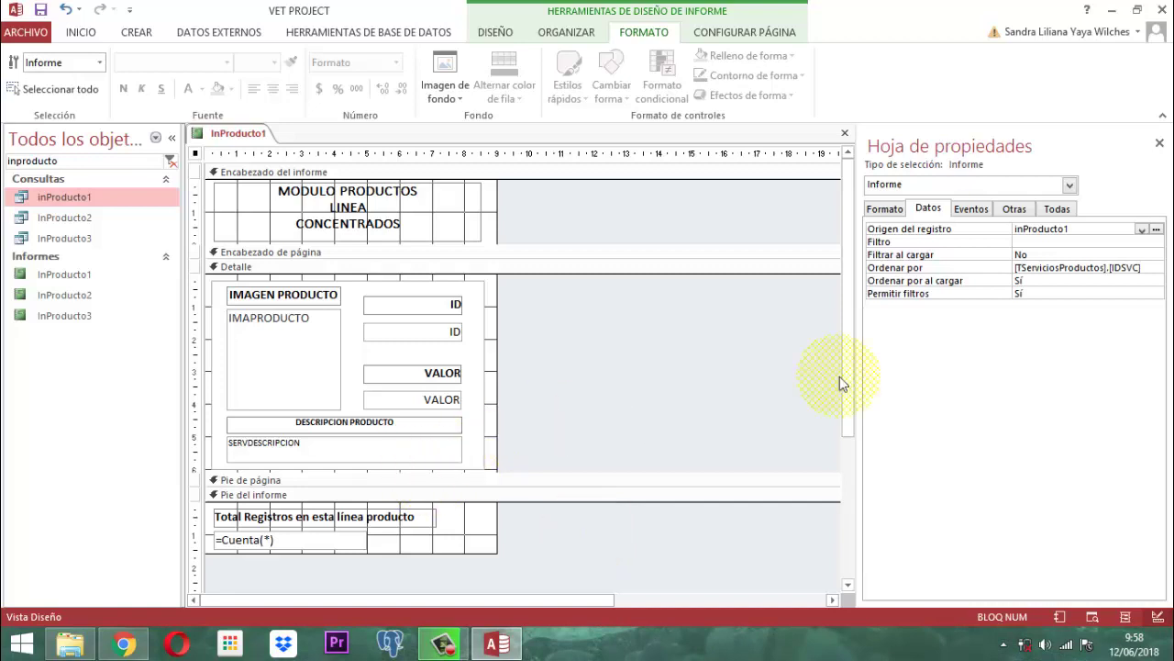
pyautogui.click(1161, 144)
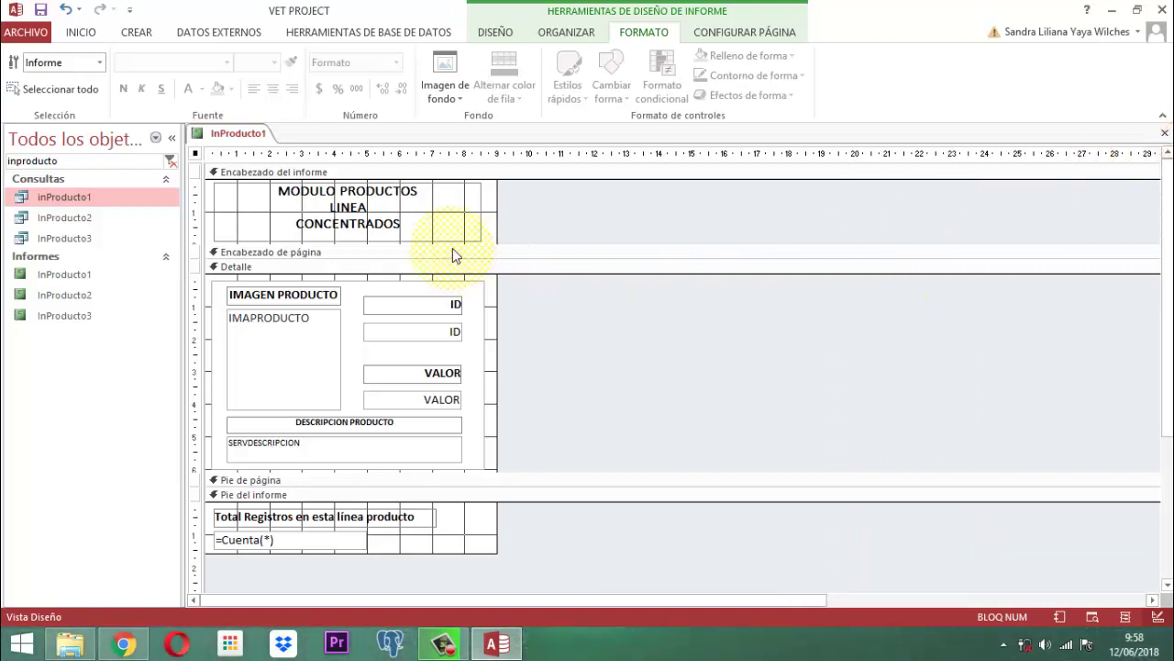
# - Show InProducto1 in print preview and examine the card columns on page 1 and the record total on page 2
pyautogui.rightClick(234, 137)
pyautogui.click(264, 139)
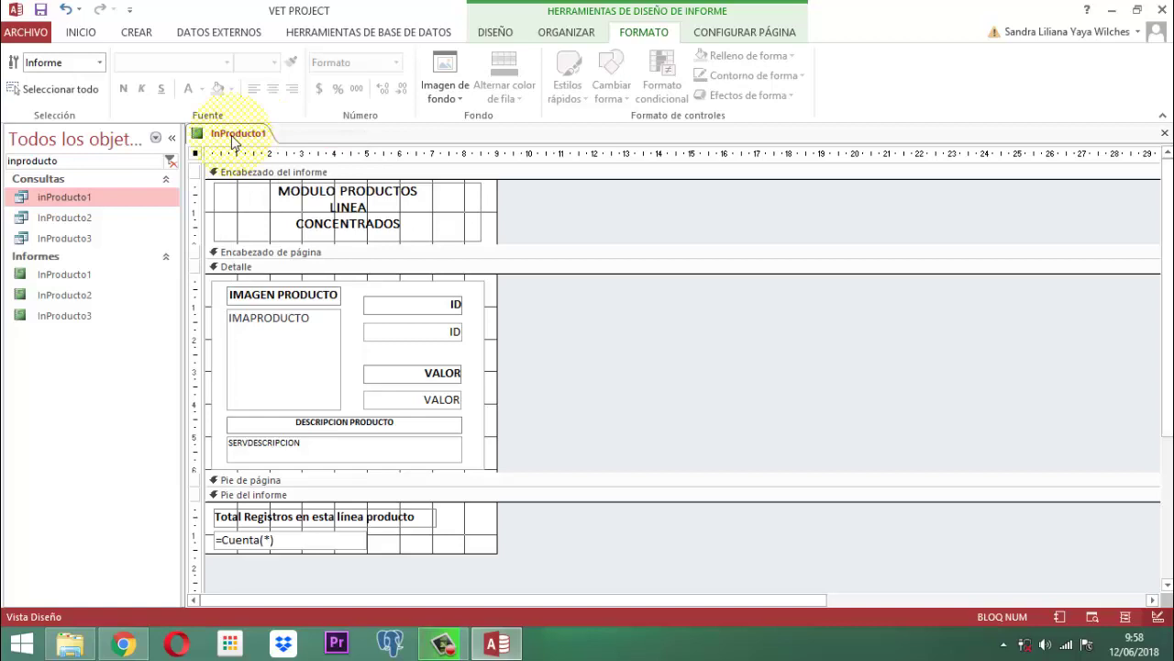
pyautogui.rightClick(234, 141)
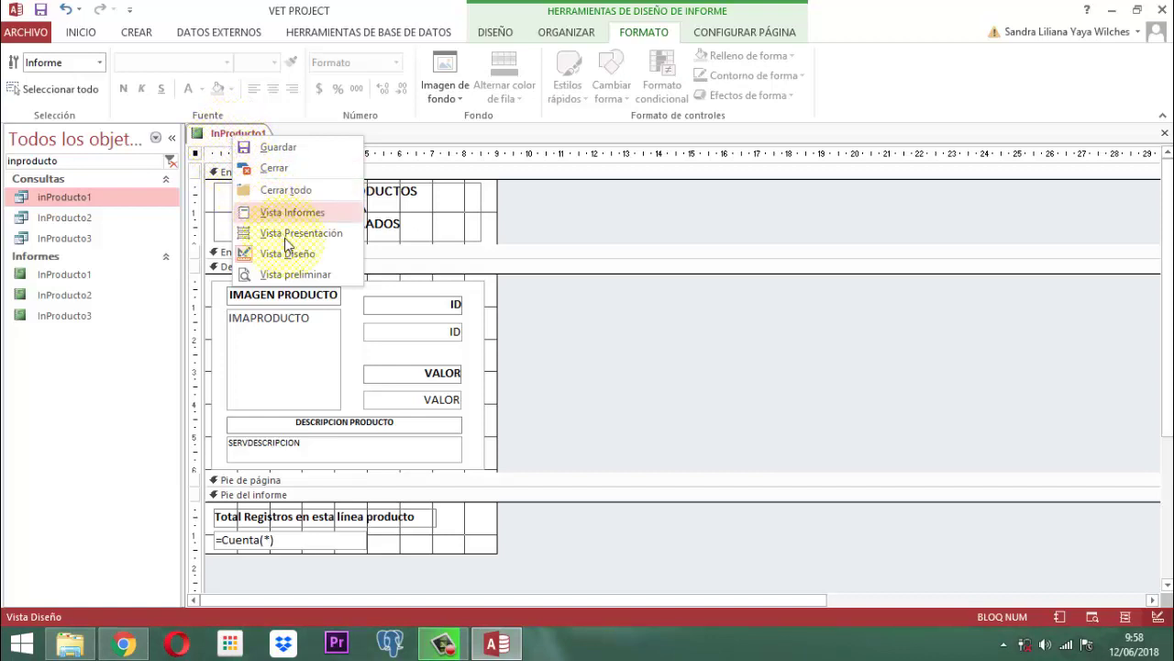
pyautogui.click(300, 275)
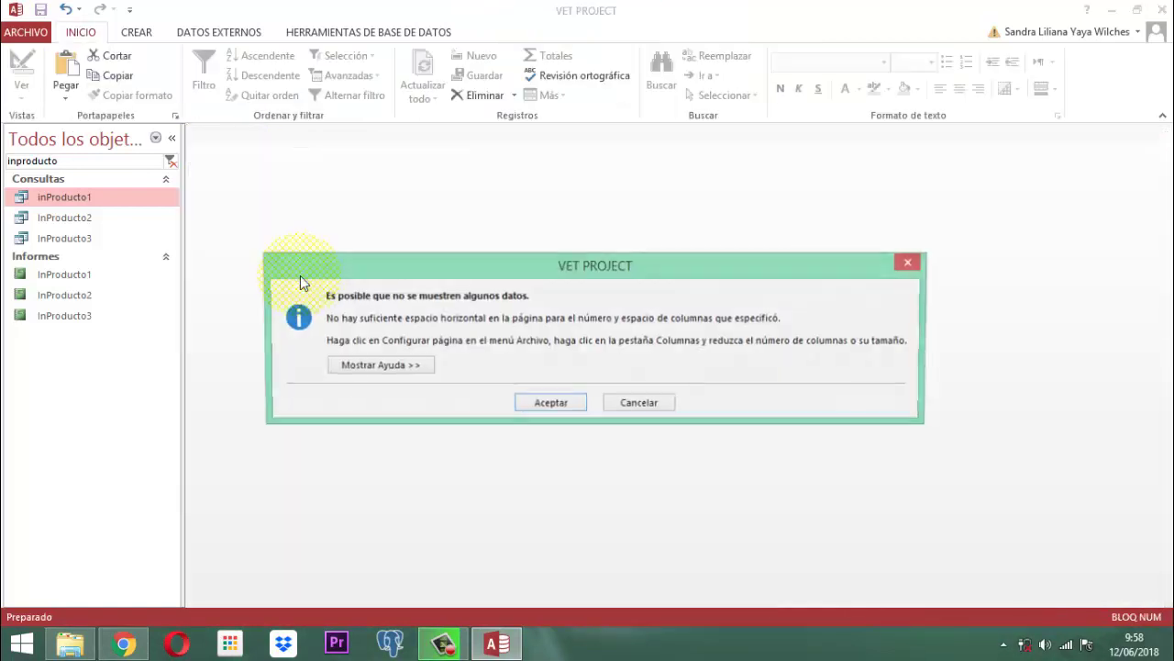
pyautogui.click(553, 403)
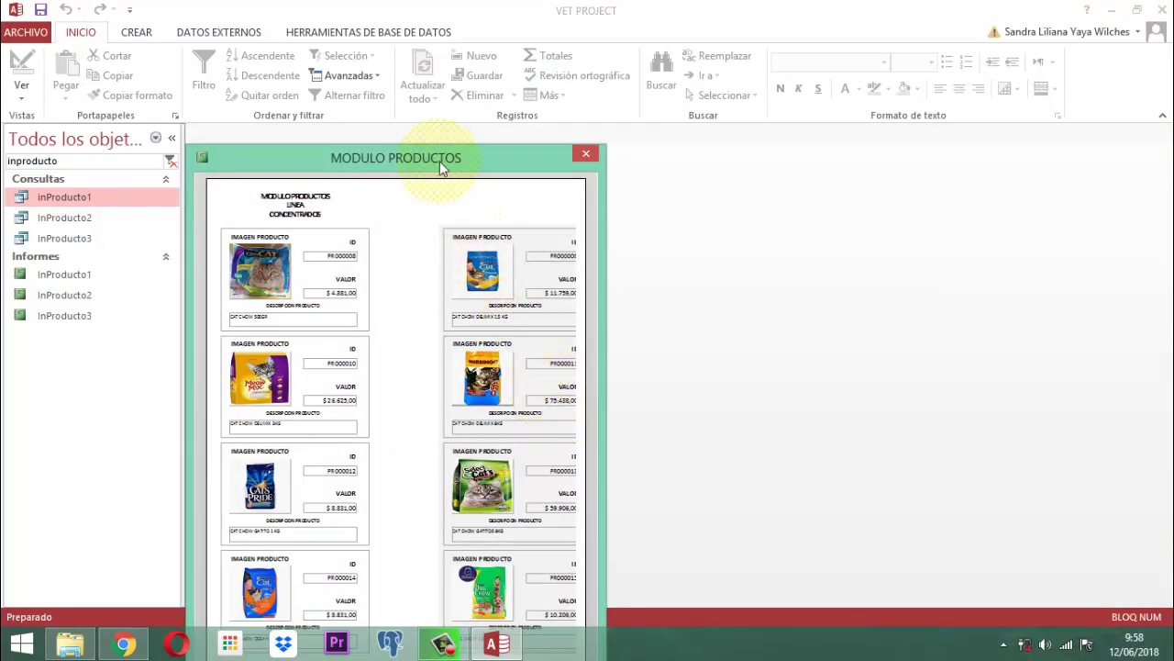
pyautogui.moveTo(440, 155); pyautogui.dragTo(573, 33)
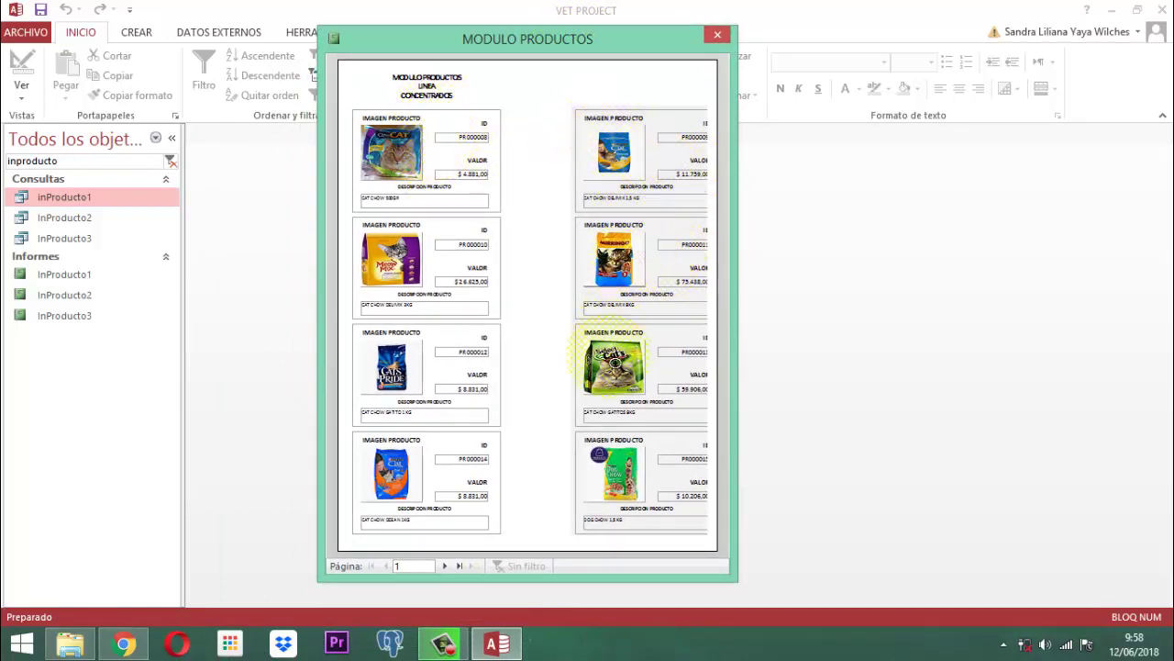
pyautogui.click(670, 145)
pyautogui.click(623, 160)
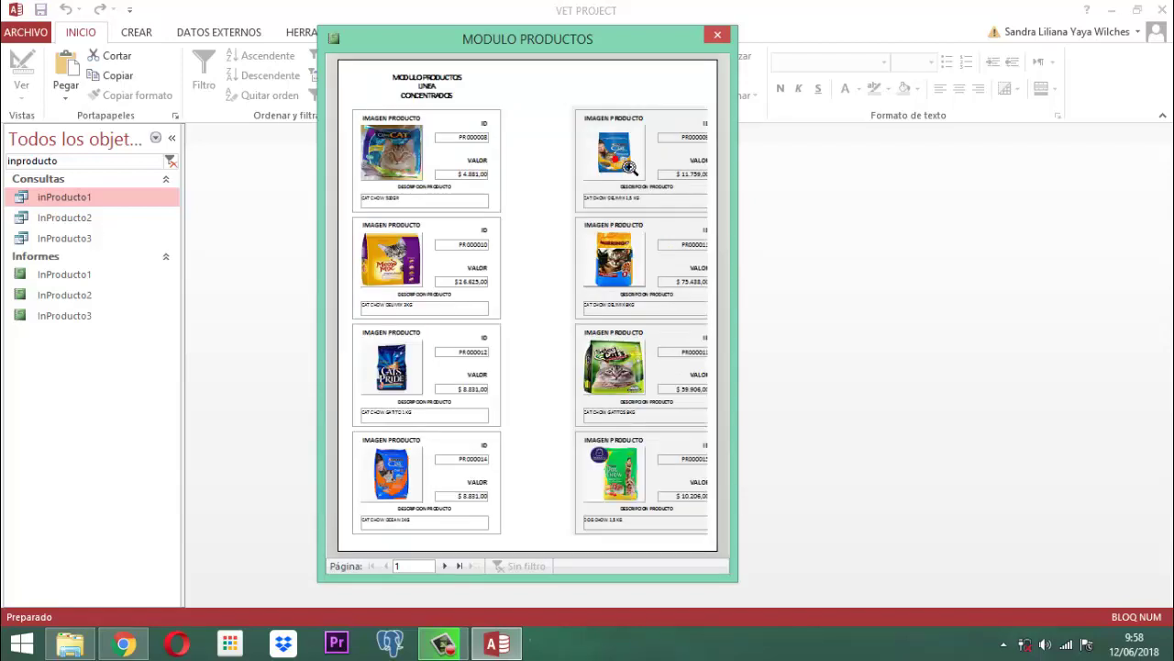
pyautogui.click(702, 159)
pyautogui.click(697, 153)
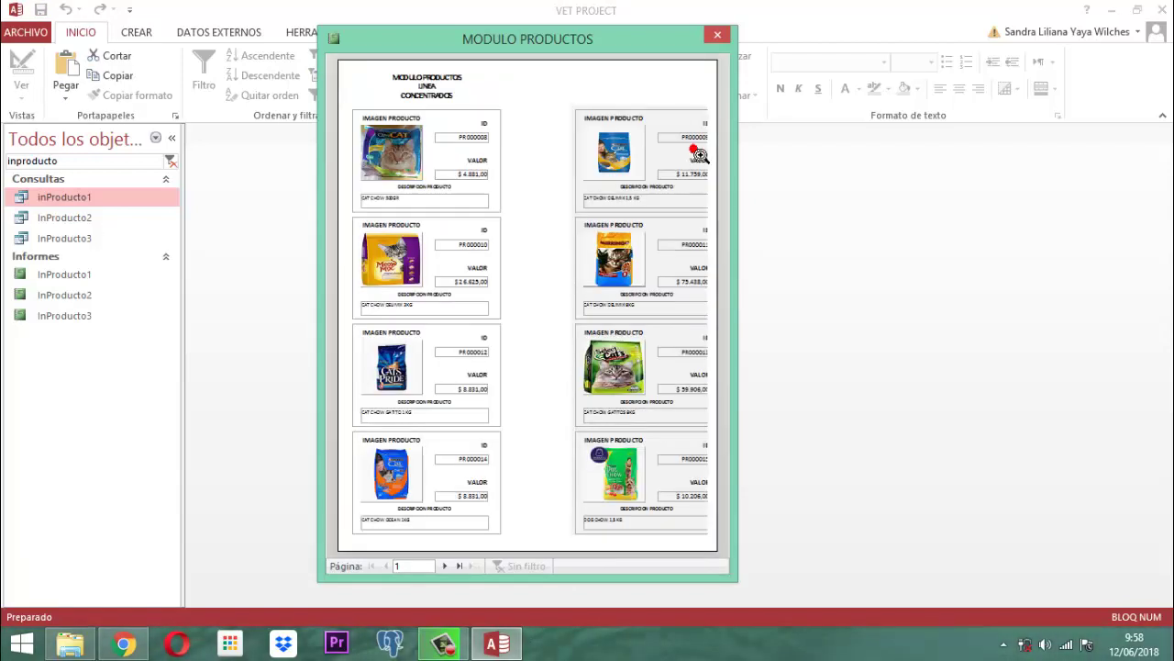
pyautogui.click(446, 567)
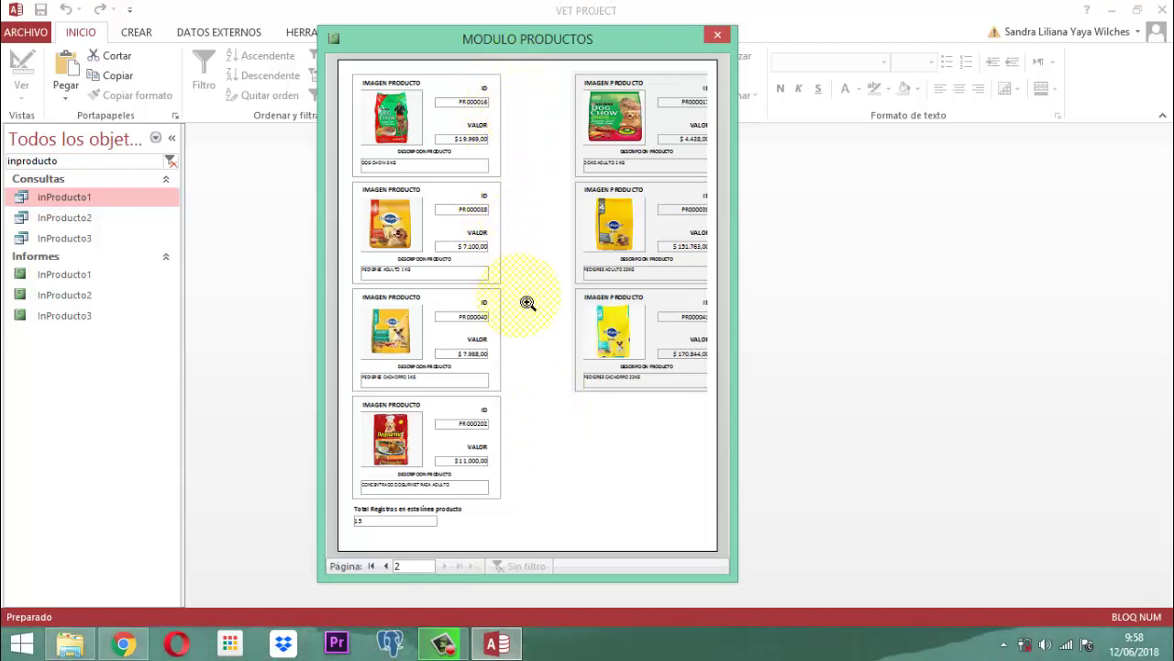
# - Return the report to Design view and narrow its width to about 8.7 cm, just past the Detail frame
pyautogui.rightClick(564, 39)
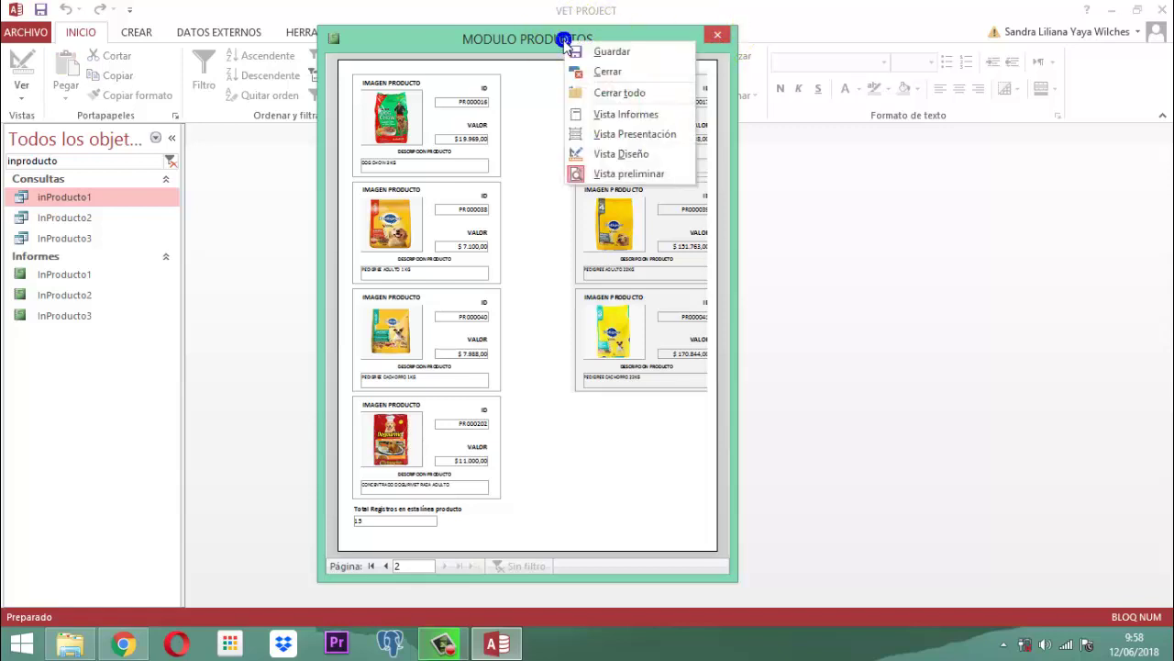
pyautogui.click(620, 154)
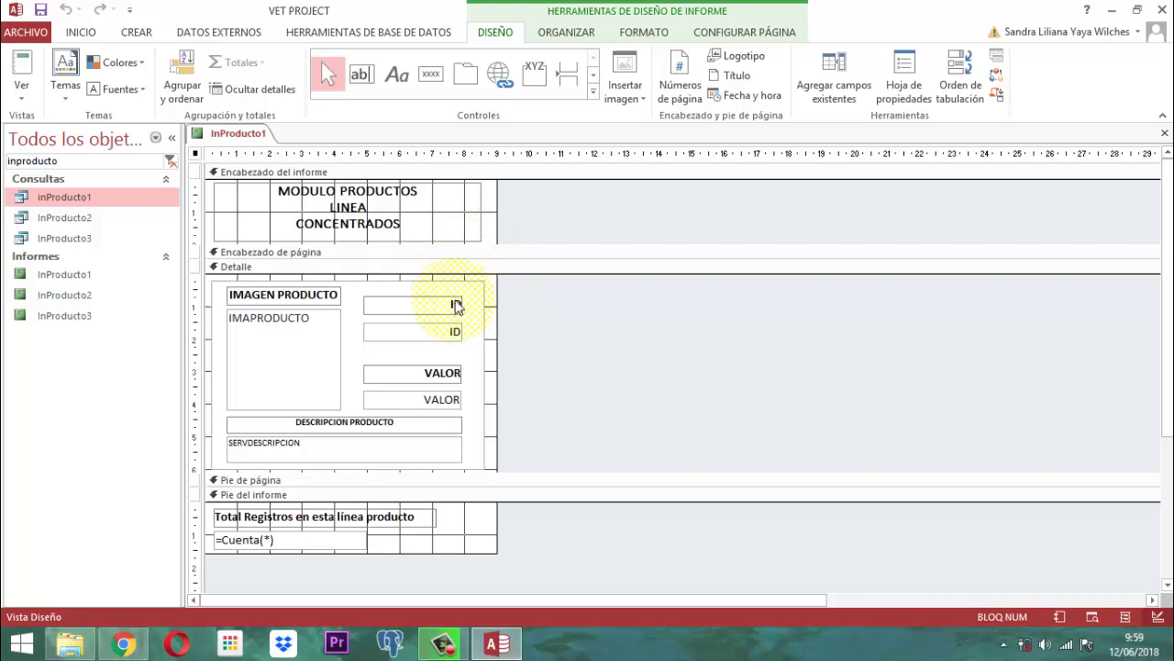
pyautogui.moveTo(505, 219); pyautogui.dragTo(494, 223)
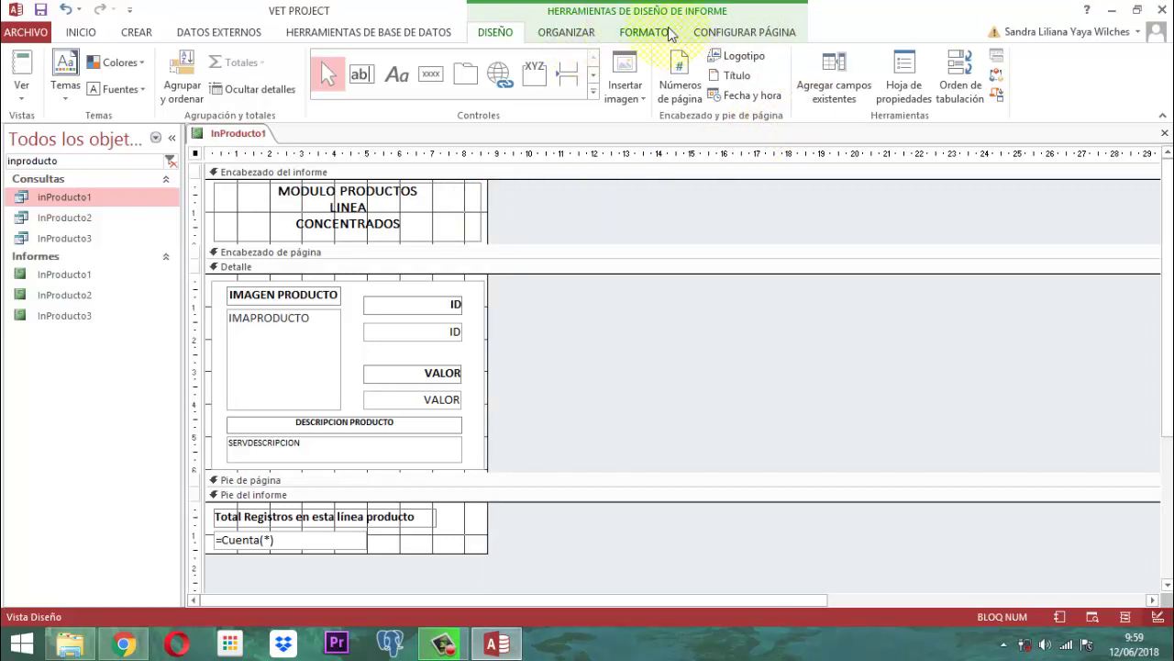
# - Set the report's column size to match the Detail section (8,698 cm by 6,099 cm) in the page setup, and save the report
pyautogui.click(741, 33)
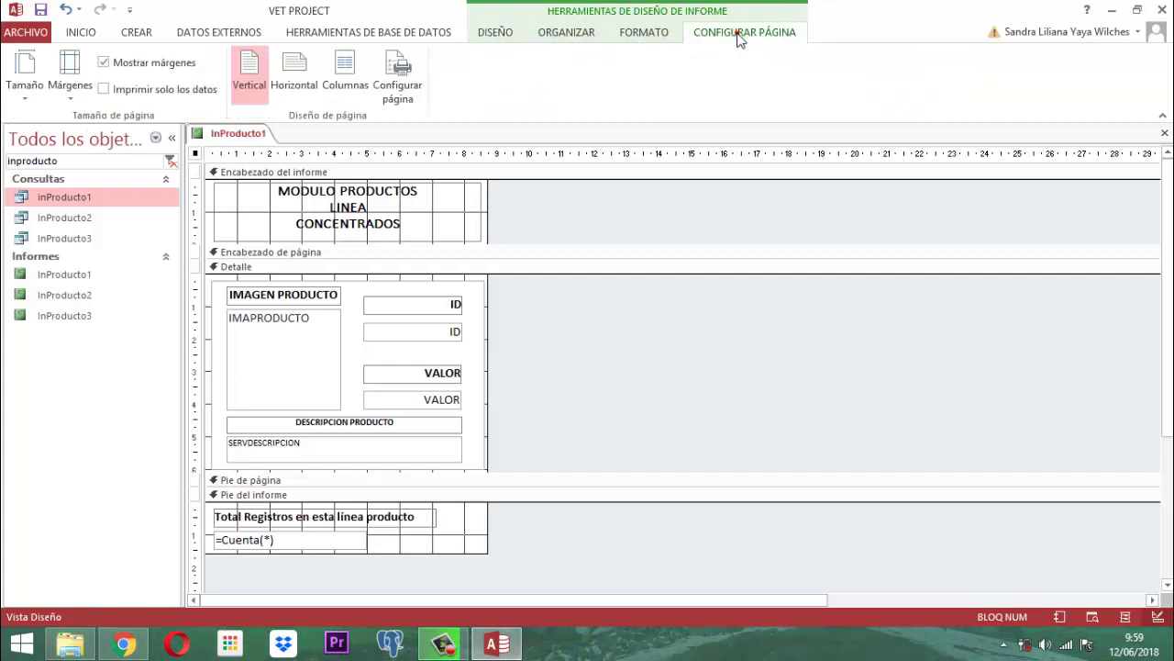
pyautogui.click(360, 103)
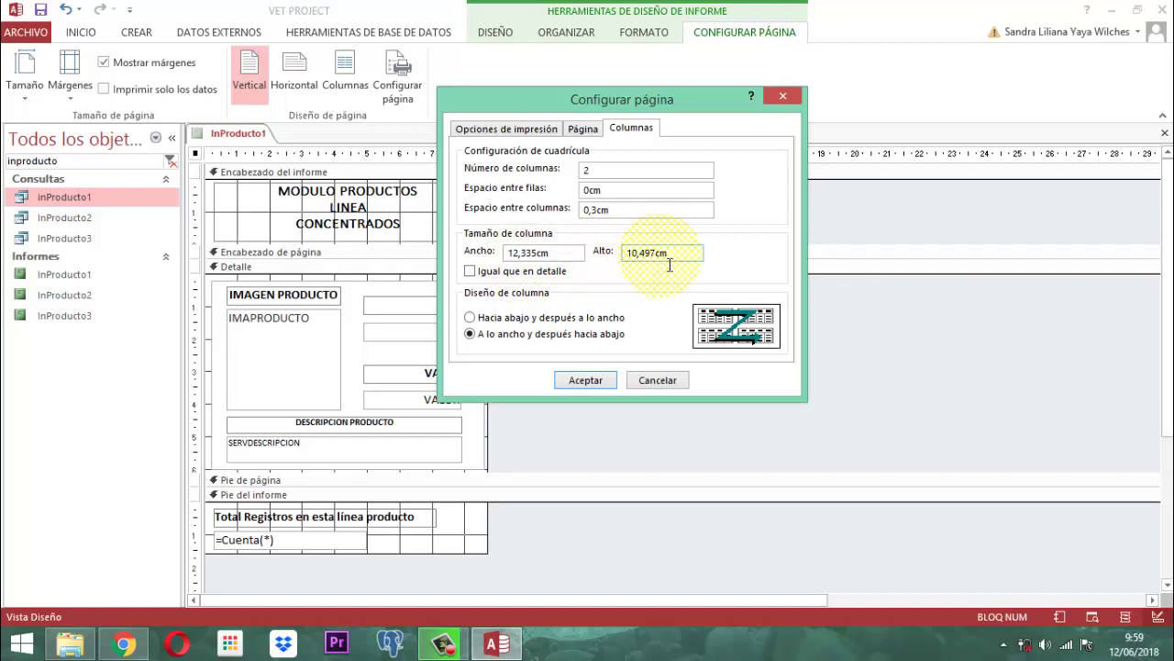
pyautogui.click(470, 271)
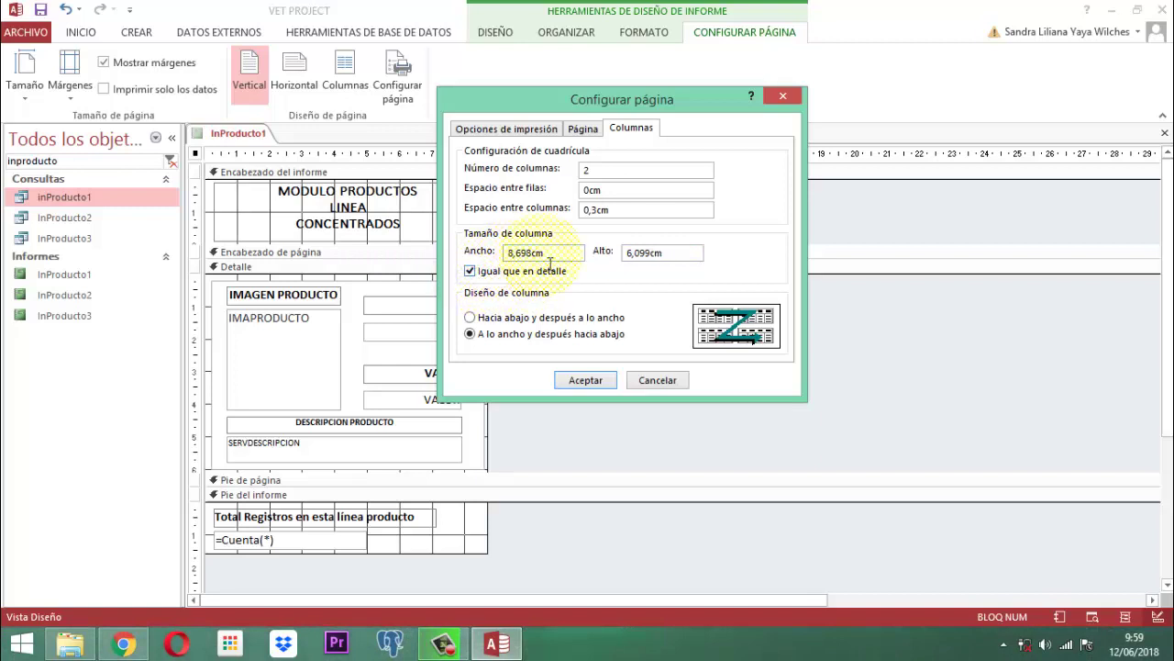
pyautogui.click(642, 253)
pyautogui.click(572, 379)
pyautogui.rightClick(229, 133)
pyautogui.click(249, 138)
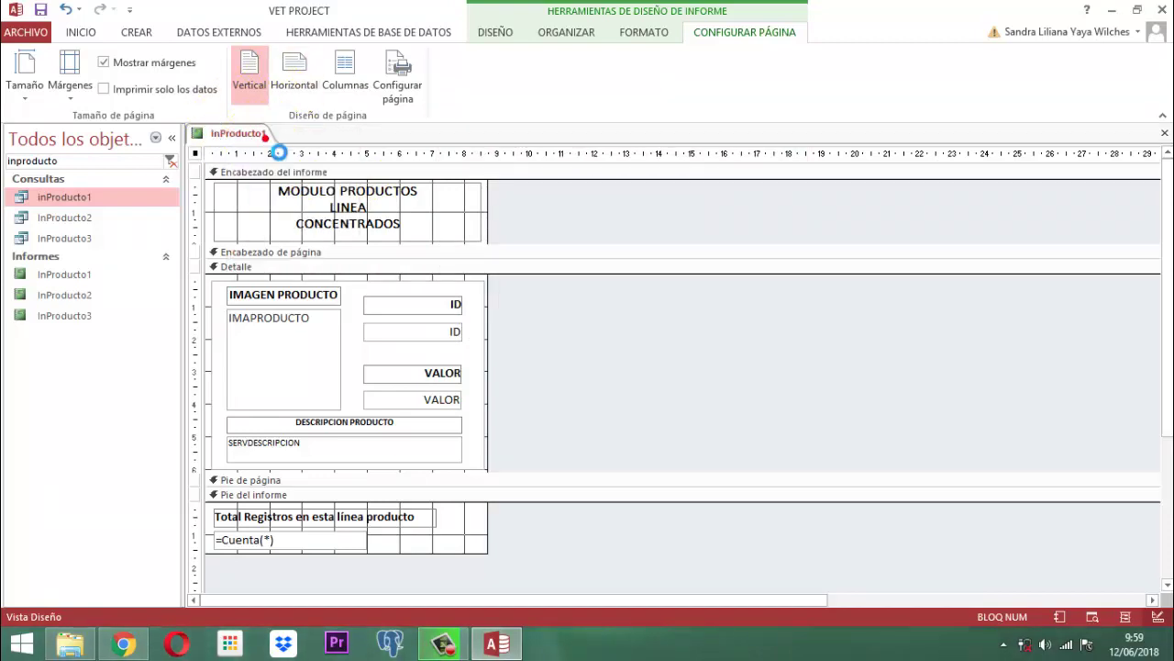
# - Show InProducto1 in print preview and examine the two card columns on page 1 and the enlarged record total on page 2
pyautogui.rightClick(253, 140)
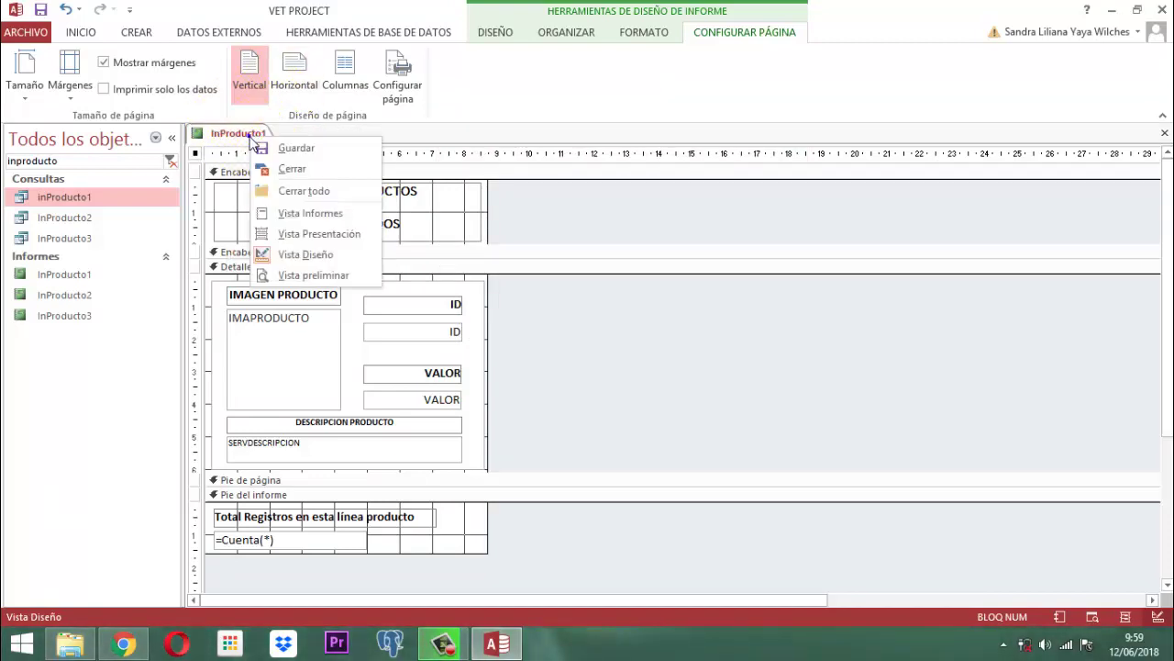
pyautogui.click(311, 275)
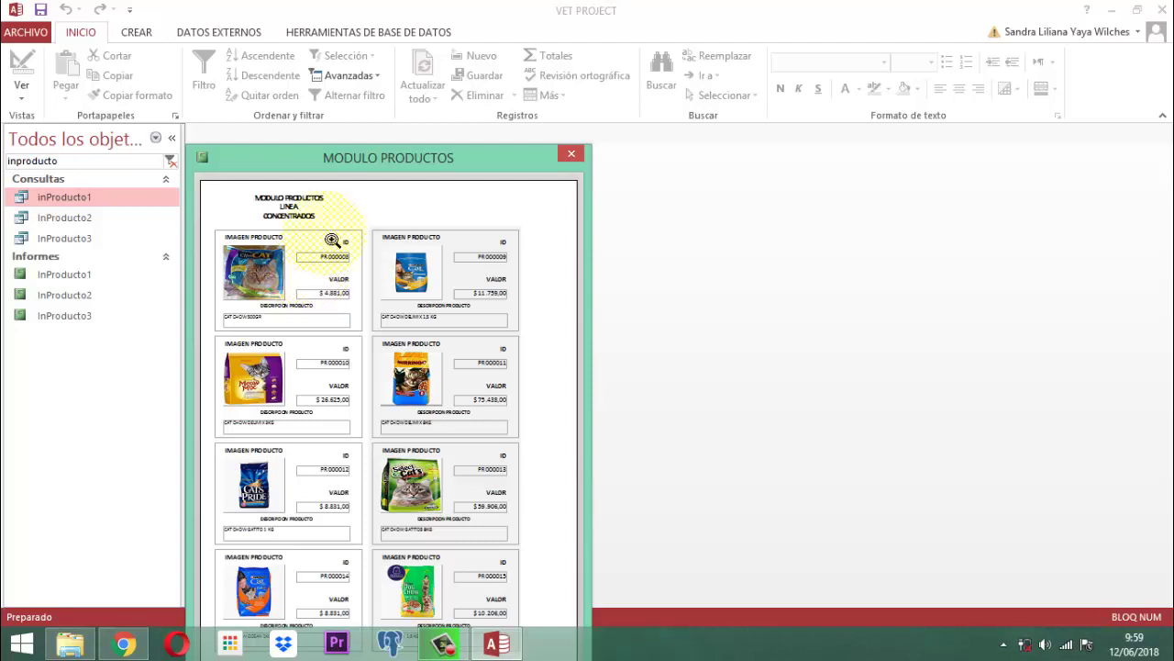
pyautogui.moveTo(380, 156); pyautogui.dragTo(544, 49)
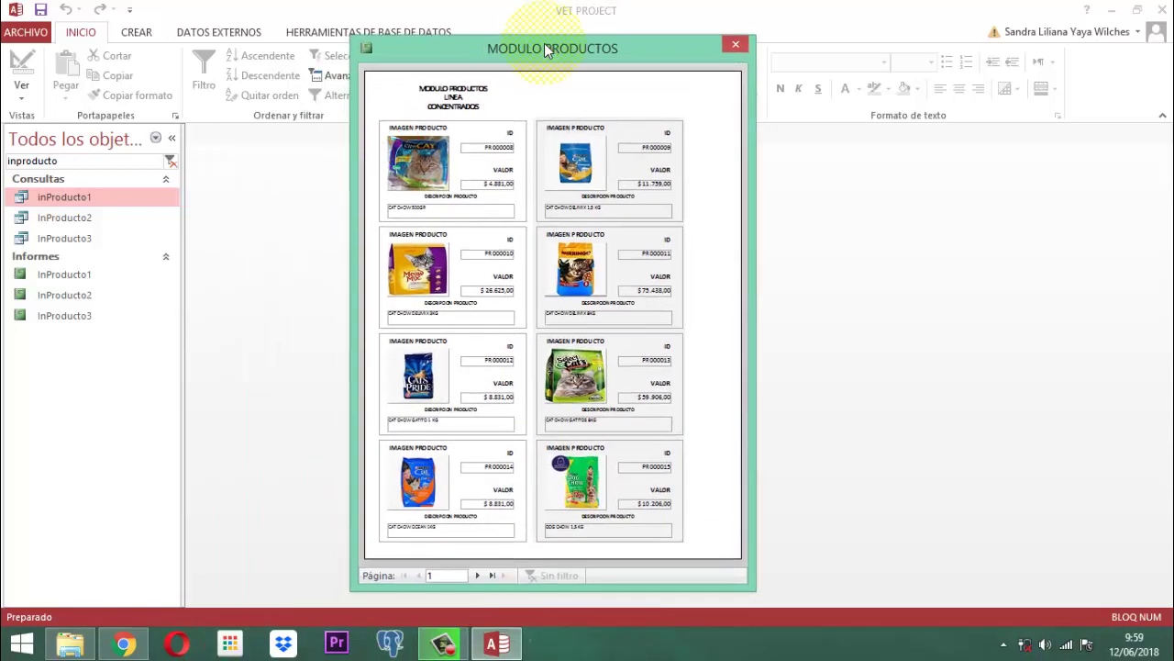
pyautogui.click(477, 576)
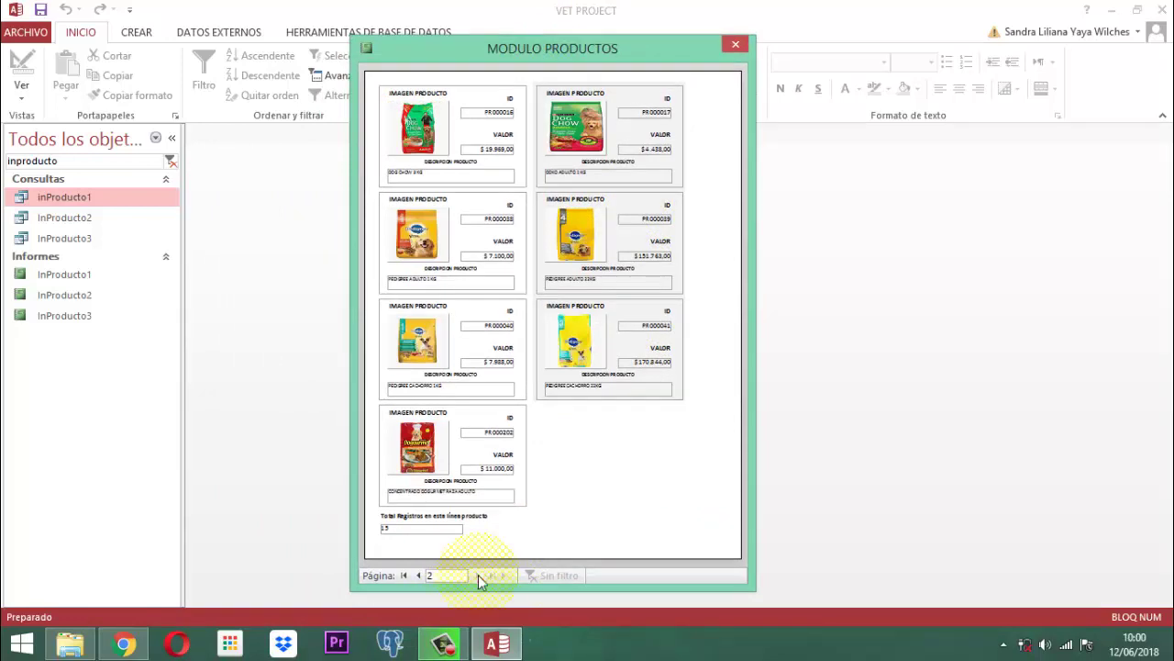
pyautogui.click(389, 541)
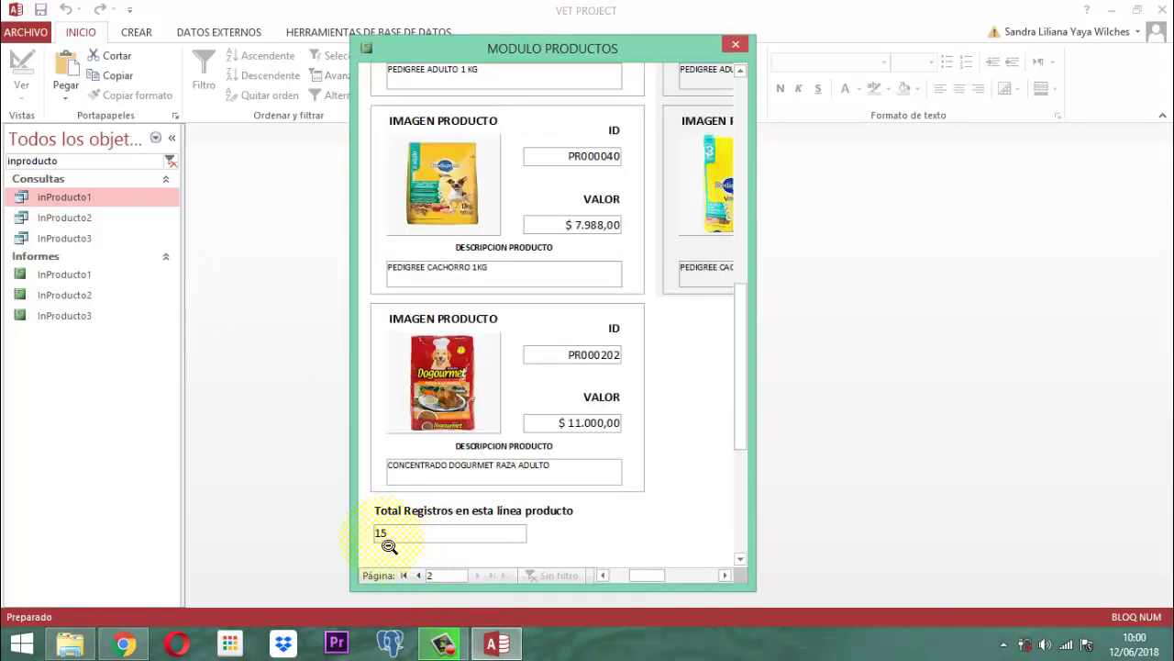
pyautogui.click(389, 545)
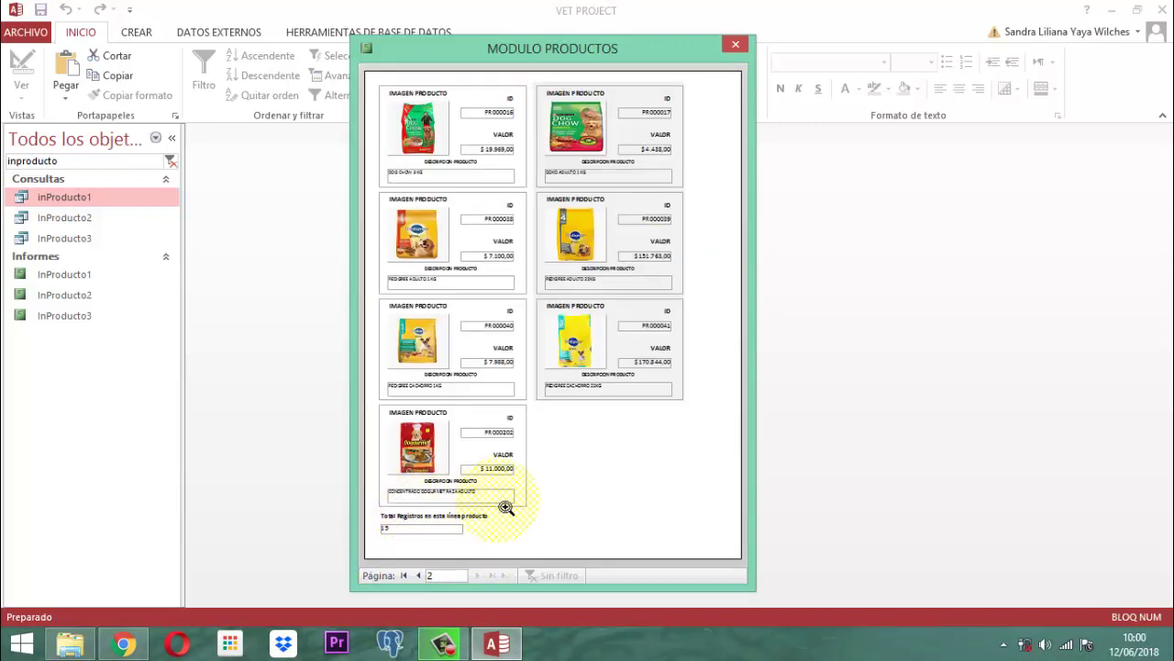
pyautogui.click(401, 575)
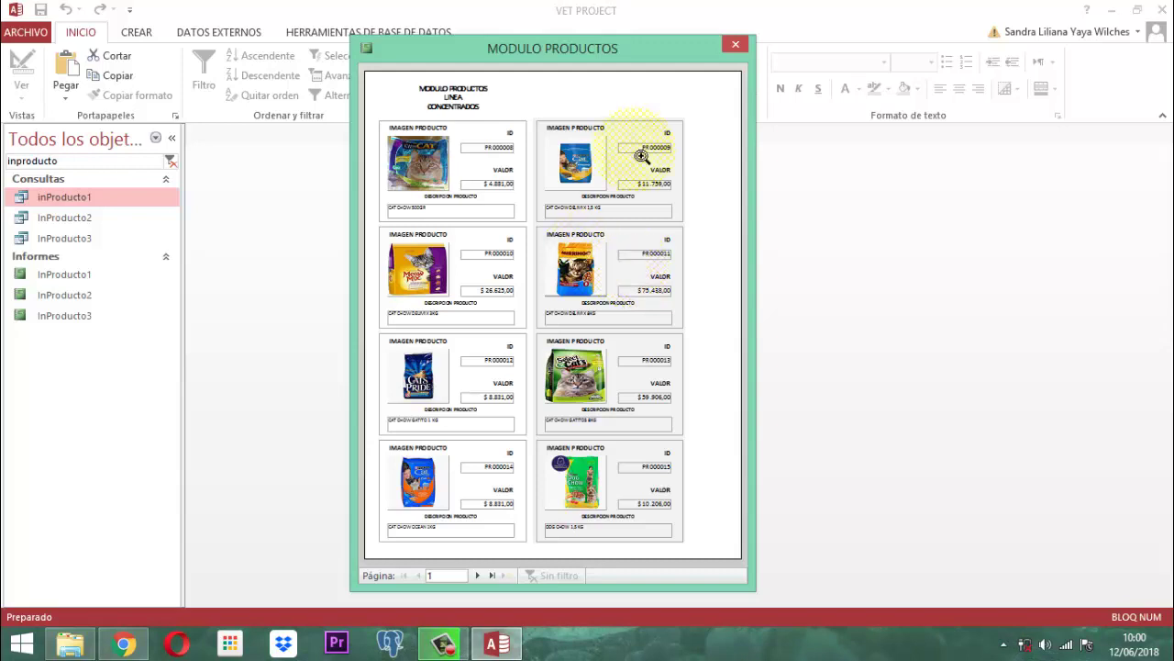
# - Return the report to Design view, set the Detail section's alternate row color to Sin color, and save the report
pyautogui.rightClick(576, 49)
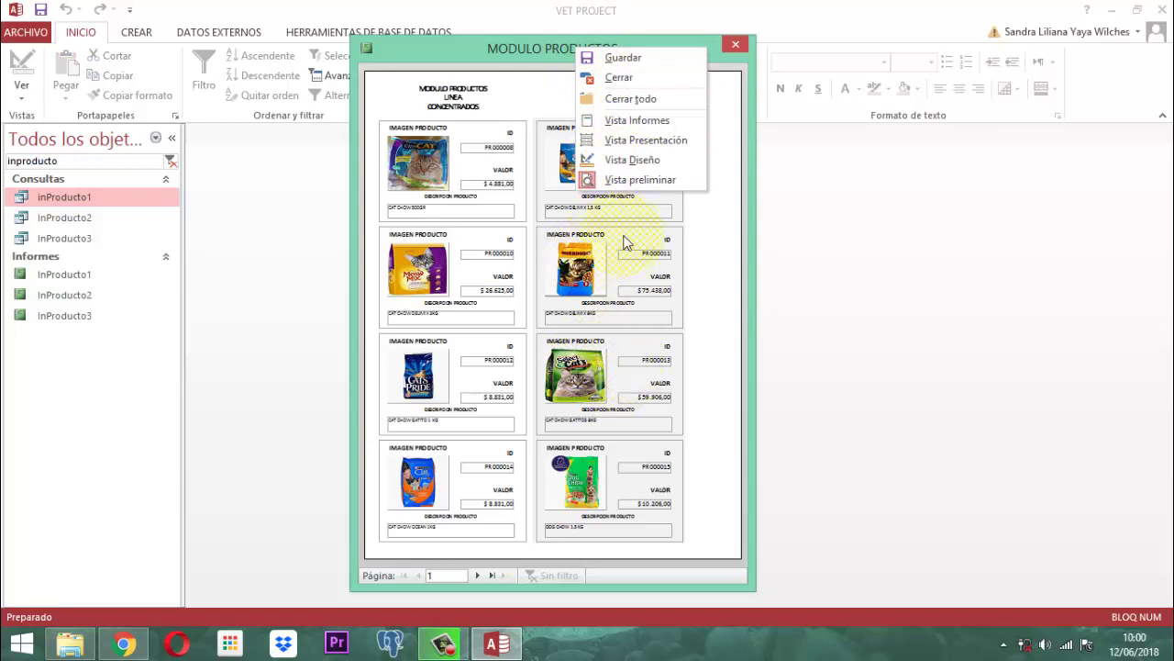
pyautogui.click(637, 164)
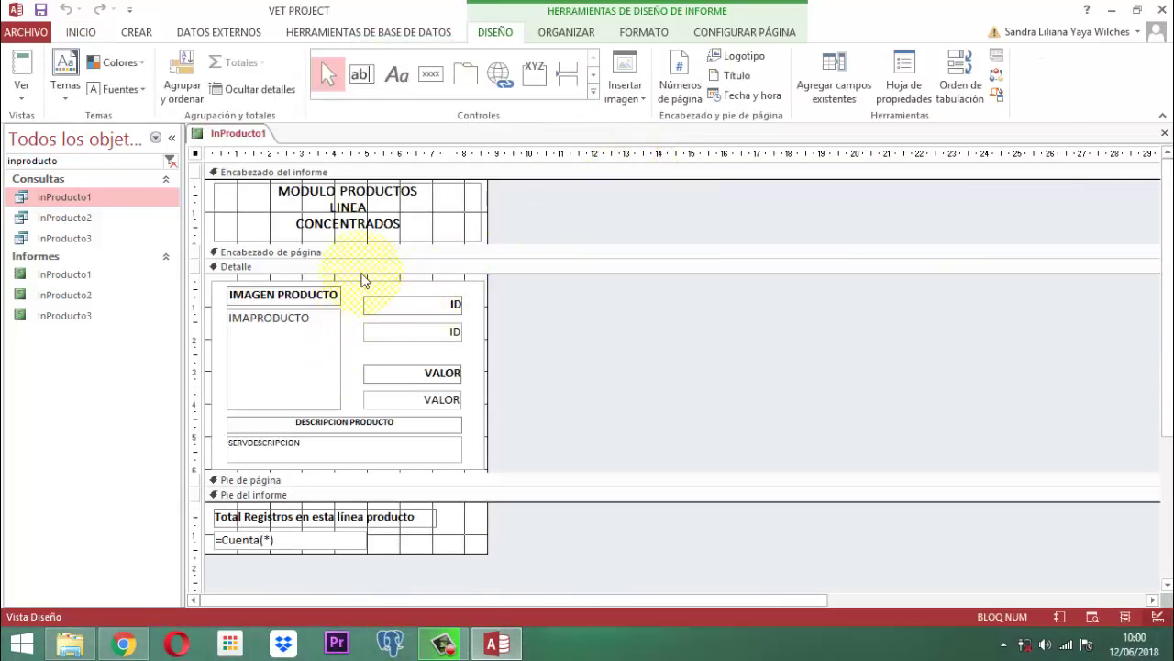
pyautogui.click(294, 266)
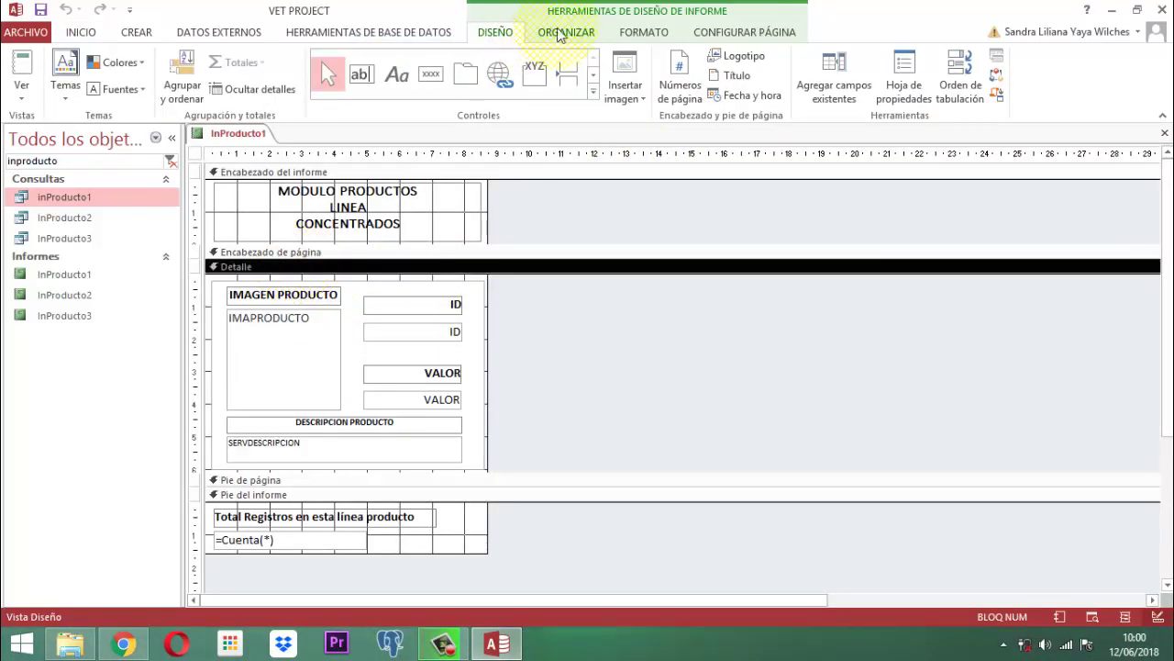
pyautogui.click(646, 33)
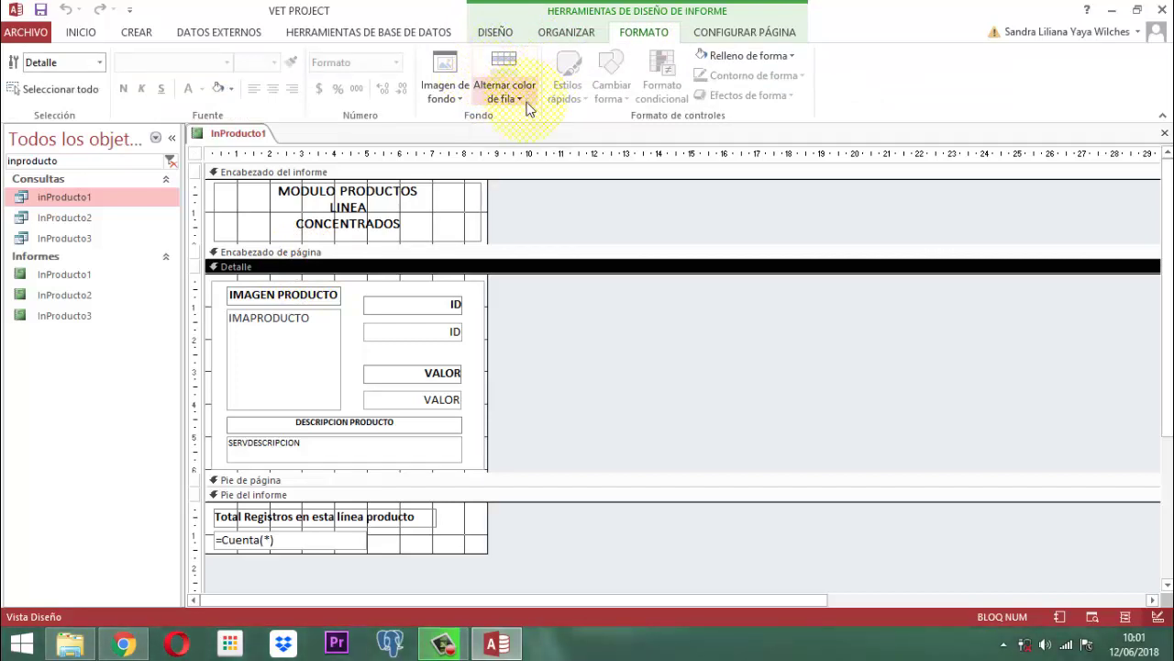
pyautogui.click(516, 98)
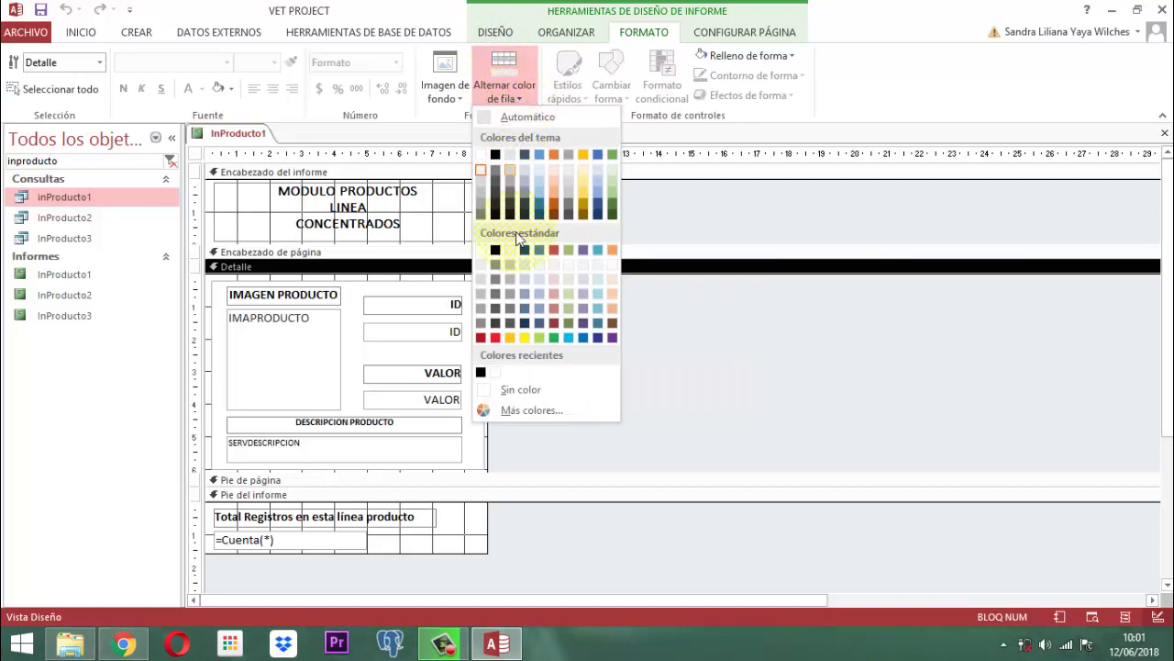
pyautogui.click(496, 391)
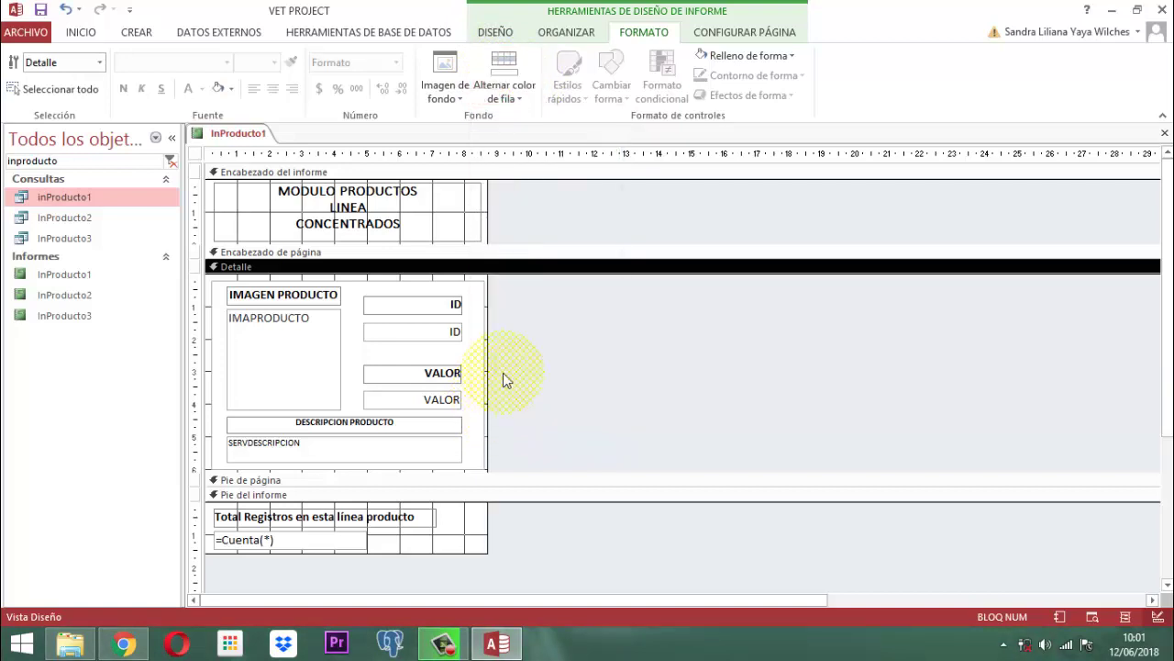
pyautogui.rightClick(240, 135)
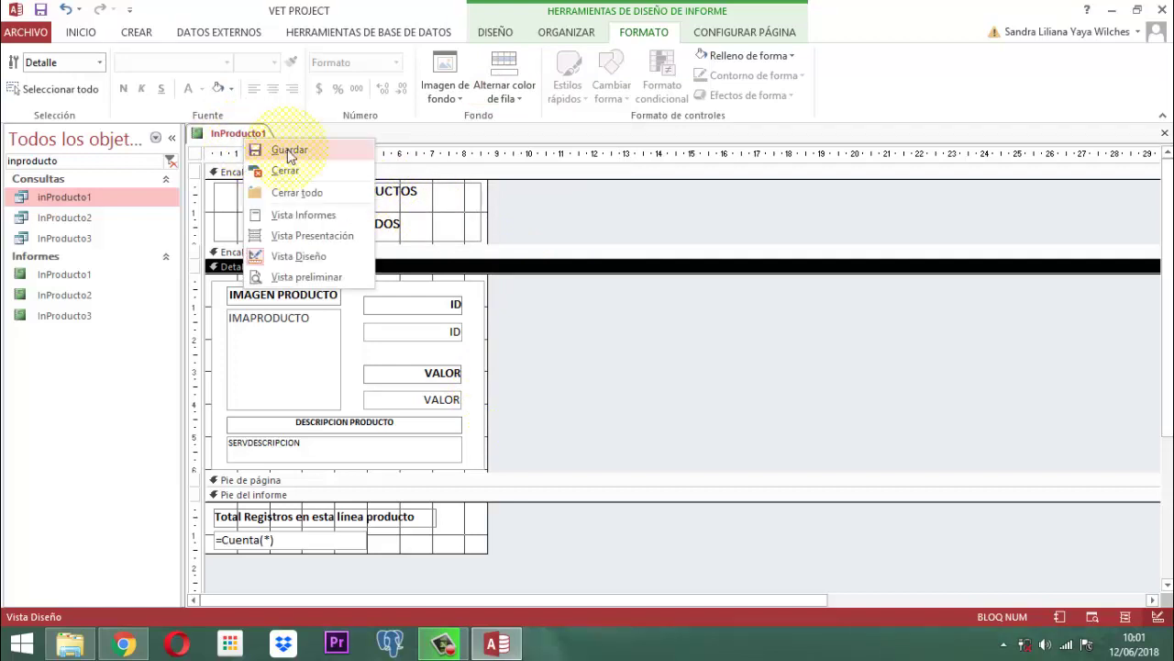
pyautogui.click(285, 149)
# - Preview InProducto1 for printing and examine the background of the product cards on page 1, both enlarged and at full-page size
pyautogui.rightClick(235, 134)
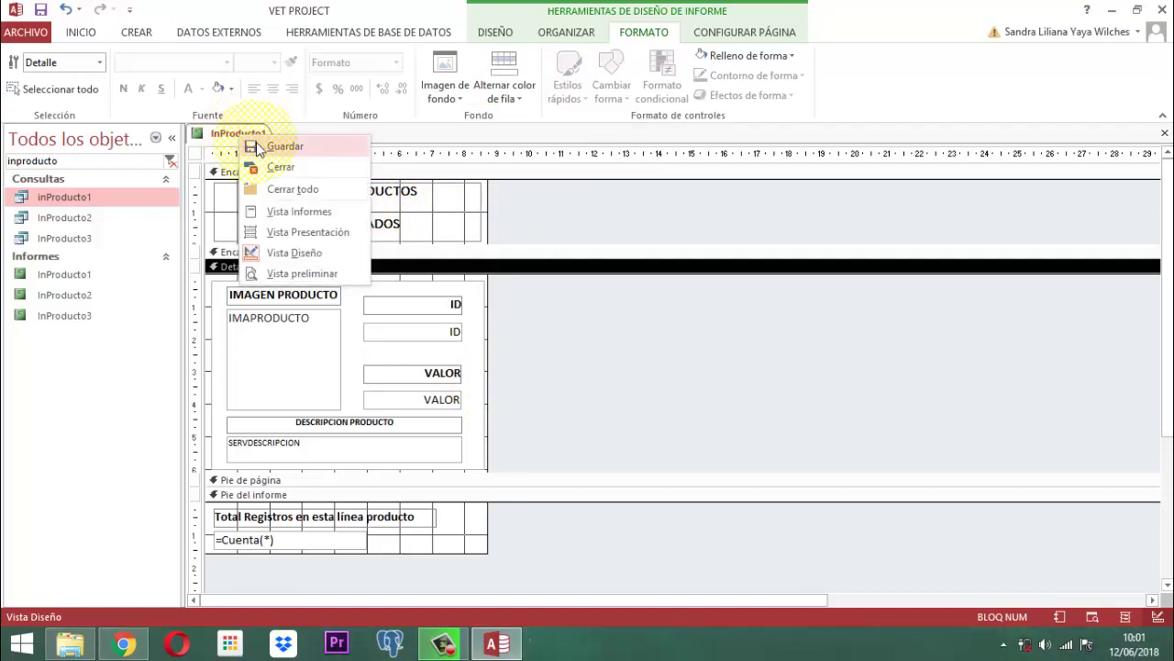
pyautogui.click(309, 274)
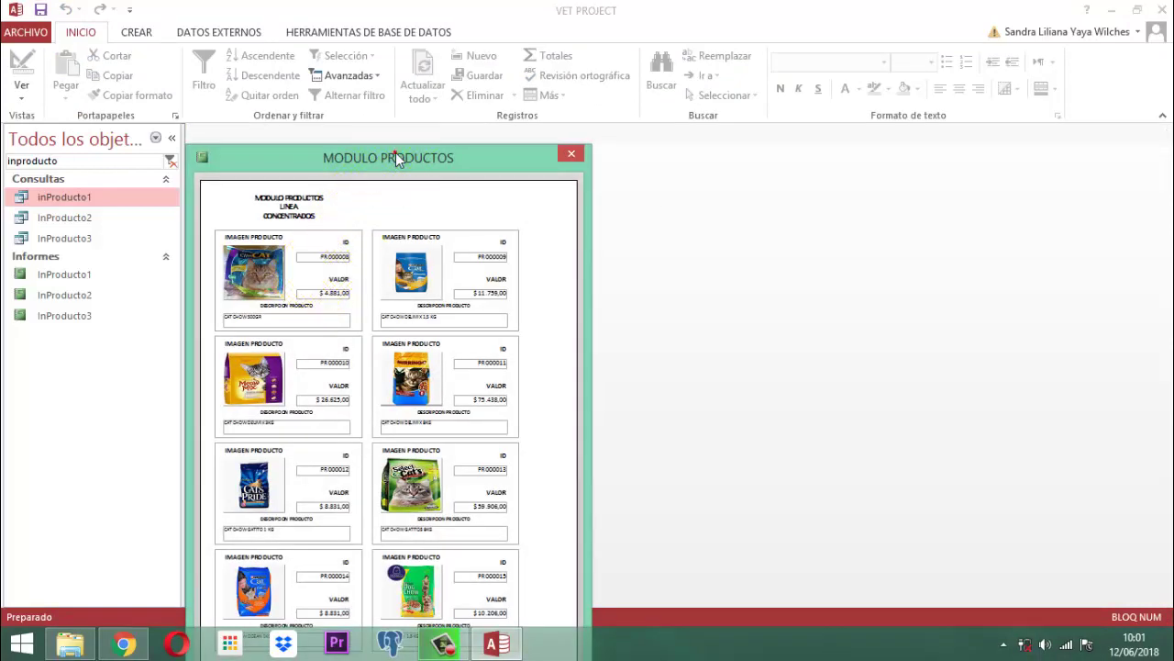
pyautogui.moveTo(396, 156); pyautogui.dragTo(668, 16)
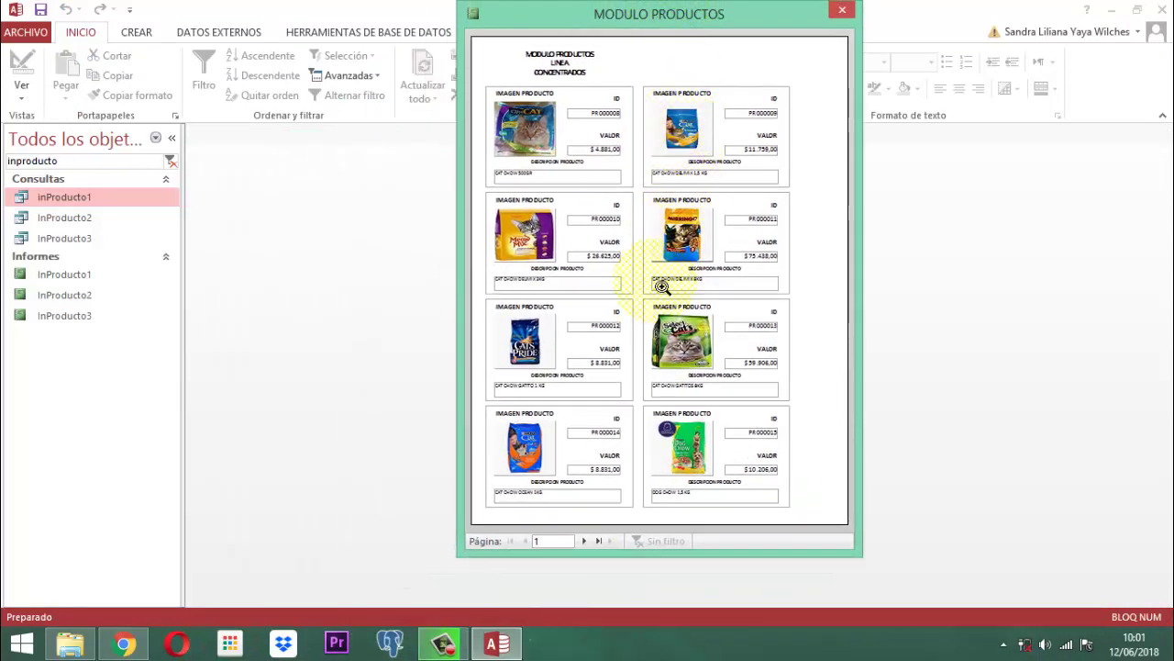
pyautogui.click(613, 129)
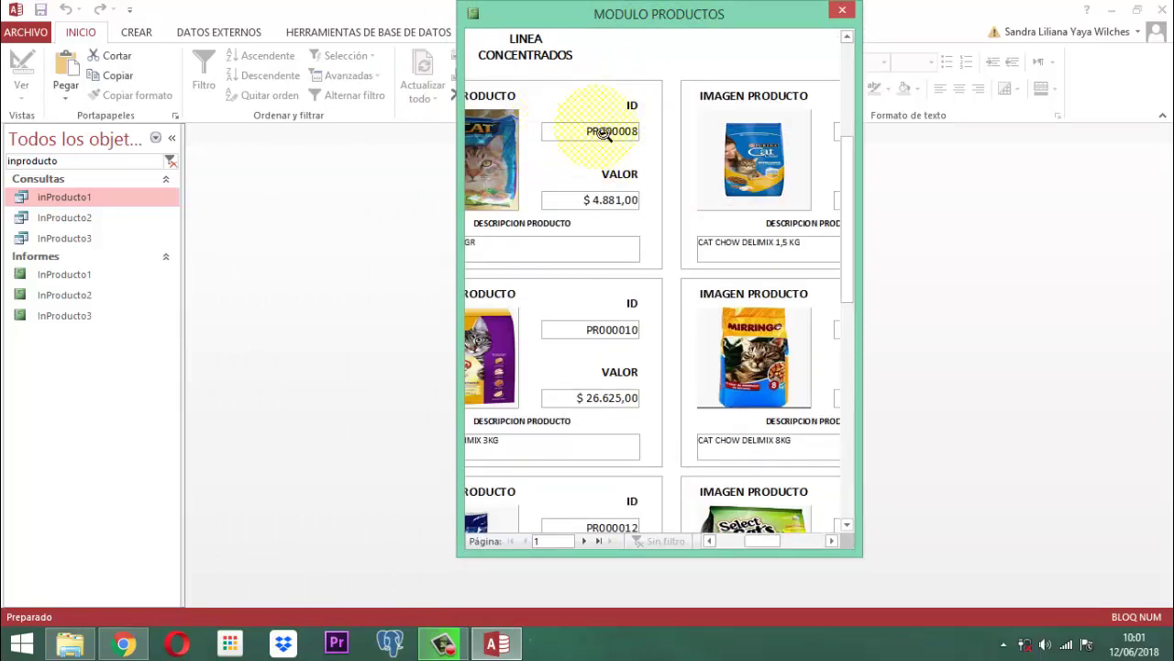
pyautogui.click(600, 206)
pyautogui.click(541, 191)
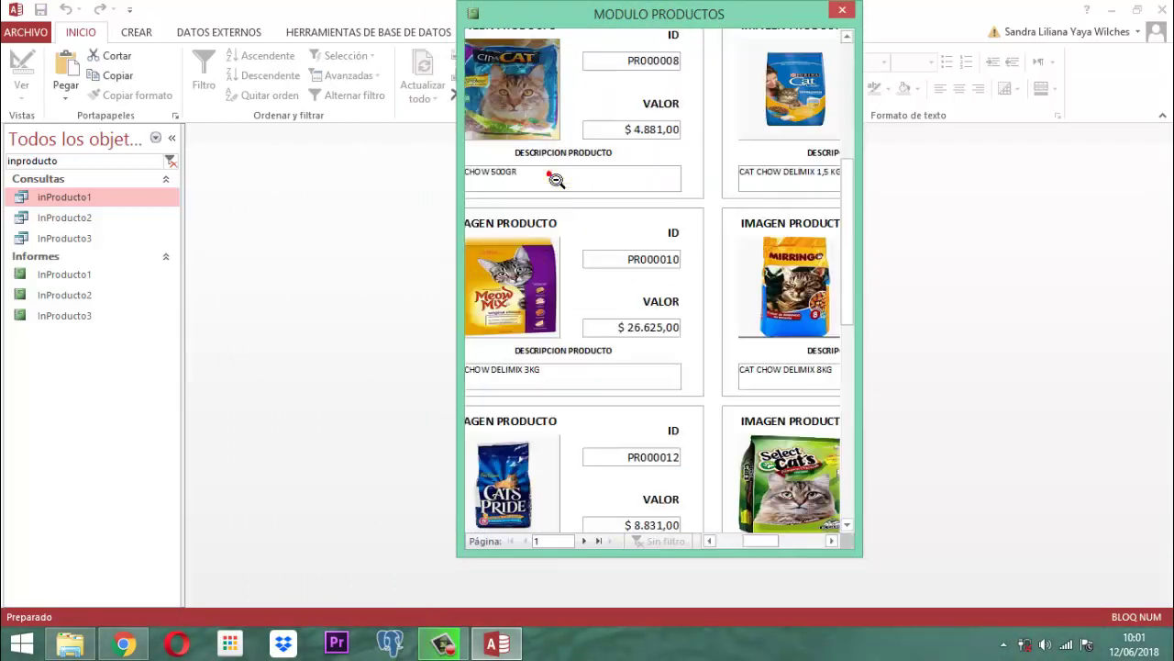
pyautogui.click(525, 189)
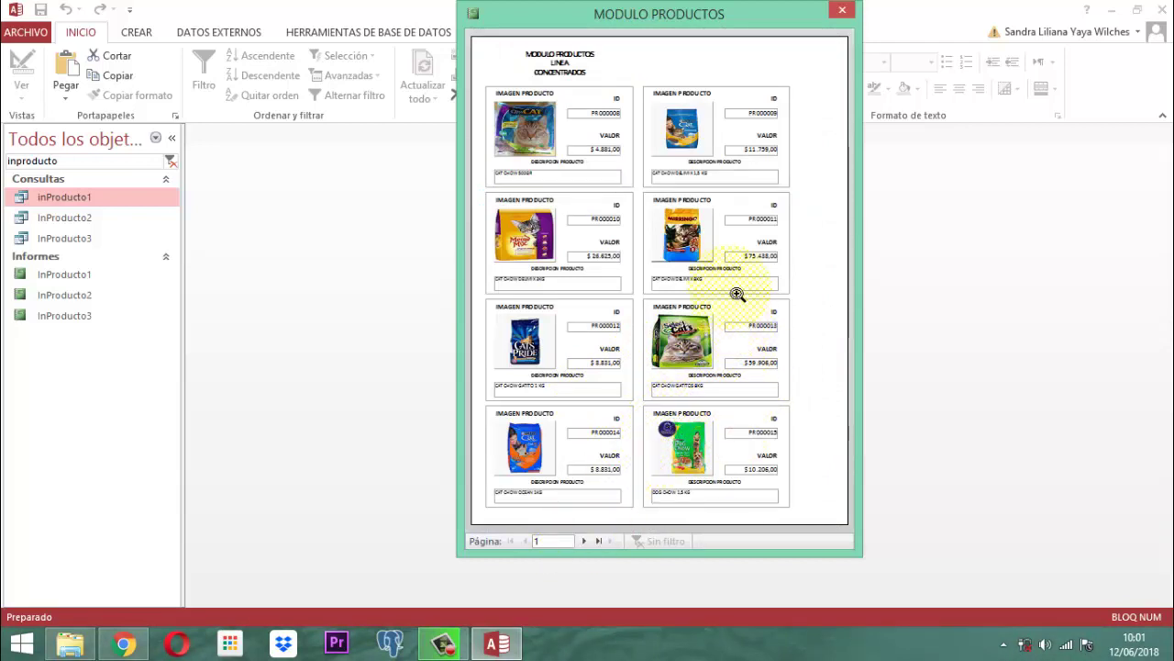
# - Close the report and the VET PROJECT database, agreeing to empty the clipboard, and close the software veterinarias folder window
pyautogui.rightClick(669, 21)
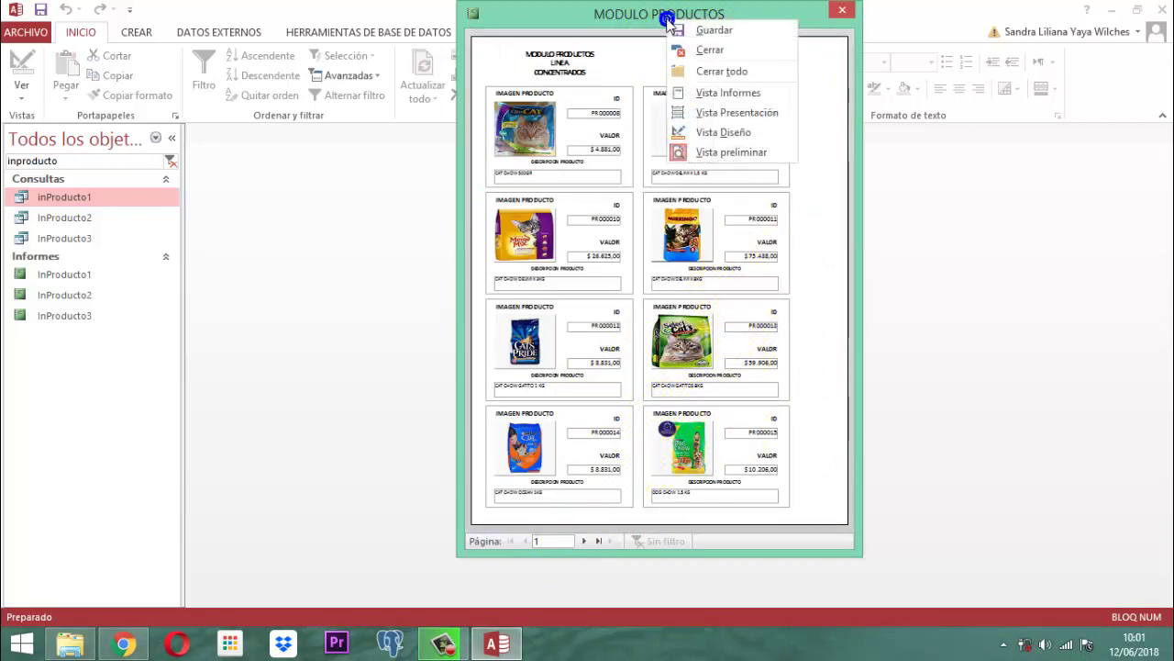
pyautogui.click(714, 54)
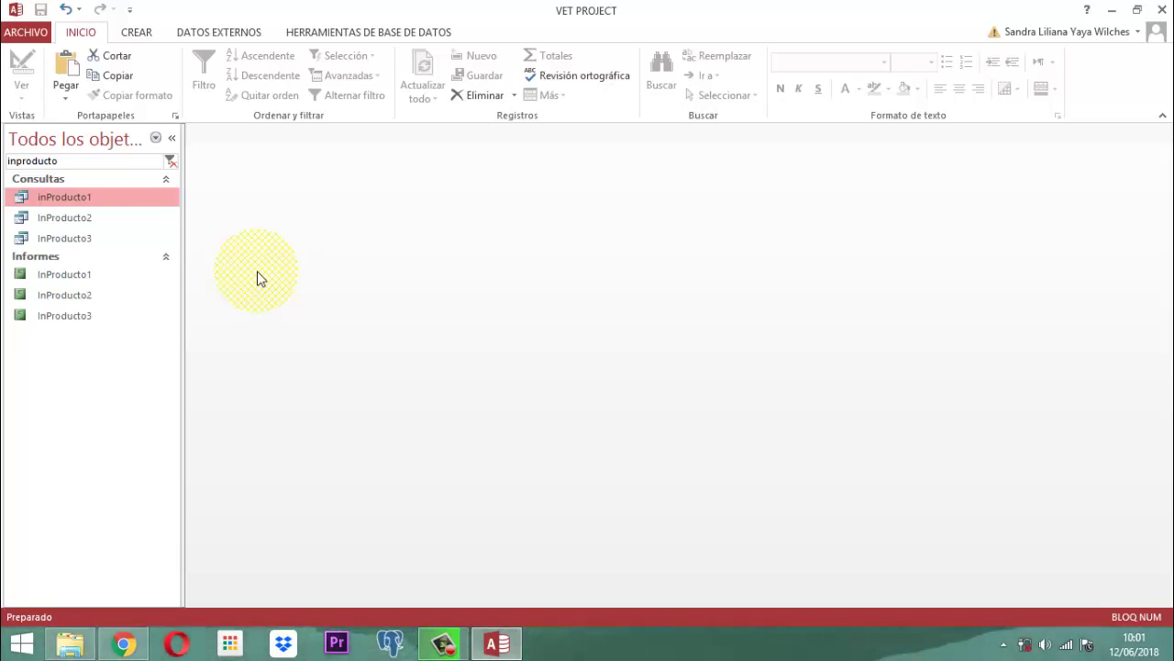
pyautogui.click(1158, 11)
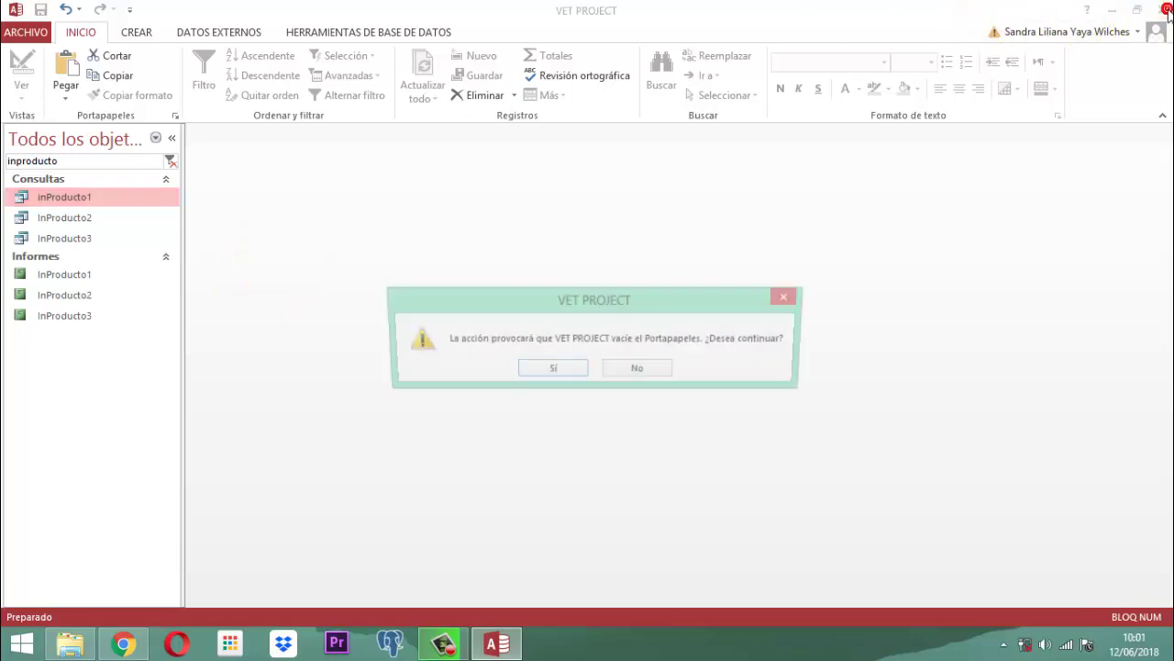
pyautogui.click(560, 371)
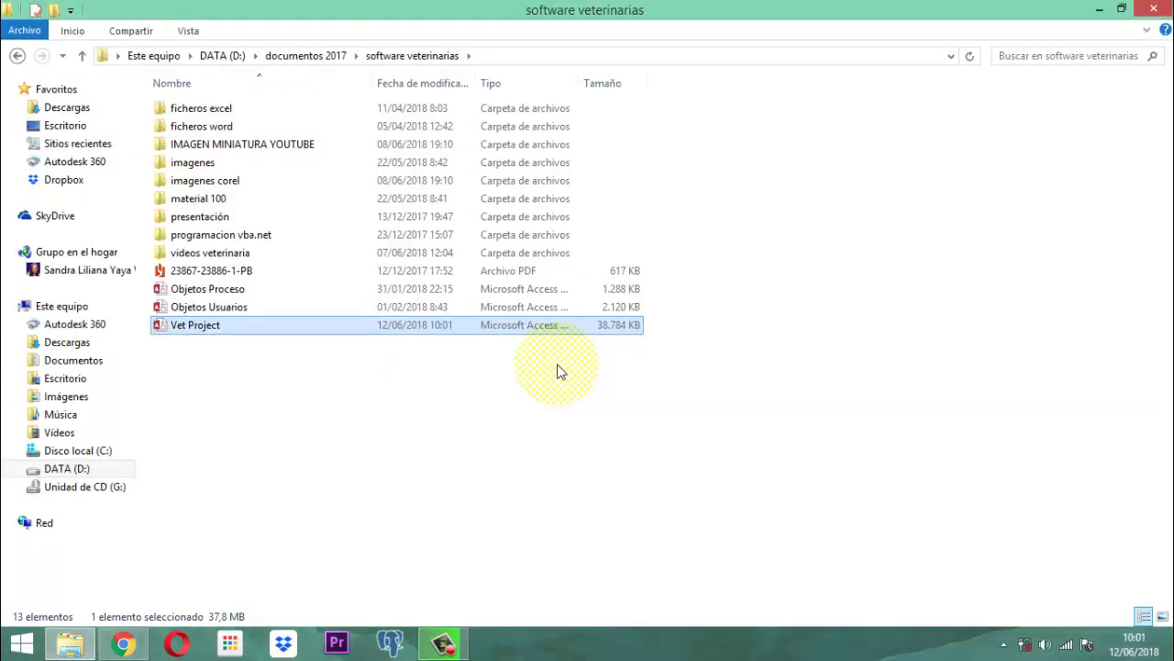
pyautogui.click(1154, 11)
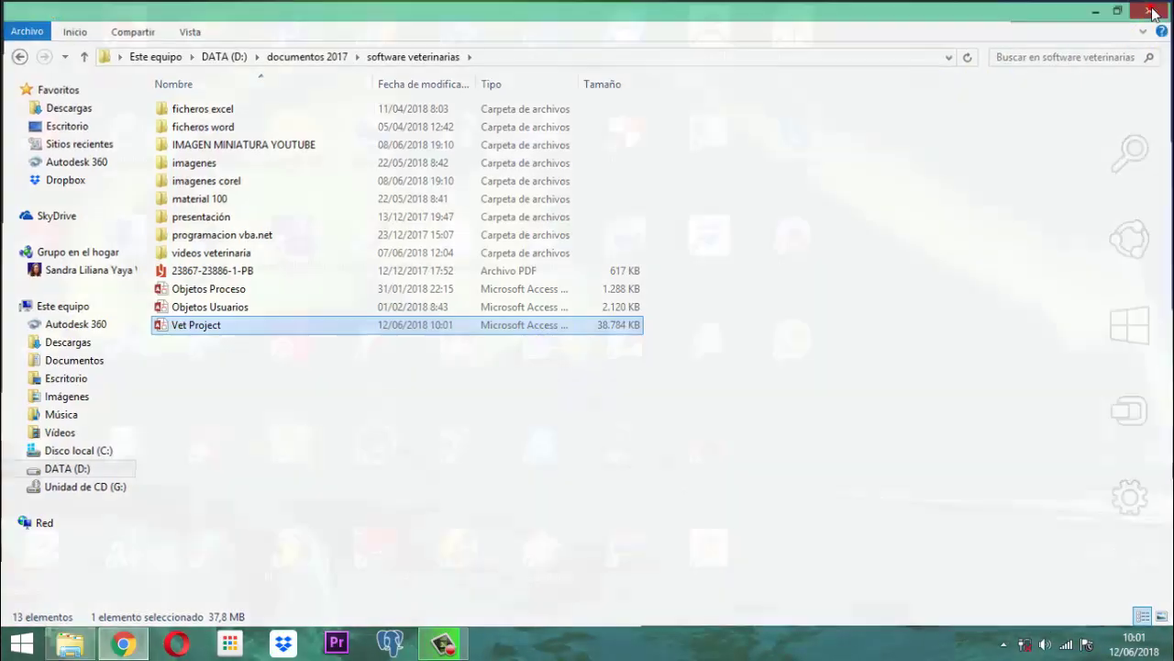